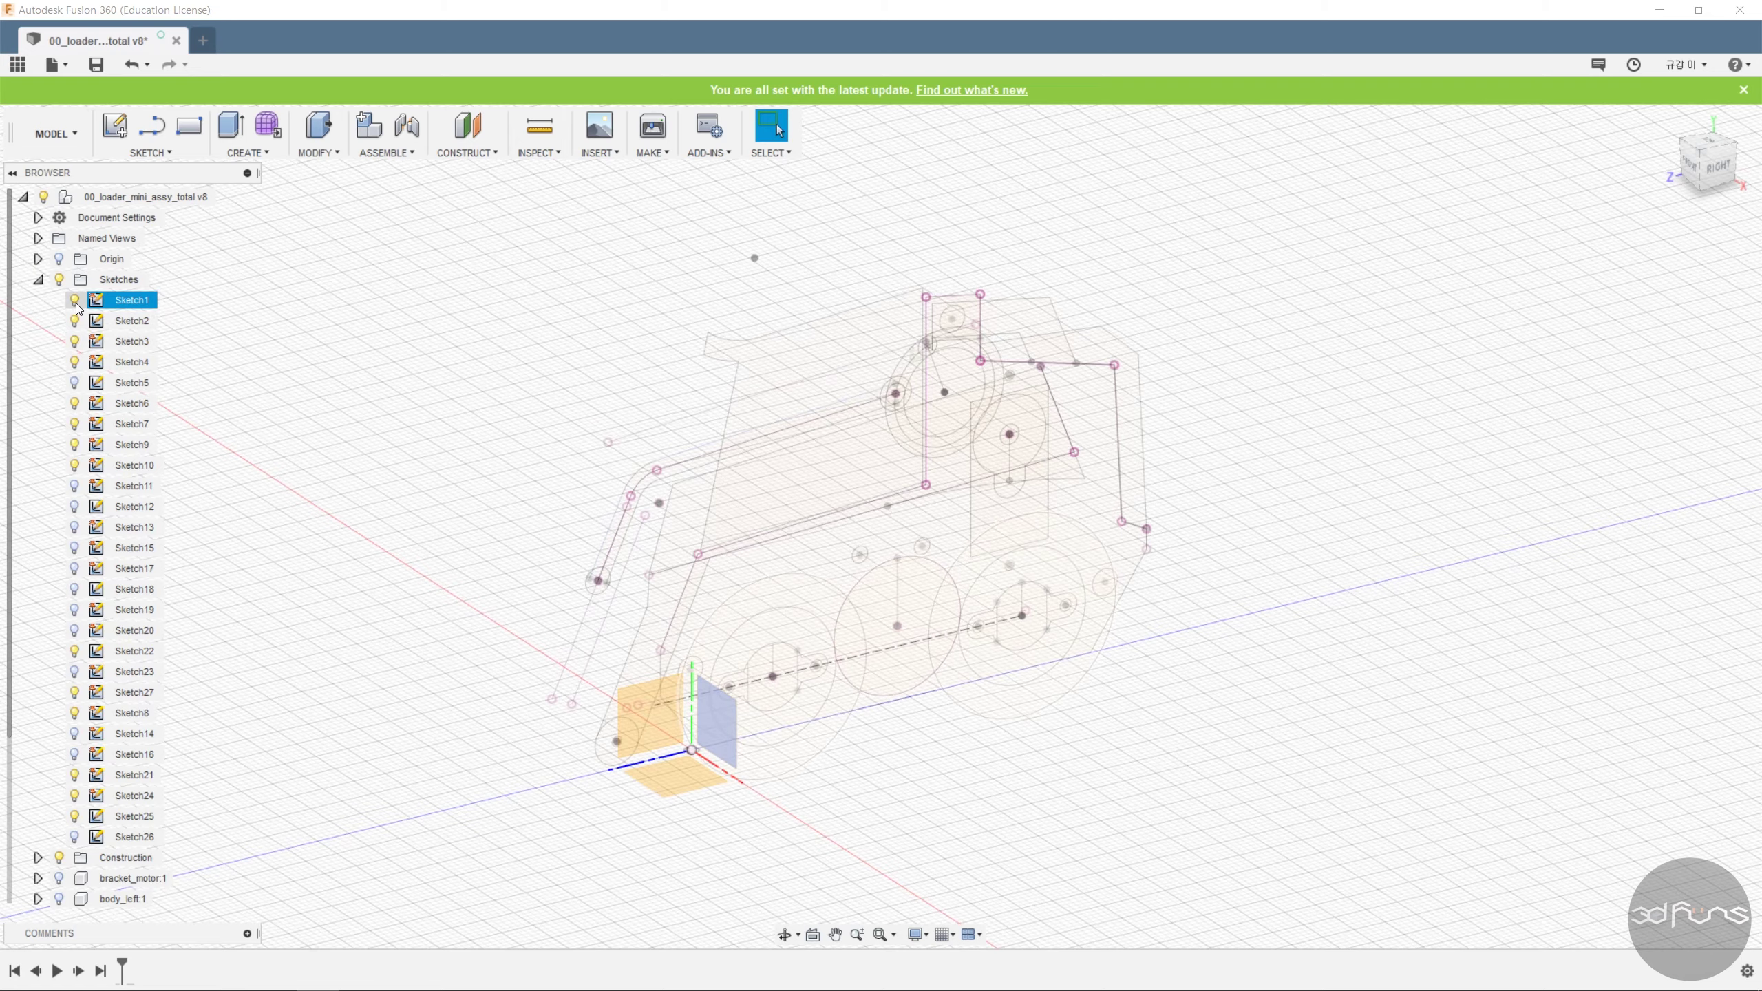
# Hide Sketch1, Sketch2, Sketch4 and Sketch6, keep Sketch3 displayed, and show Sketch5.
pyautogui.click(86, 302)
pyautogui.click(127, 324)
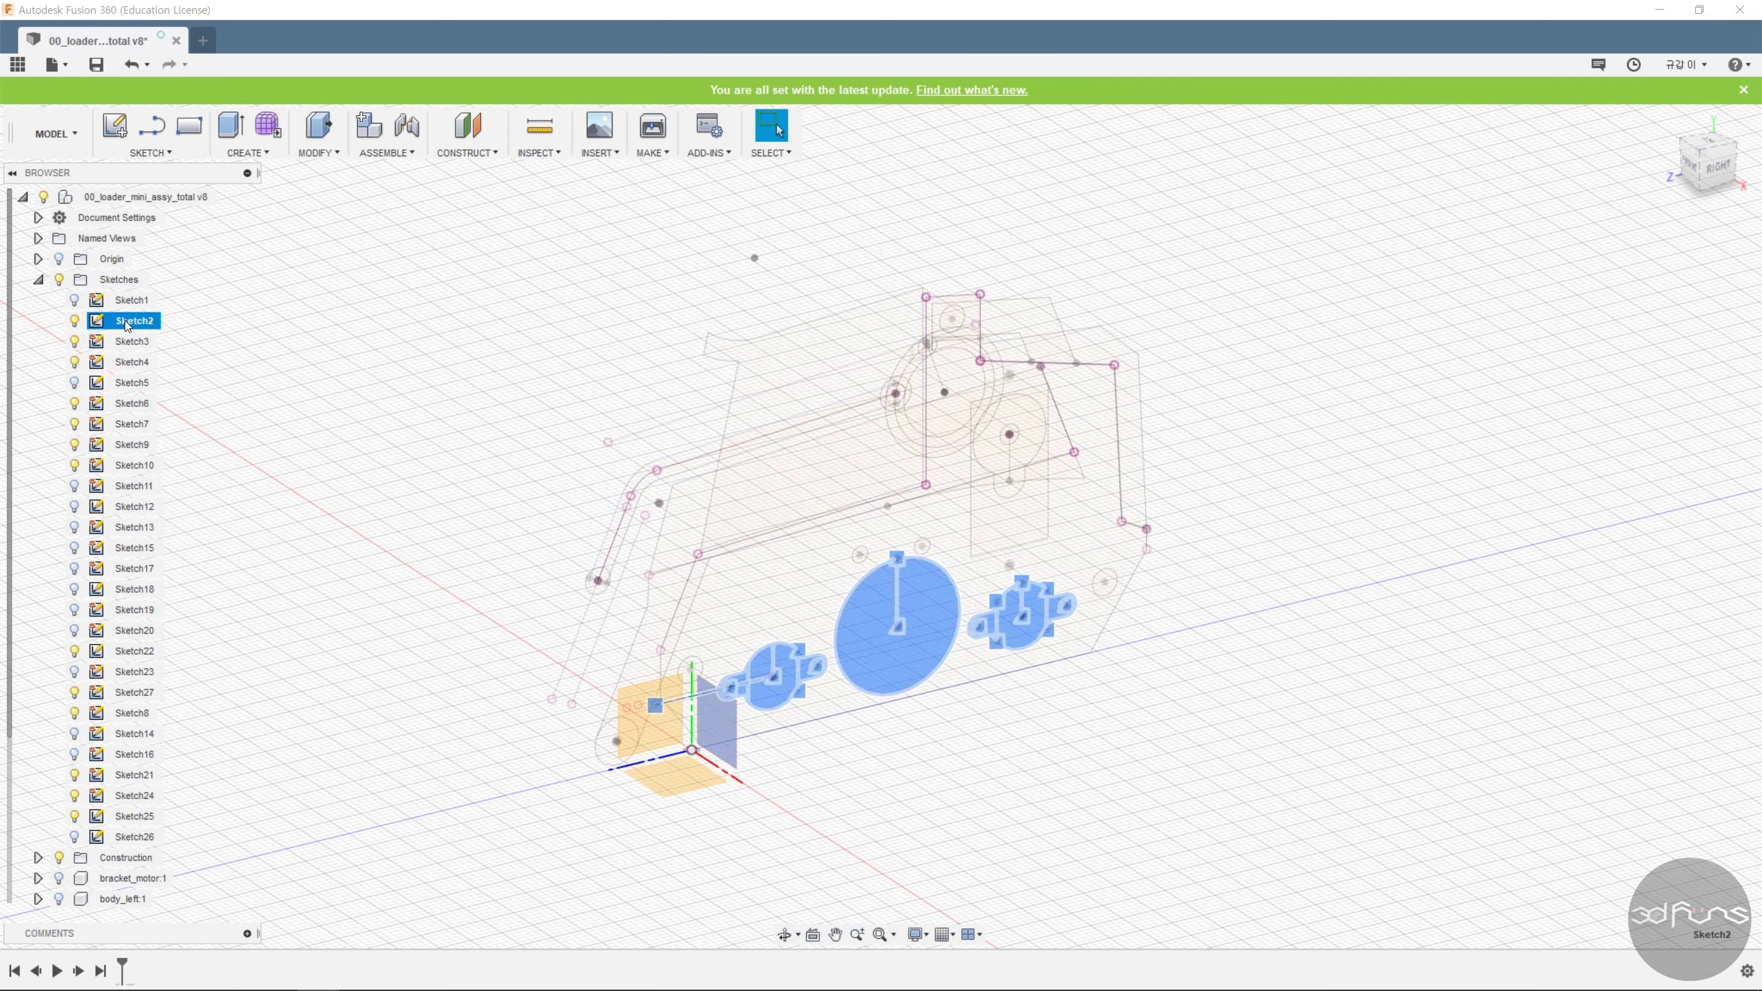
pyautogui.click(149, 343)
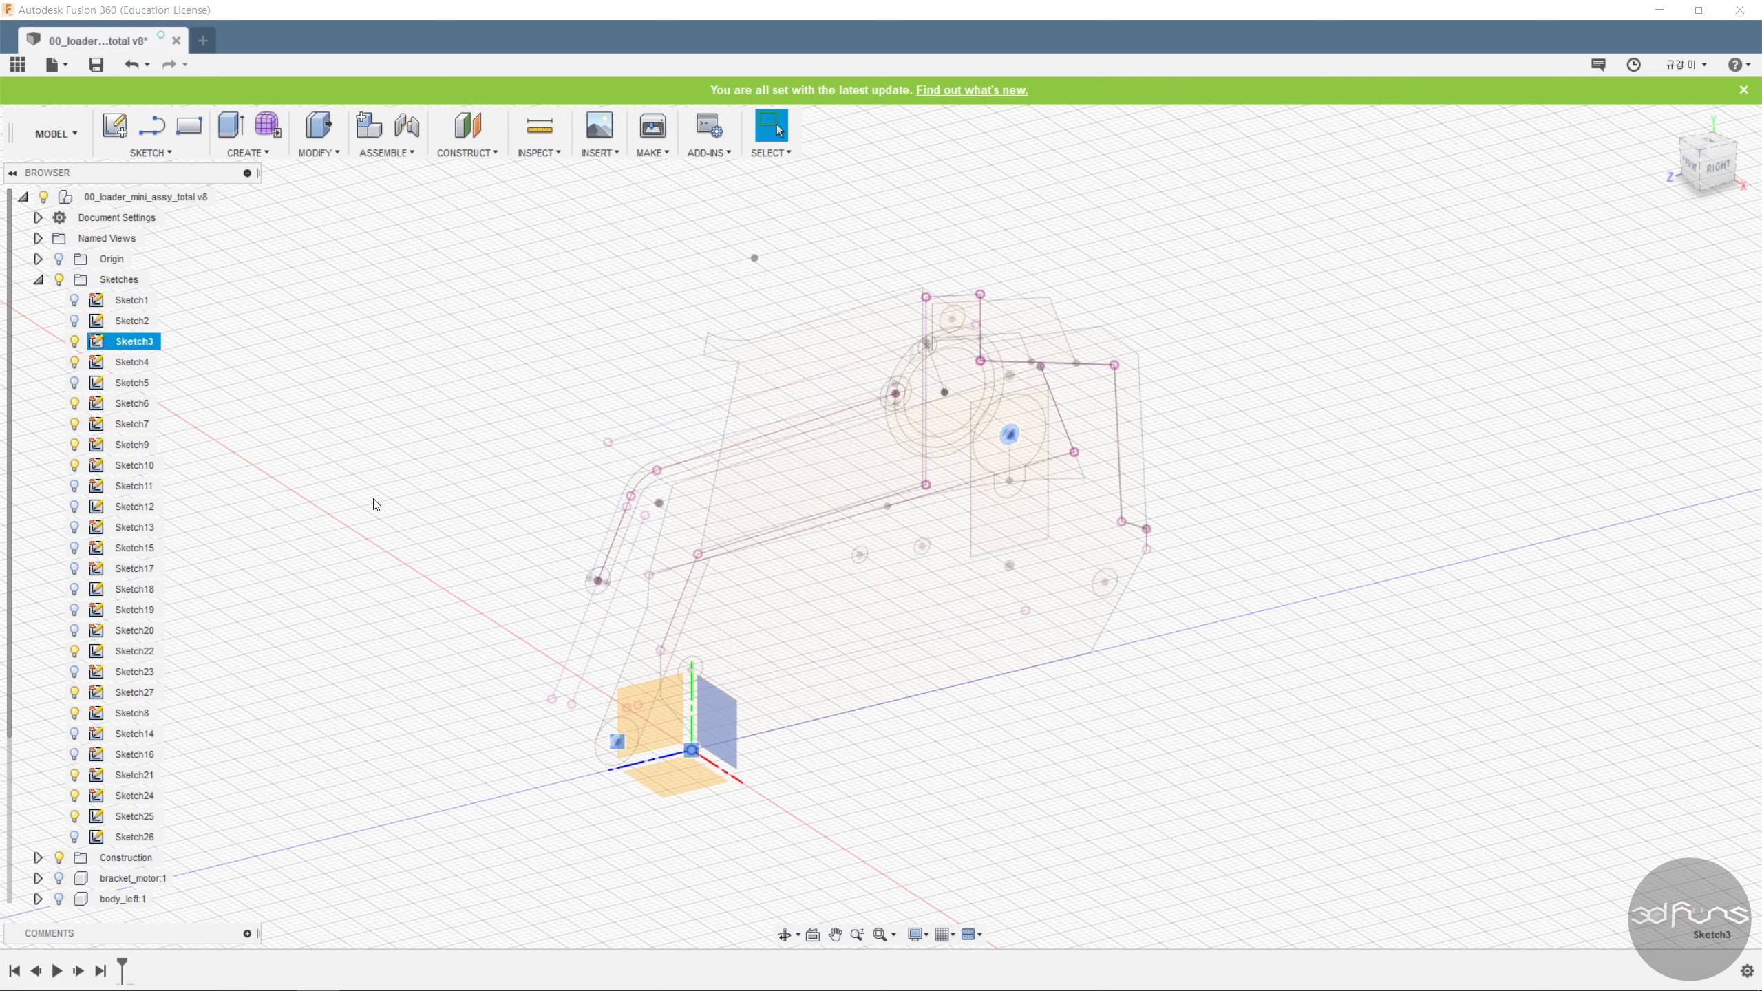
pyautogui.moveTo(375, 501)
pyautogui.keyDown('shift'); pyautogui.mouseDown(button='middle')
pyautogui.moveTo(365, 476)
pyautogui.moveTo(396, 514)
pyautogui.mouseUp(button='middle'); pyautogui.keyUp('shift')
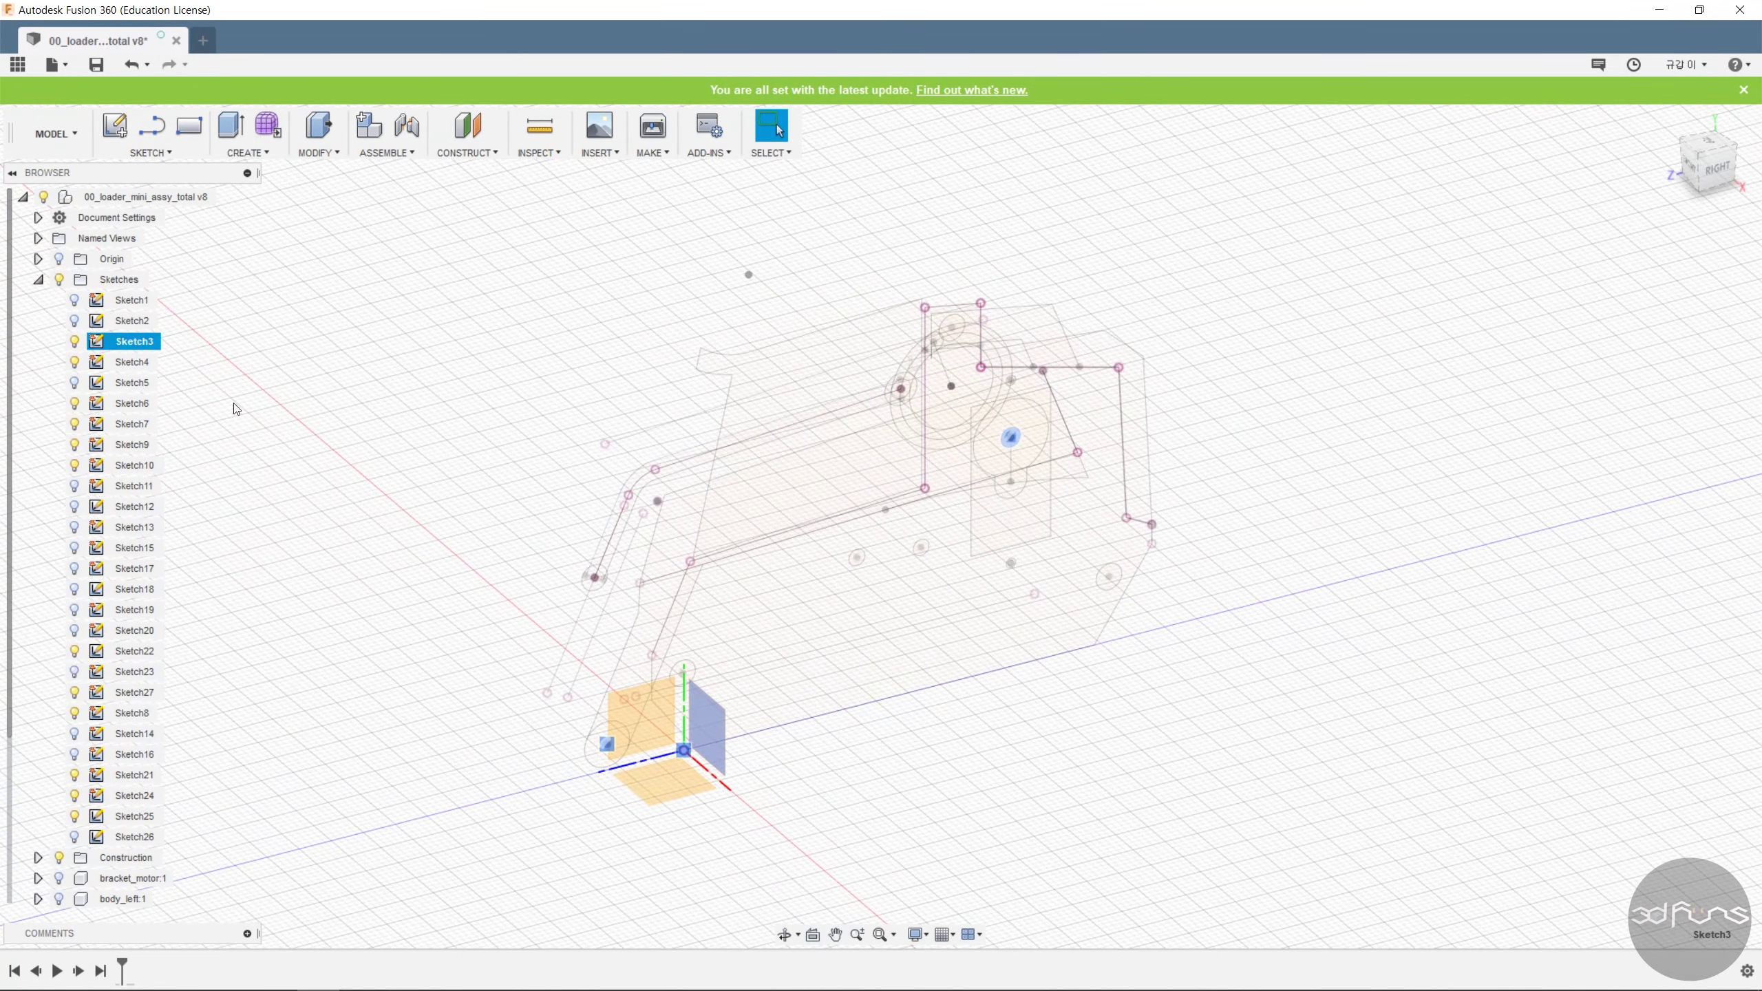
pyautogui.click(122, 384)
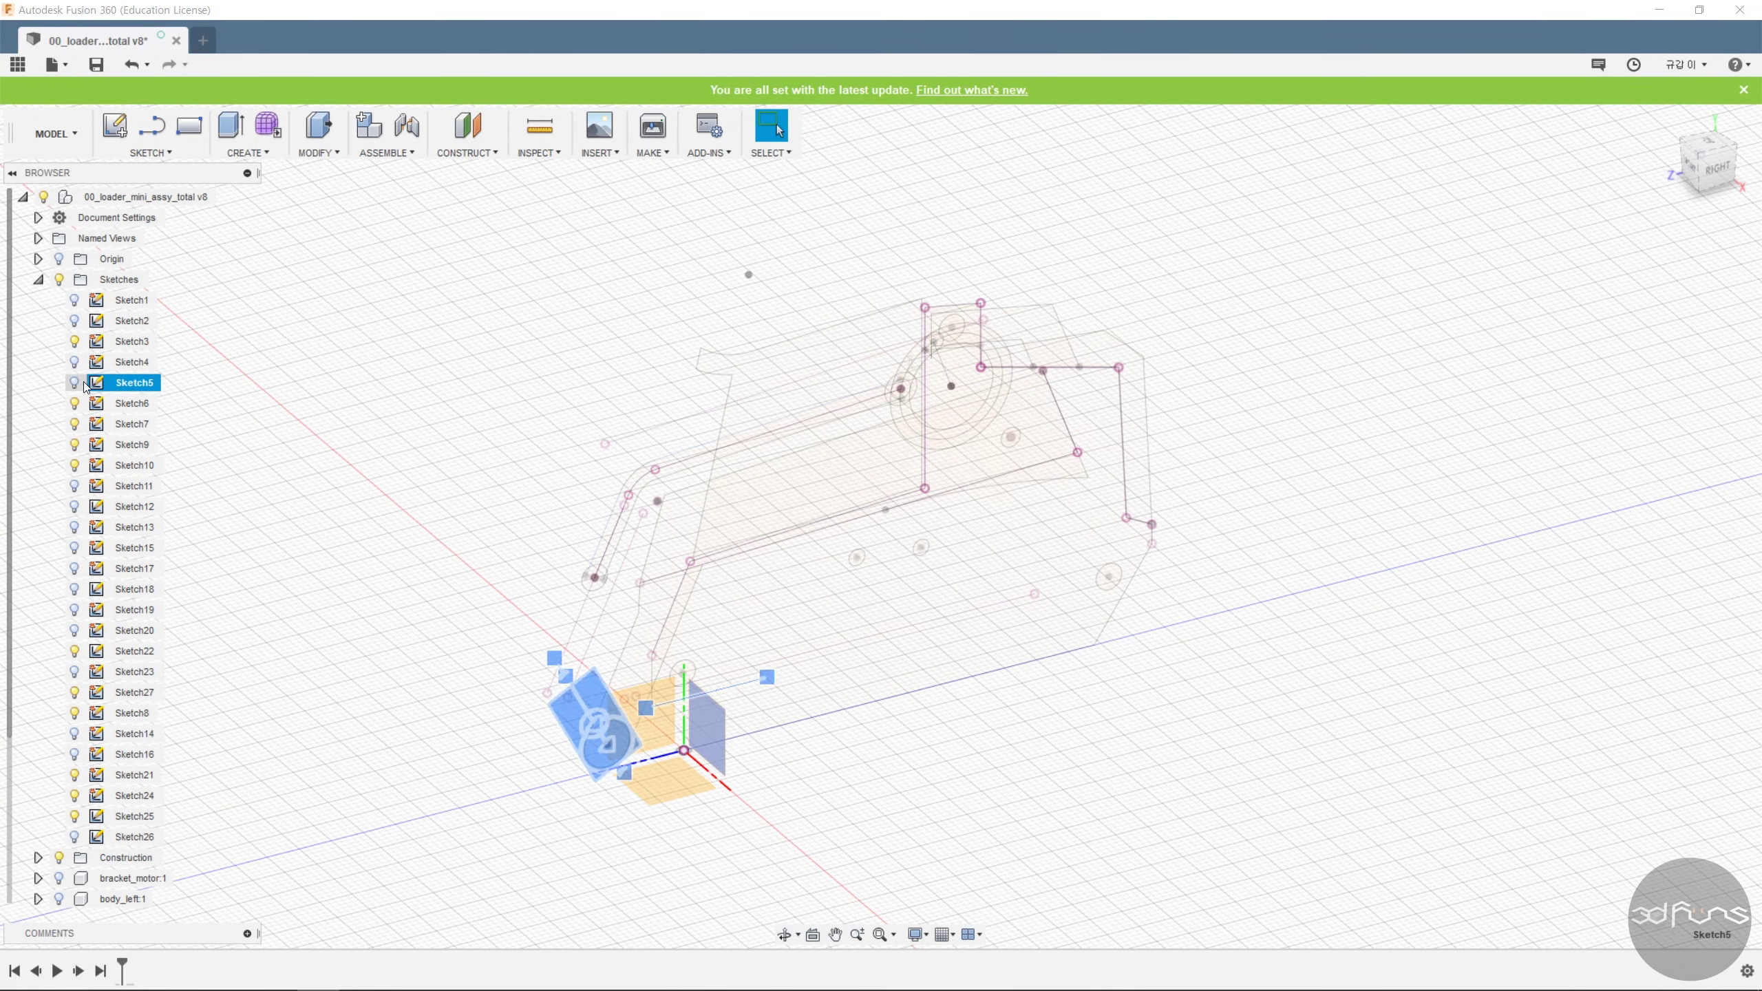
pyautogui.click(84, 404)
# Hide Sketch7, Sketch9 and Sketch10, and show Sketch11 with the triangular bucket outline.
pyautogui.click(192, 424)
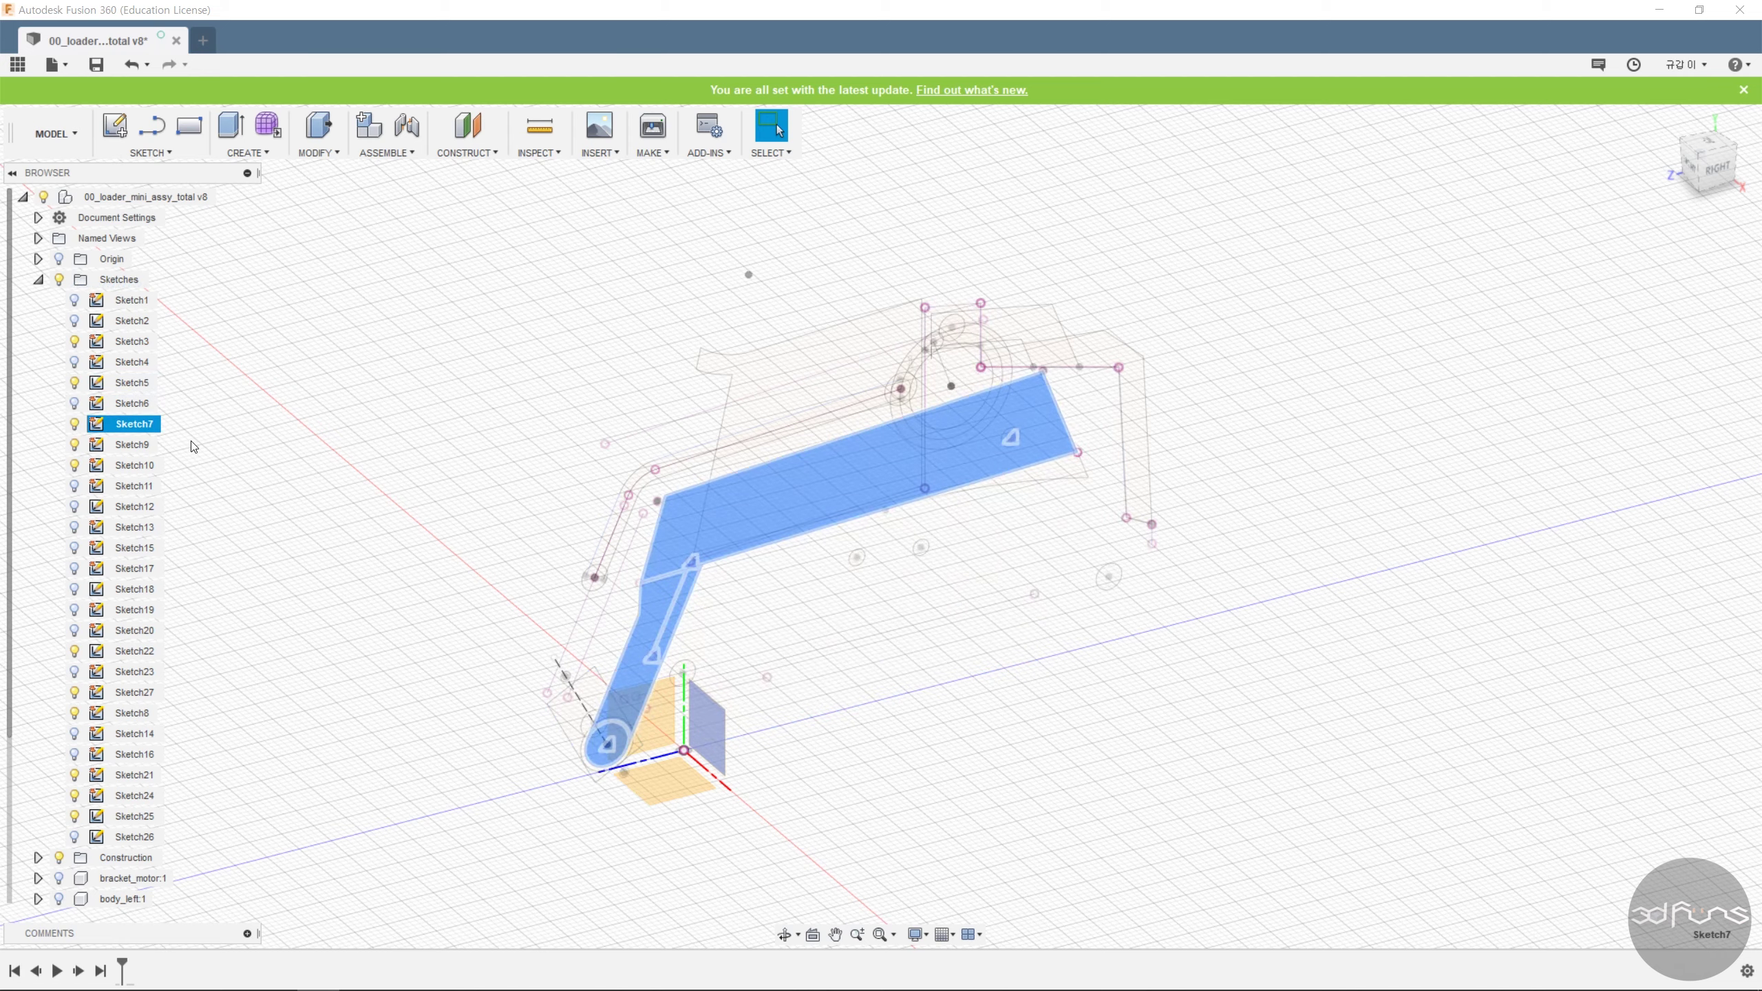
pyautogui.click(139, 445)
pyautogui.click(137, 466)
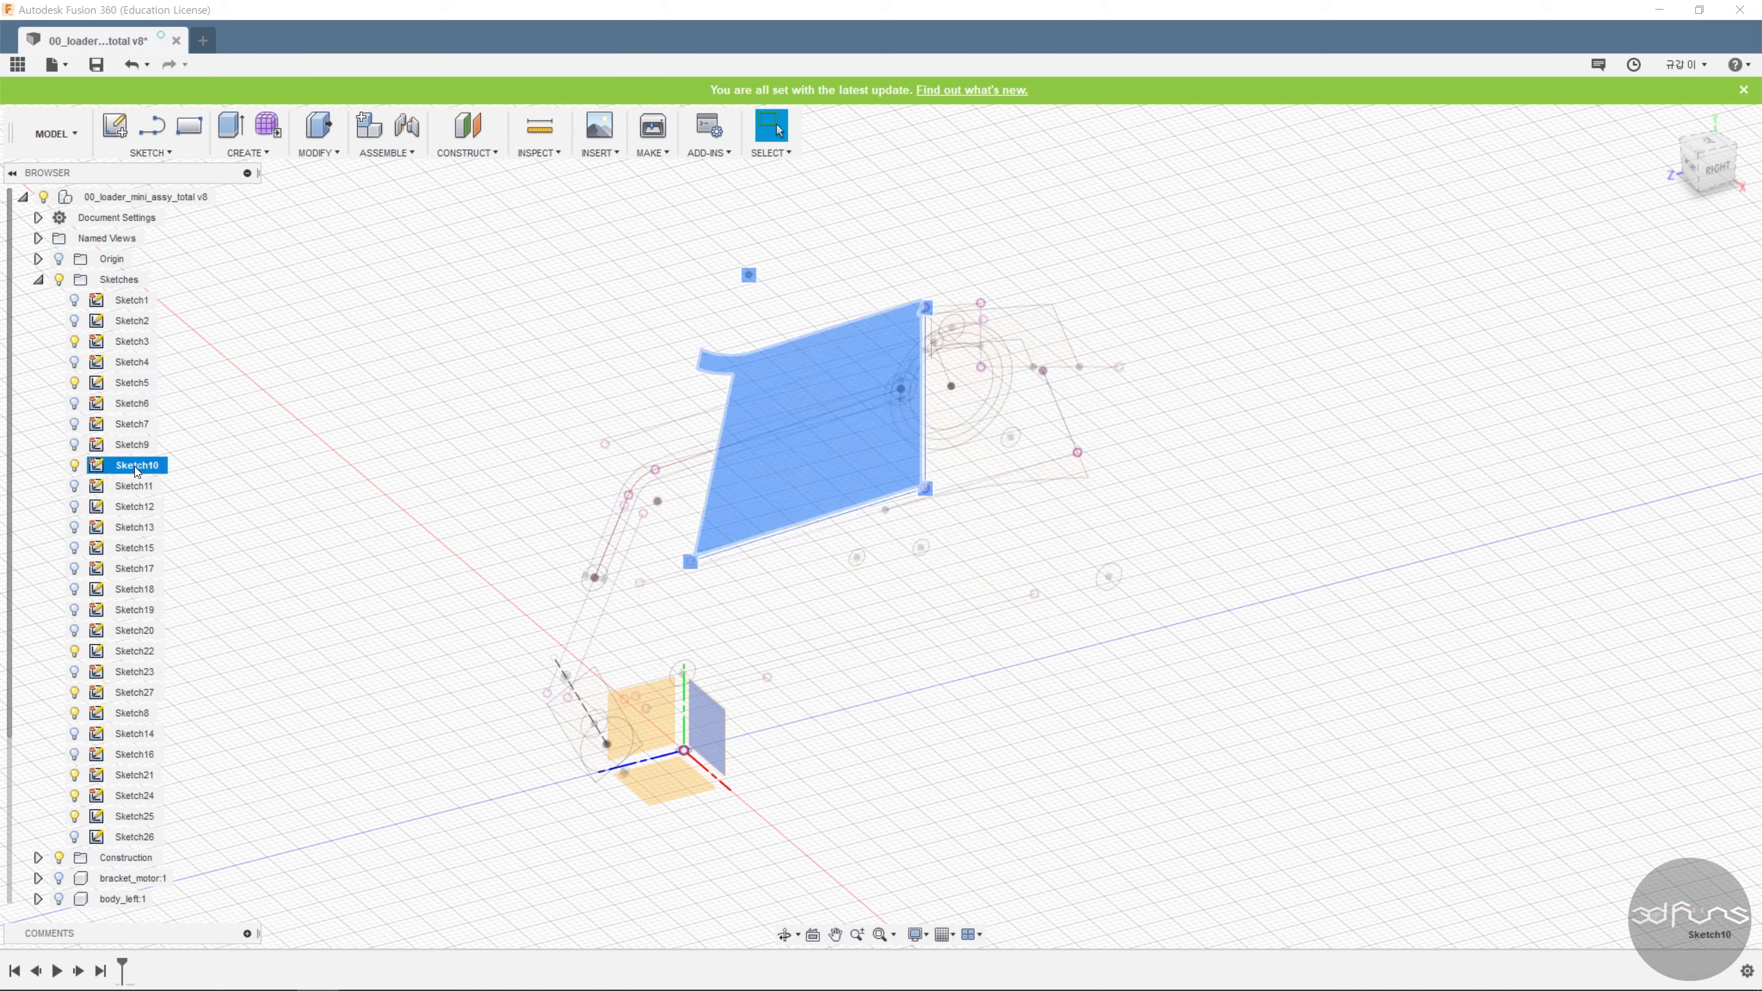
pyautogui.click(128, 486)
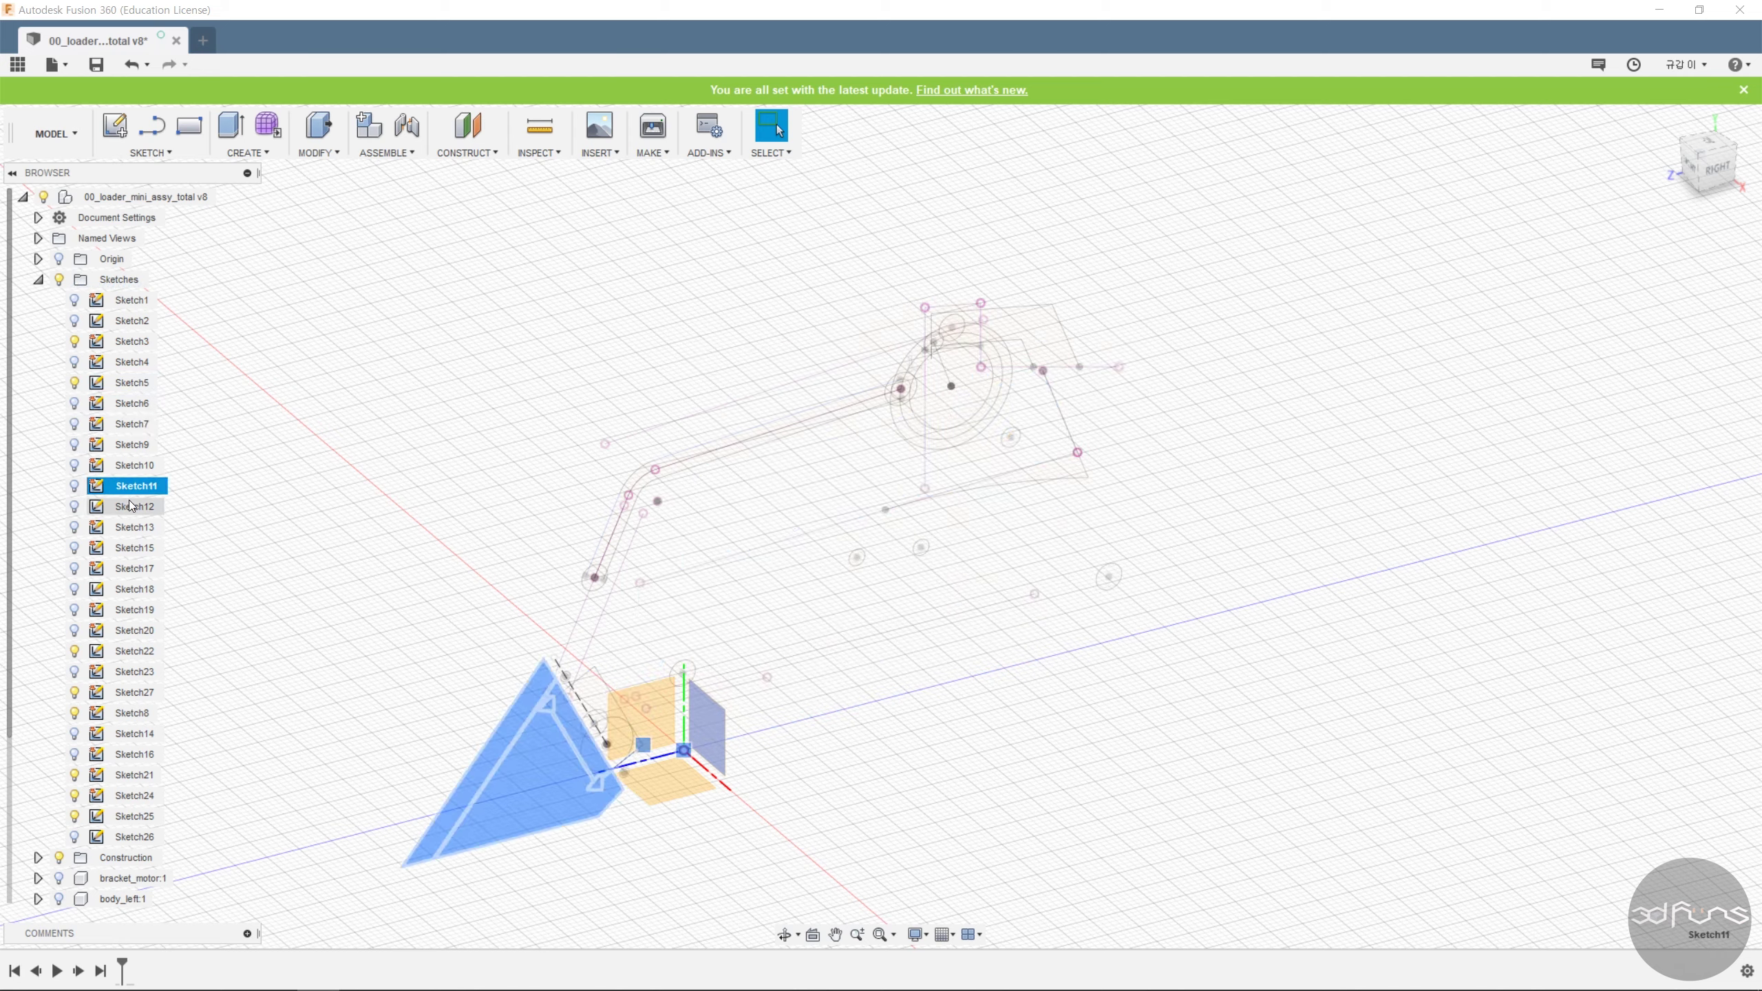
pyautogui.click(75, 486)
pyautogui.click(917, 772)
pyautogui.moveTo(917, 772)
pyautogui.keyDown('shift'); pyautogui.mouseDown(button='middle')
pyautogui.moveTo(870, 721)
pyautogui.moveTo(894, 744)
pyautogui.mouseUp(button='middle'); pyautogui.keyUp('shift')
# Hide the remaining unneeded sketches: Sketch22, Sketch27, Sketch8, Sketch21, Sketch24 and Sketch25.
pyautogui.click(121, 651)
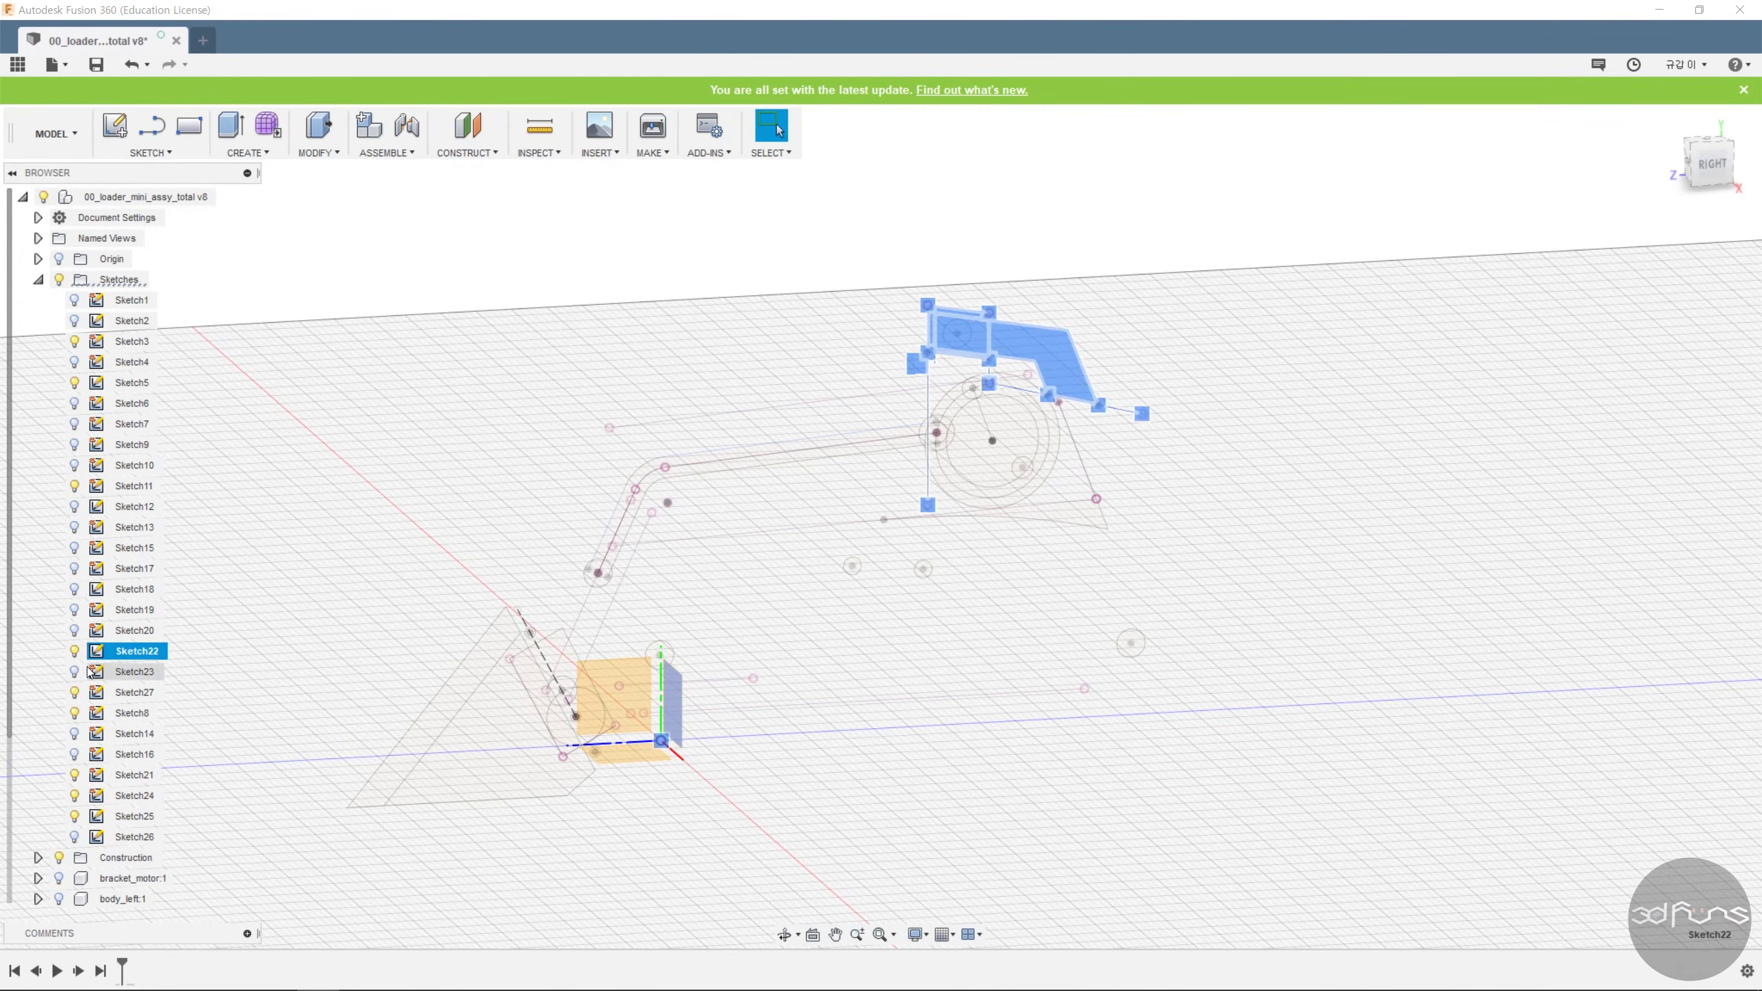
pyautogui.click(126, 692)
pyautogui.click(129, 714)
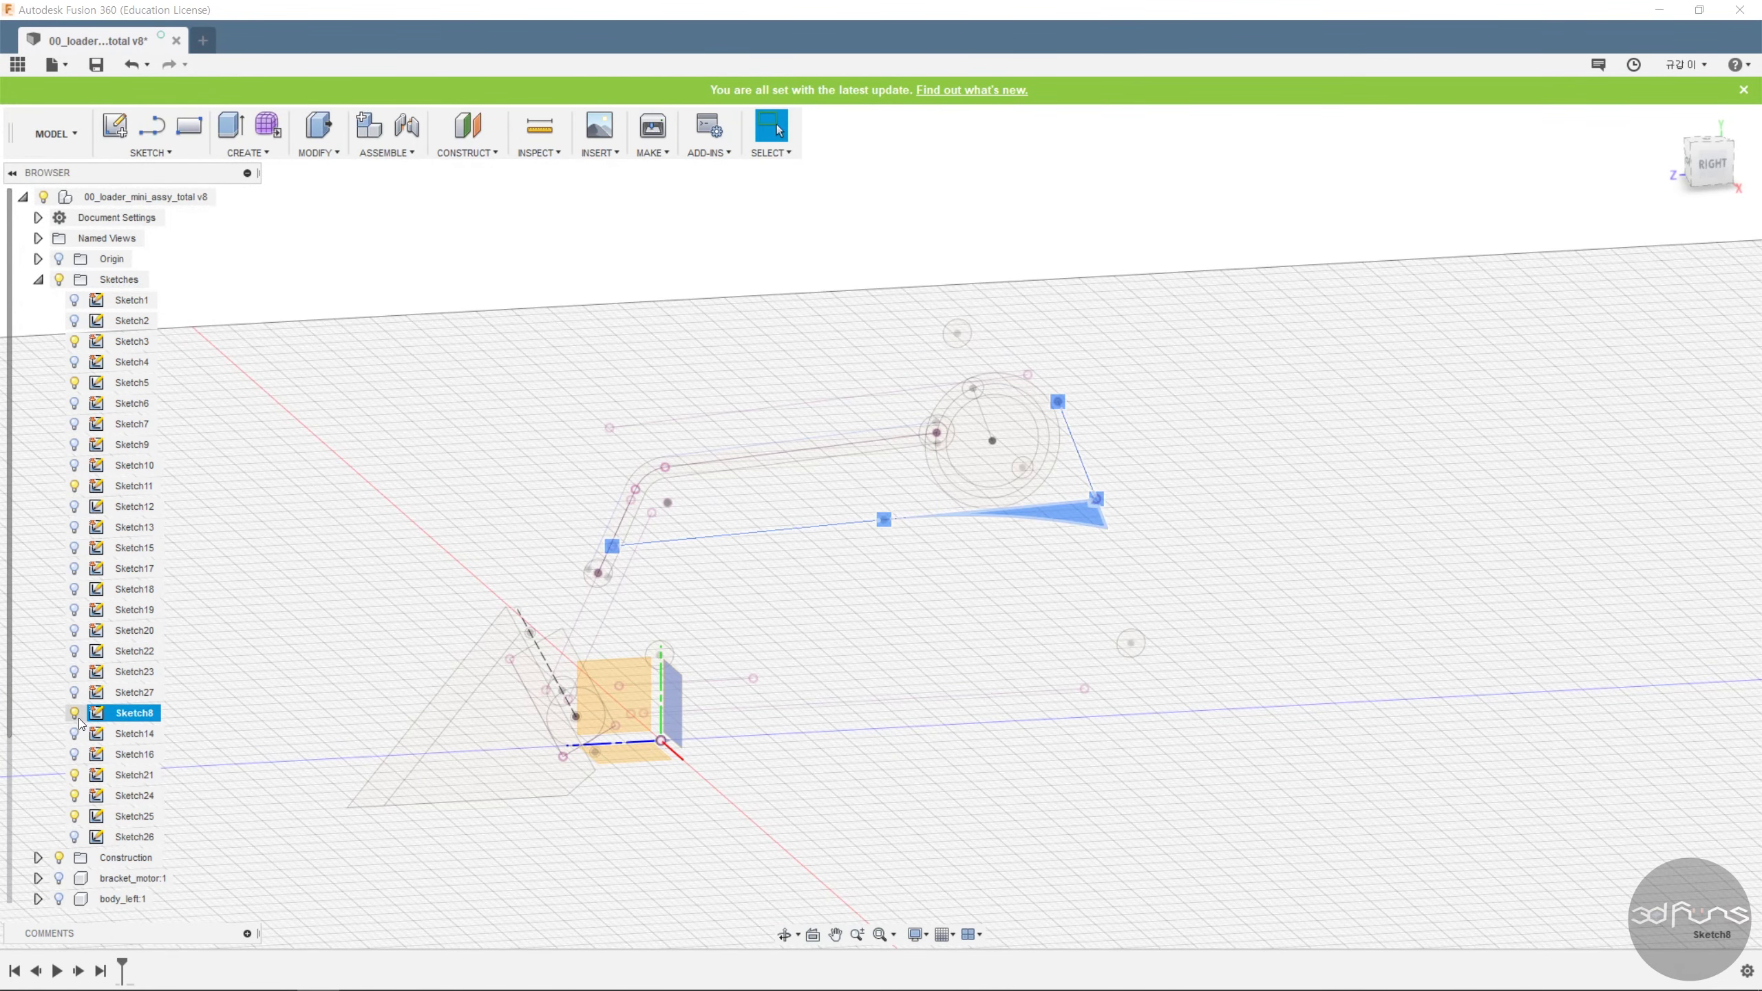
pyautogui.click(131, 774)
pyautogui.click(117, 798)
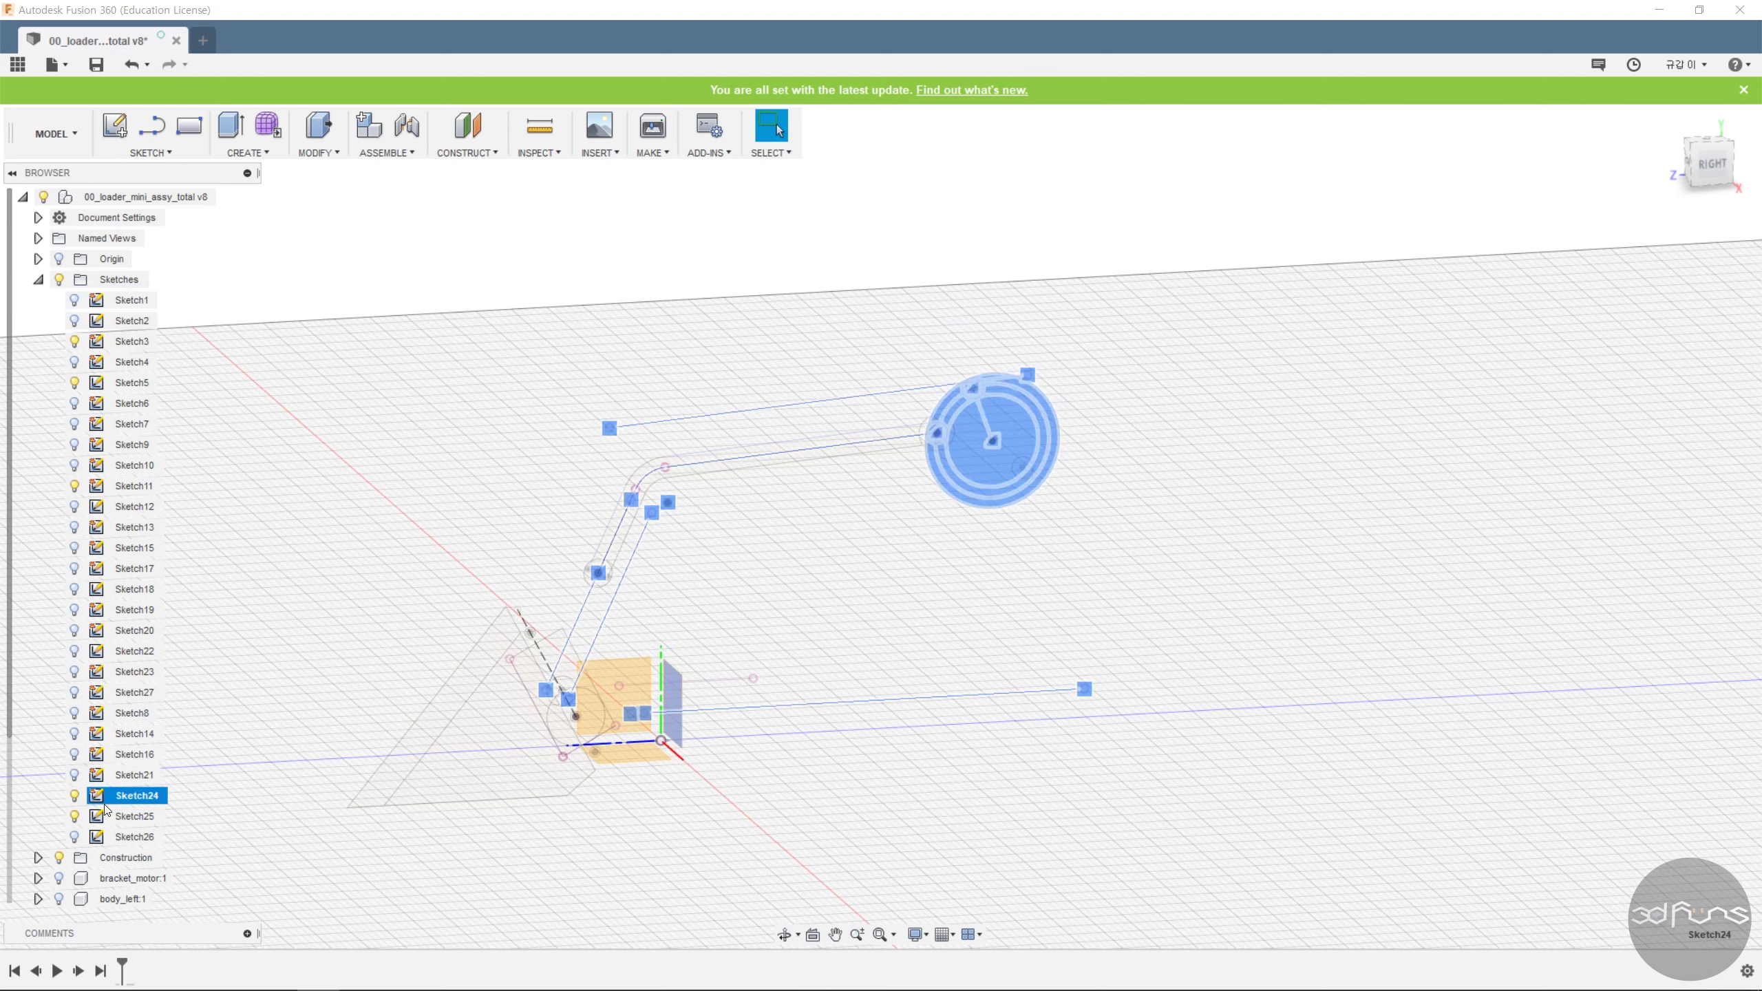
pyautogui.click(109, 815)
pyautogui.click(1029, 544)
pyautogui.moveTo(1029, 543)
pyautogui.keyDown('shift'); pyautogui.mouseDown(button='middle')
pyautogui.moveTo(900, 540)
pyautogui.moveTo(930, 550)
pyautogui.moveTo(821, 596)
pyautogui.mouseUp(button='middle'); pyautogui.keyUp('shift')
# In the activated bucket component, extrude both bucket outline profiles symmetrically as a new body with a whole length of 57 mm.
pyautogui.click(38, 279)
pyautogui.click(131, 387)
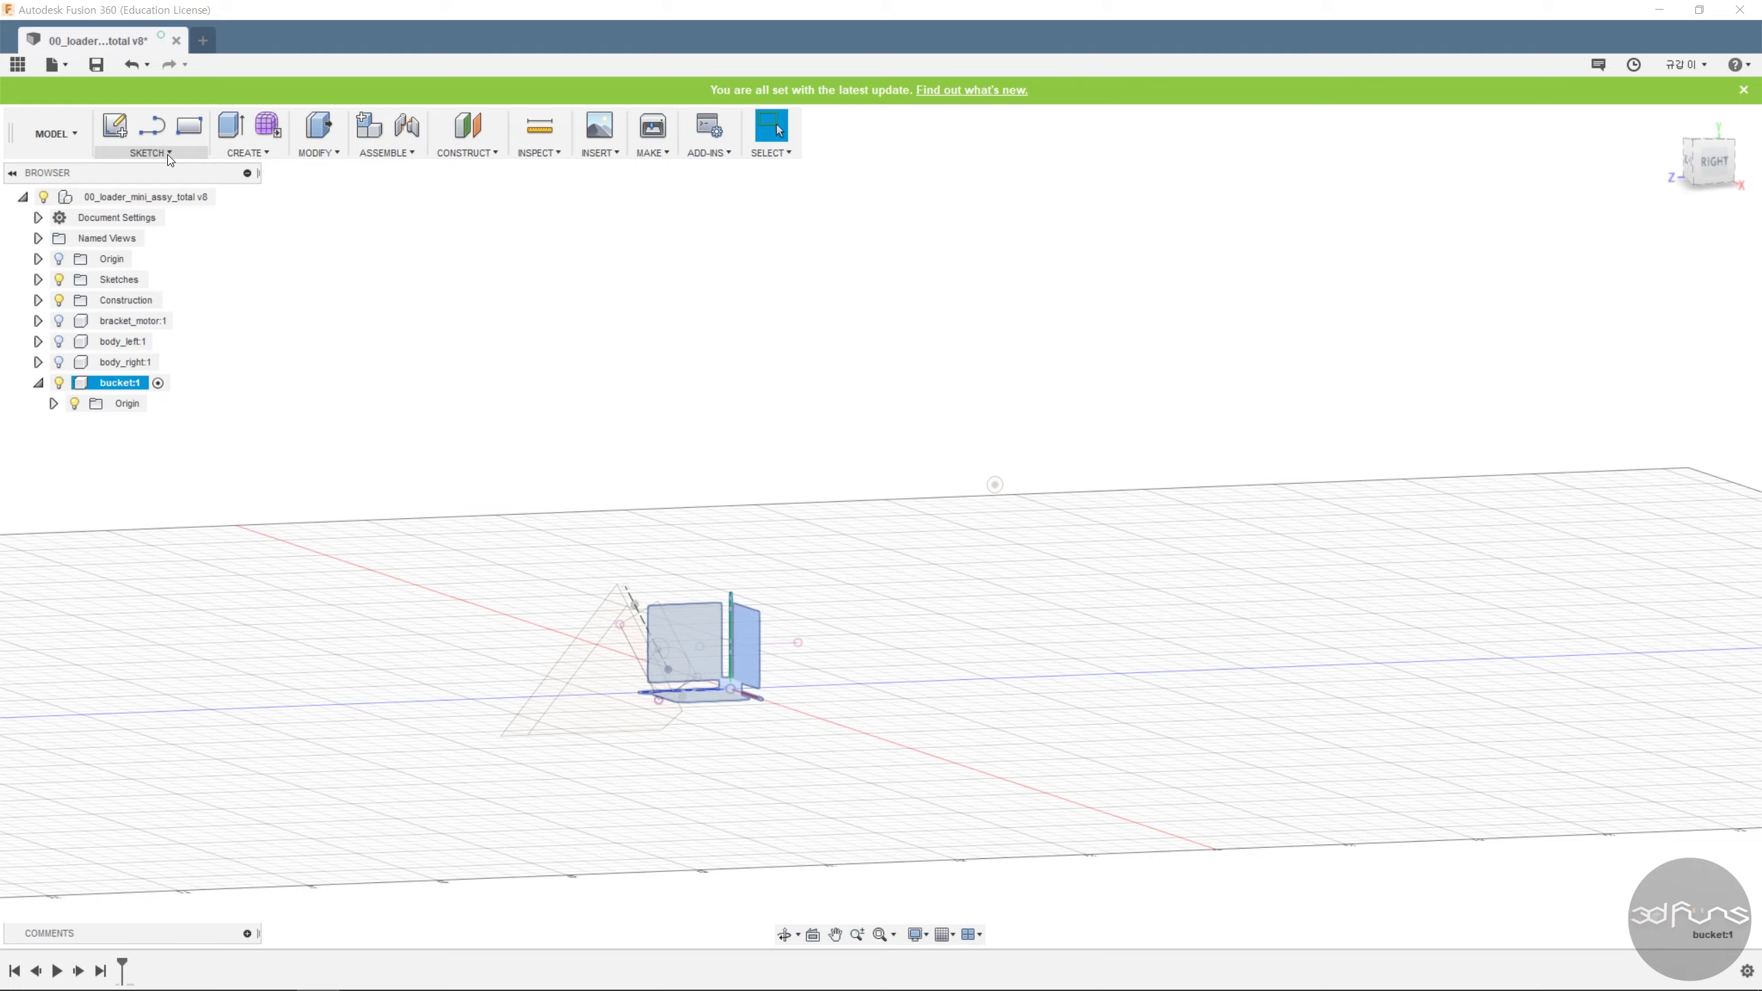
pyautogui.click(230, 126)
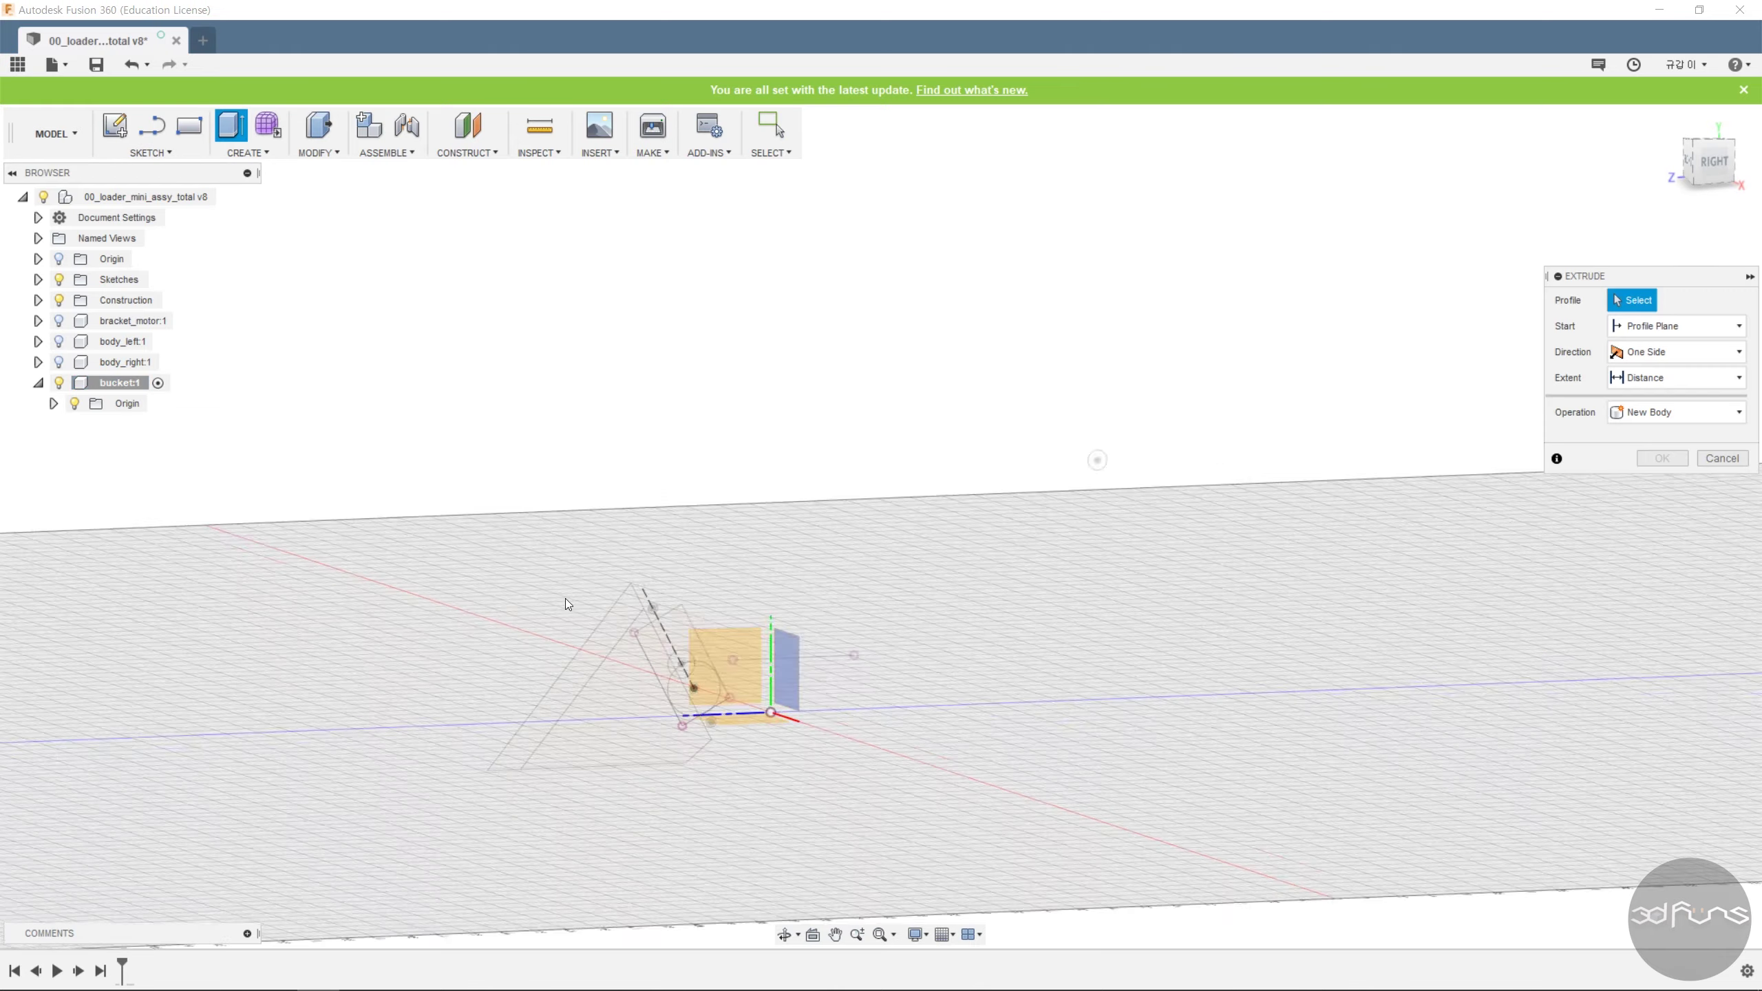
pyautogui.scroll(3, 593, 626)
pyautogui.click(610, 656)
pyautogui.click(654, 720)
pyautogui.scroll(-3, 891, 656)
pyautogui.keyDown('shift'); pyautogui.moveTo(861, 479); pyautogui.dragTo(974, 534, button='middle'); pyautogui.keyUp('shift')
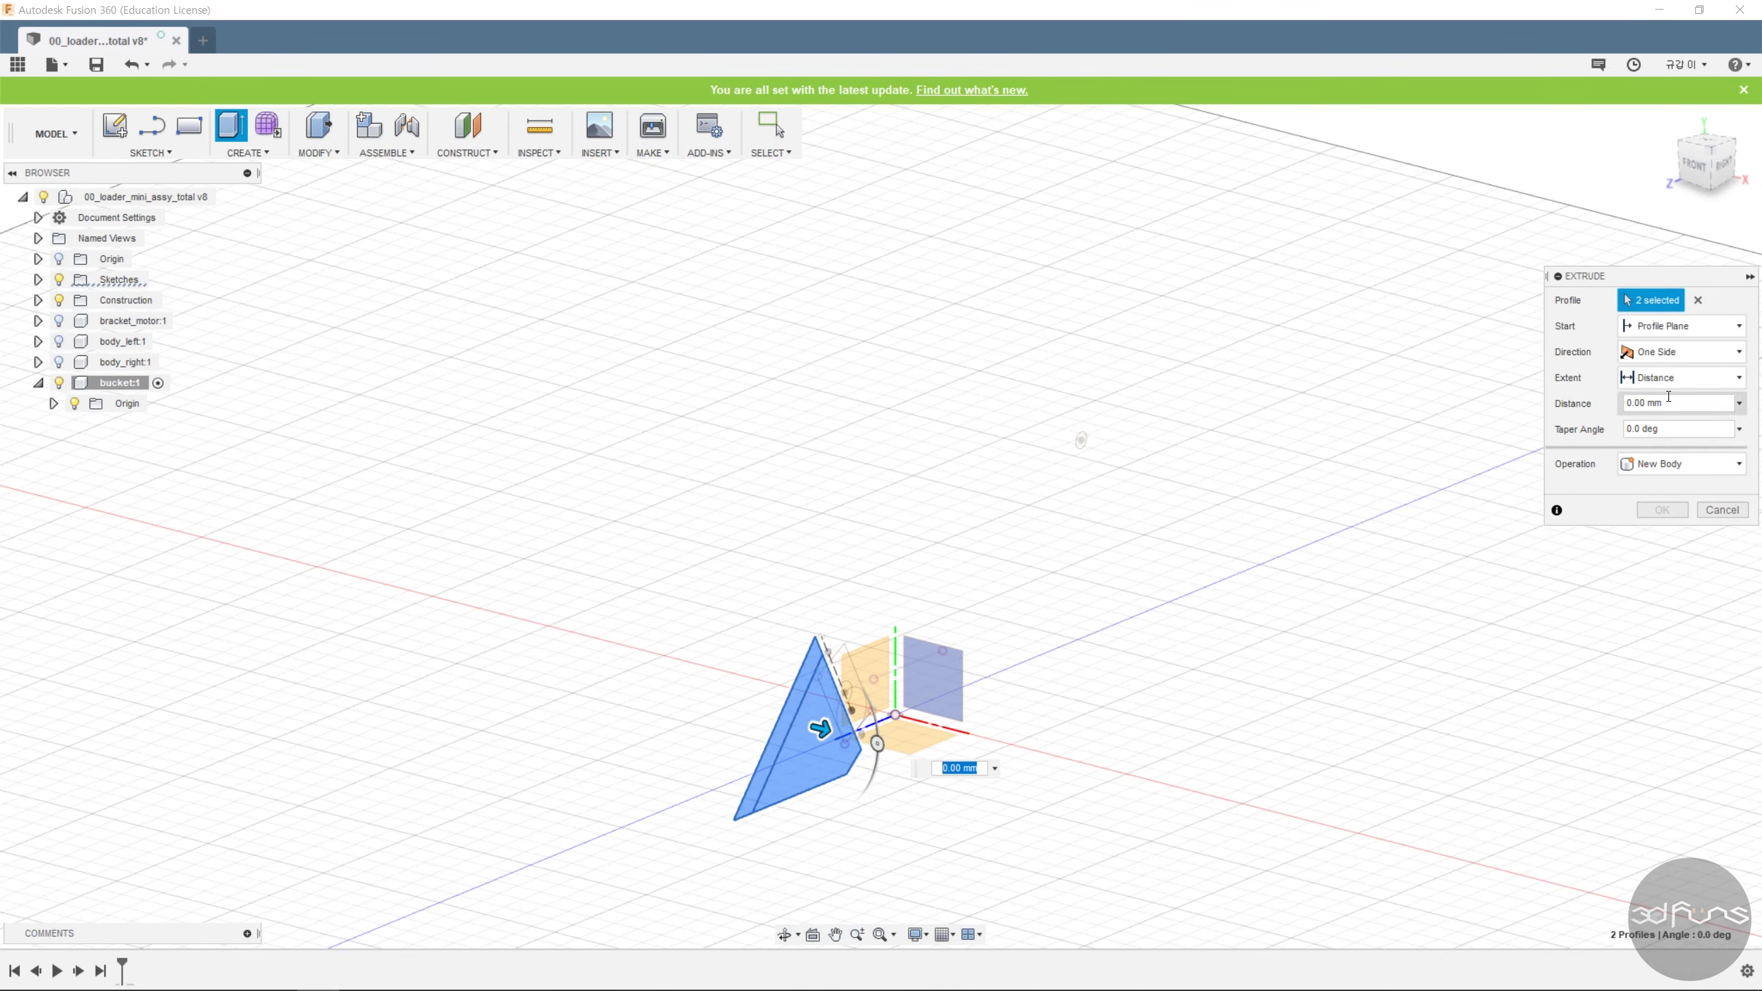
pyautogui.click(1682, 352)
pyautogui.click(1691, 420)
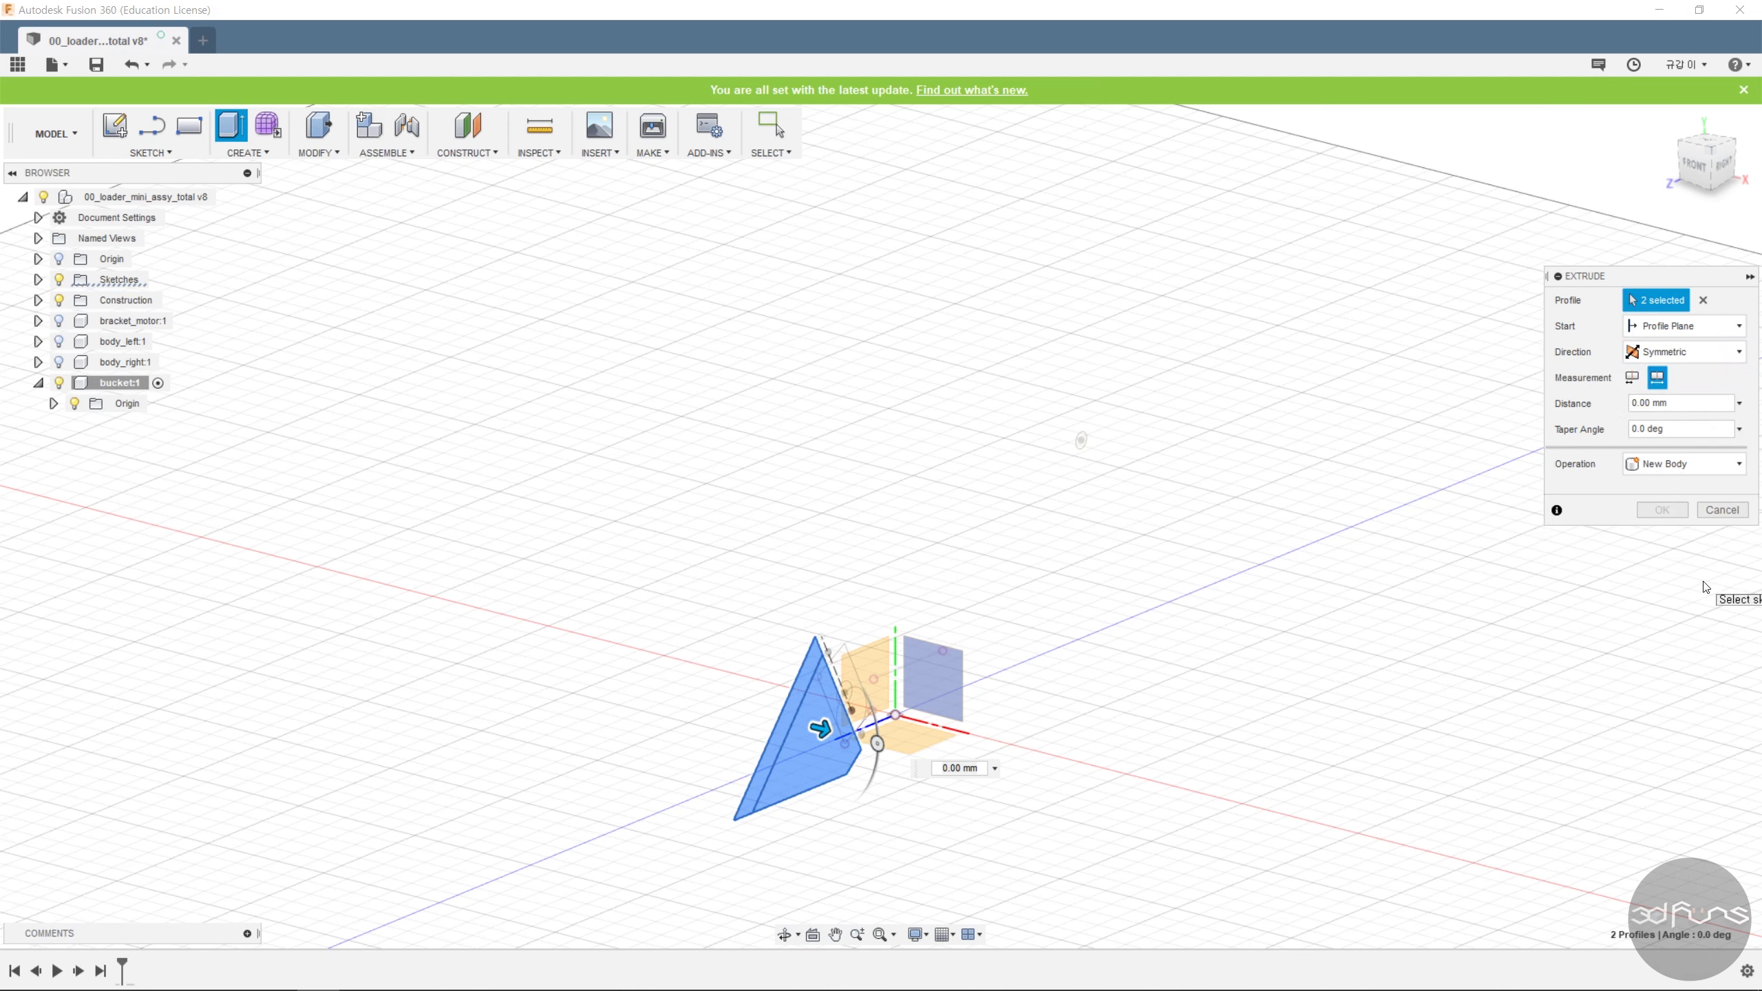
pyautogui.write('57')
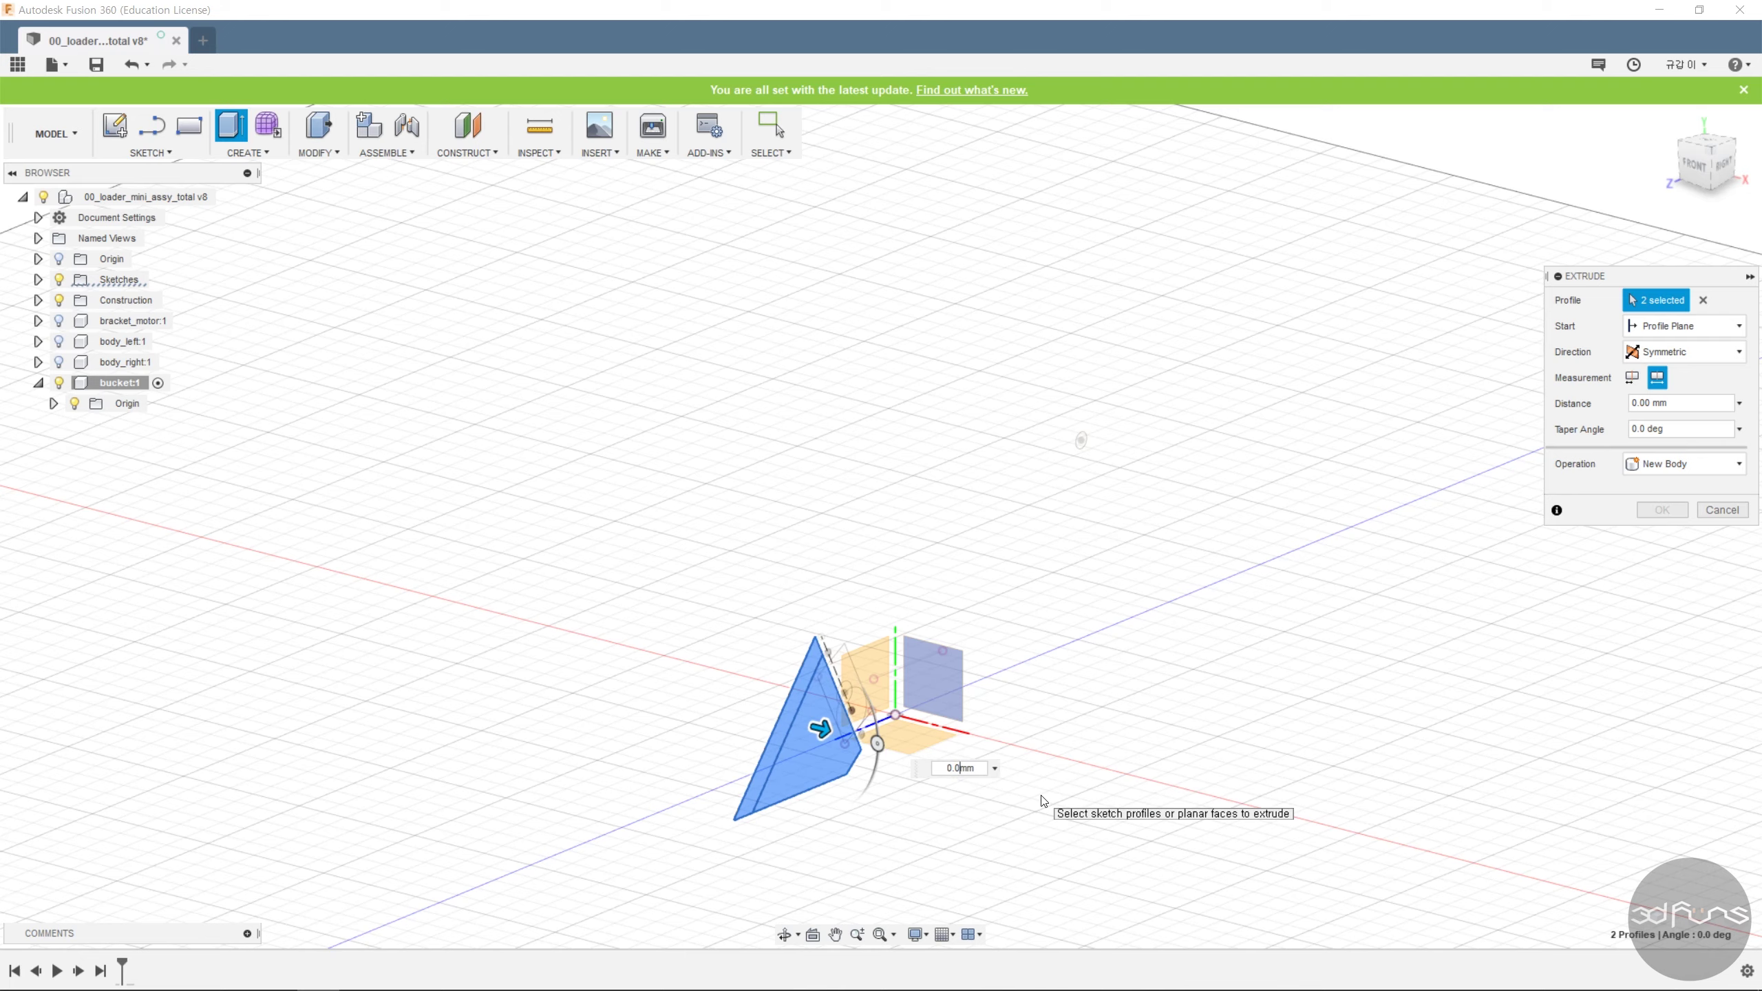
pyautogui.click(1663, 510)
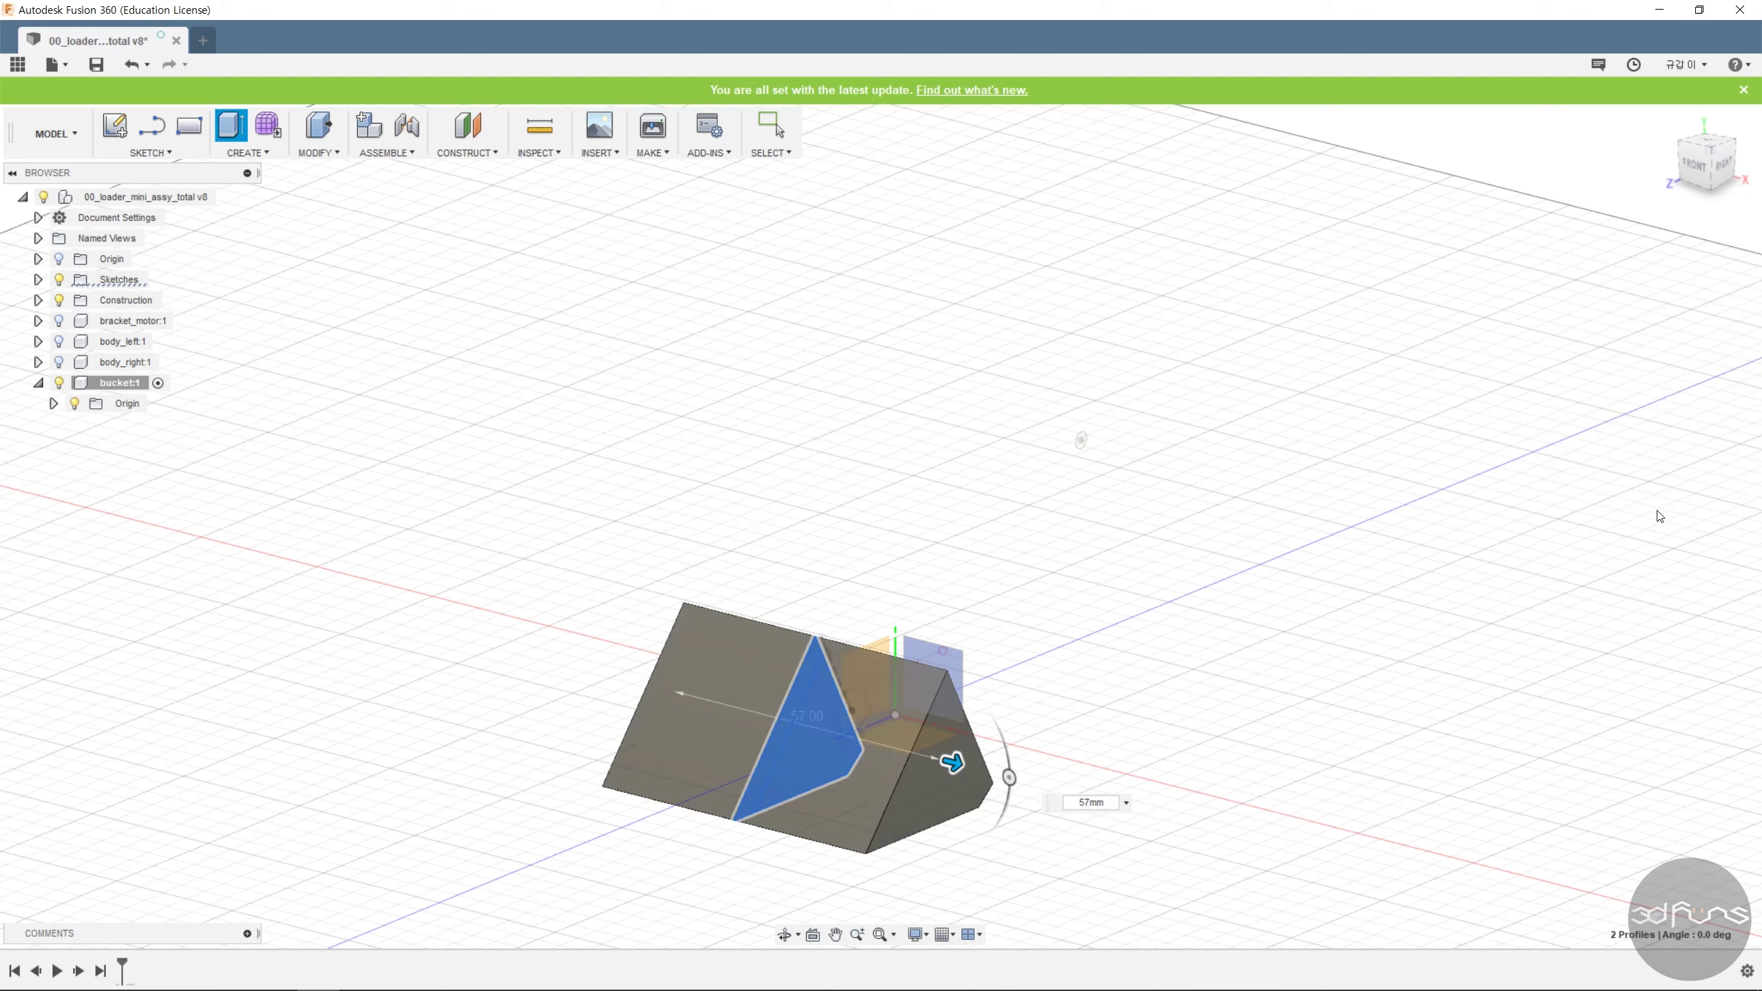
# Sketch a closed triangle inside the bucket outline on the right-view origin plane, with one side lying on the sloped front edge.
pyautogui.keyDown('shift'); pyautogui.moveTo(979, 527); pyautogui.dragTo(901, 500, button='middle'); pyautogui.keyUp('shift')
pyautogui.click(151, 152)
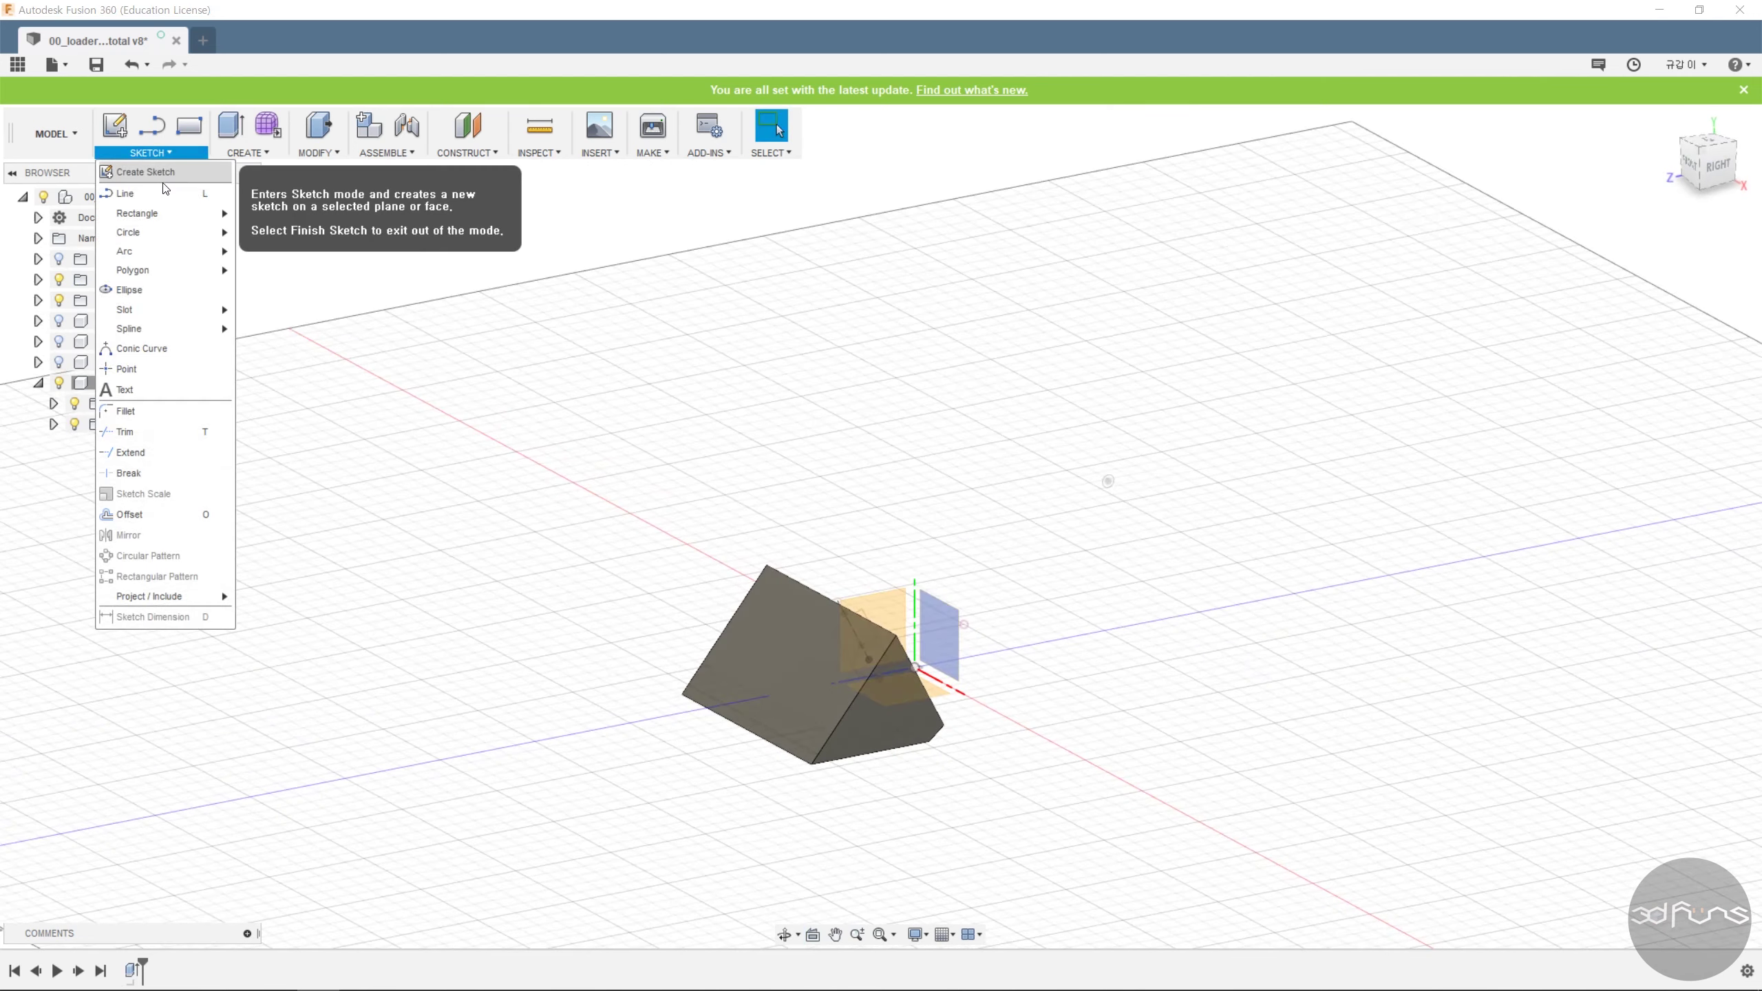
pyautogui.click(159, 193)
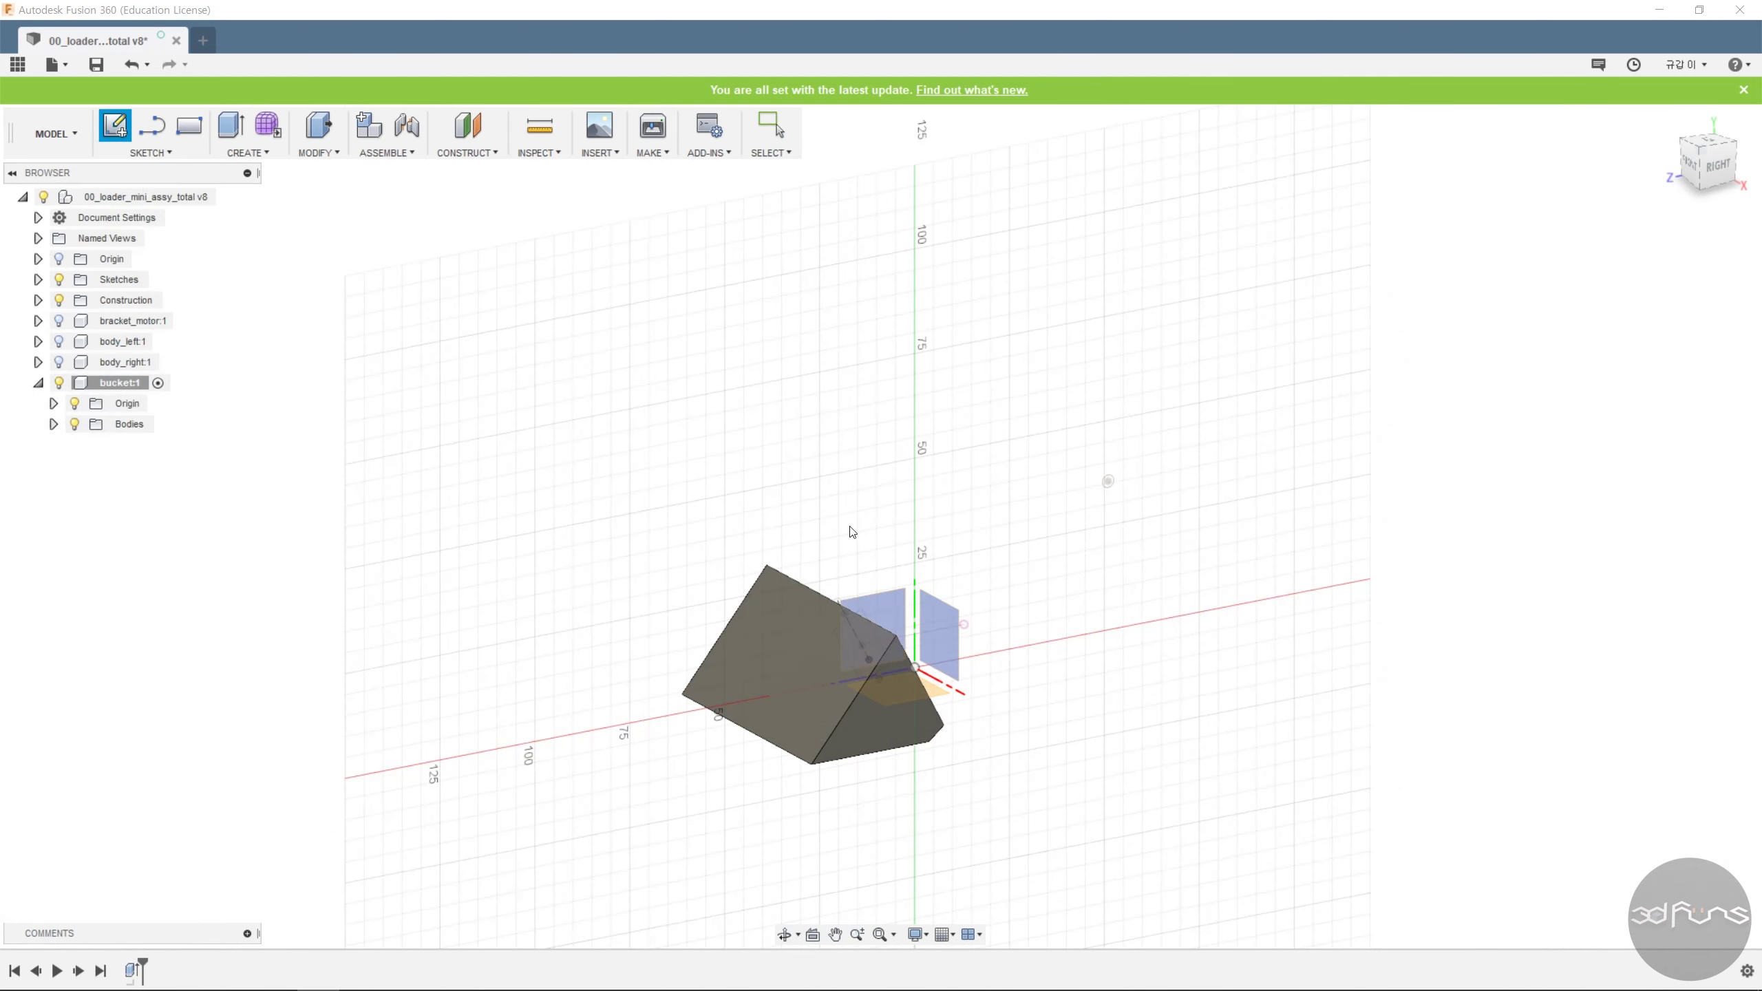
pyautogui.click(894, 608)
pyautogui.scroll(3, 793, 605)
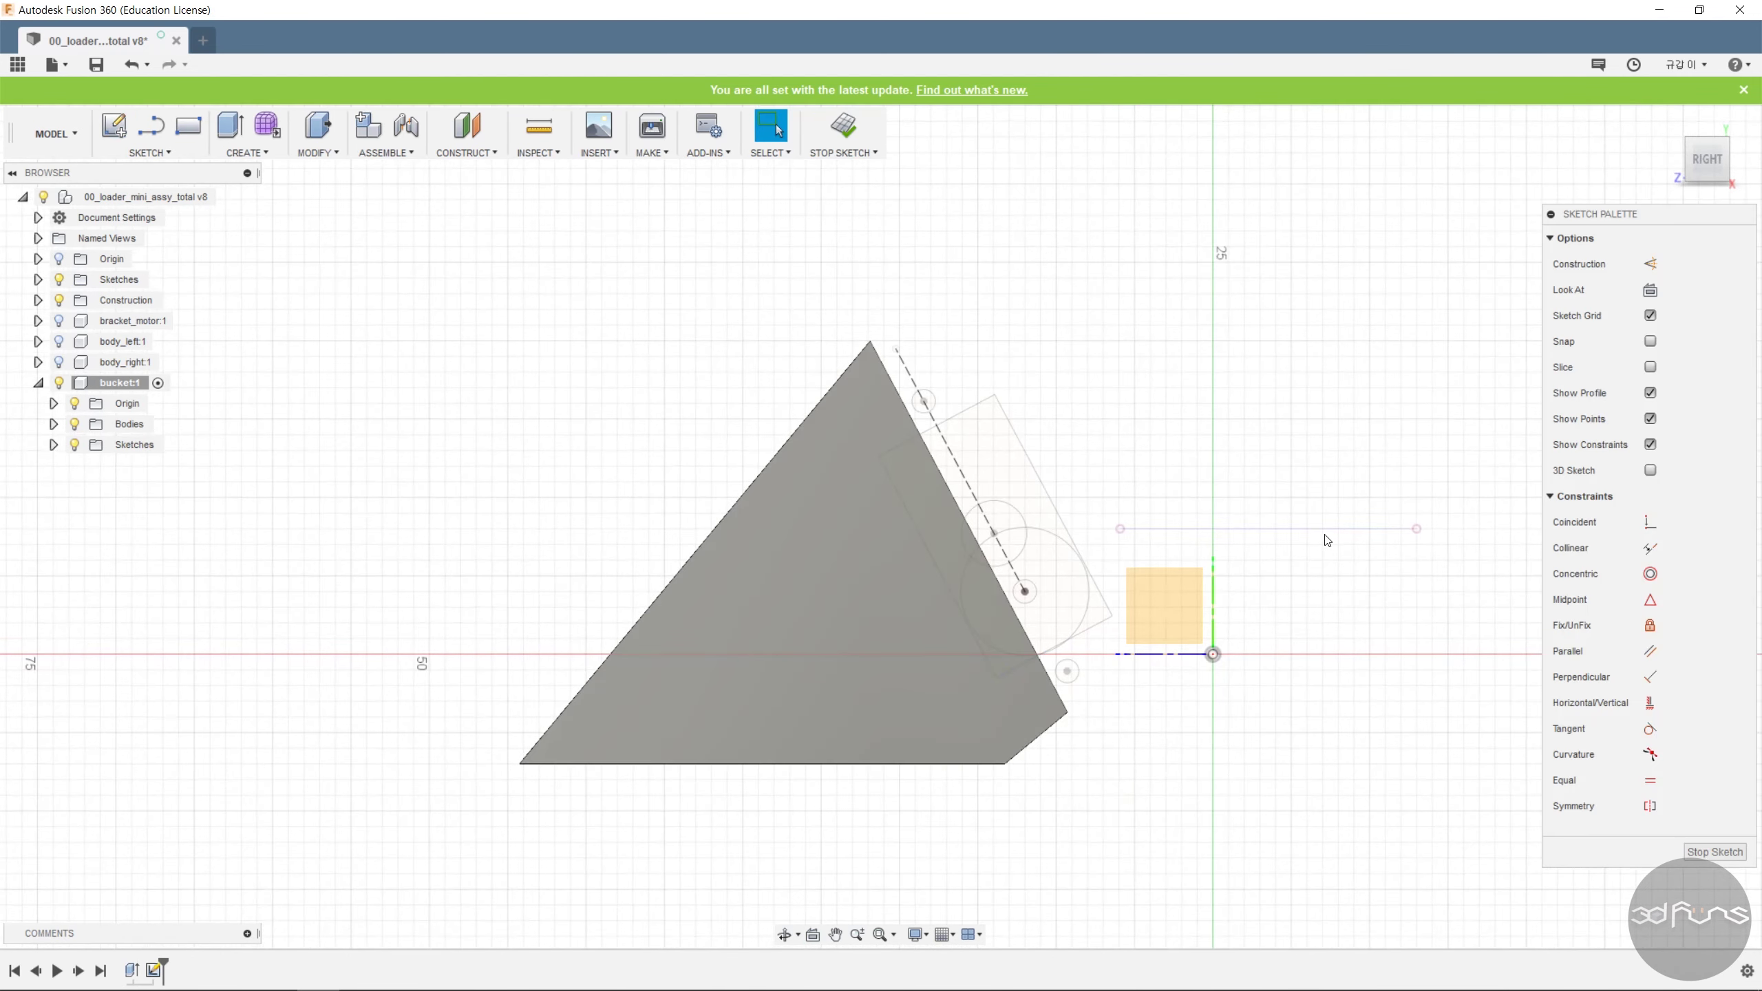
pyautogui.press('l')
pyautogui.click(823, 397)
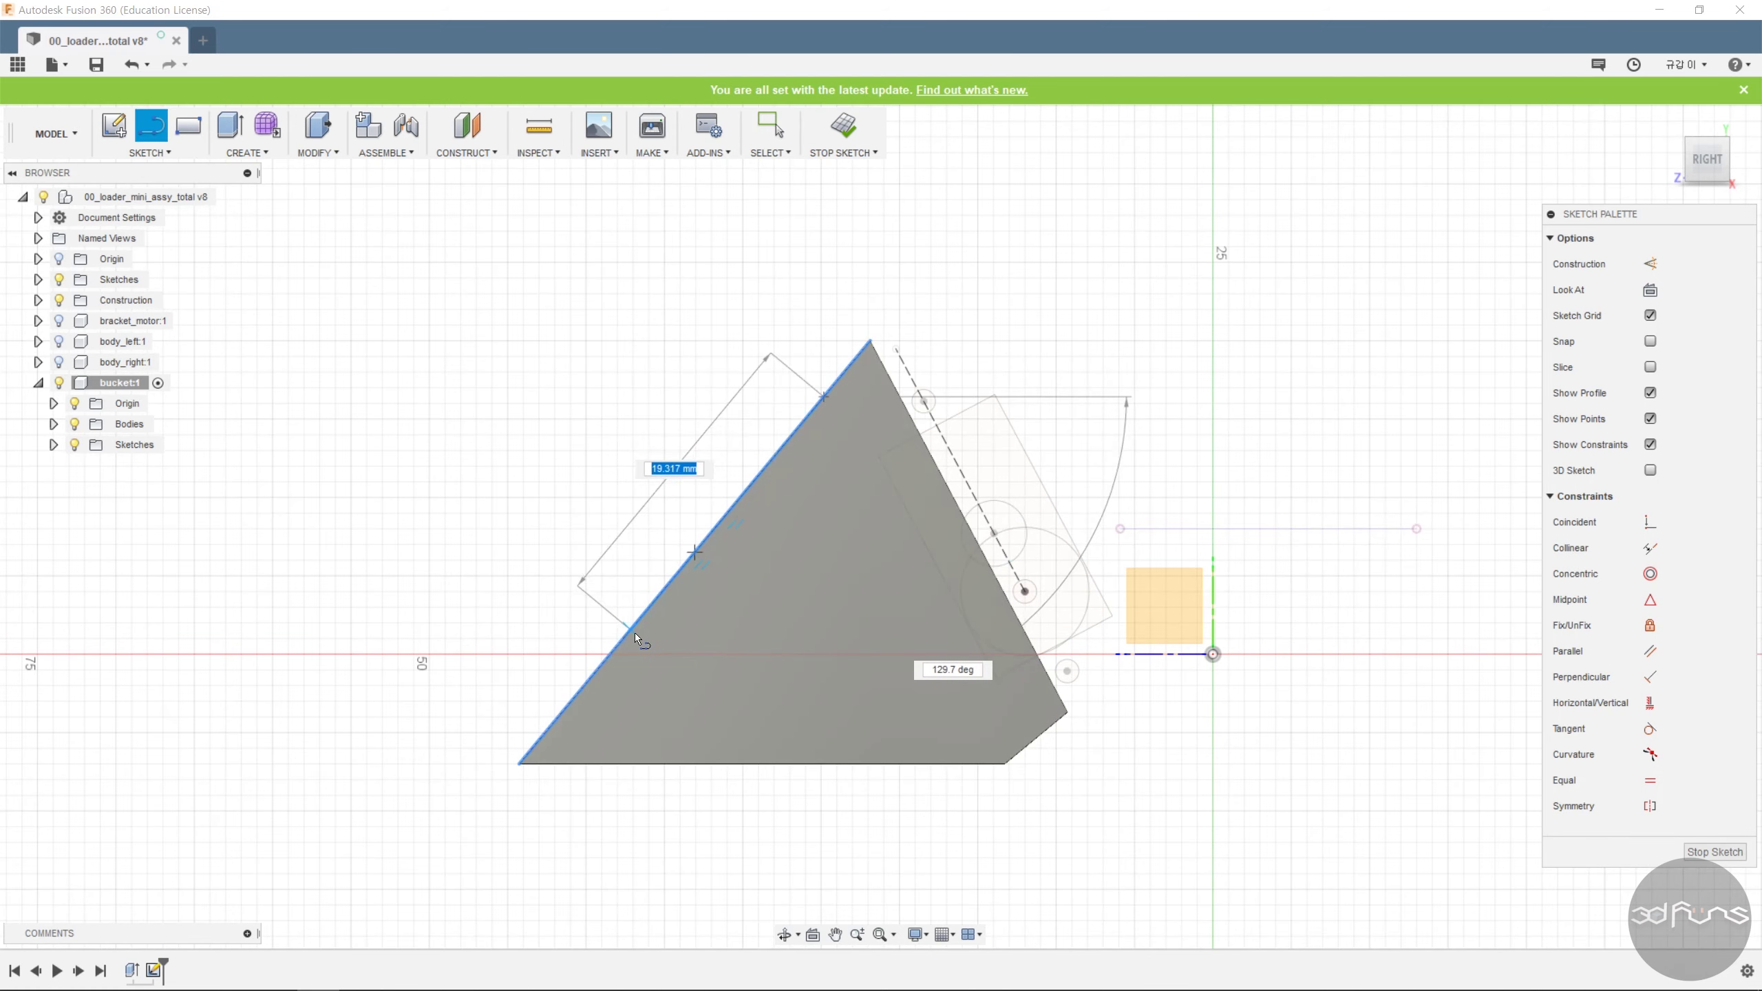
pyautogui.click(590, 680)
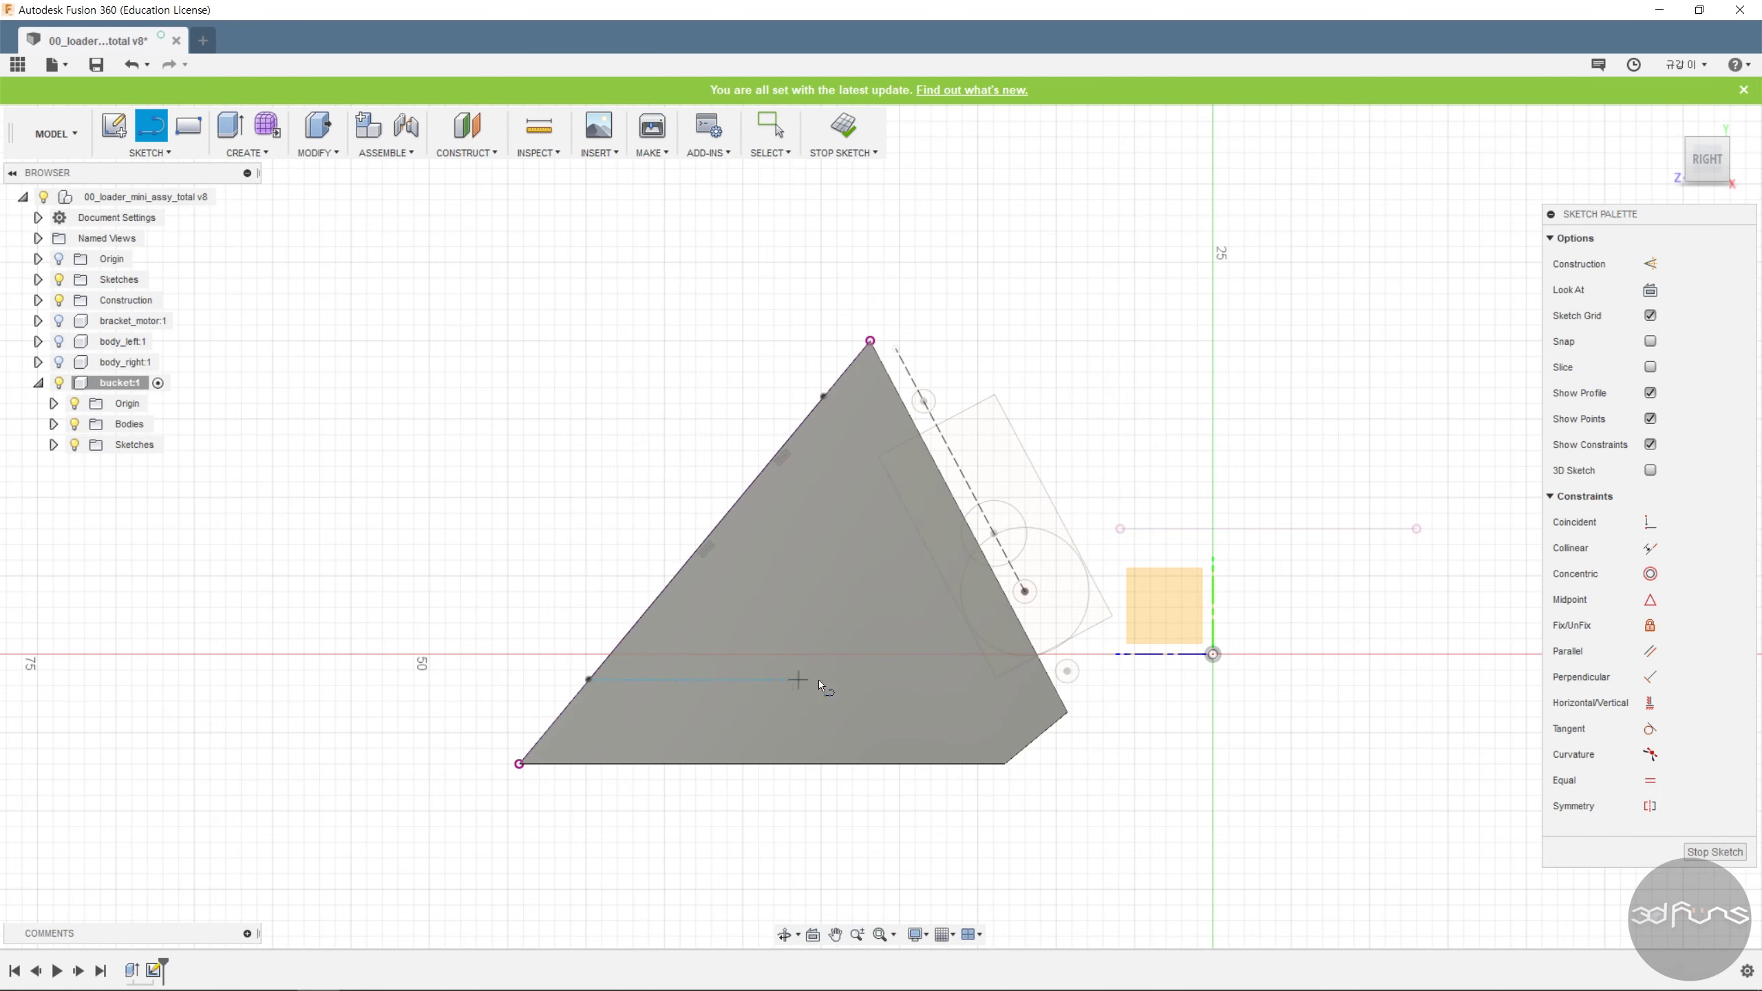
pyautogui.click(936, 691)
pyautogui.click(825, 399)
pyautogui.press('Escape')
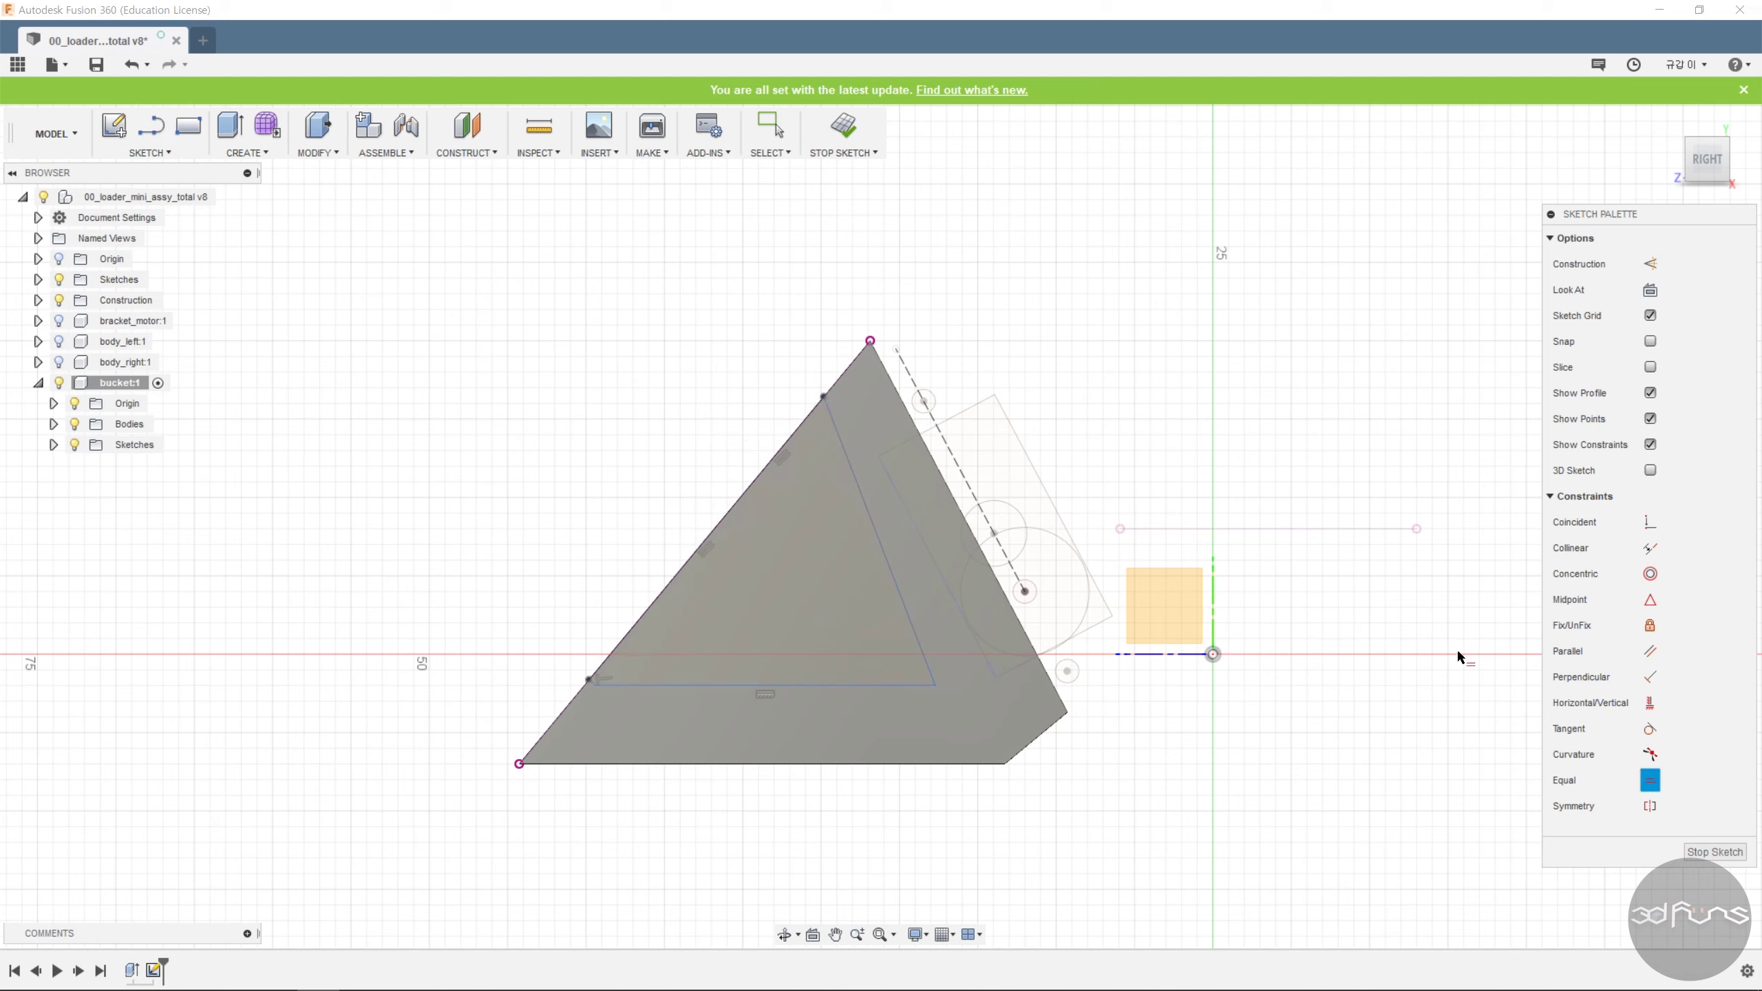
# Make the inner triangle's rear side parallel to the bucket's slanted rear edge.
pyautogui.click(1651, 651)
pyautogui.click(899, 591)
pyautogui.click(1022, 608)
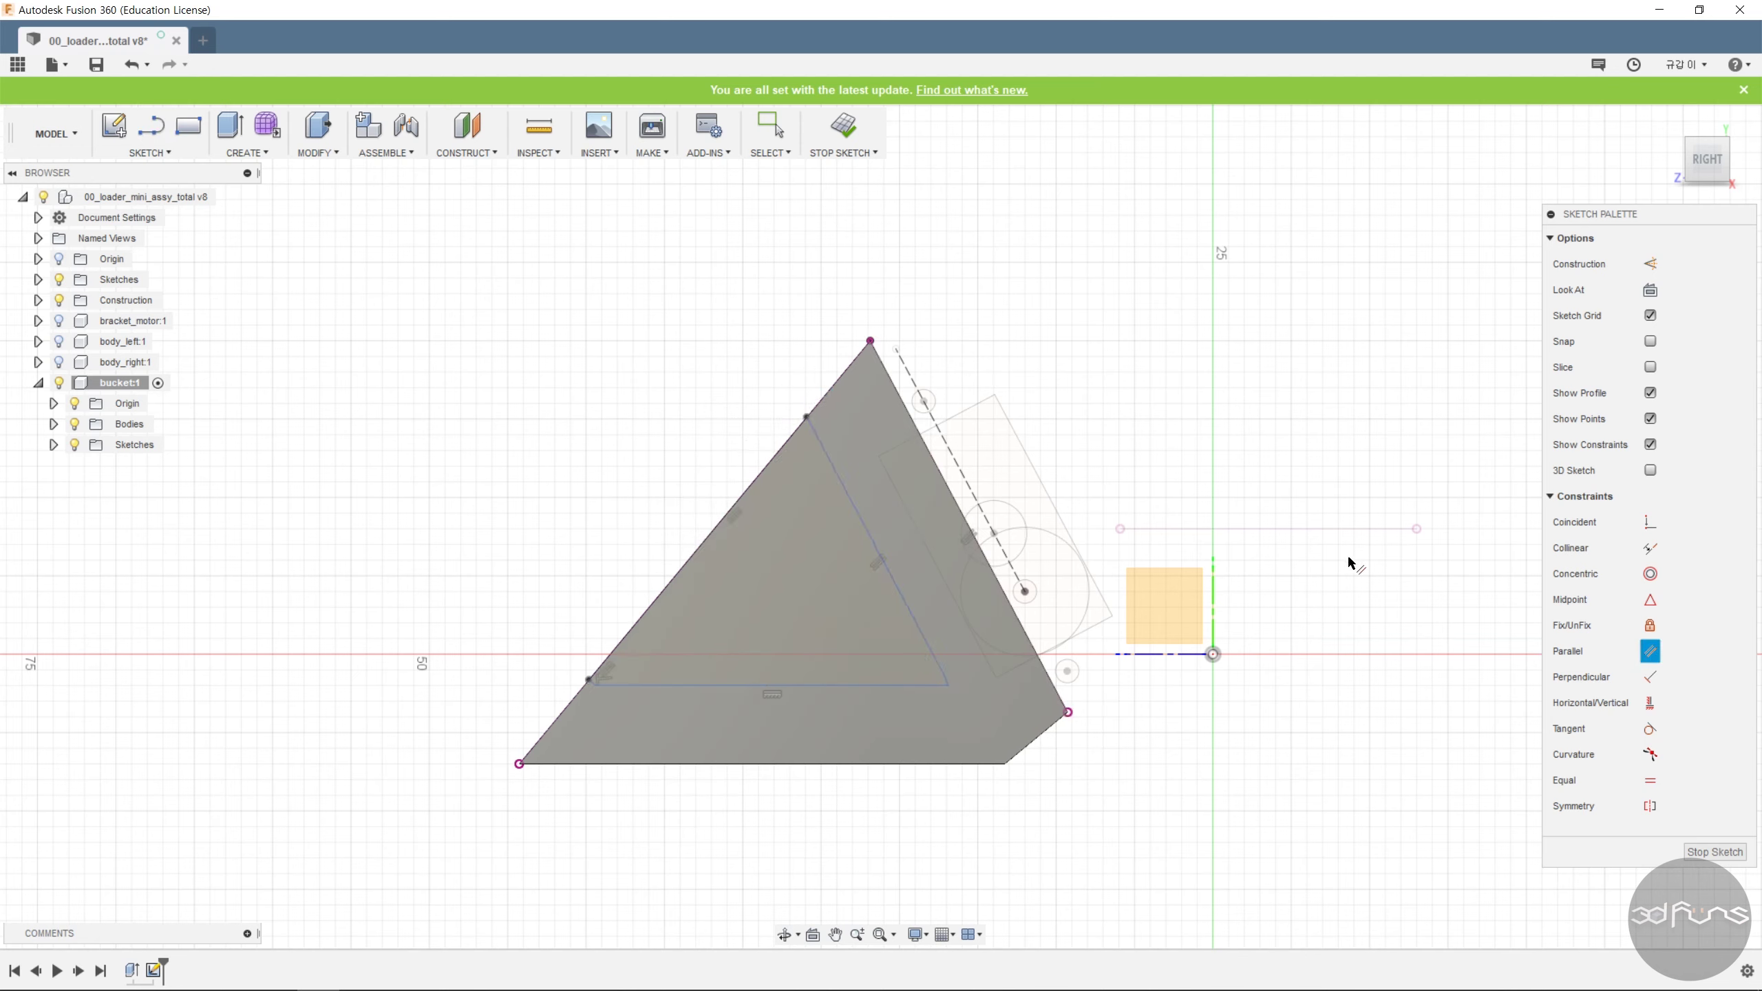
# Dimension the inner triangle's base 3 mm from the bucket's bottom edge.
pyautogui.press('d')
pyautogui.click(826, 687)
pyautogui.click(829, 761)
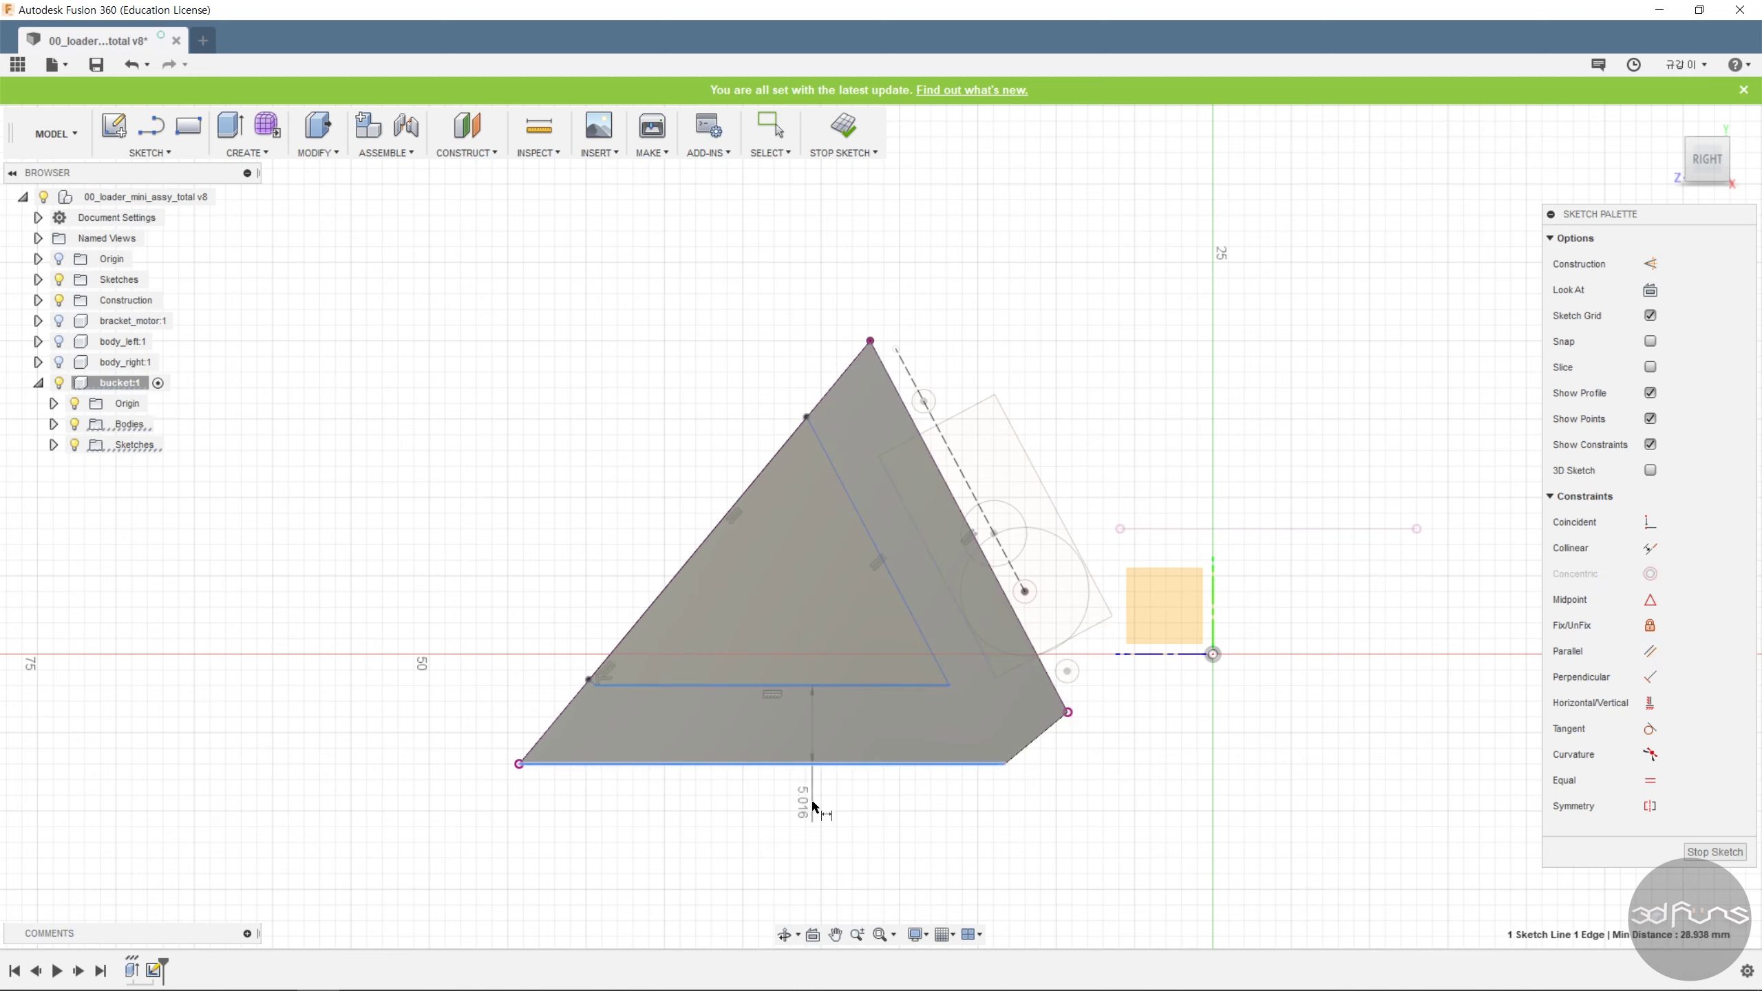
pyautogui.click(806, 807)
pyautogui.write('3')
pyautogui.press('Return')
# Dimension the inner triangle's rear side 5 mm from the bucket's slanted rear edge.
pyautogui.click(897, 666)
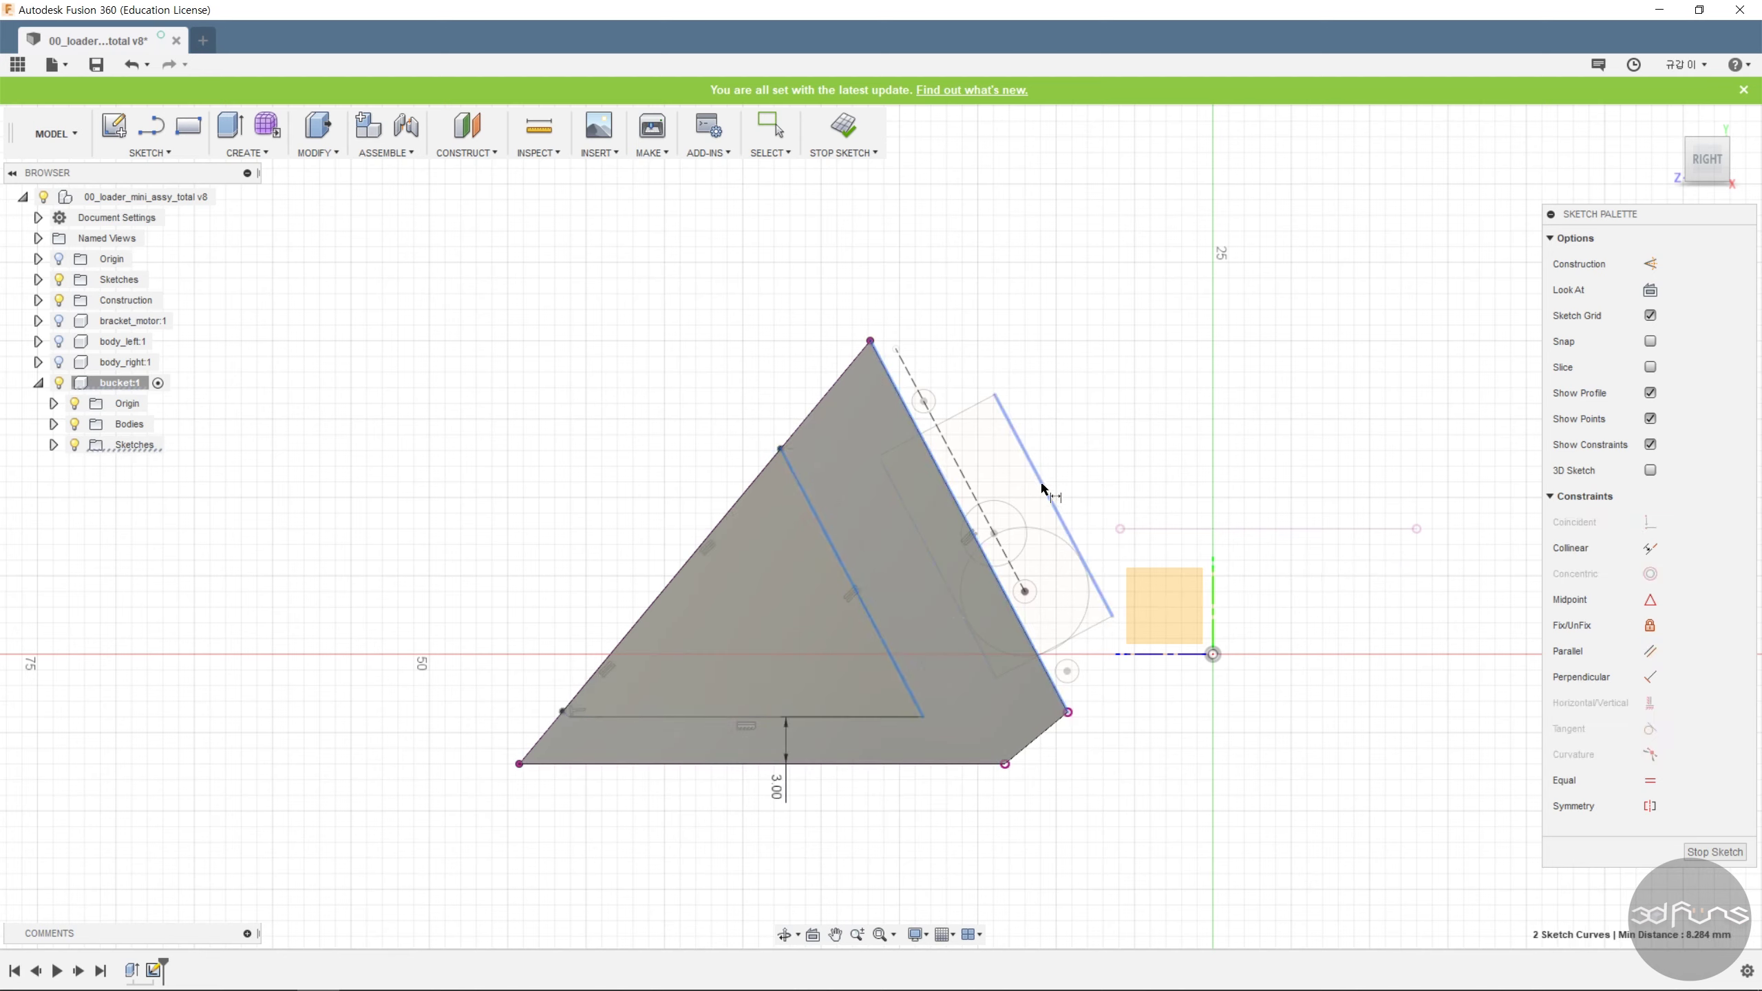
pyautogui.click(920, 271)
pyautogui.write('5')
pyautogui.press('Return')
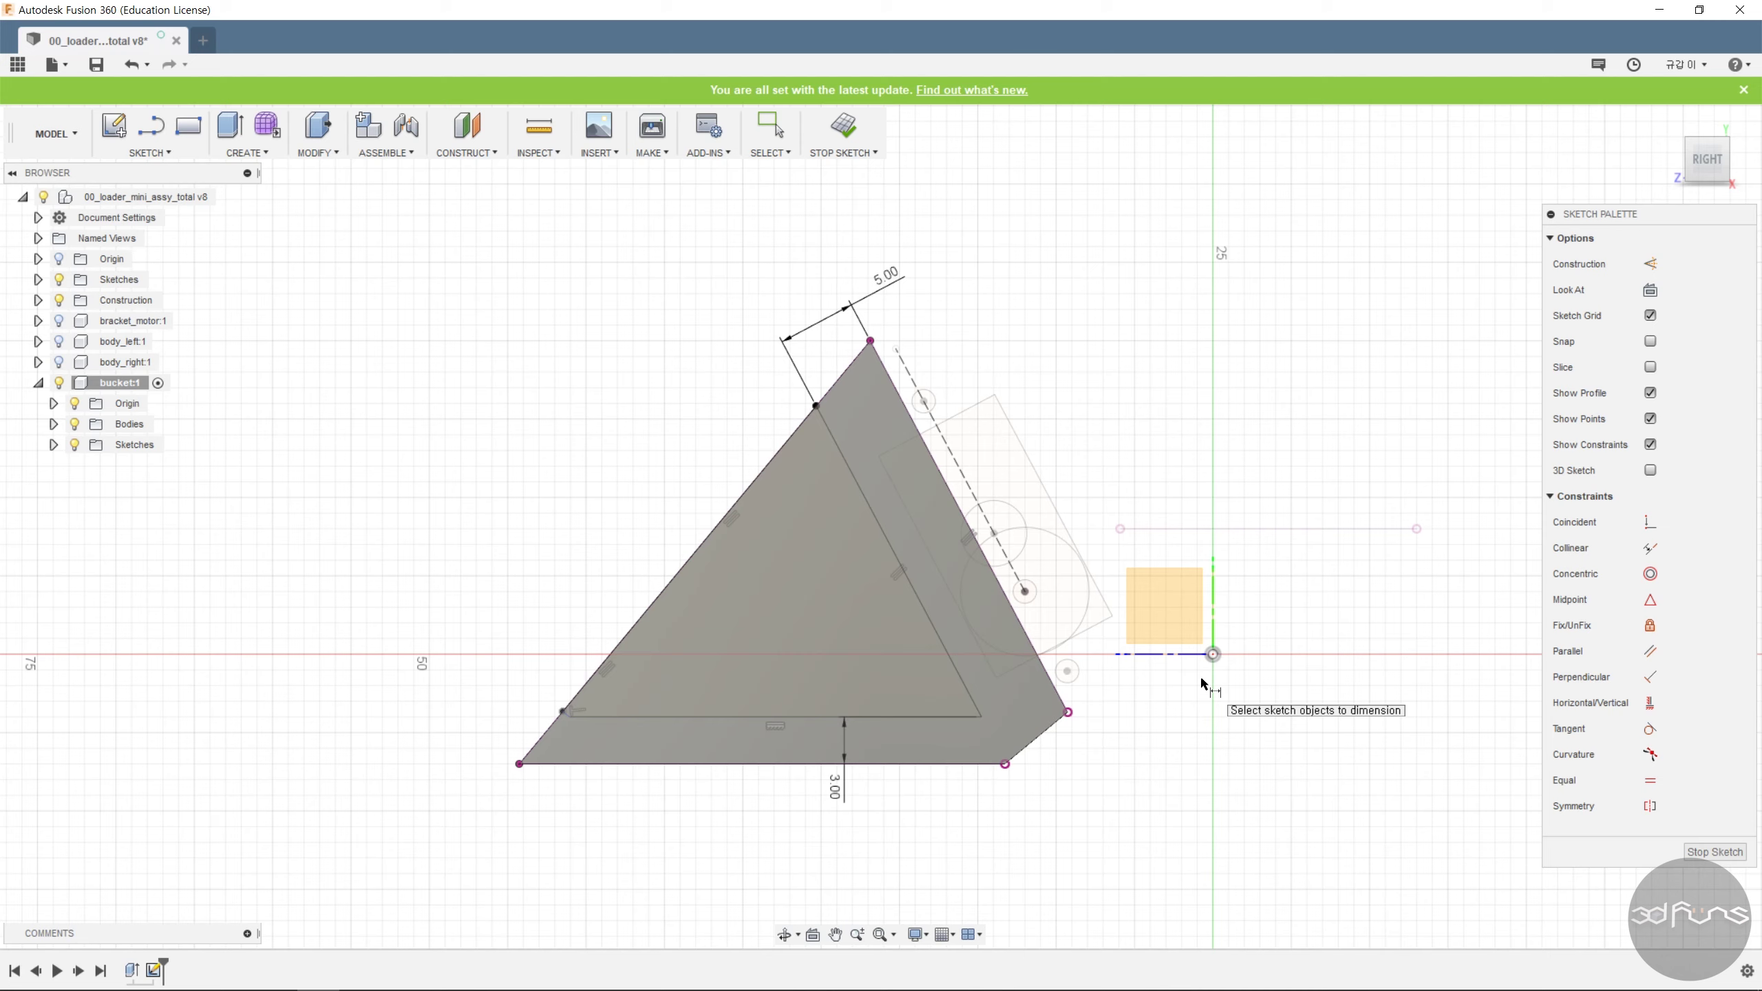
pyautogui.click(844, 127)
pyautogui.click(230, 126)
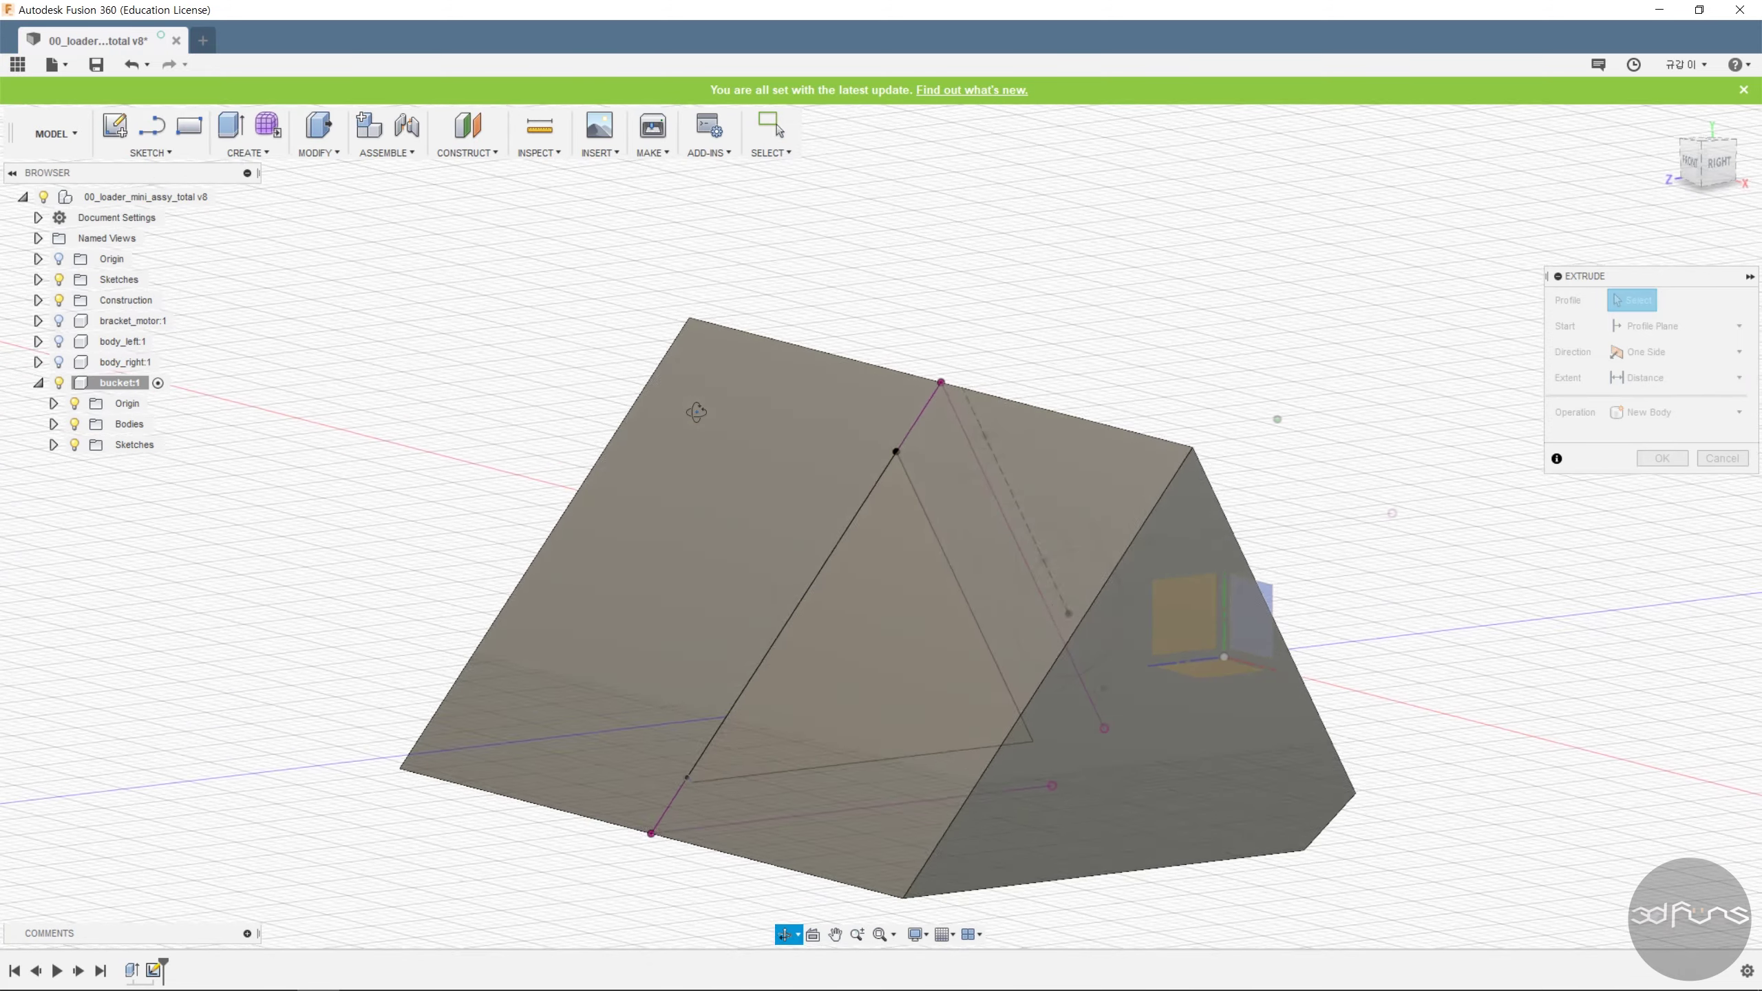
pyautogui.click(870, 604)
pyautogui.moveTo(862, 610)
pyautogui.keyDown('shift'); pyautogui.mouseDown(button='middle')
pyautogui.moveTo(810, 614)
pyautogui.moveTo(843, 629)
pyautogui.mouseUp(button='middle'); pyautogui.keyUp('shift')
pyautogui.press('Escape')
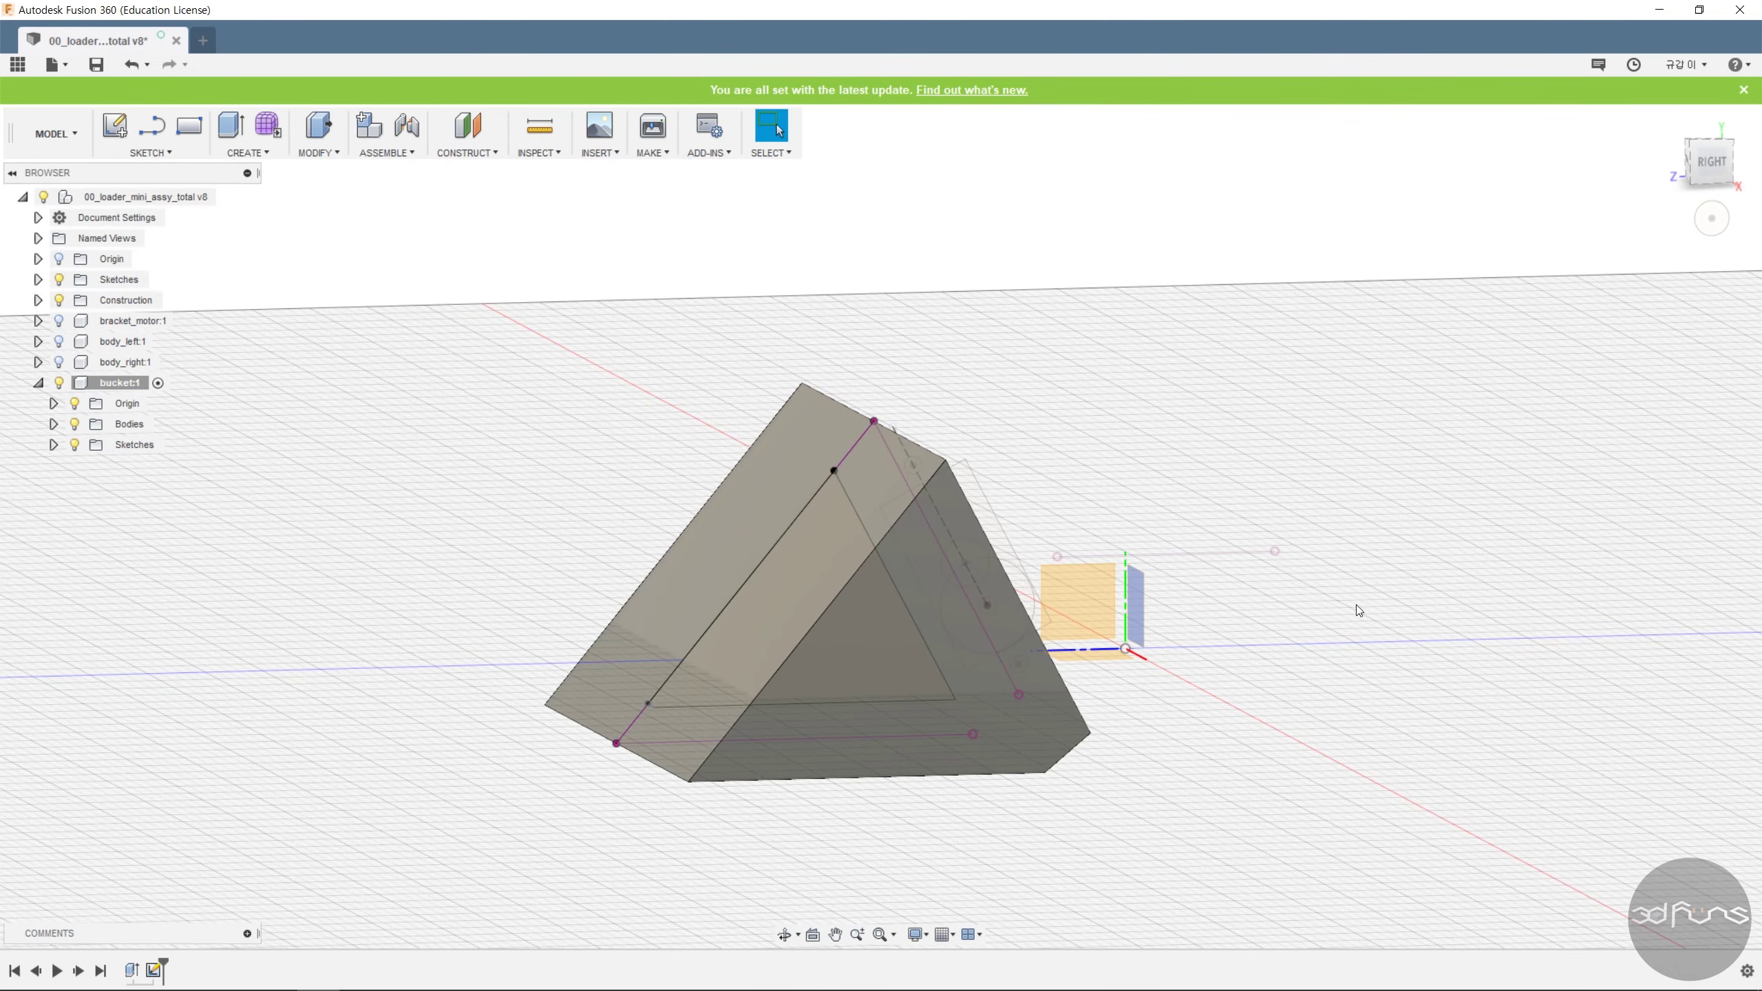
# Edit the triangle sketch so its base line extends past the sloped front edge and the sloped side's lower endpoint sits below the base.
pyautogui.rightClick(158, 970)
pyautogui.click(197, 816)
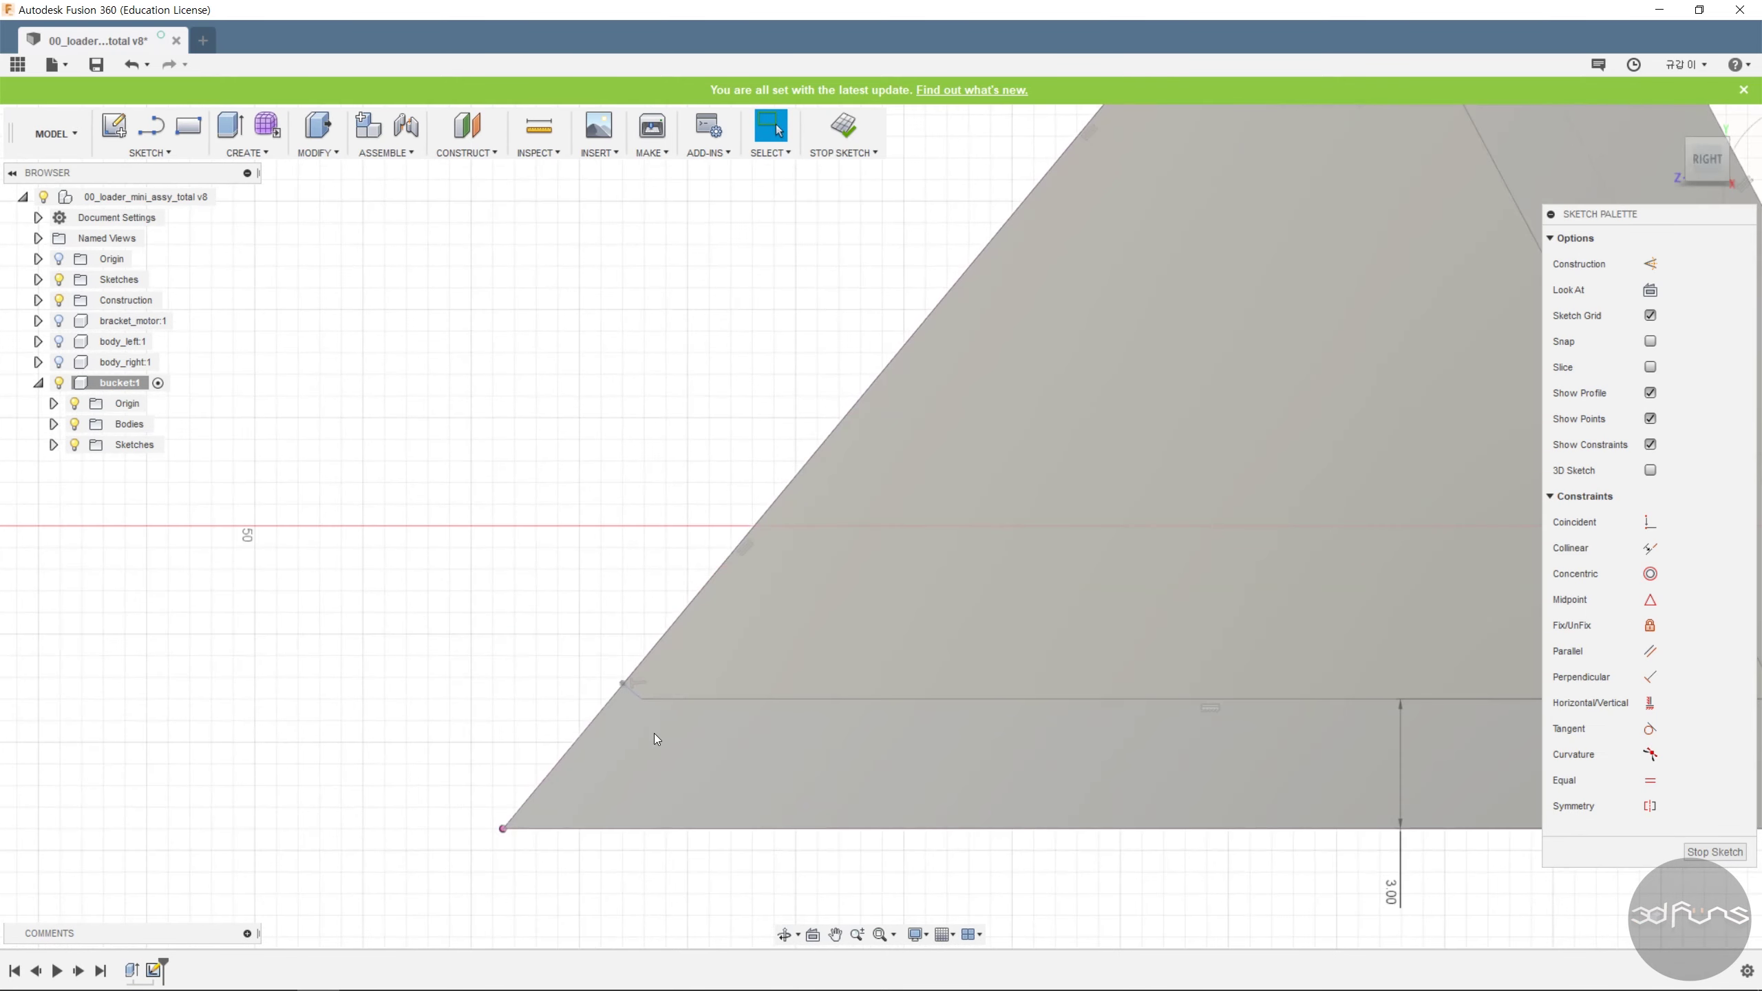
pyautogui.scroll(3, 652, 733)
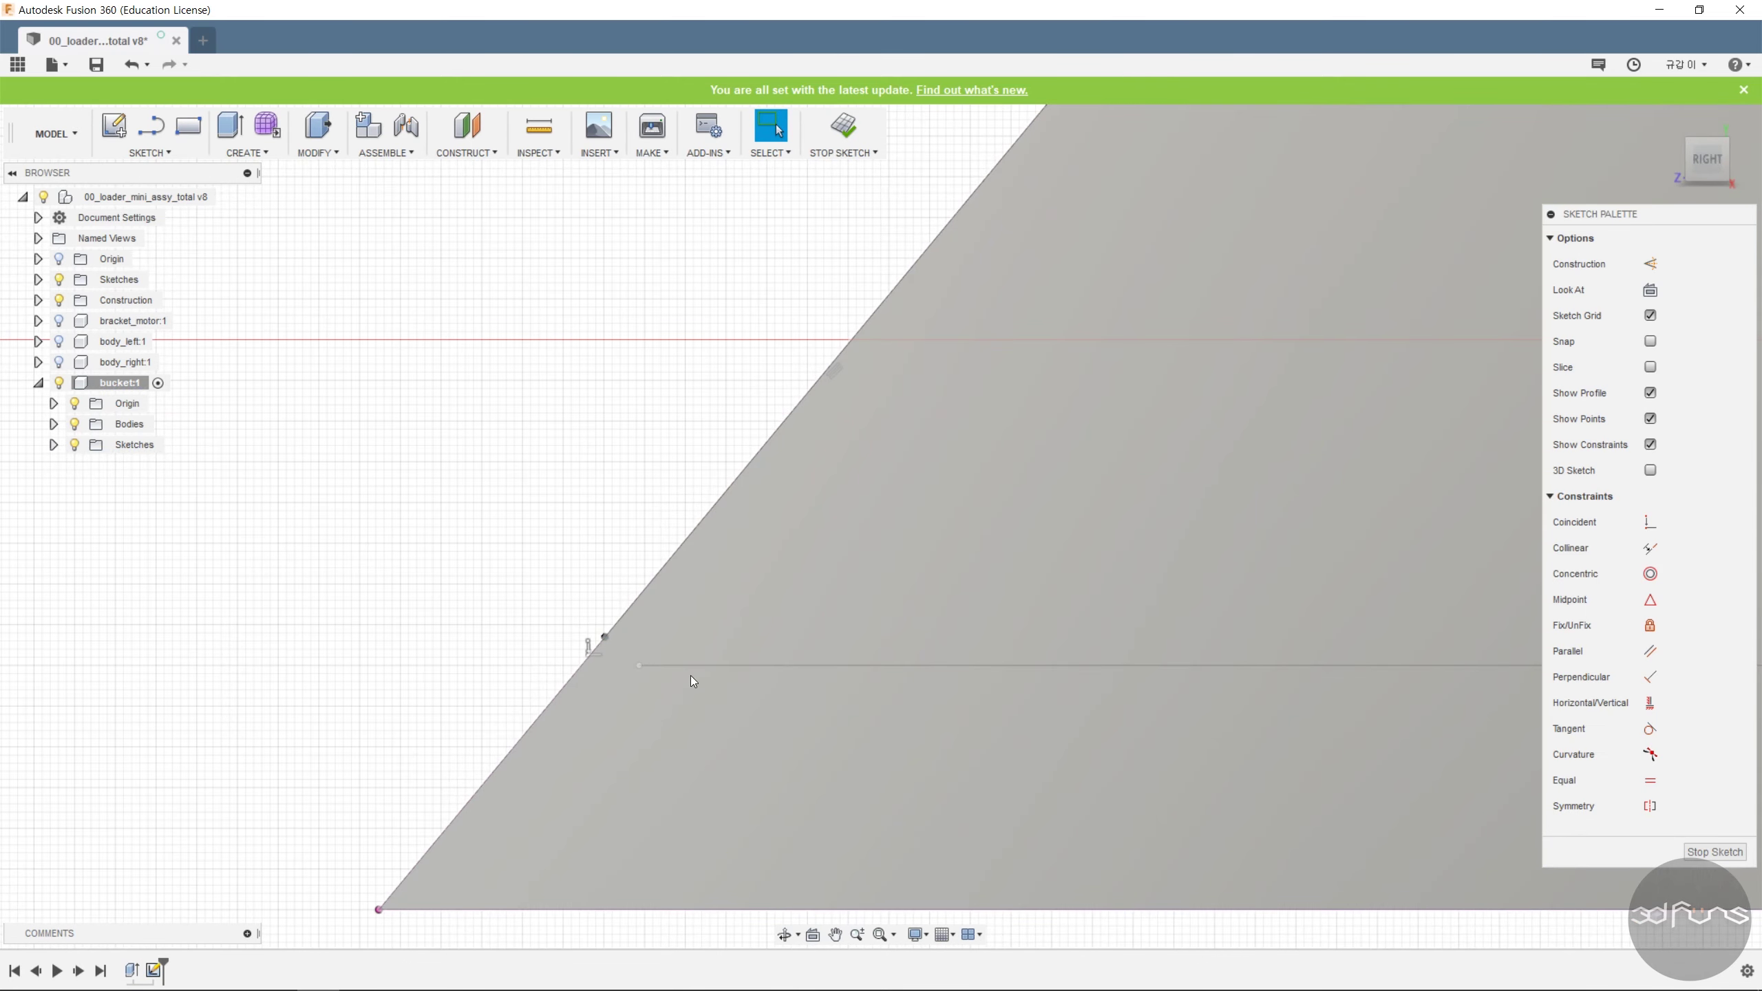
pyautogui.moveTo(638, 665); pyautogui.dragTo(446, 665)
pyautogui.moveTo(605, 637); pyautogui.dragTo(545, 709)
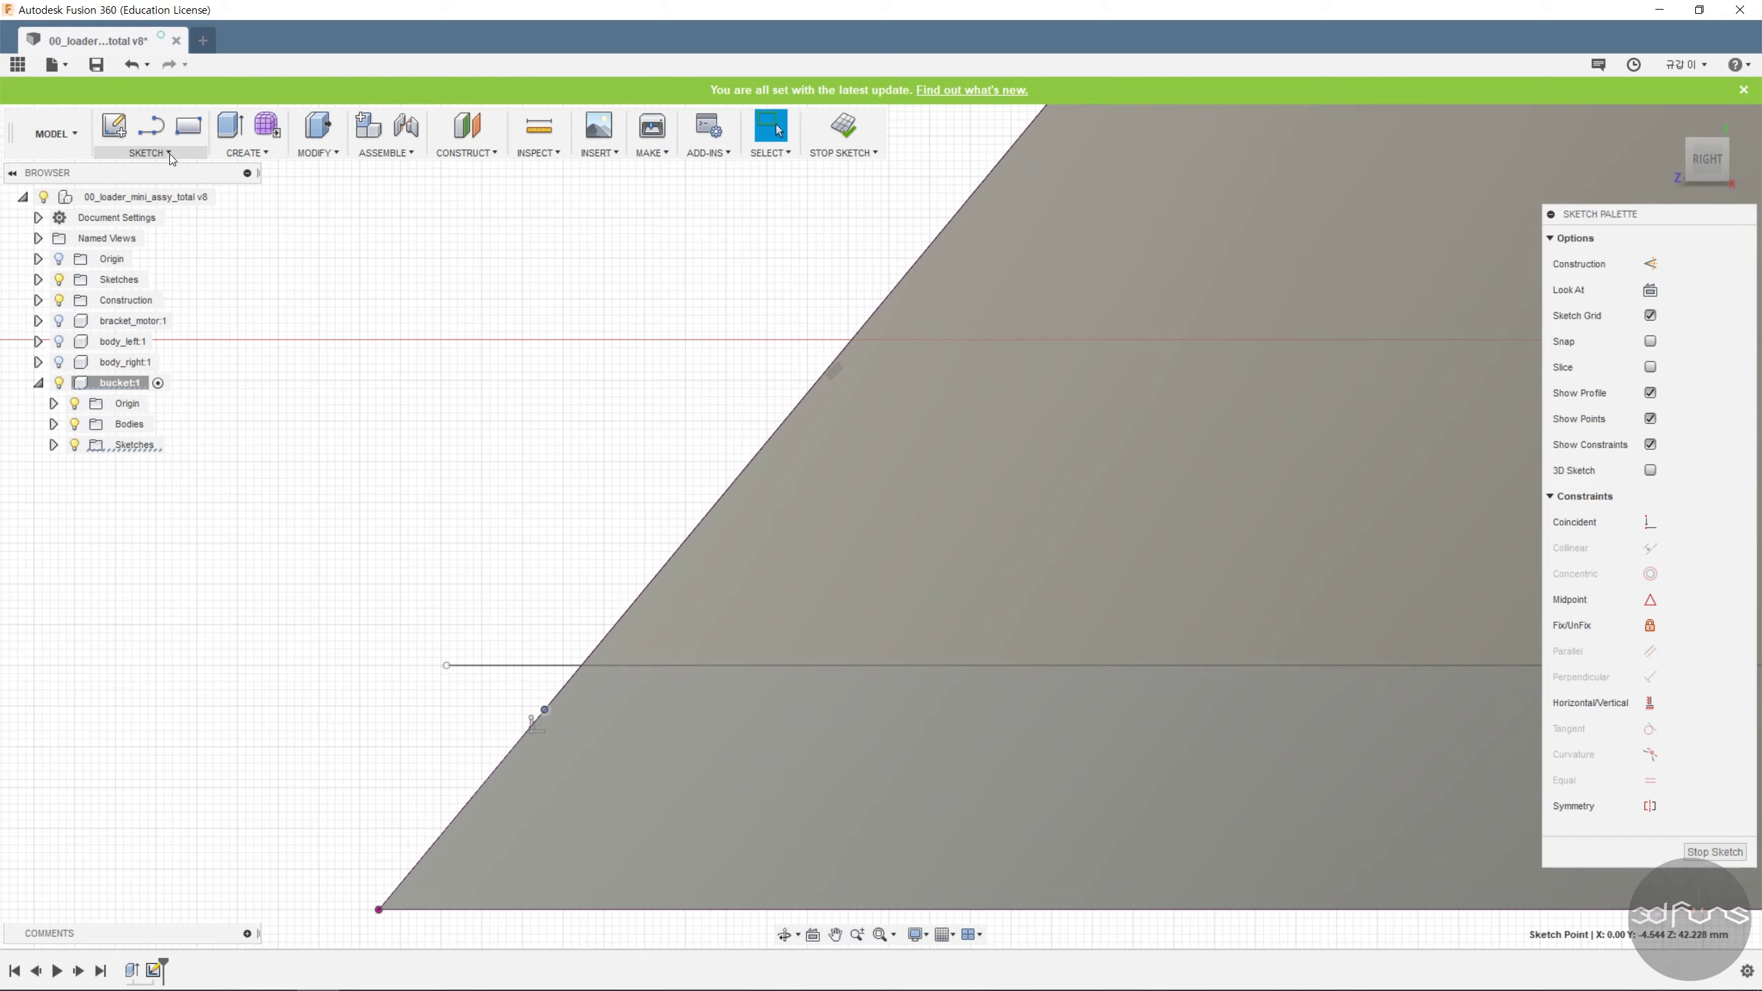
pyautogui.click(843, 124)
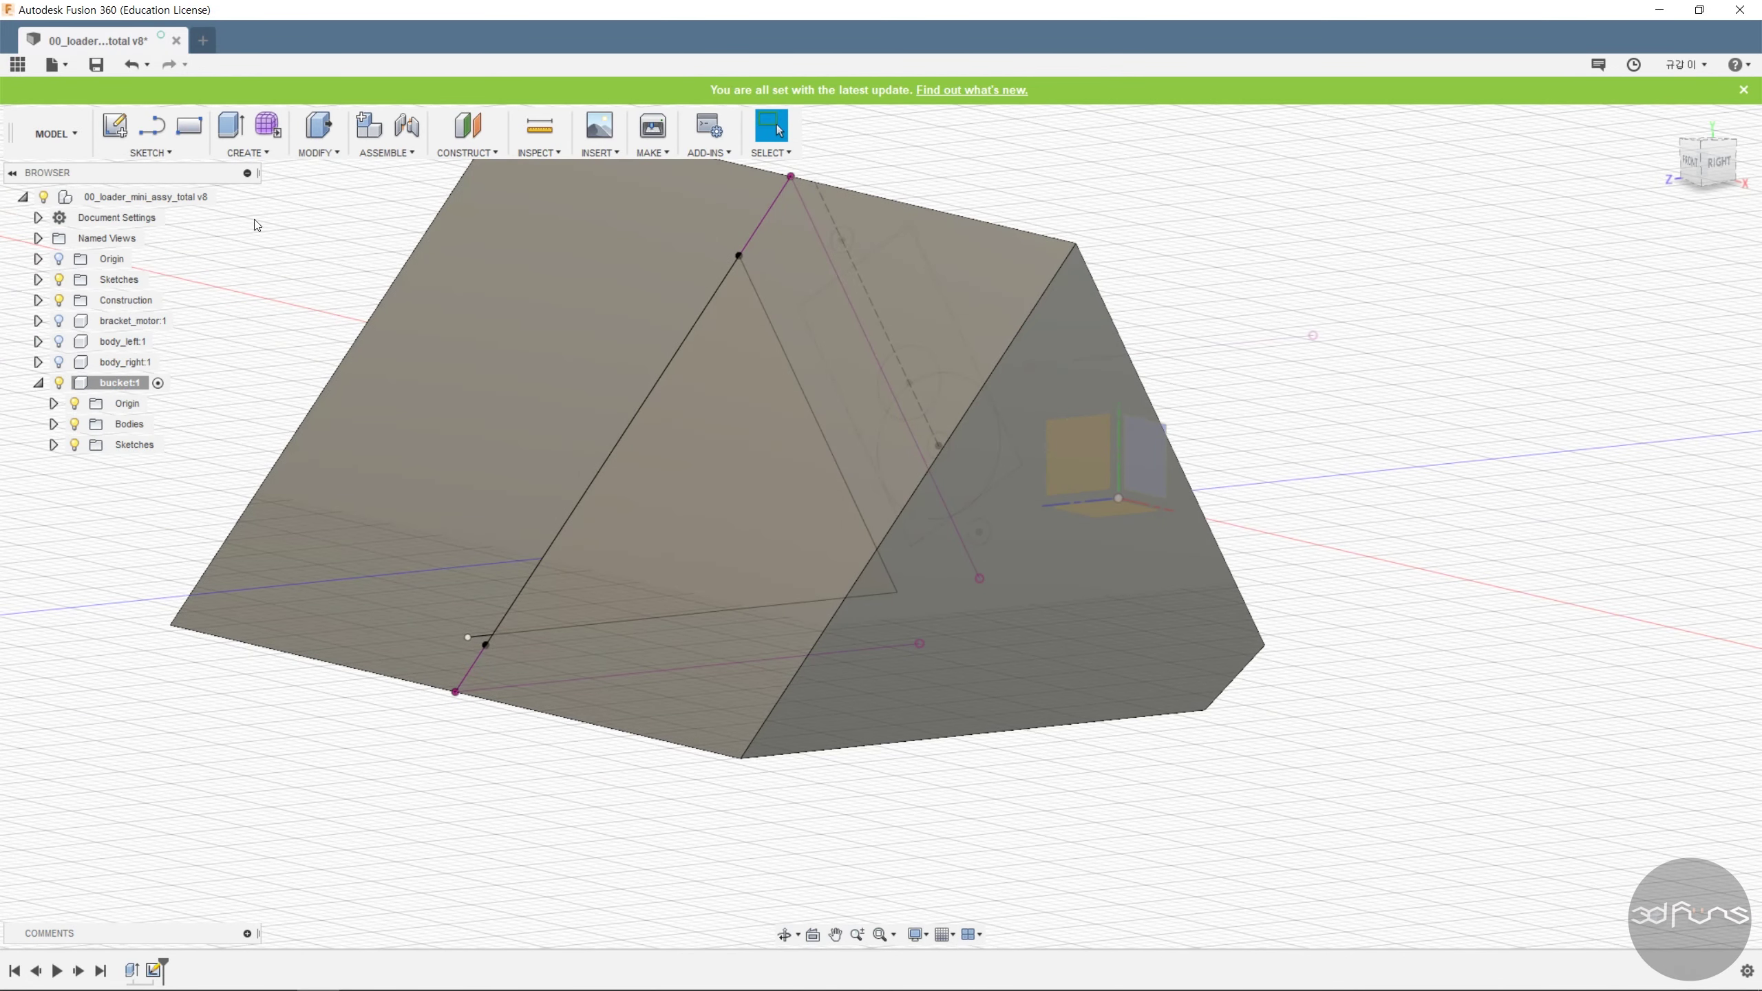
# Cut the inner triangle profile symmetrically through the bucket with a whole-length distance of 51 mm.
pyautogui.click(231, 125)
pyautogui.click(724, 451)
pyautogui.scroll(-3, 820, 590)
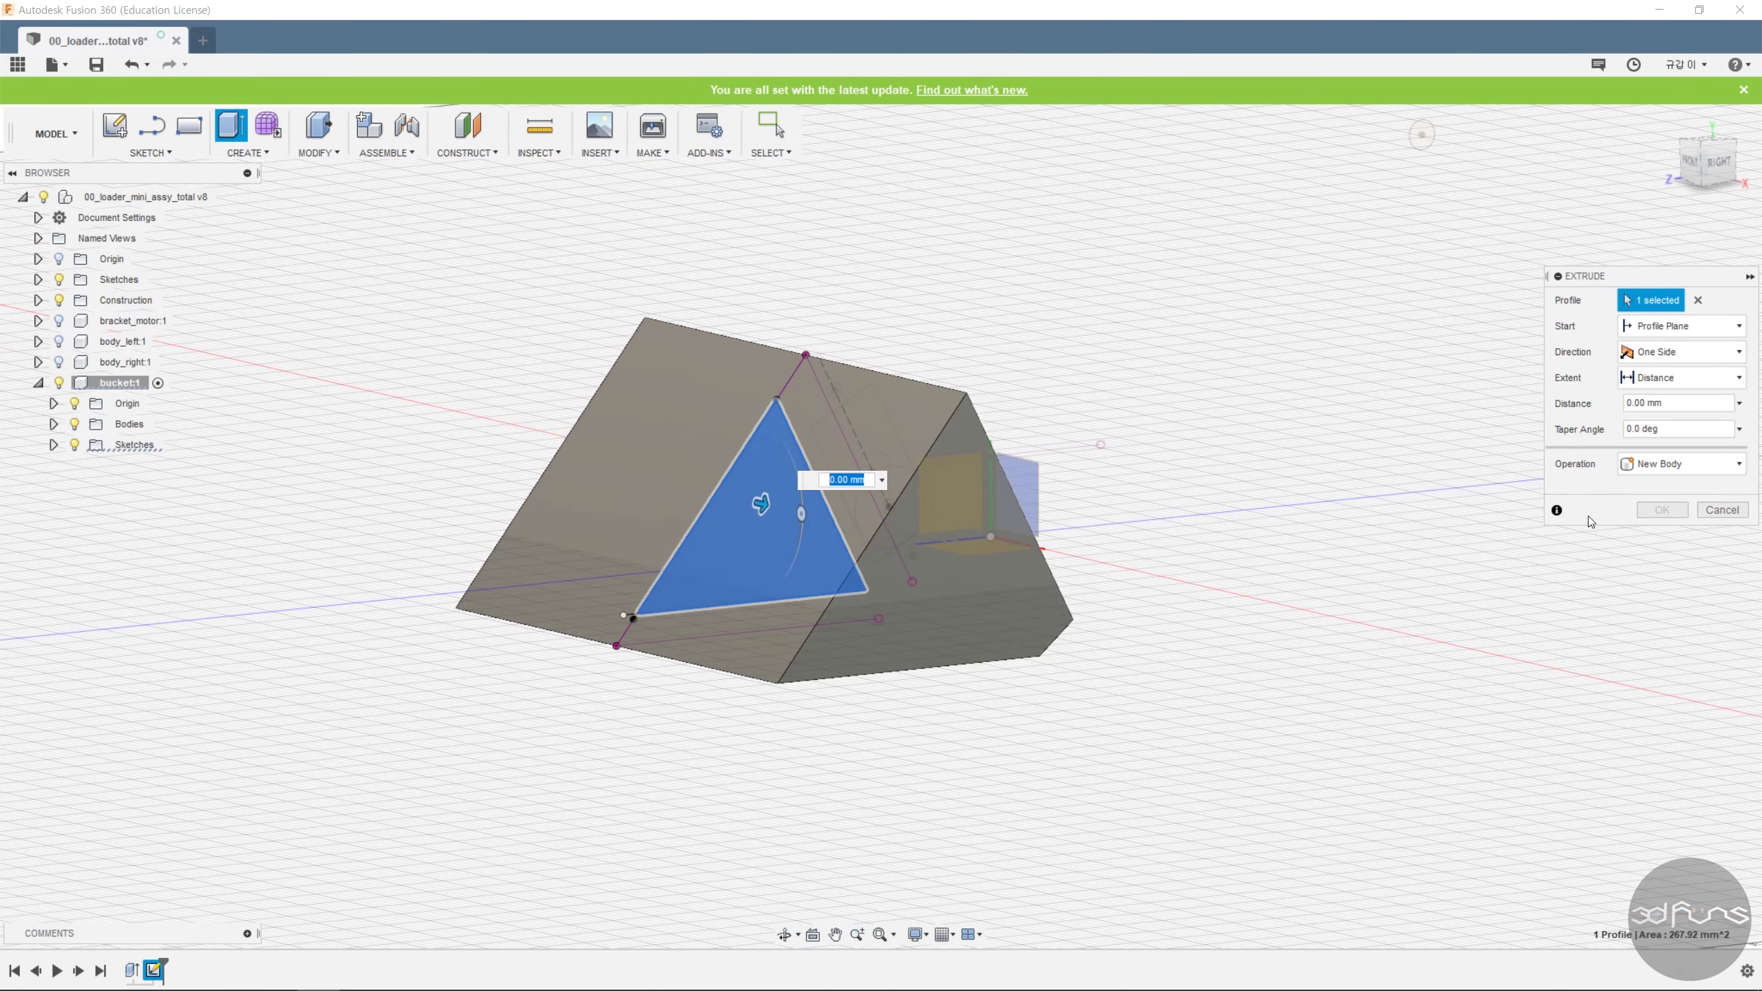
pyautogui.write('12')
pyautogui.click(1680, 351)
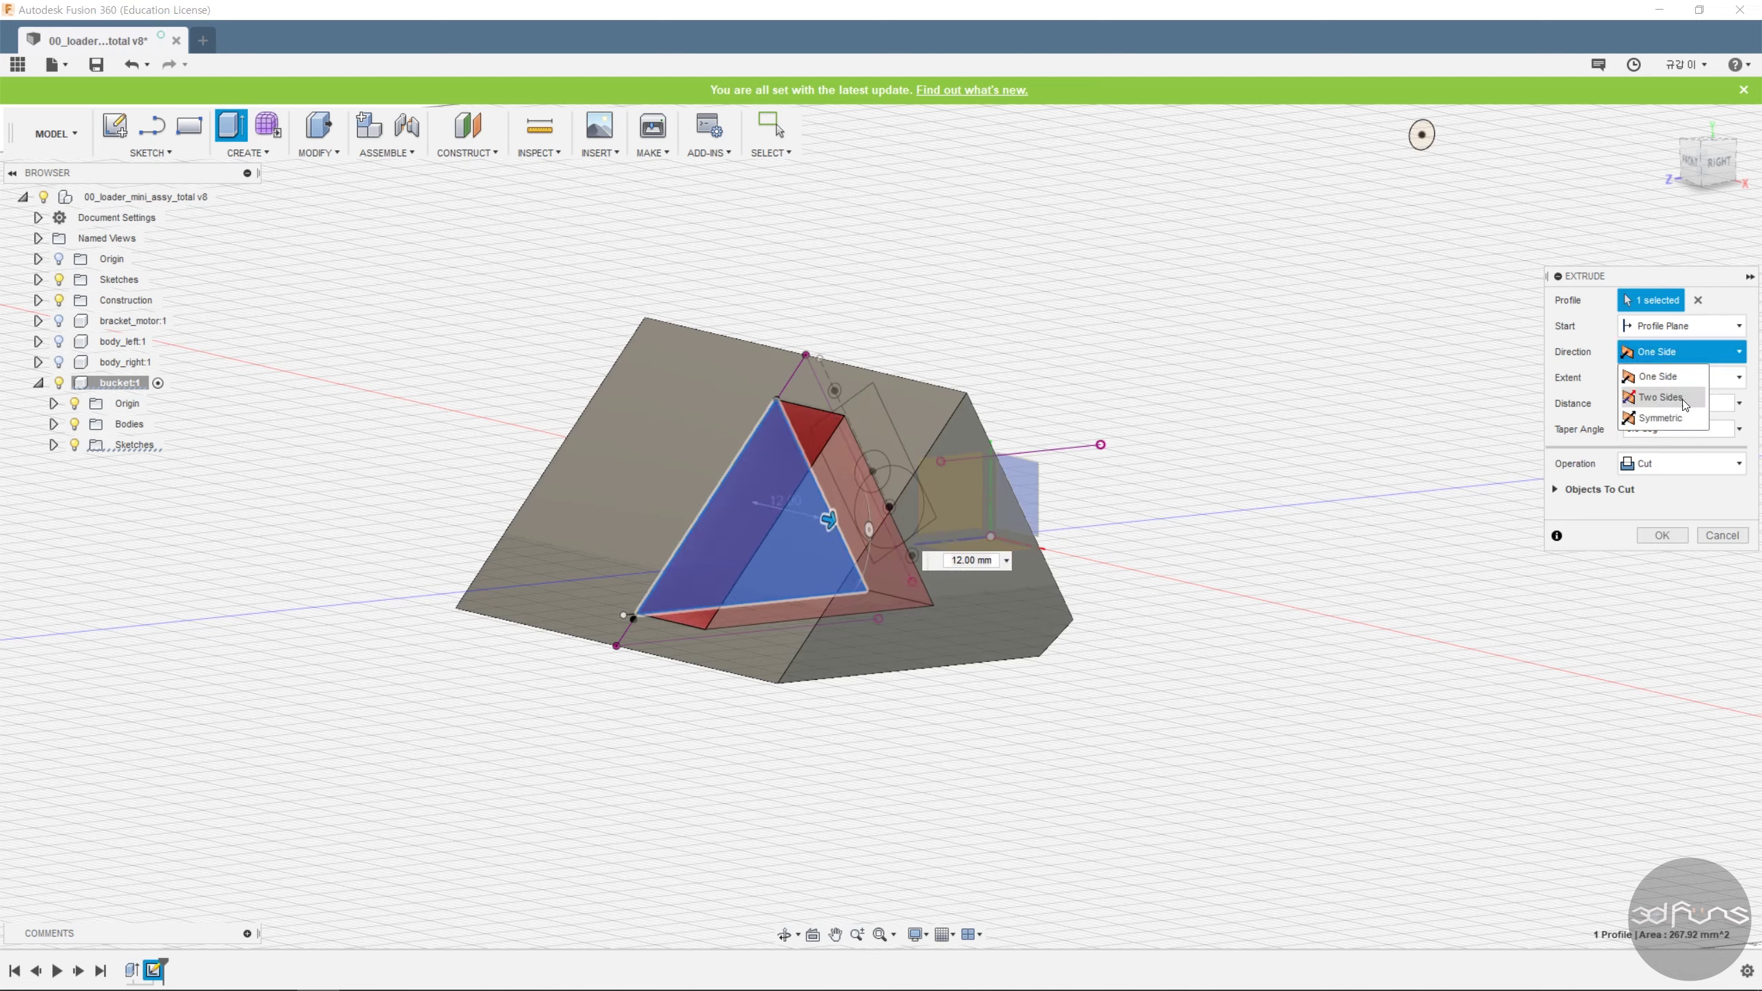
pyautogui.click(1680, 418)
pyautogui.click(1658, 378)
pyautogui.moveTo(1686, 404); pyautogui.dragTo(1600, 404)
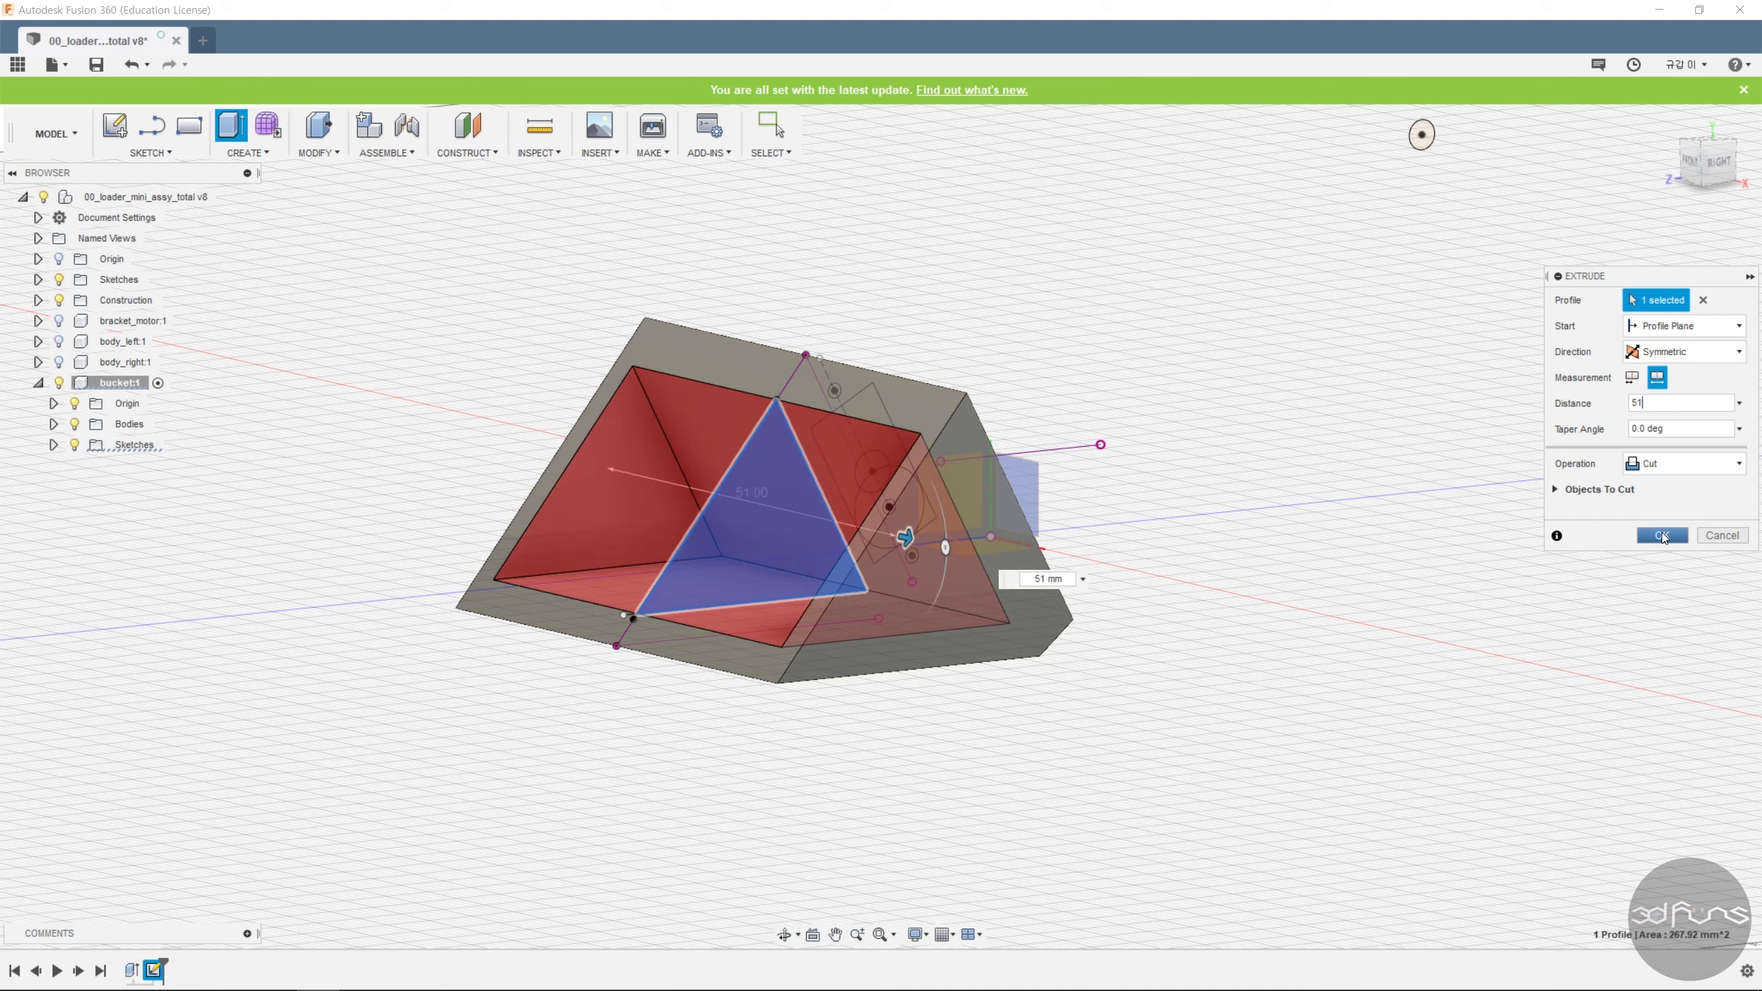
pyautogui.click(1662, 535)
pyautogui.keyDown('shift'); pyautogui.moveTo(1150, 691); pyautogui.dragTo(1243, 770, button='middle'); pyautogui.keyUp('shift')
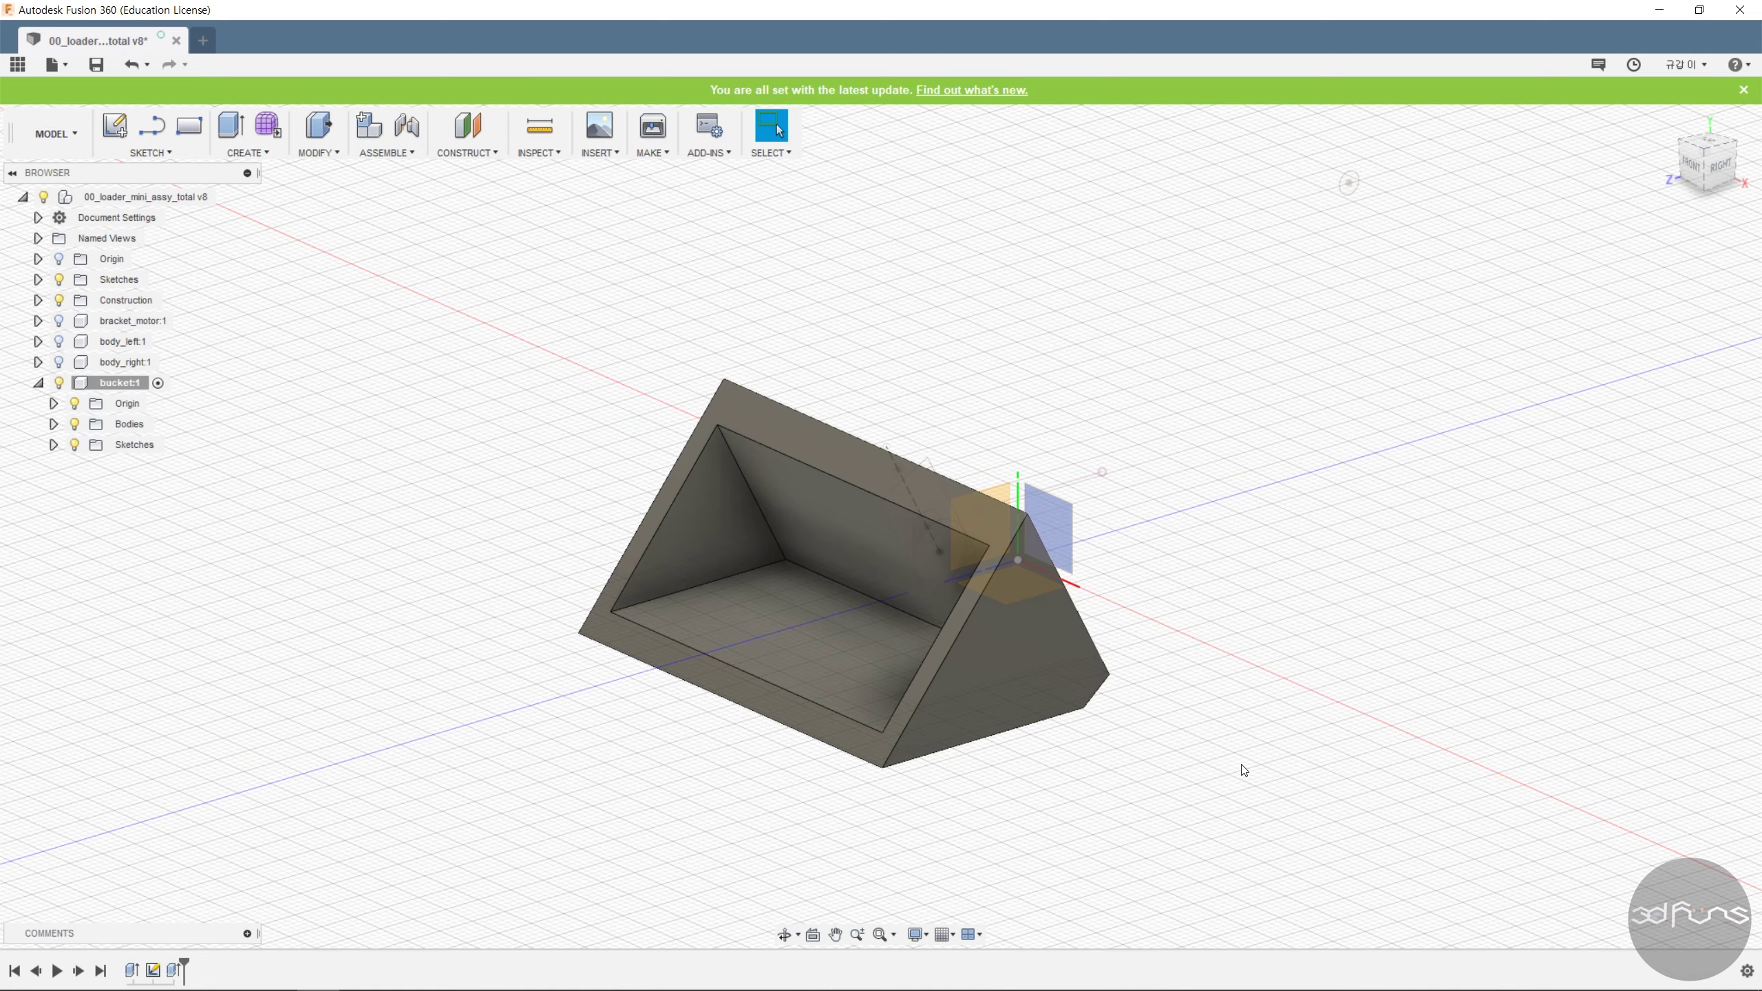
# Start a sketch on the bucket's middle plane and draw a line along the full slanted rear edge.
pyautogui.moveTo(1188, 706)
pyautogui.keyDown('shift'); pyautogui.mouseDown(button='middle')
pyautogui.moveTo(1129, 676)
pyautogui.moveTo(1165, 704)
pyautogui.mouseUp(button='middle'); pyautogui.keyUp('shift')
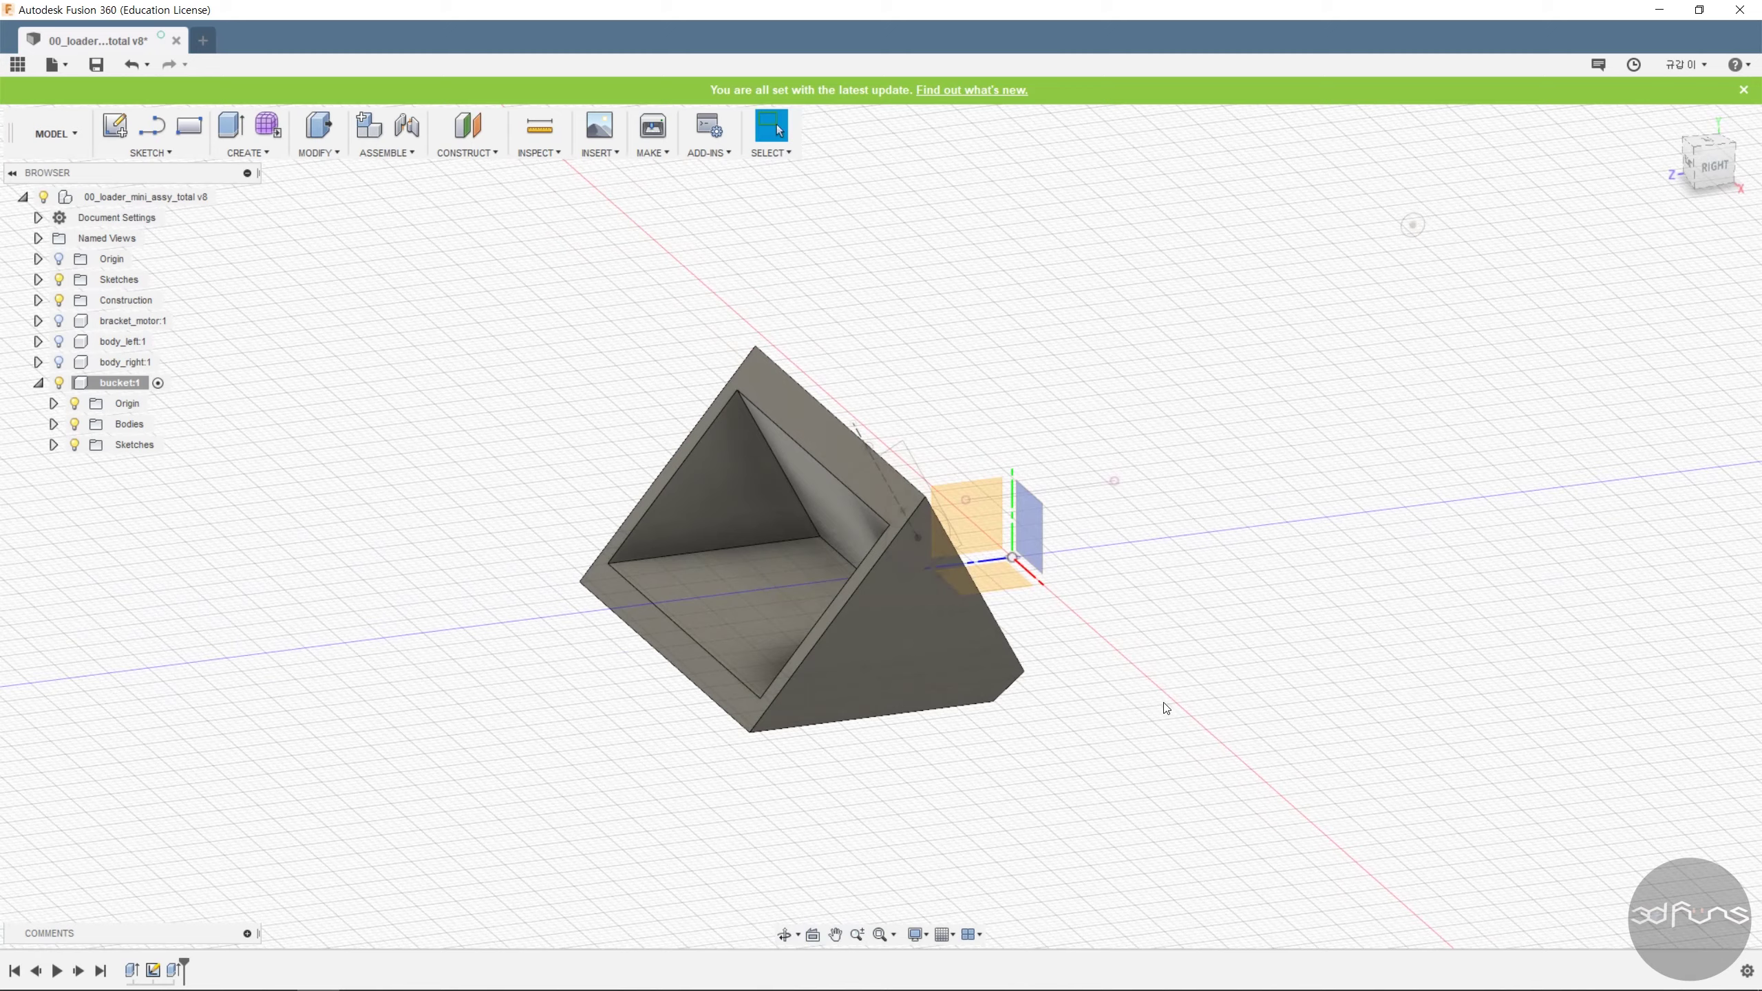
pyautogui.click(151, 152)
pyautogui.click(181, 175)
pyautogui.click(980, 518)
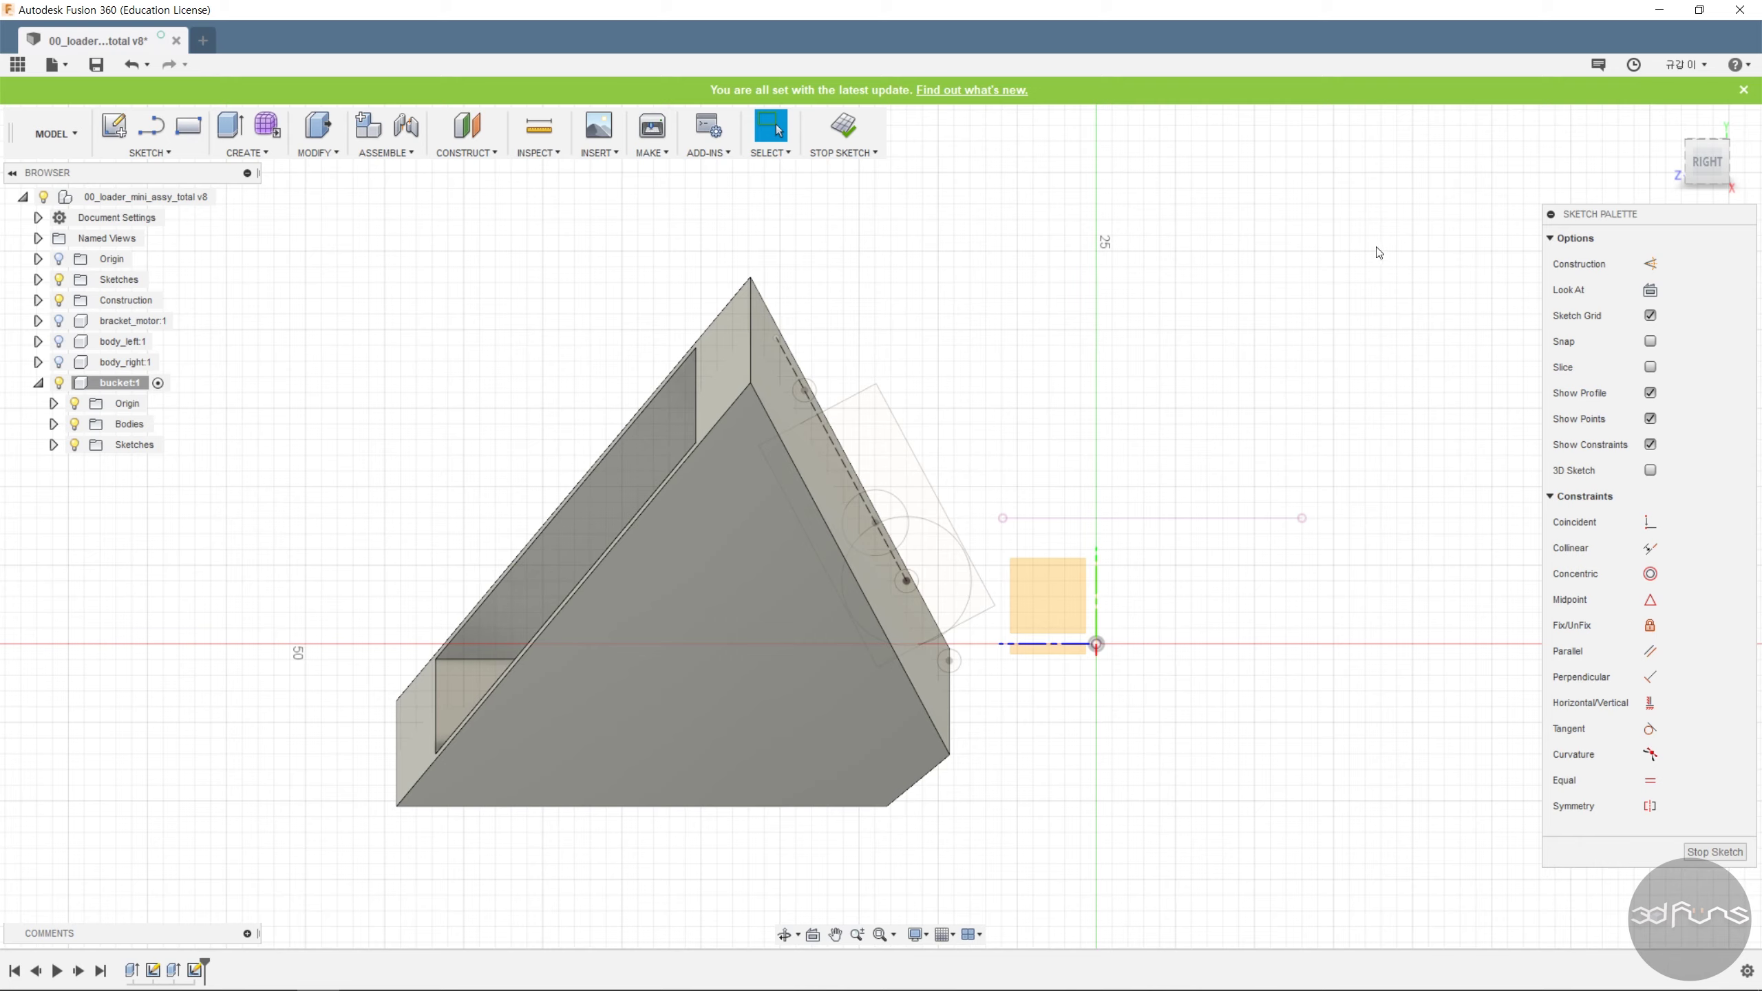
pyautogui.press('l')
pyautogui.click(538, 216)
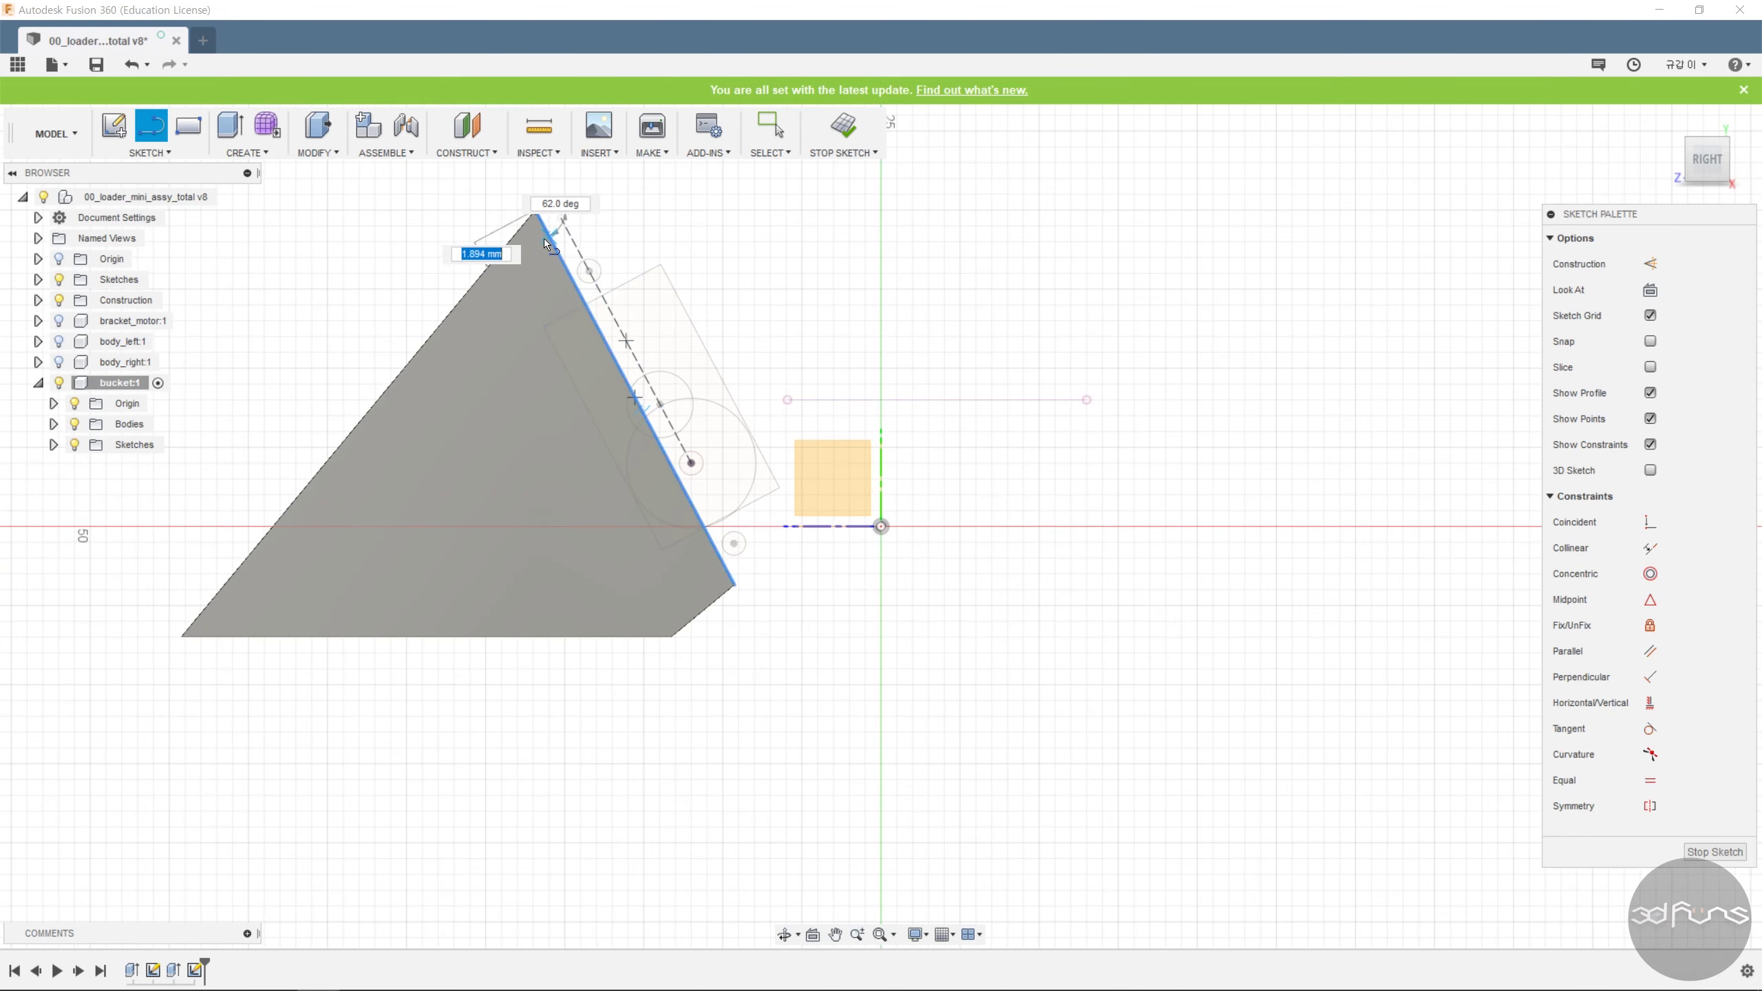
pyautogui.click(733, 584)
# Close a four-sided rear mount outline from the slanted edge's lower end, around the layout rectangle, to the bucket's top corner.
pyautogui.scroll(5, 730, 586)
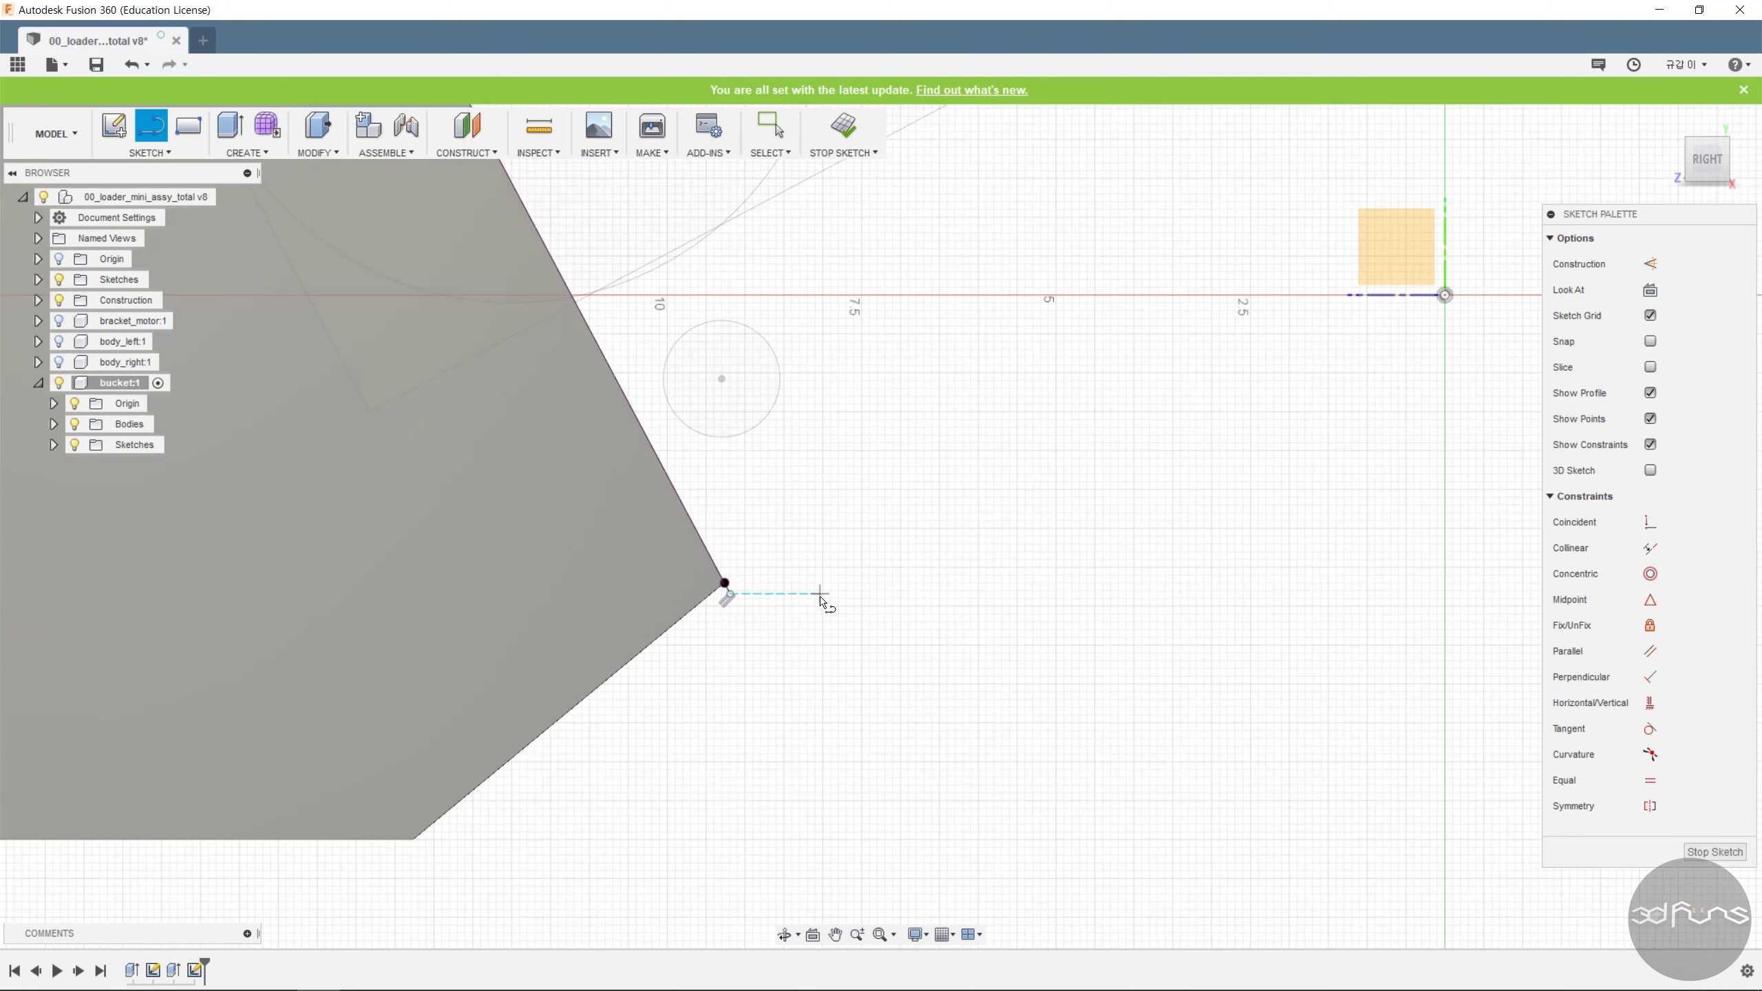
pyautogui.scroll(2, 763, 614)
pyautogui.press('Escape')
pyautogui.scroll(-2, 825, 590)
pyautogui.press('l')
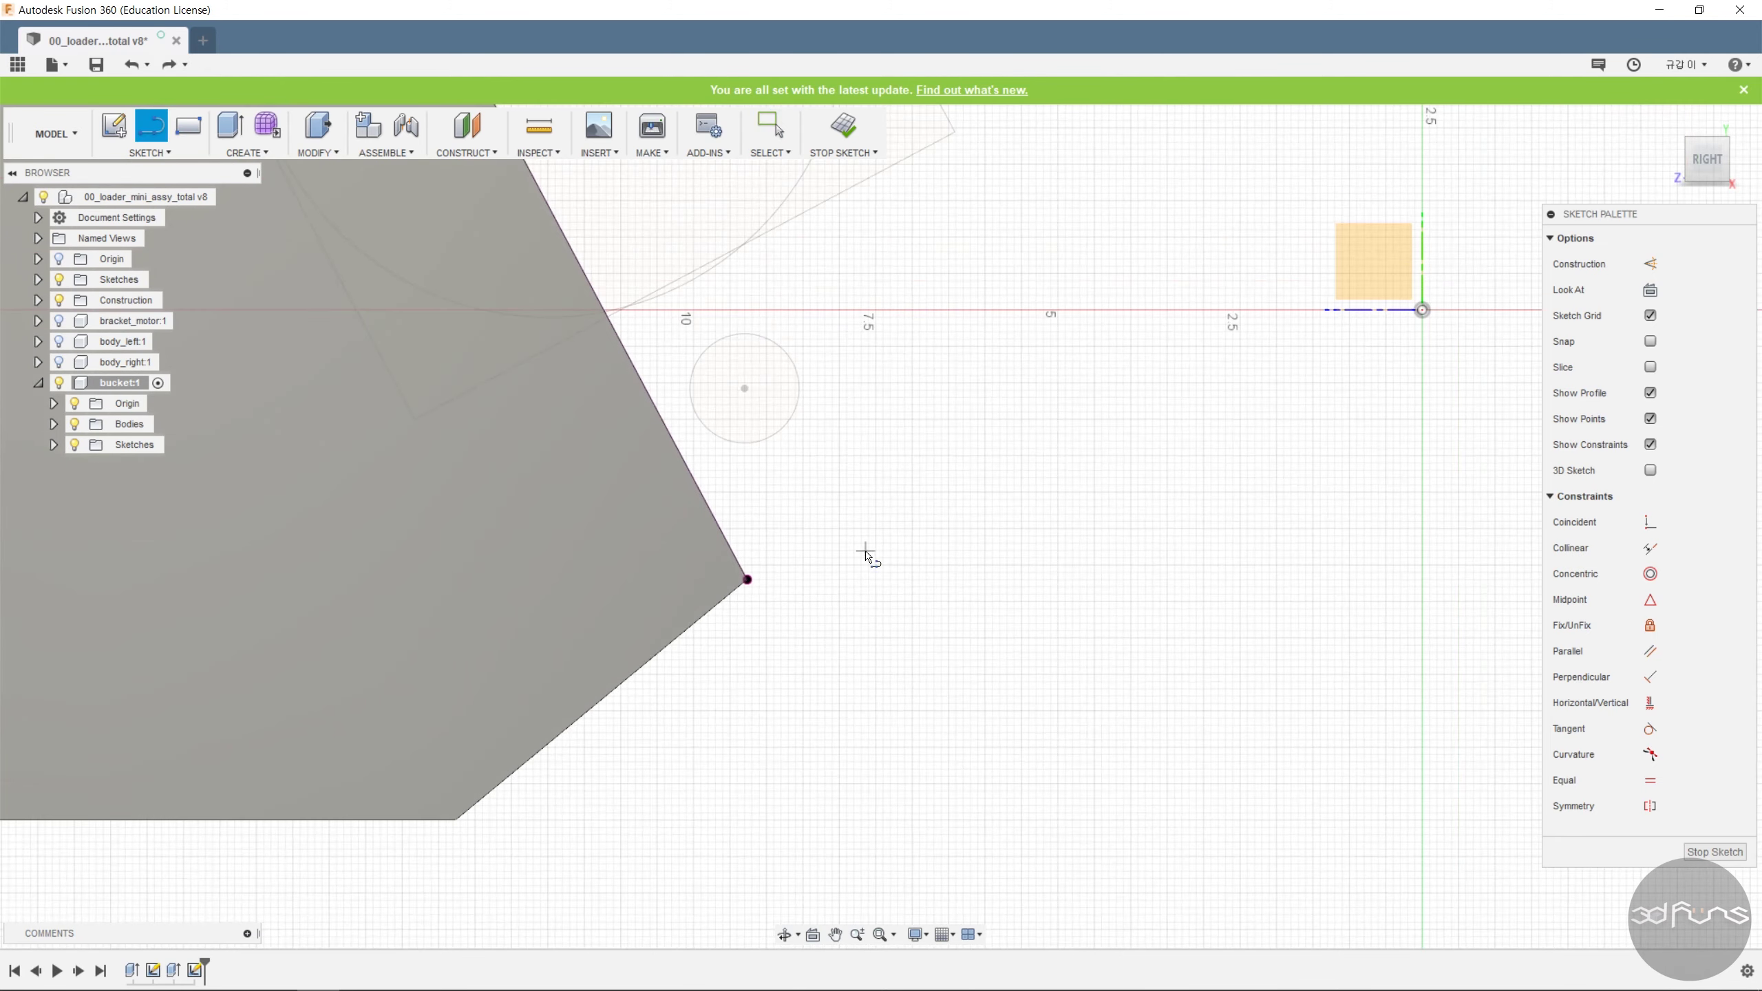
pyautogui.click(747, 579)
pyautogui.scroll(-10, 885, 500)
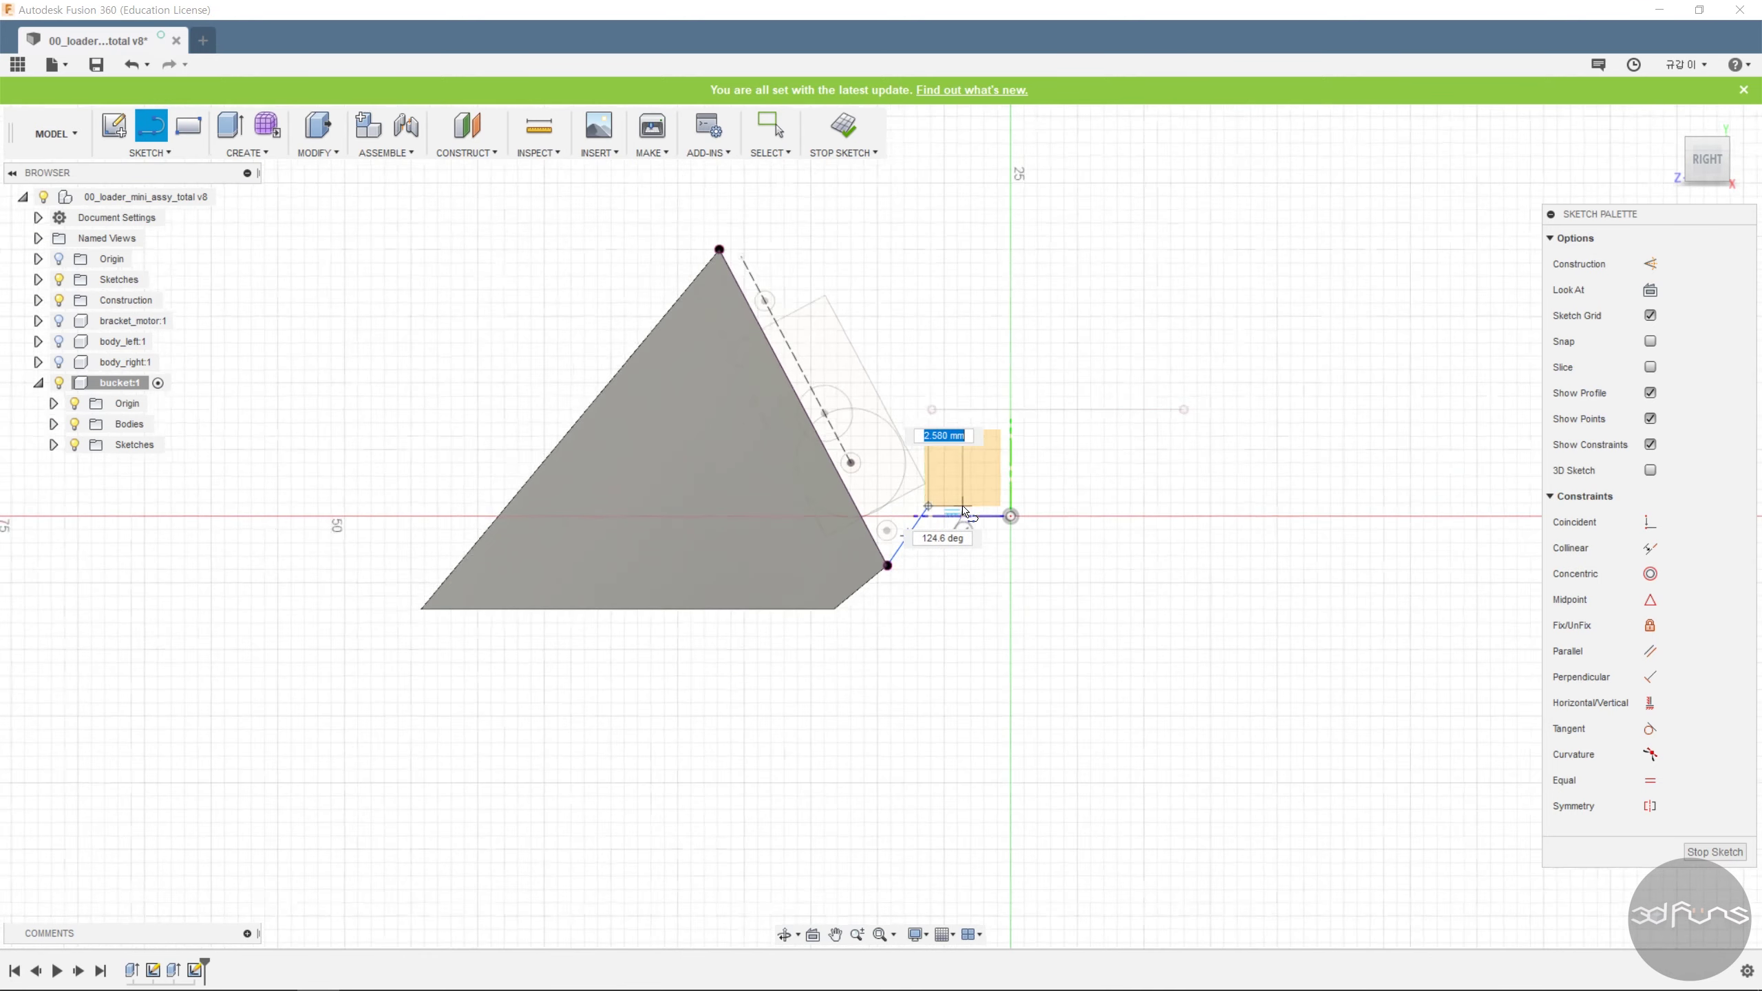
pyautogui.click(827, 294)
pyautogui.click(762, 294)
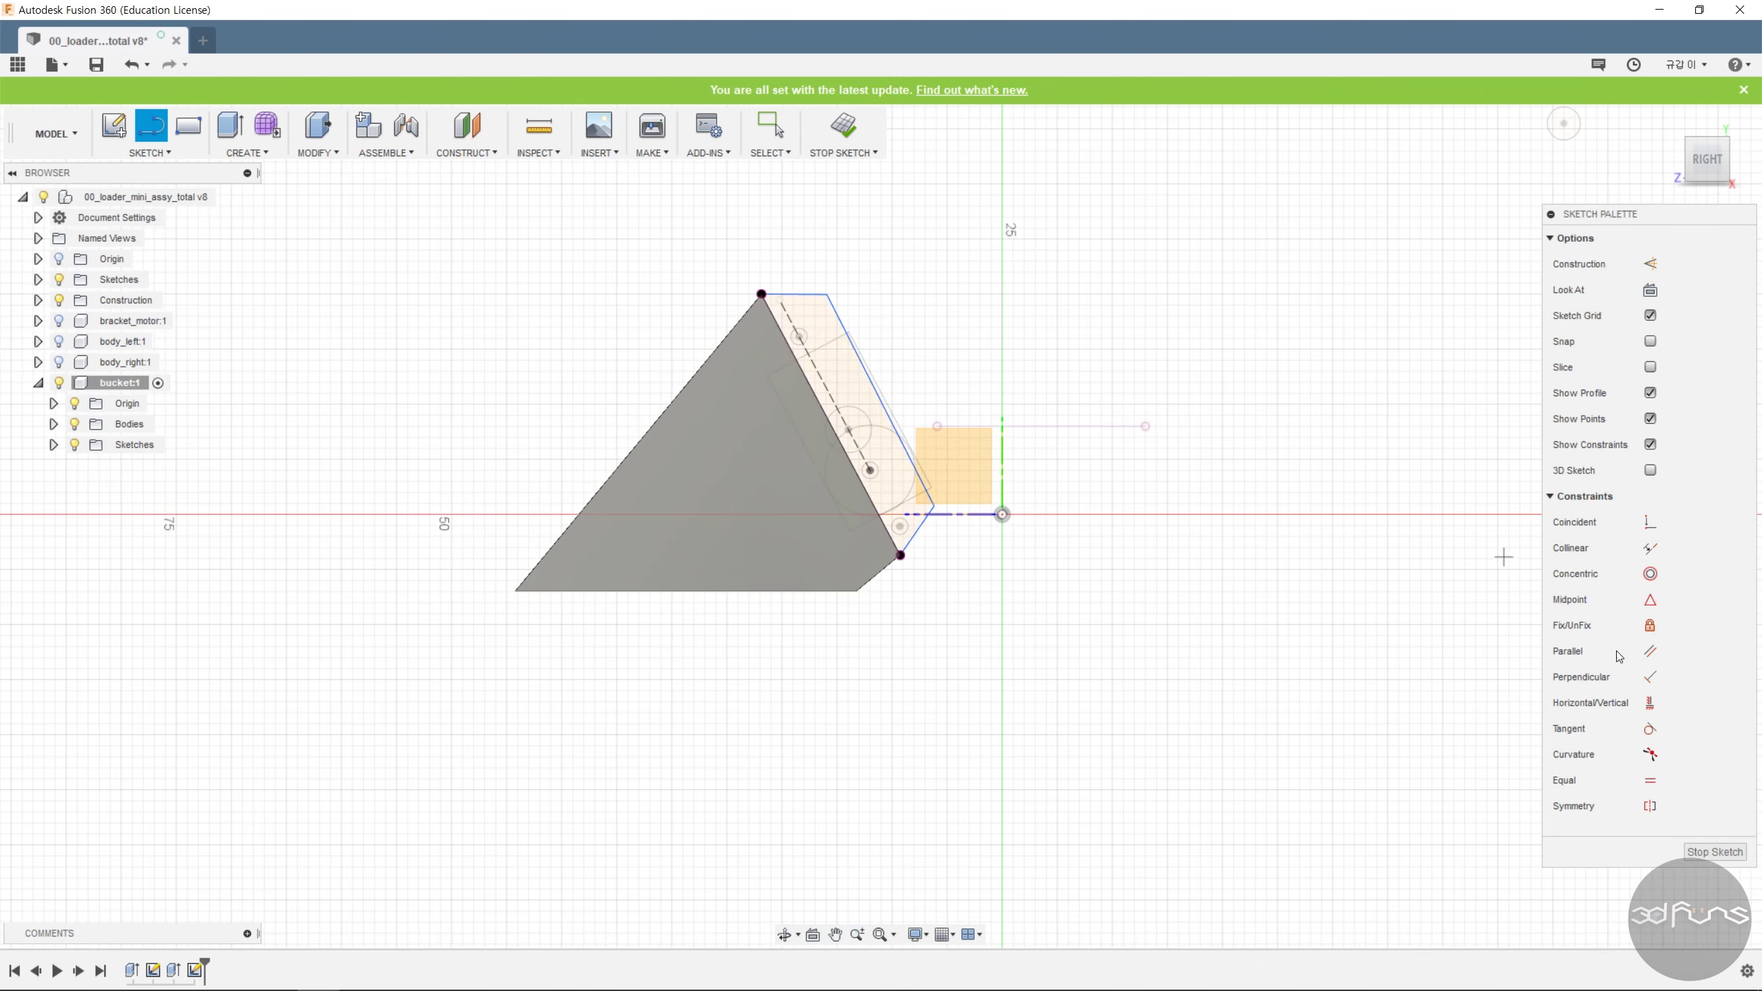
# Make the mount outline's top line horizontal and its outer line parallel to the layout rectangle's outer side.
pyautogui.press('Escape')
pyautogui.scroll(2, 797, 359)
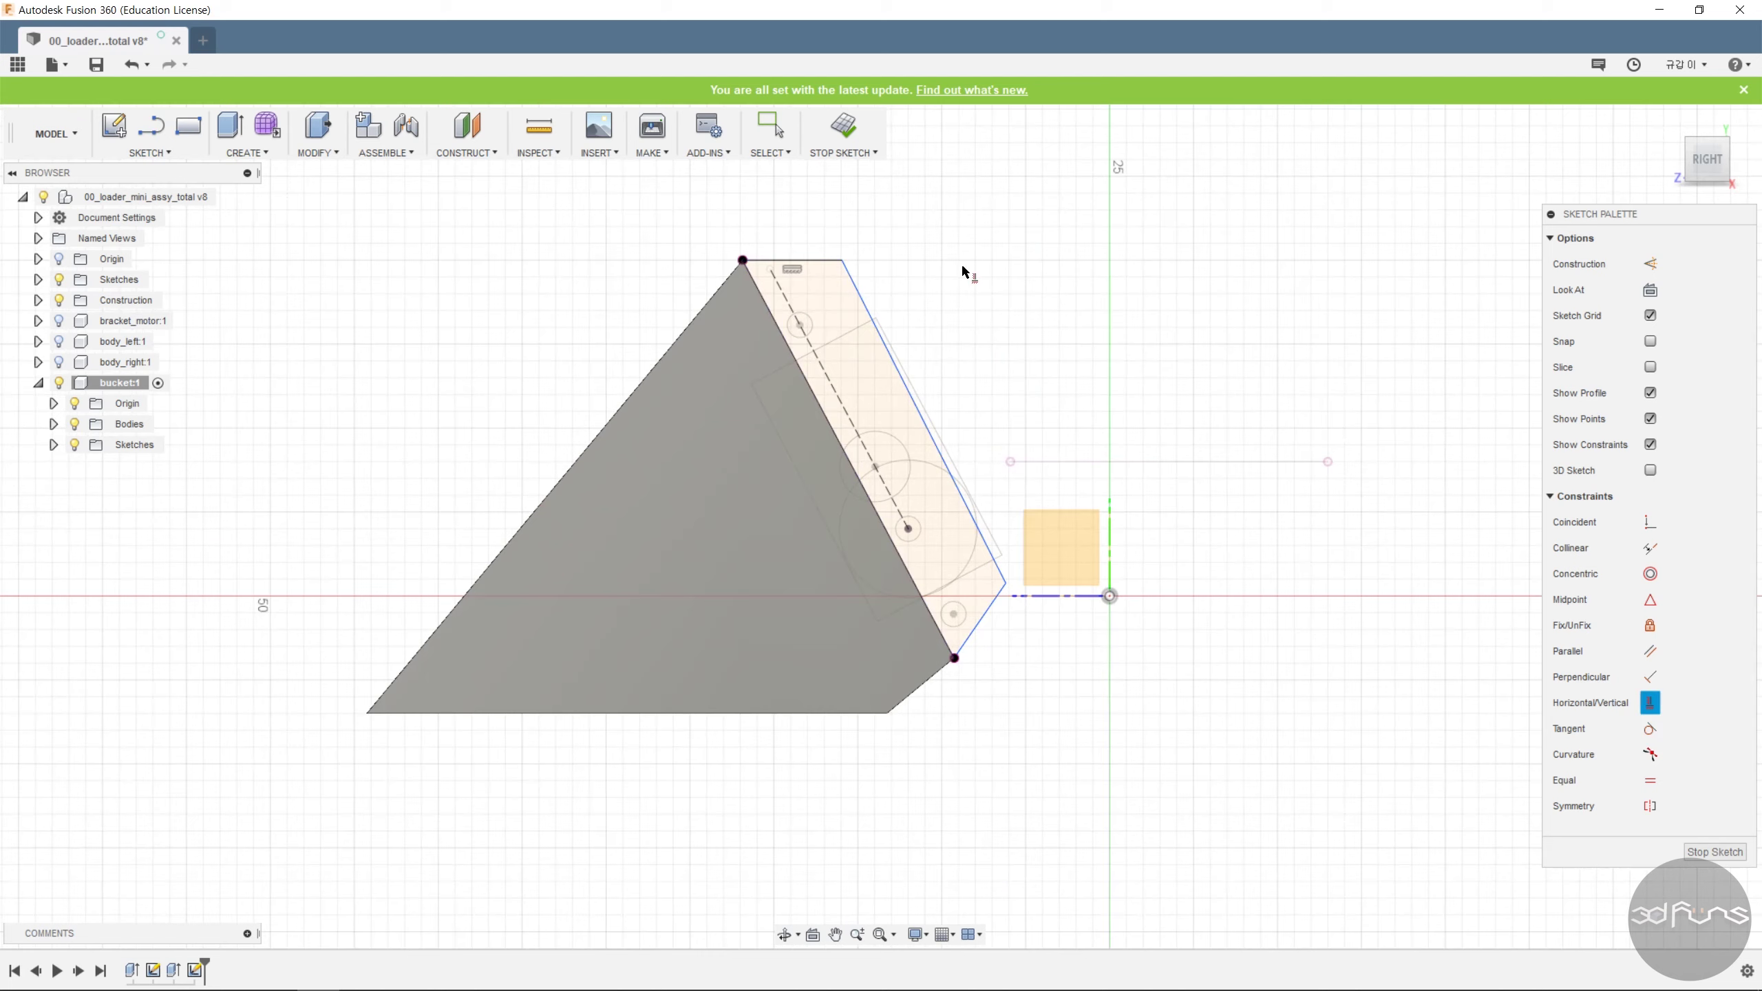
pyautogui.moveTo(915, 403); pyautogui.dragTo(969, 444)
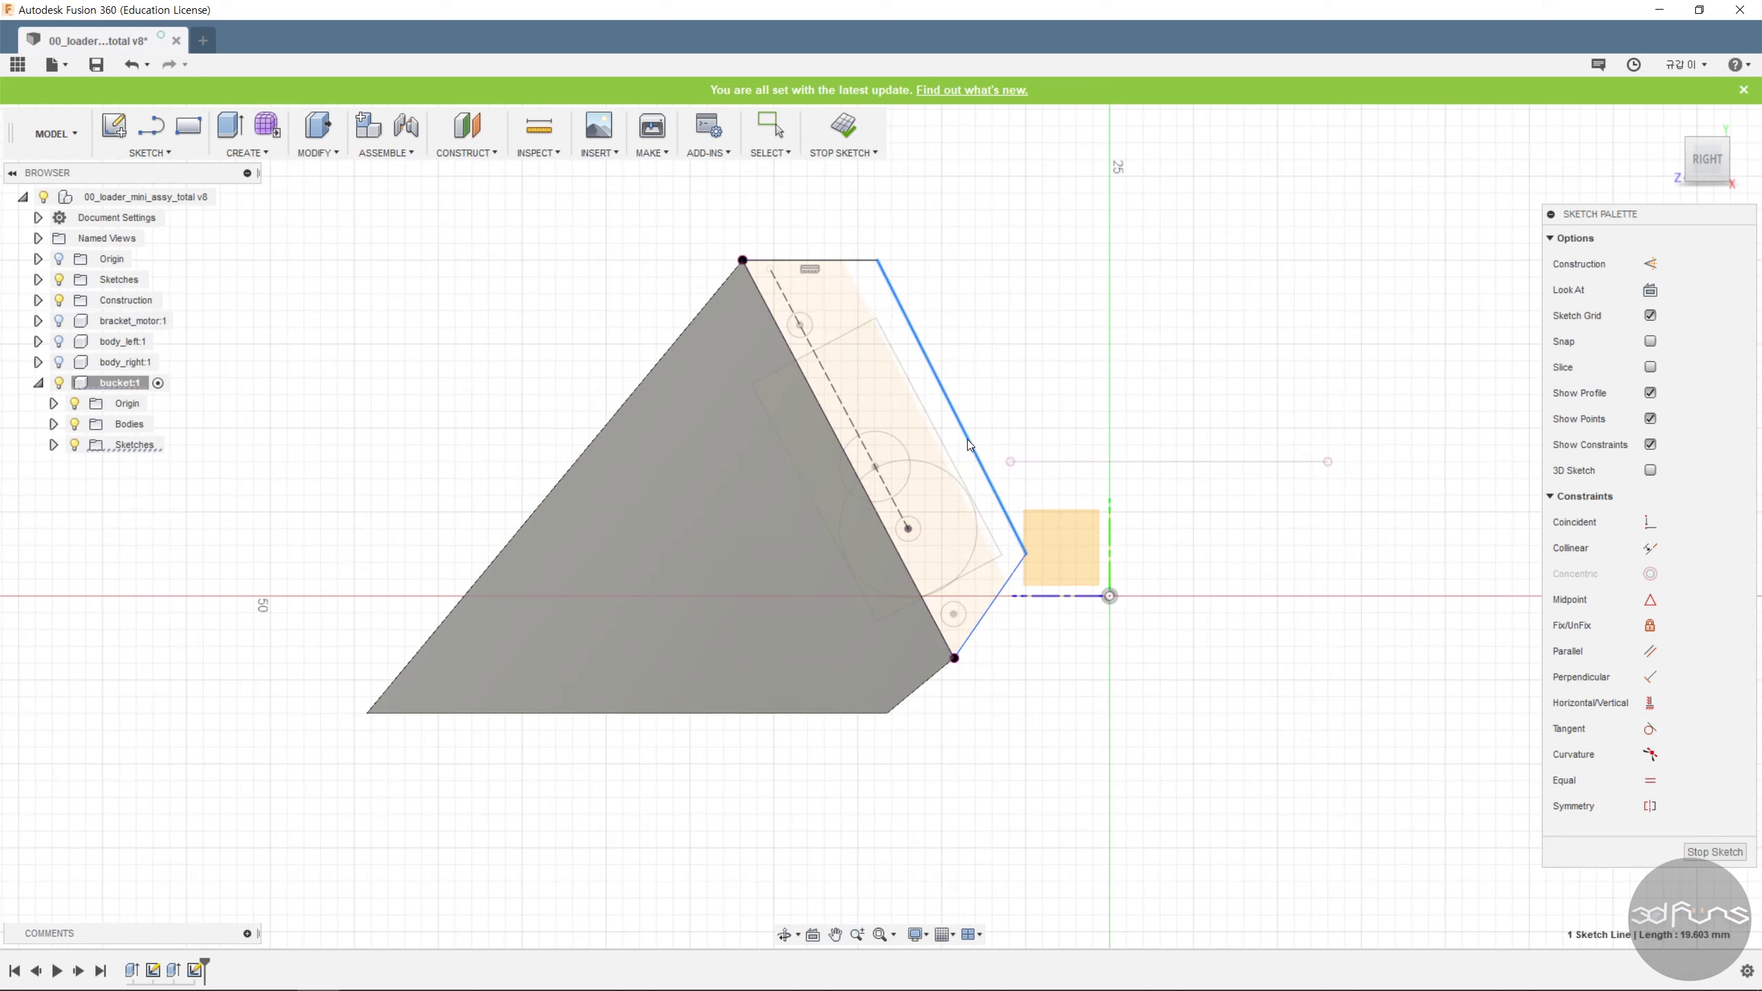
pyautogui.click(1650, 651)
pyautogui.click(957, 472)
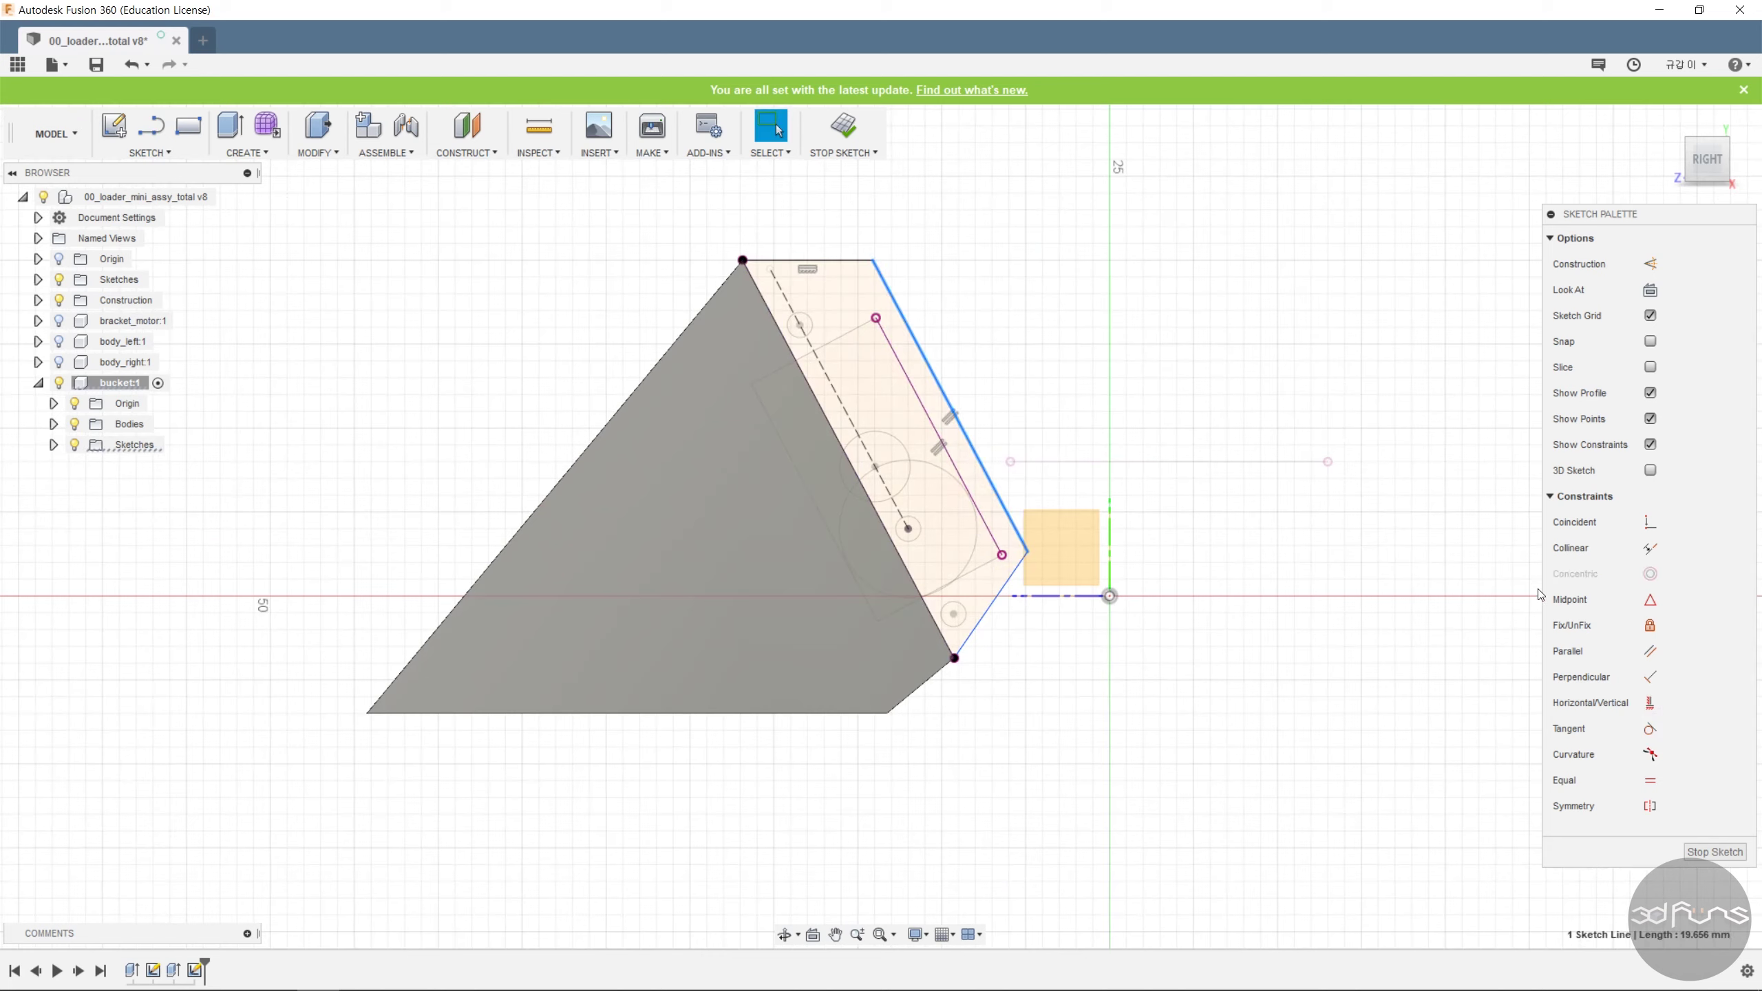
# Dimension the mount outline's outer line 1.60 mm from the layout rectangle's outer side.
pyautogui.press('d')
pyautogui.press('Escape')
pyautogui.press('Escape')
pyautogui.press('d')
pyautogui.click(933, 426)
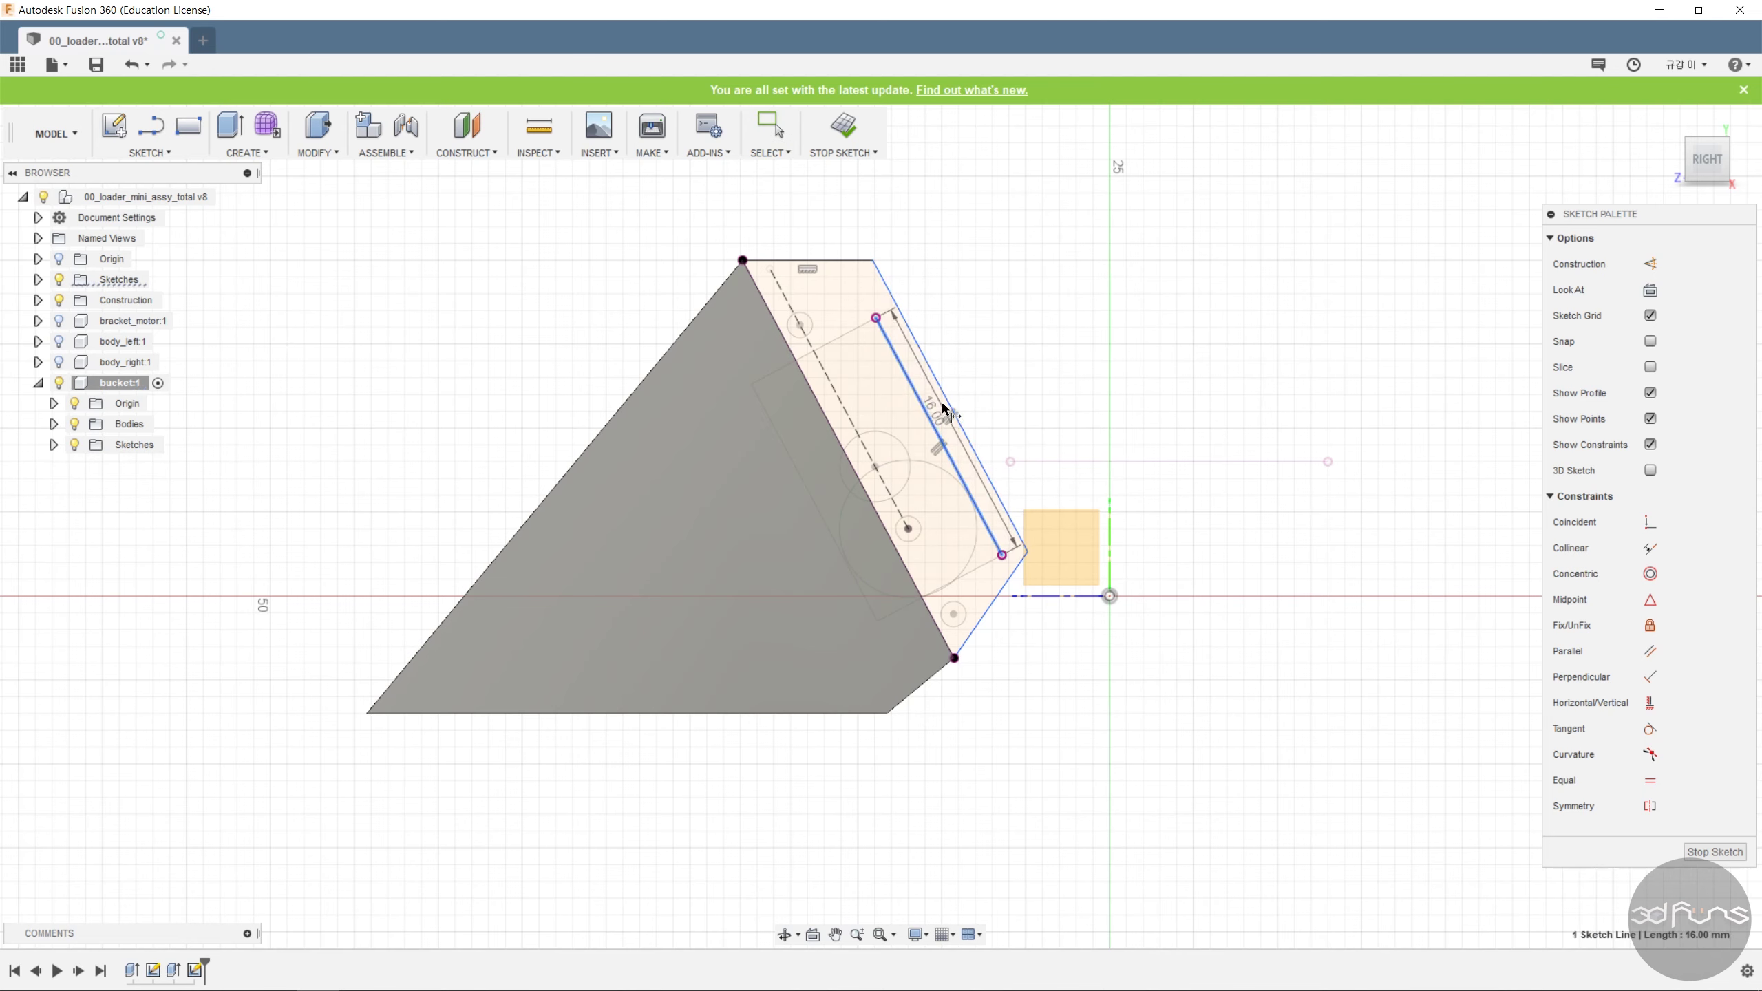
pyautogui.click(948, 409)
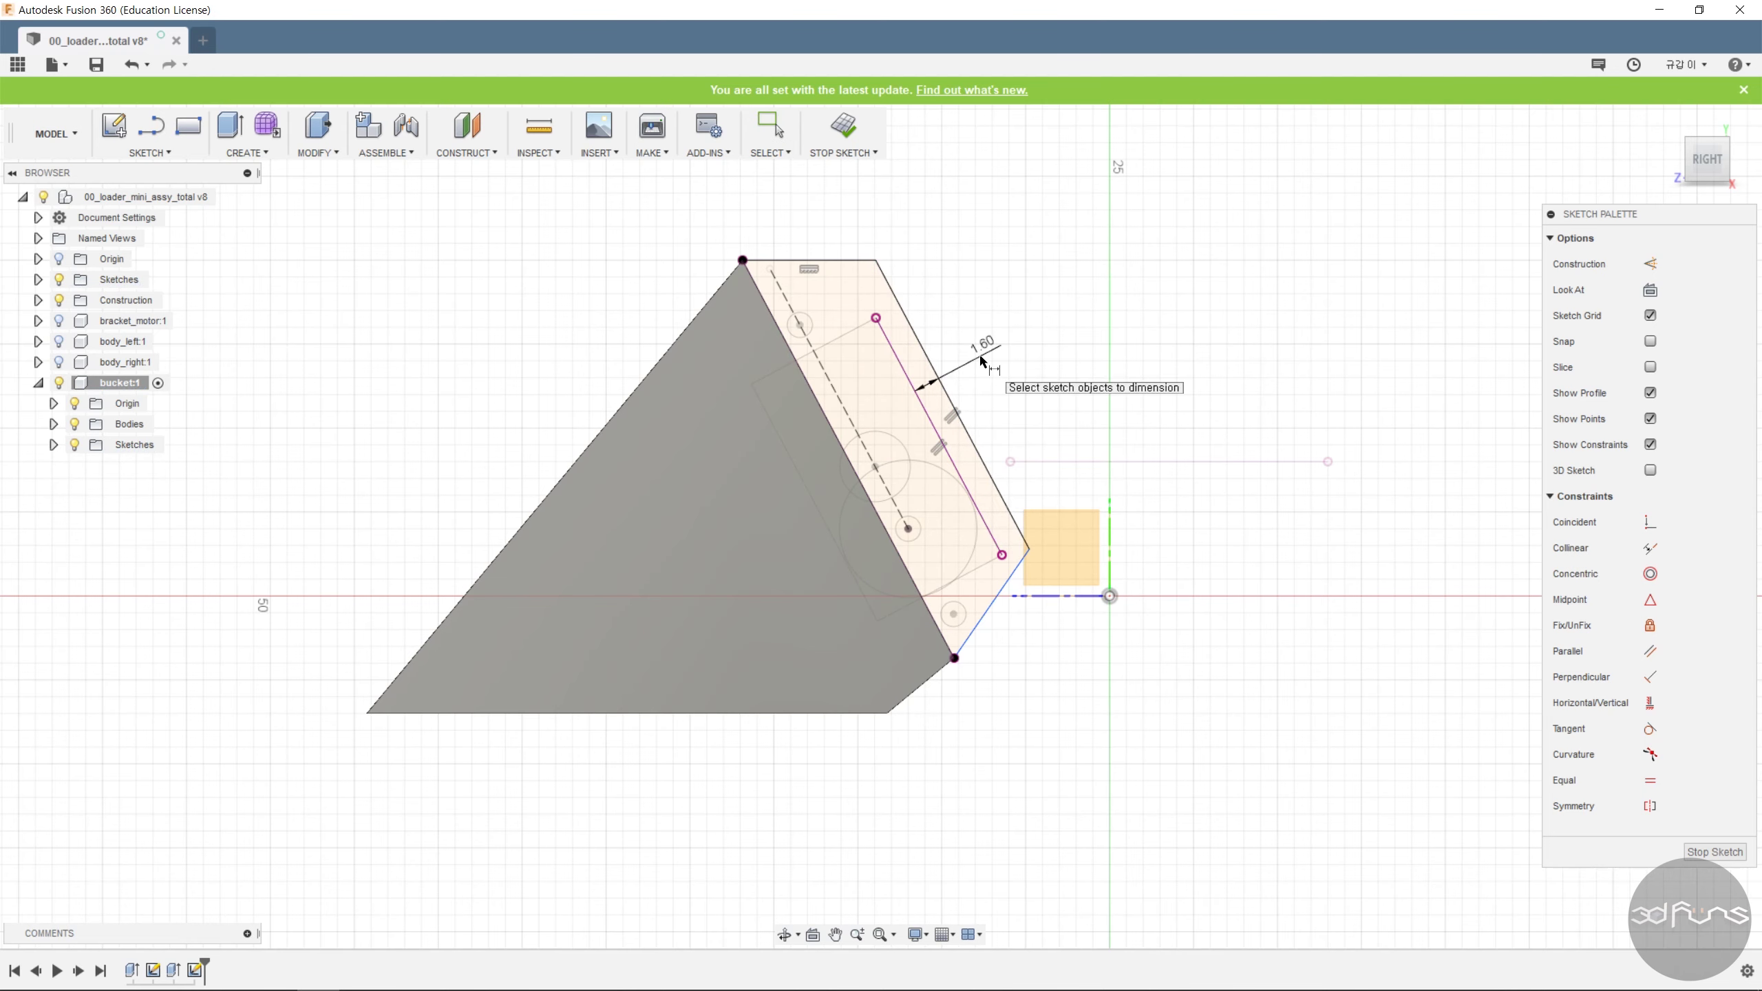
pyautogui.click(980, 360)
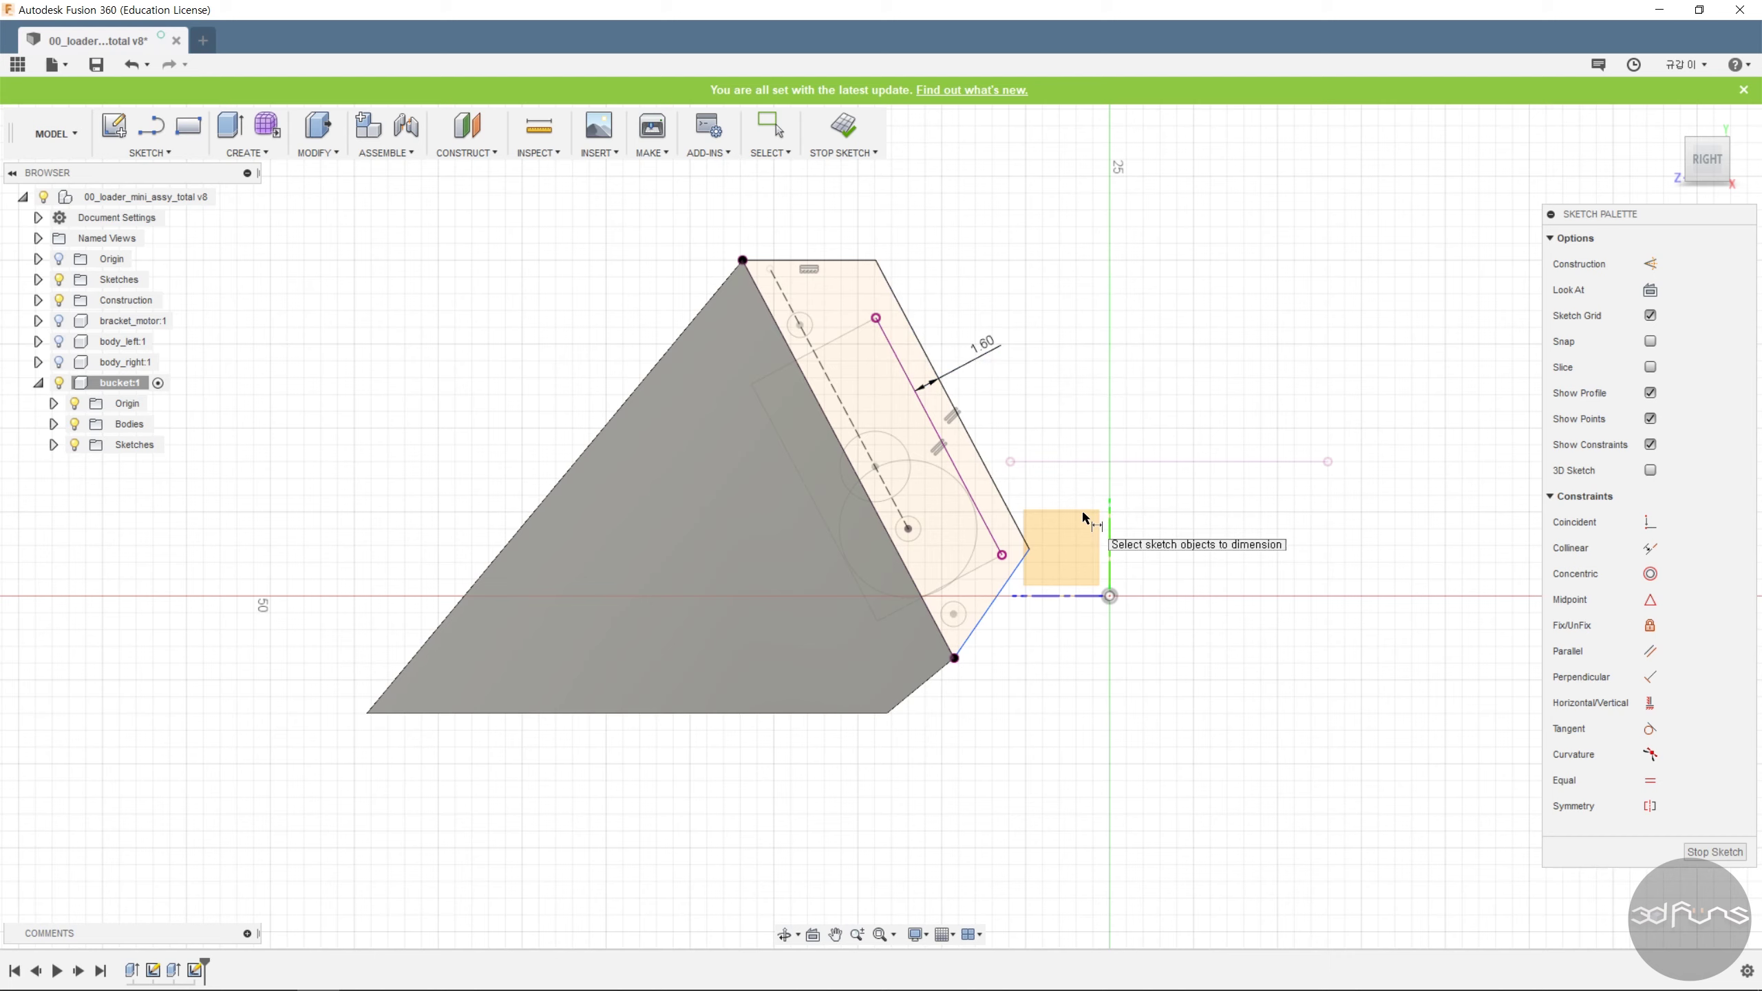
# Set the angle between the mount outline's outer and lower lines to 105 degrees and finish the sketch.
pyautogui.click(1006, 497)
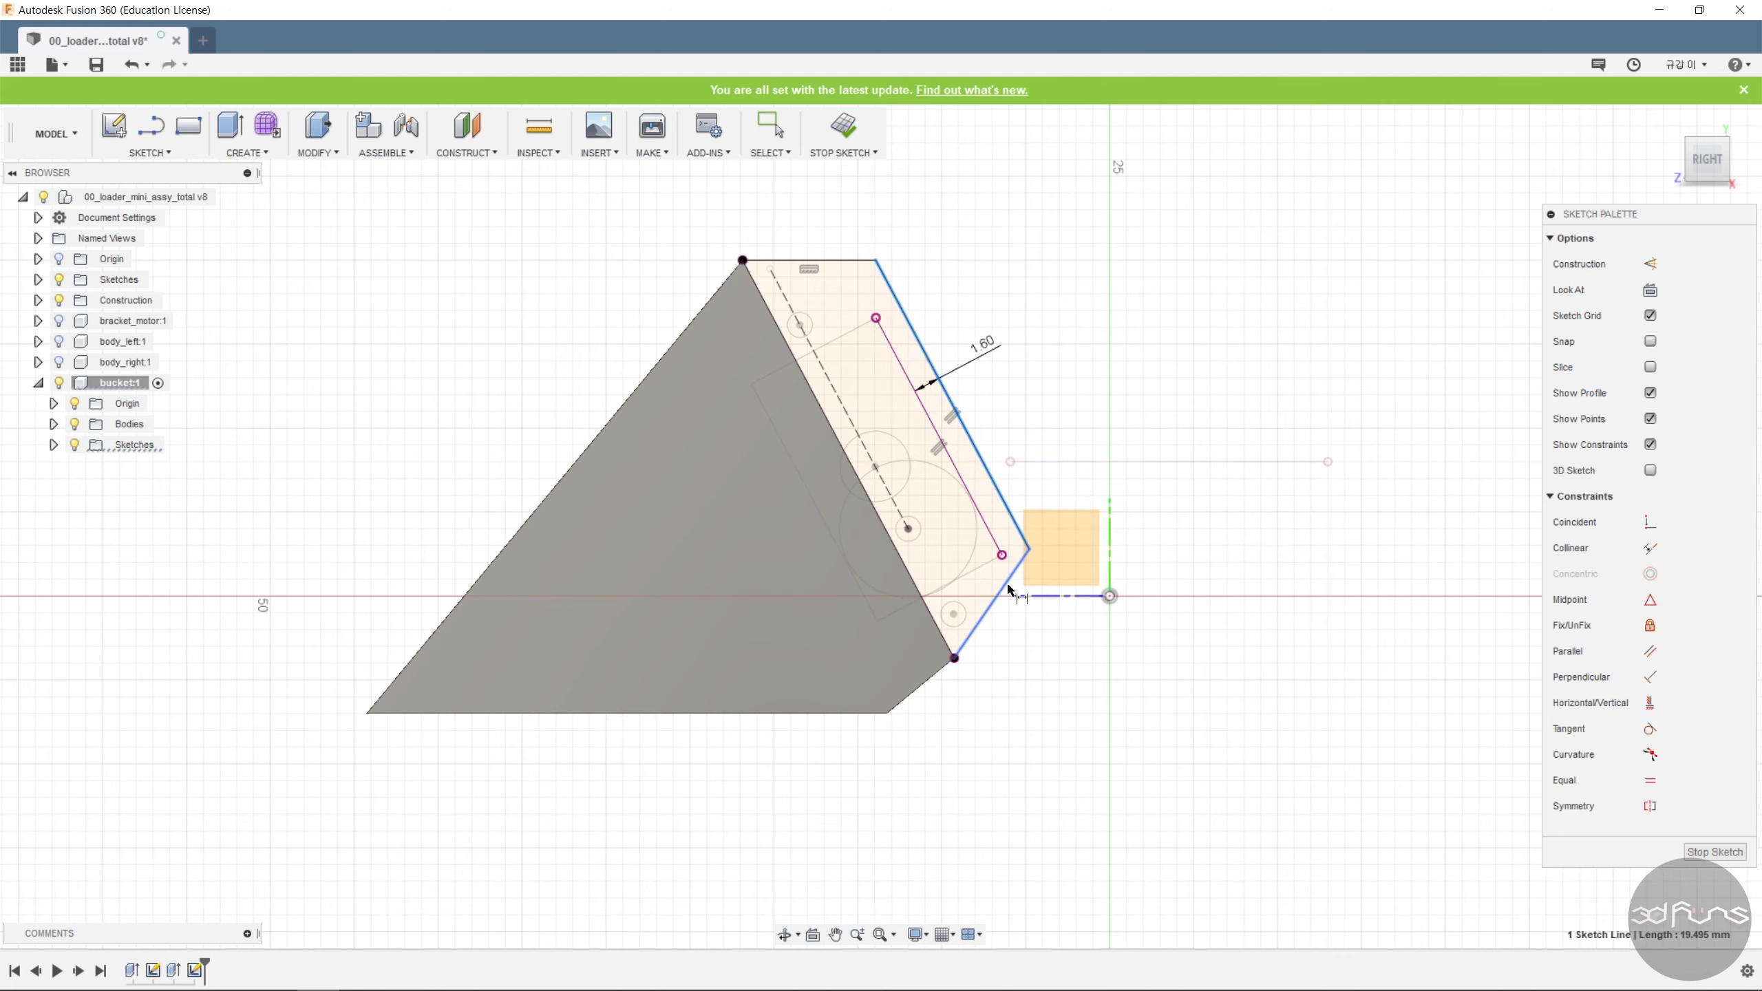
pyautogui.click(1004, 586)
pyautogui.click(963, 550)
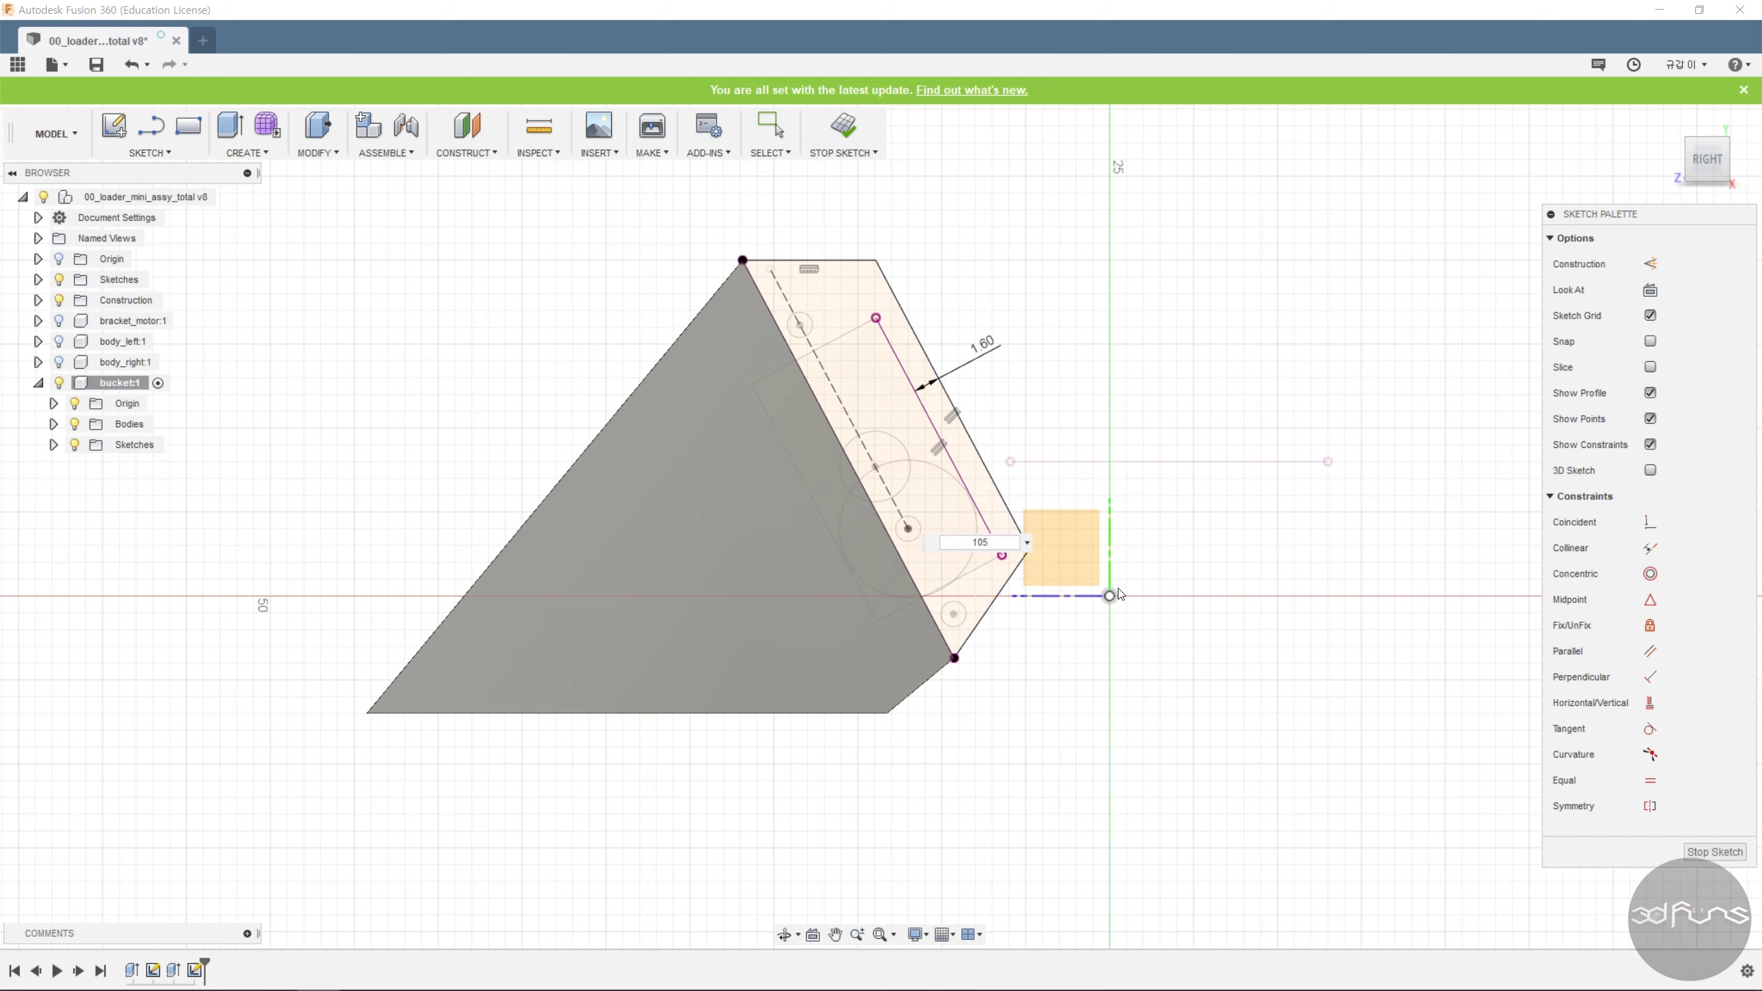
pyautogui.press('Return')
pyautogui.click(844, 127)
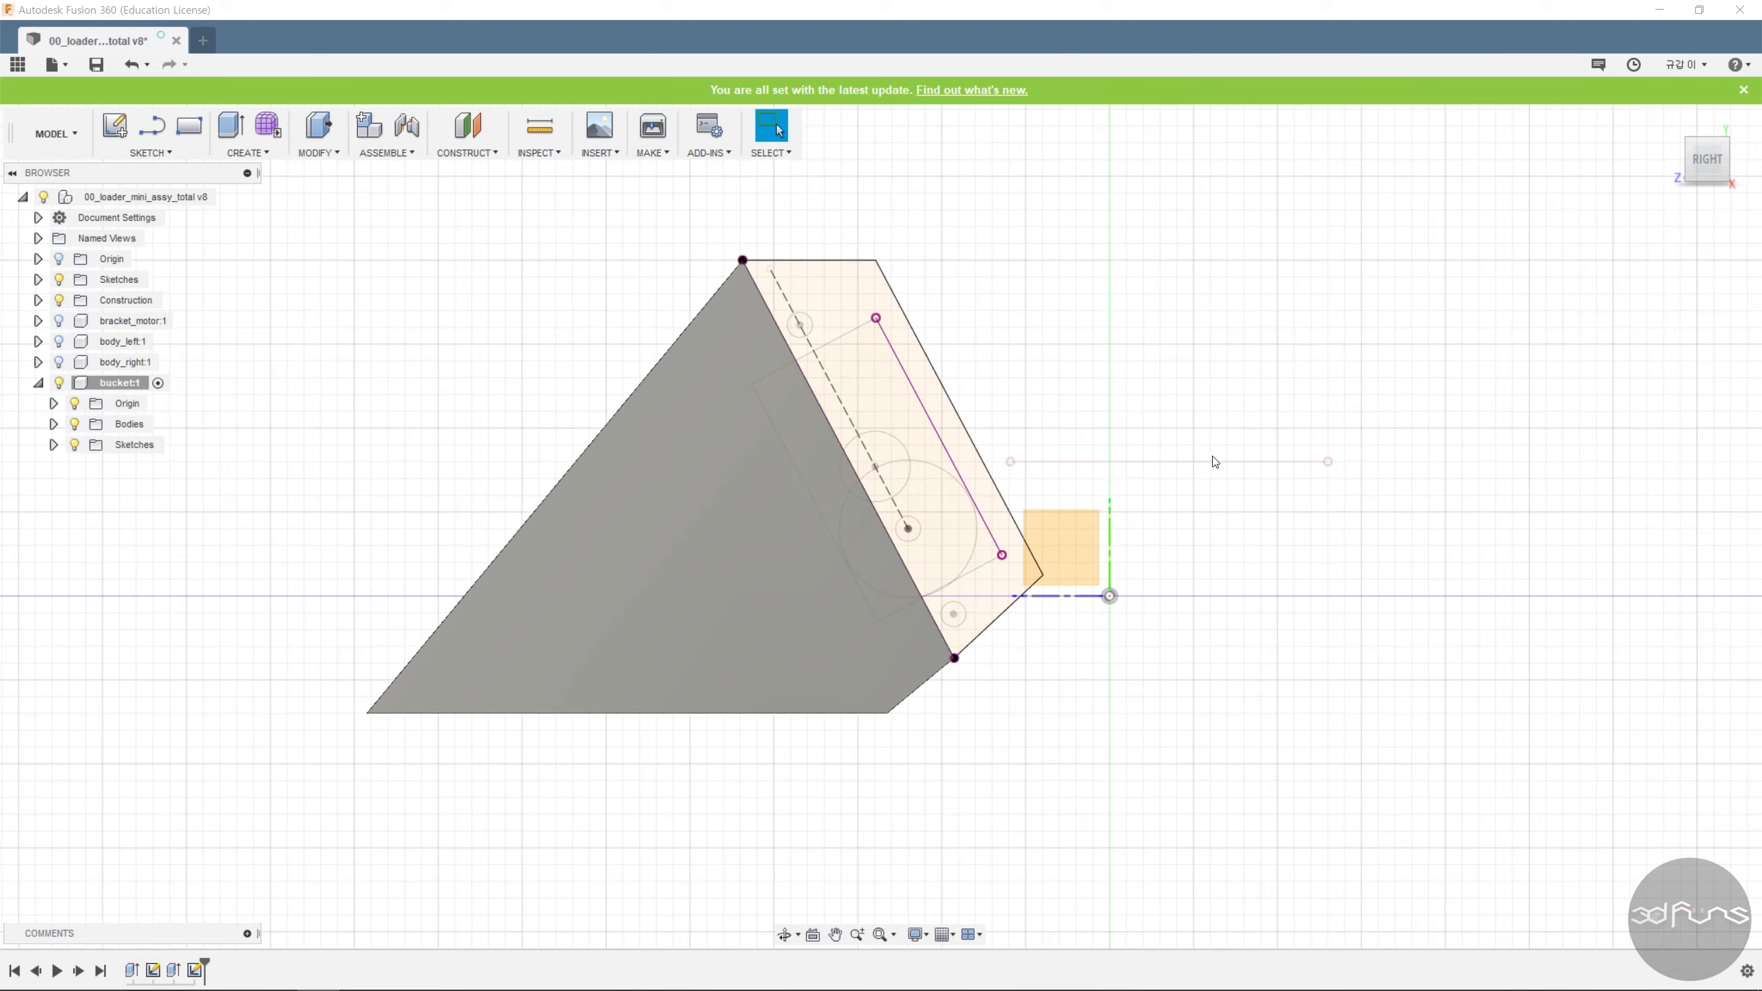
# Extrude the rear mount profile symmetrically by 16.5 mm per side and join it to the bucket.
pyautogui.click(231, 125)
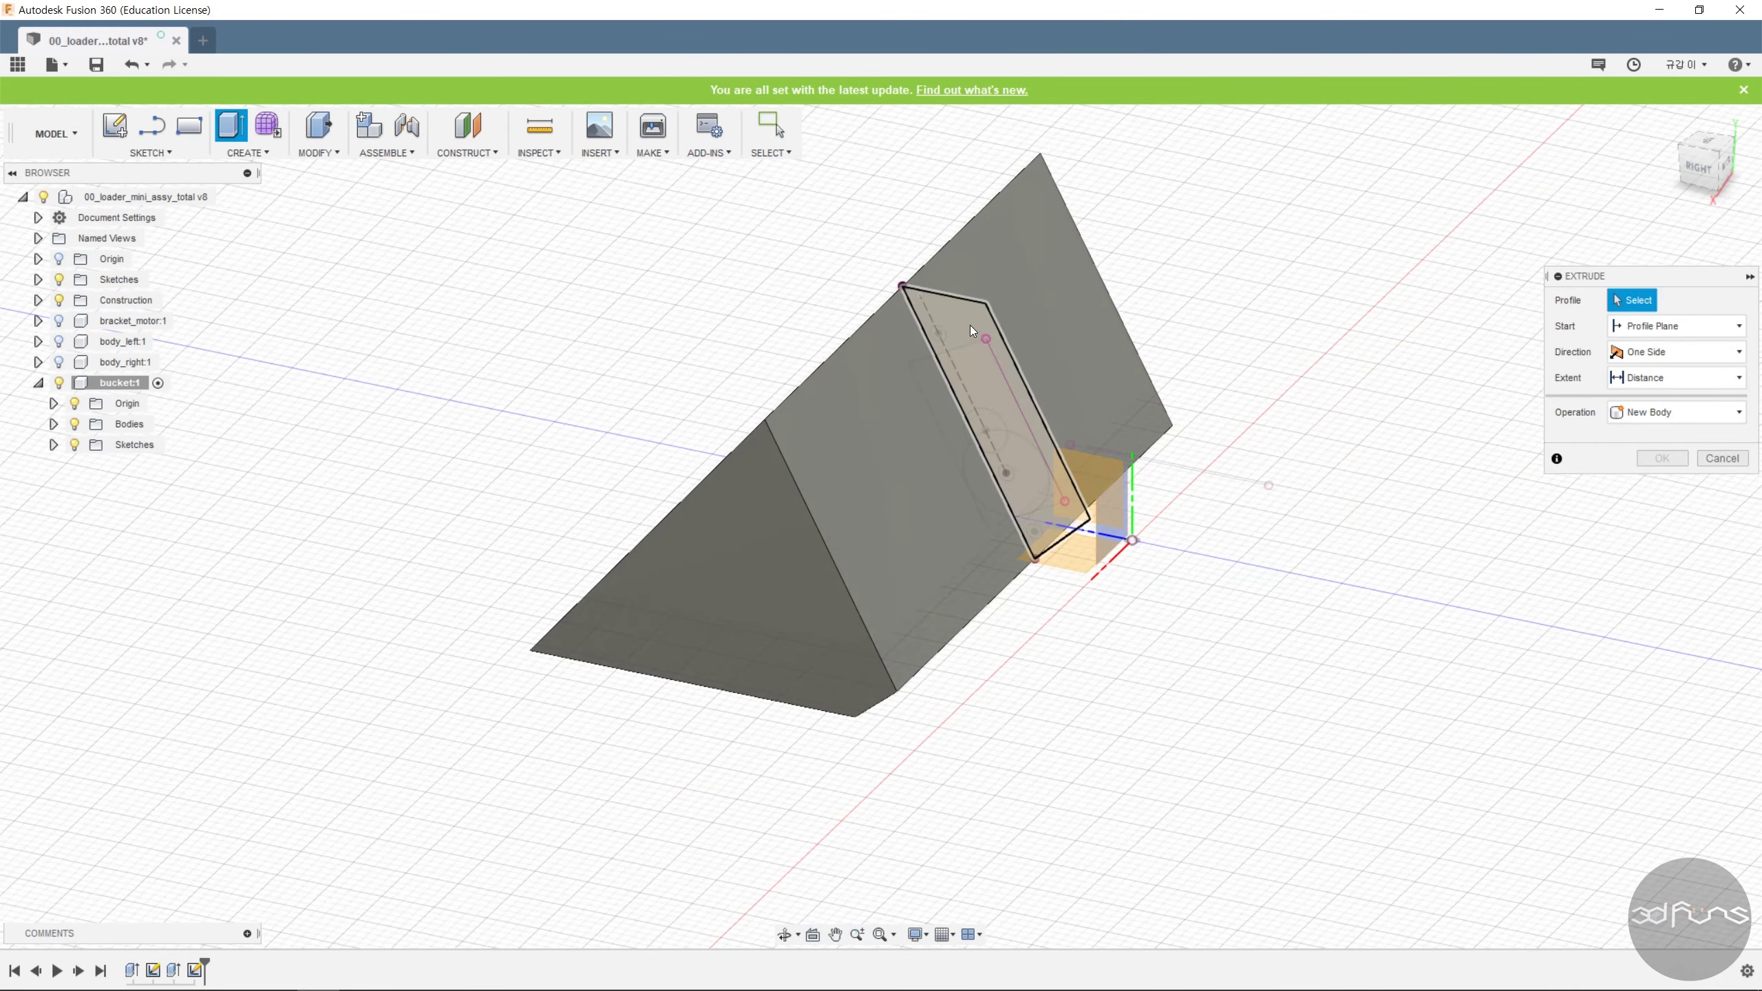
pyautogui.click(971, 331)
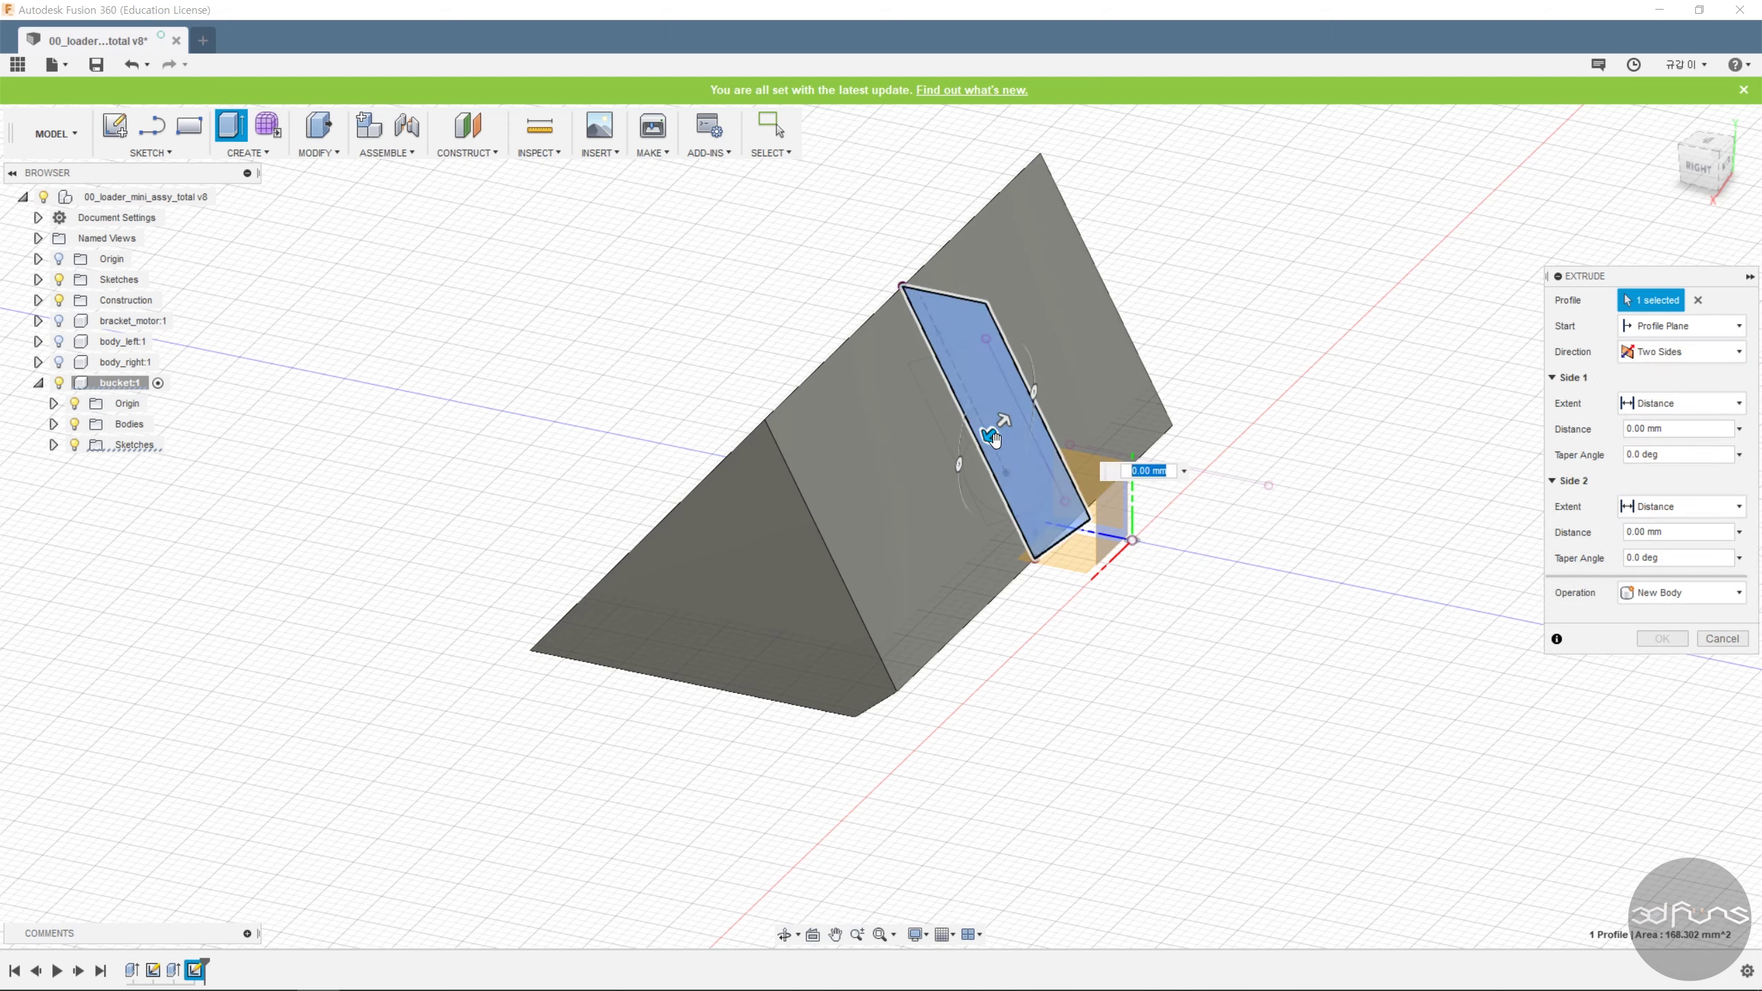
pyautogui.click(1683, 351)
pyautogui.click(1665, 418)
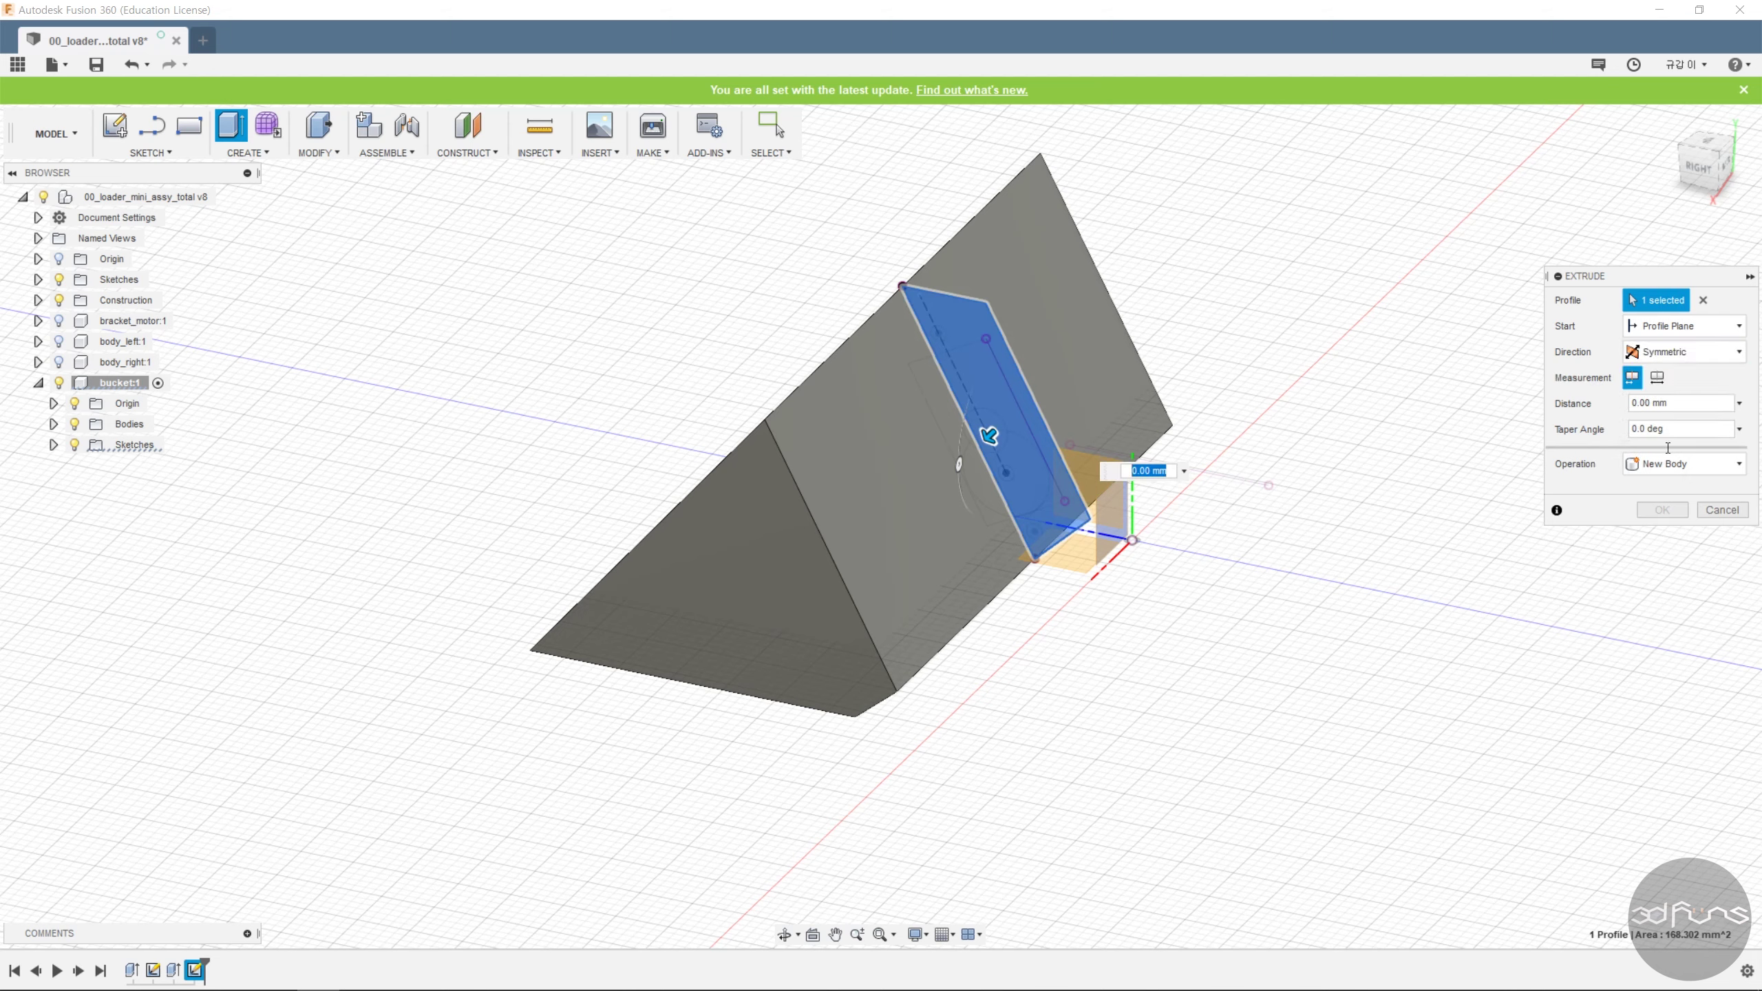
pyautogui.click(1682, 404)
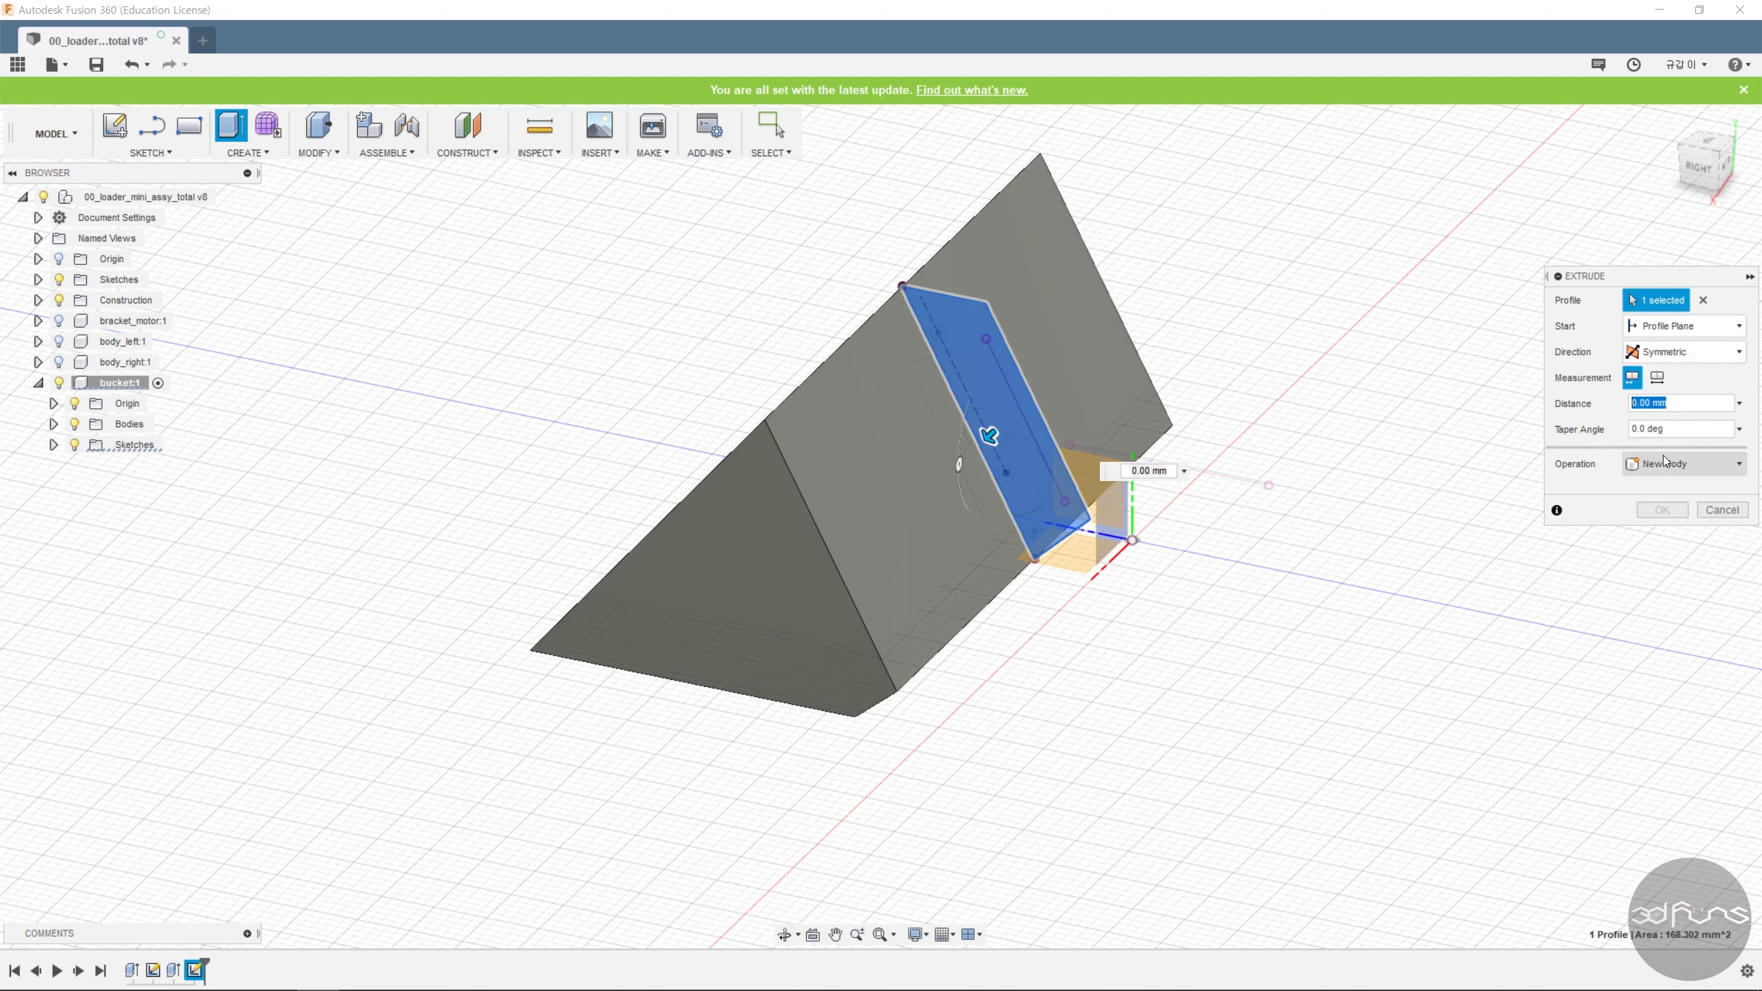
pyautogui.write('16.5')
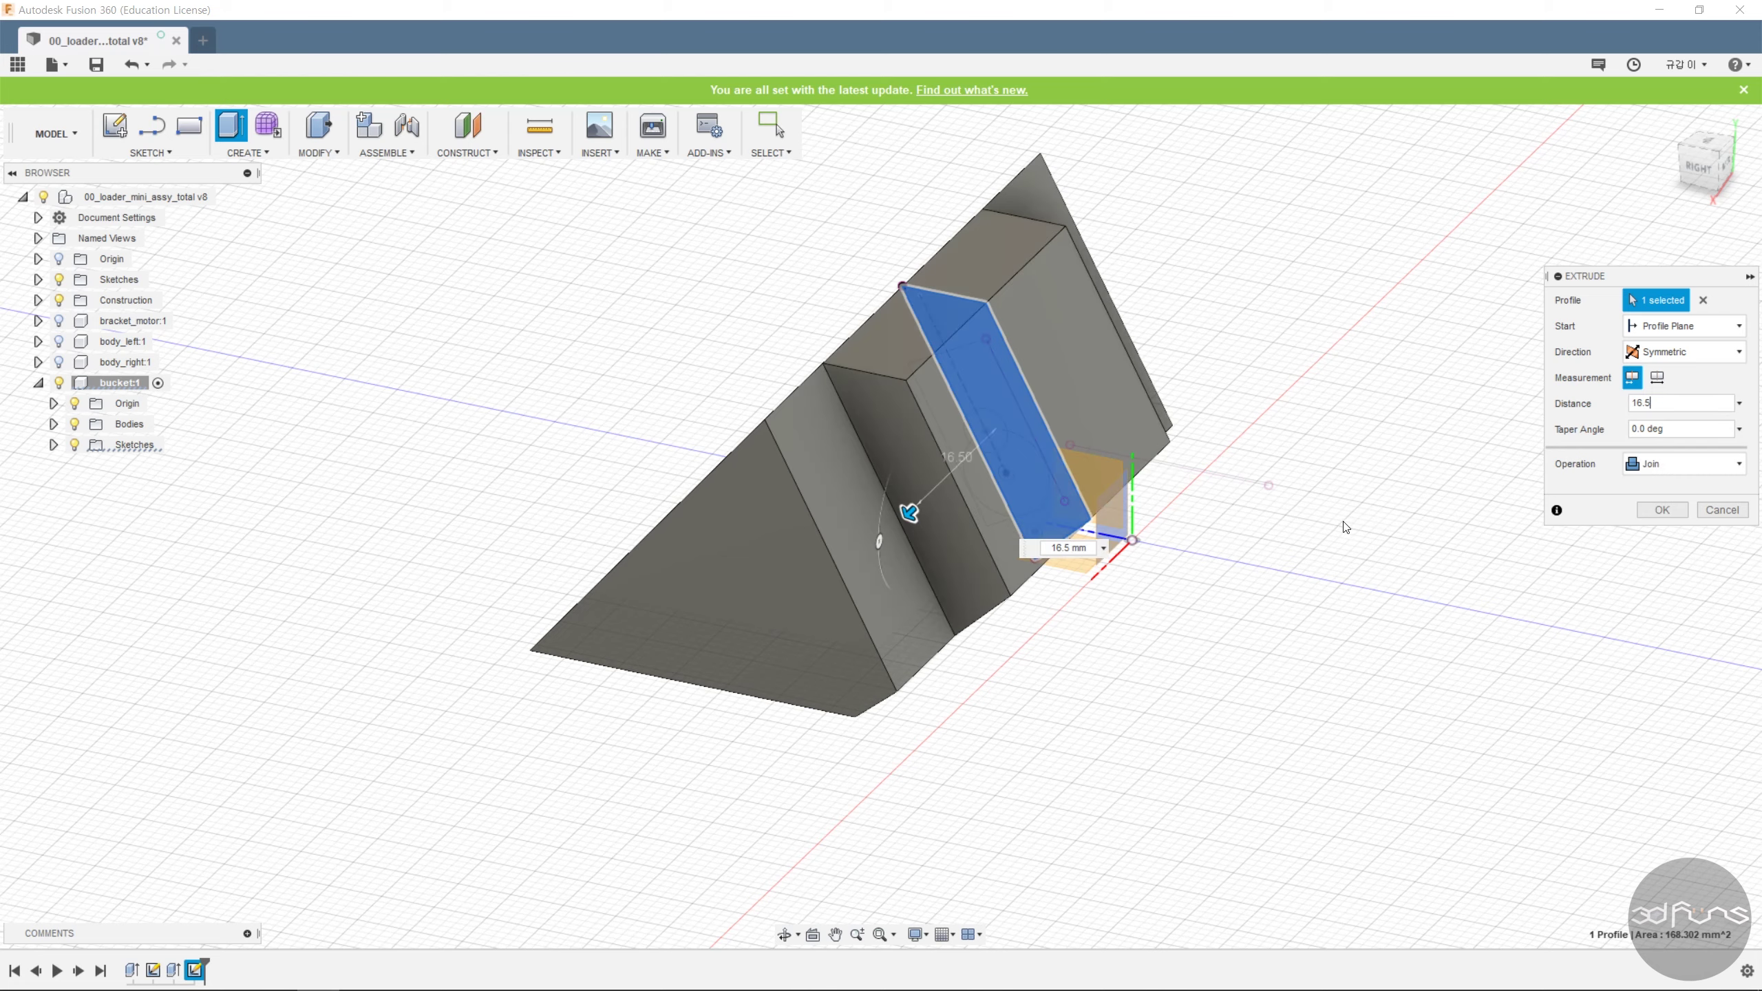
pyautogui.click(1662, 510)
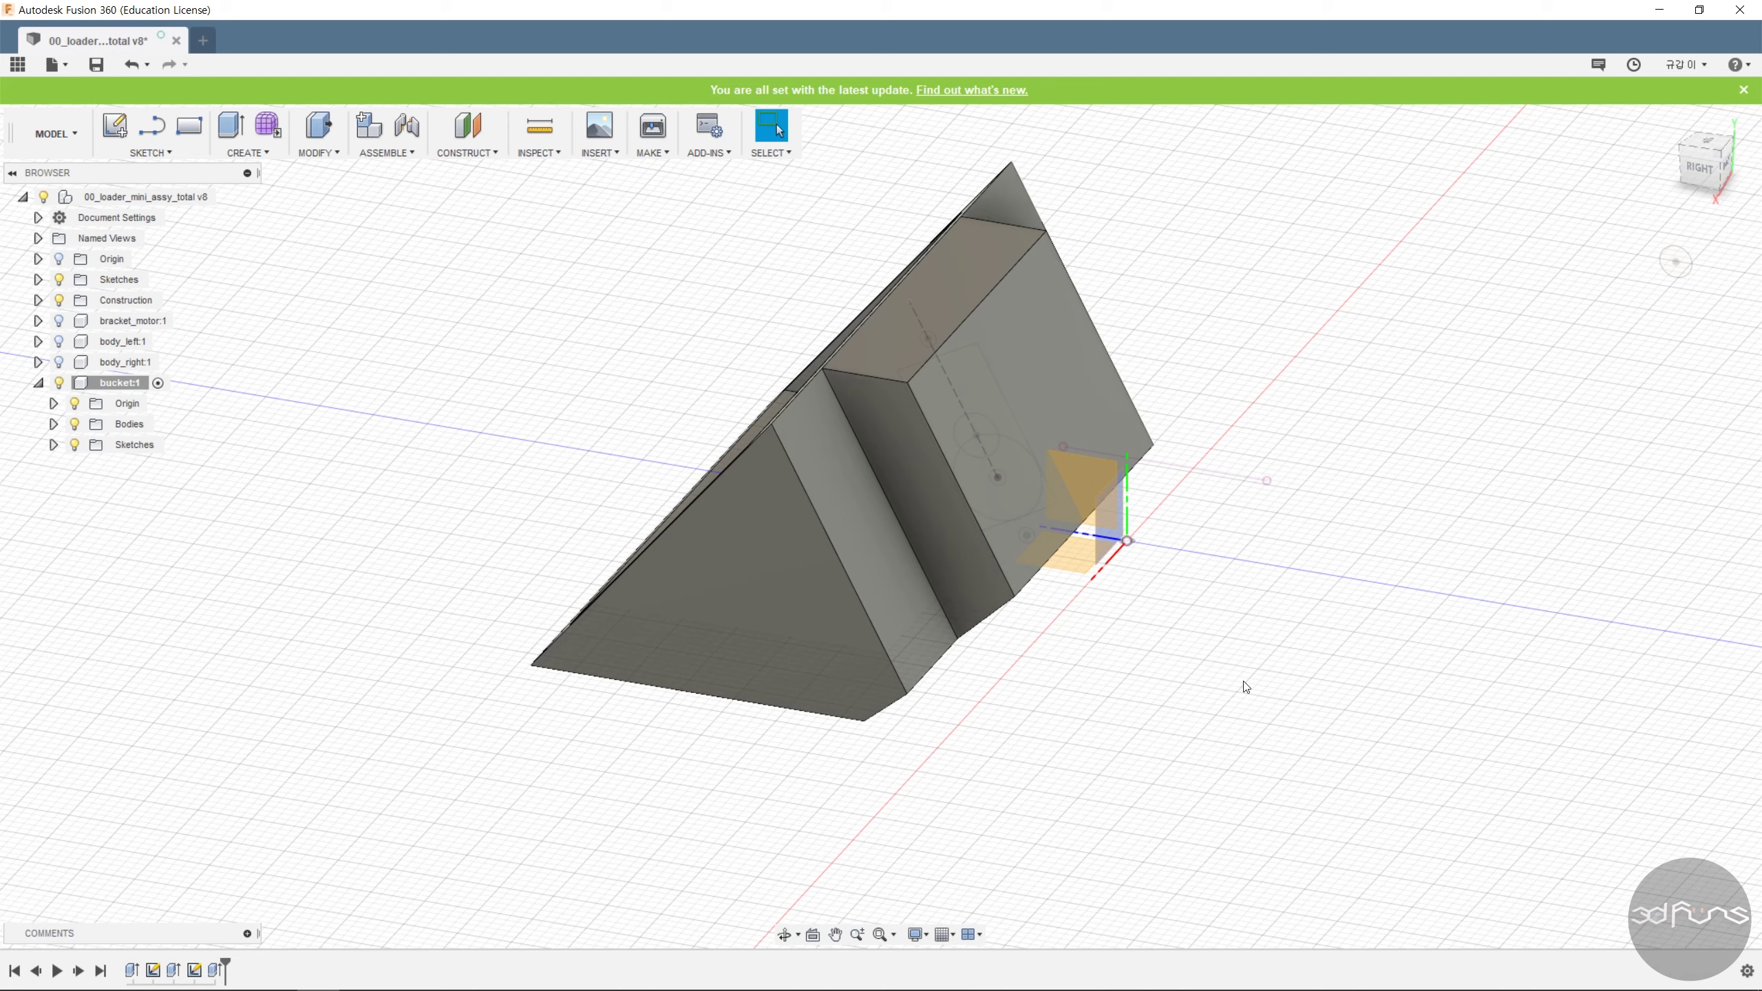
# Show Sketch2 and set up a cut extrusion of its mount profile, 3.35 mm deep toward the first side.
pyautogui.click(53, 444)
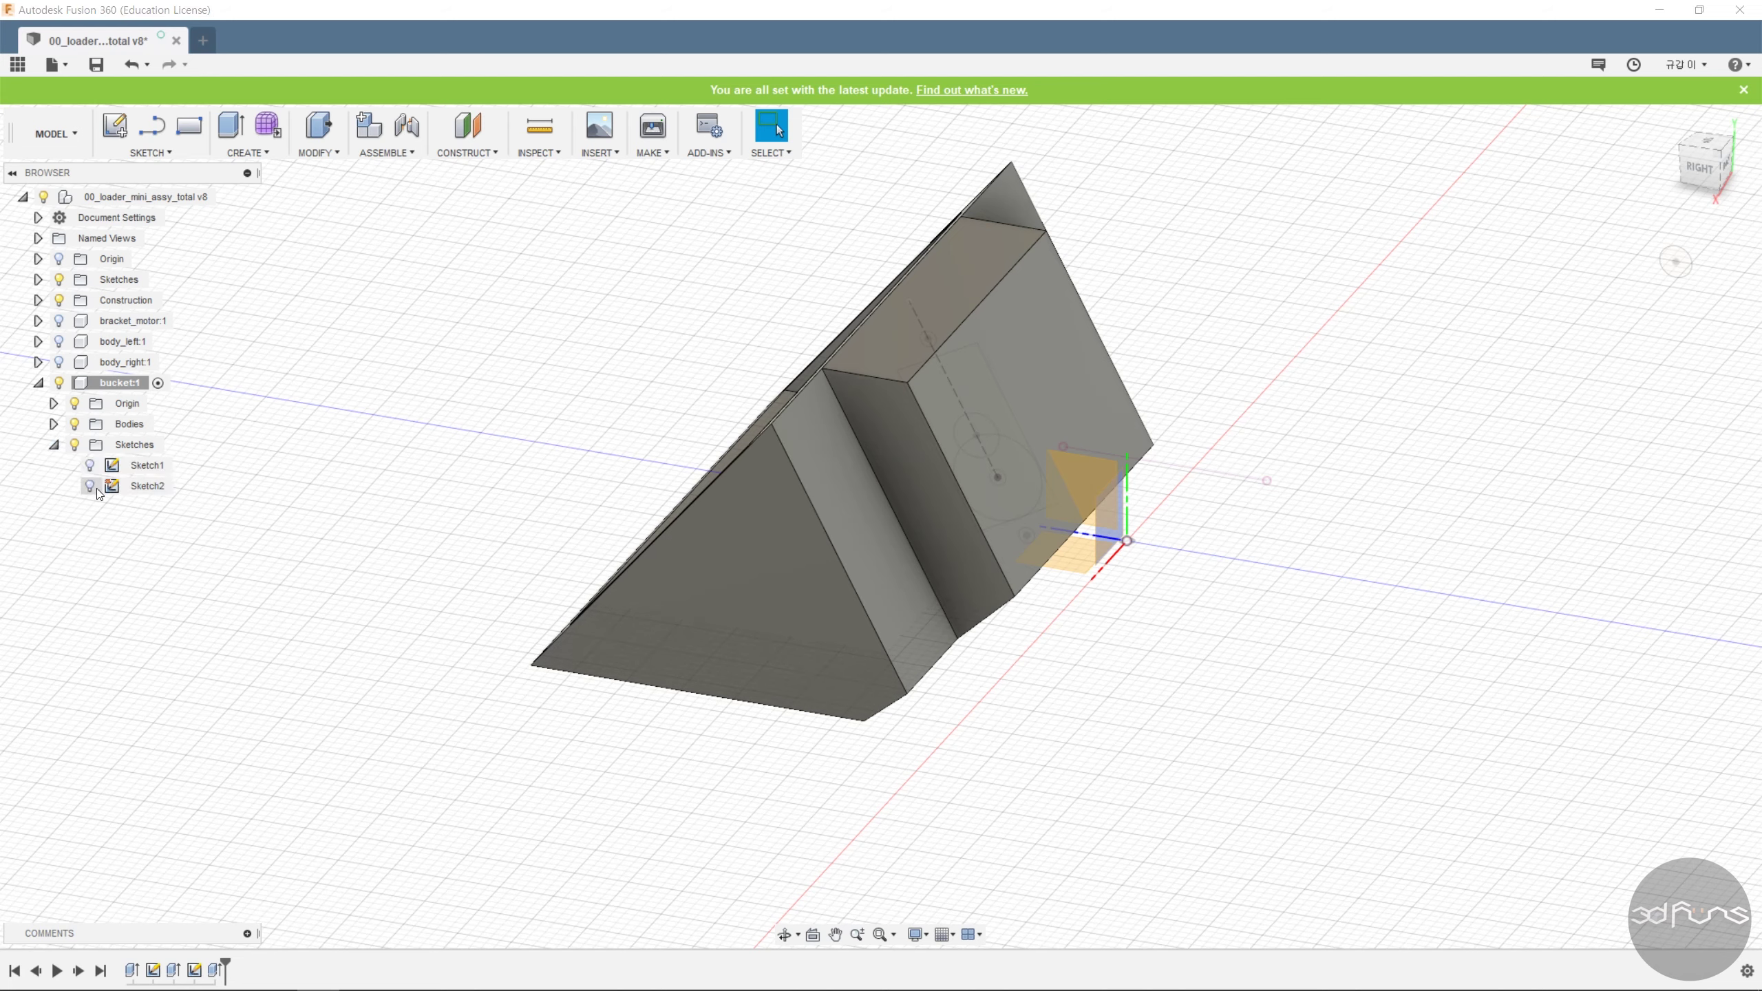
pyautogui.press('e')
pyautogui.click(976, 393)
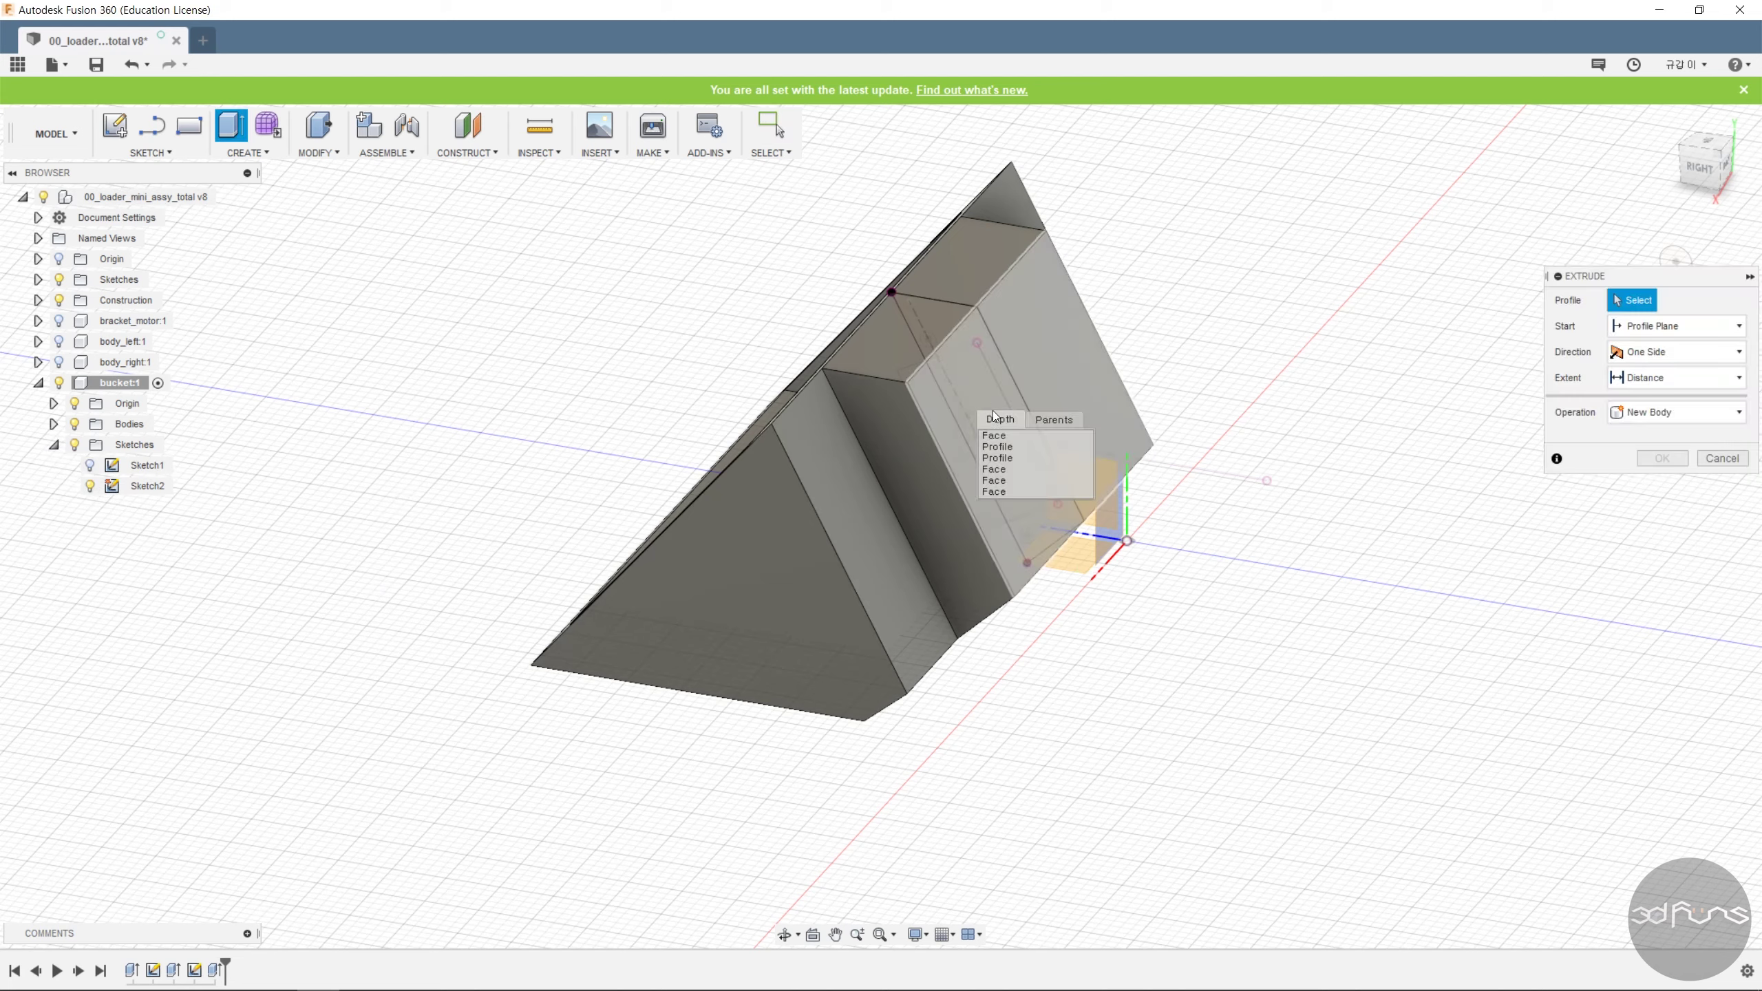
pyautogui.click(1008, 466)
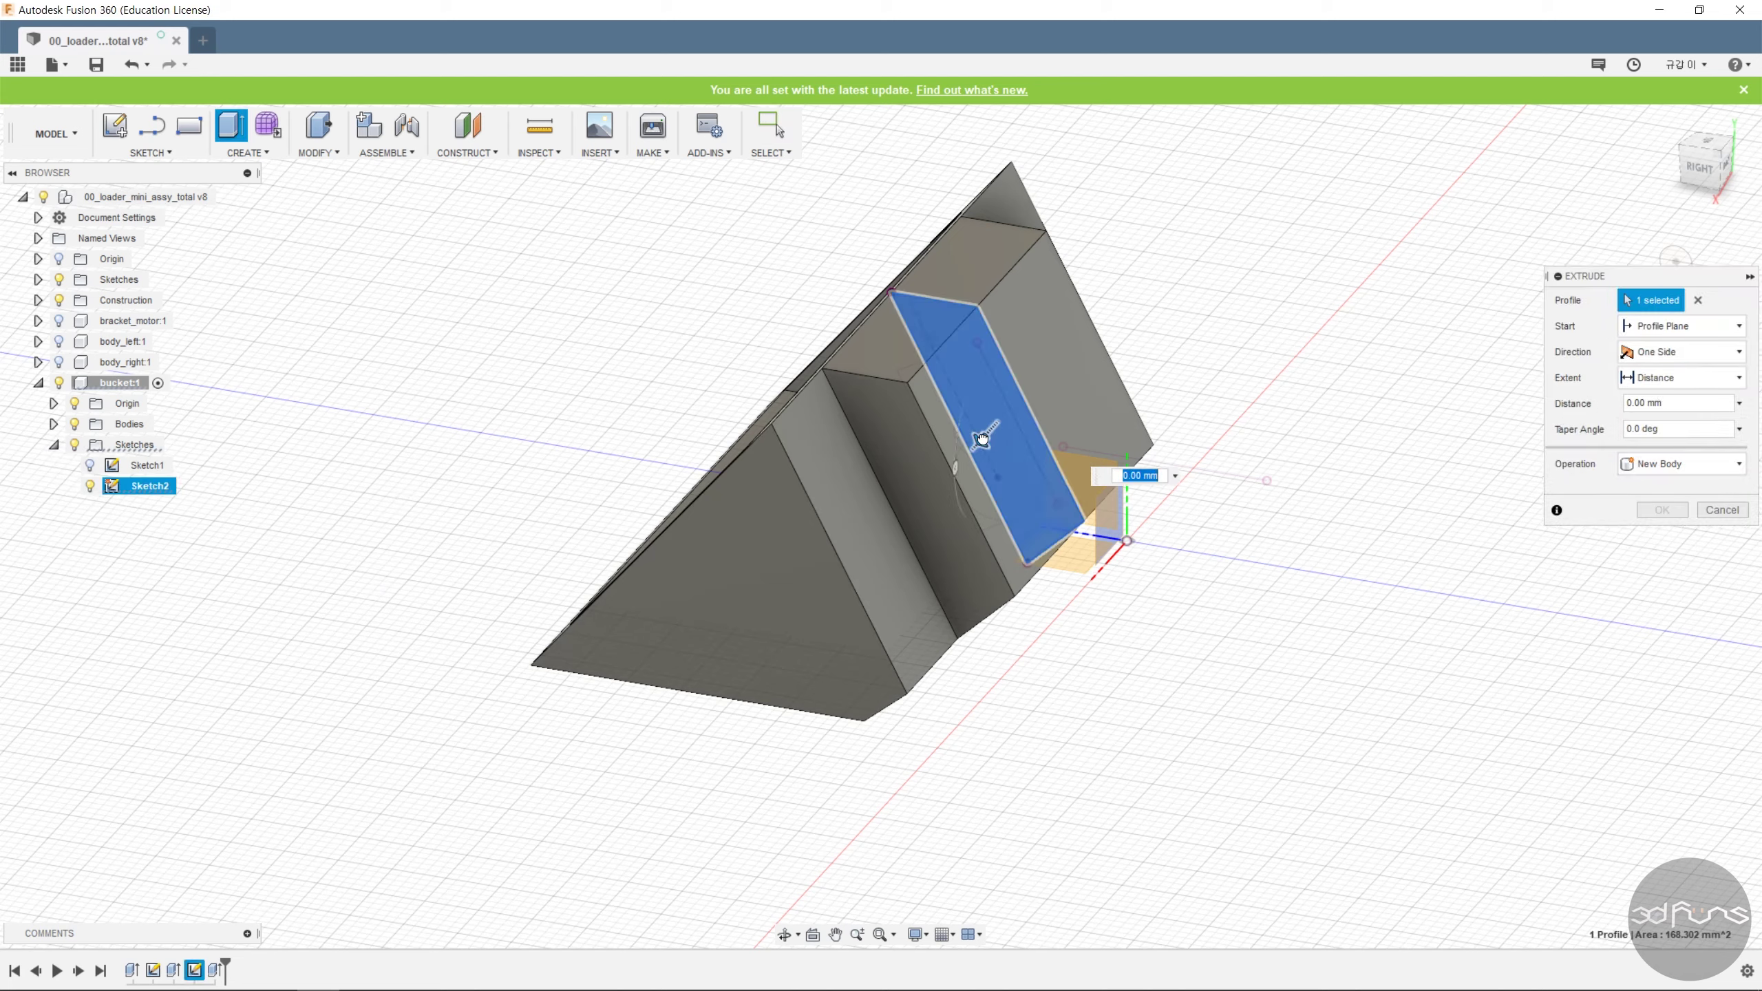
pyautogui.moveTo(980, 439); pyautogui.dragTo(954, 453)
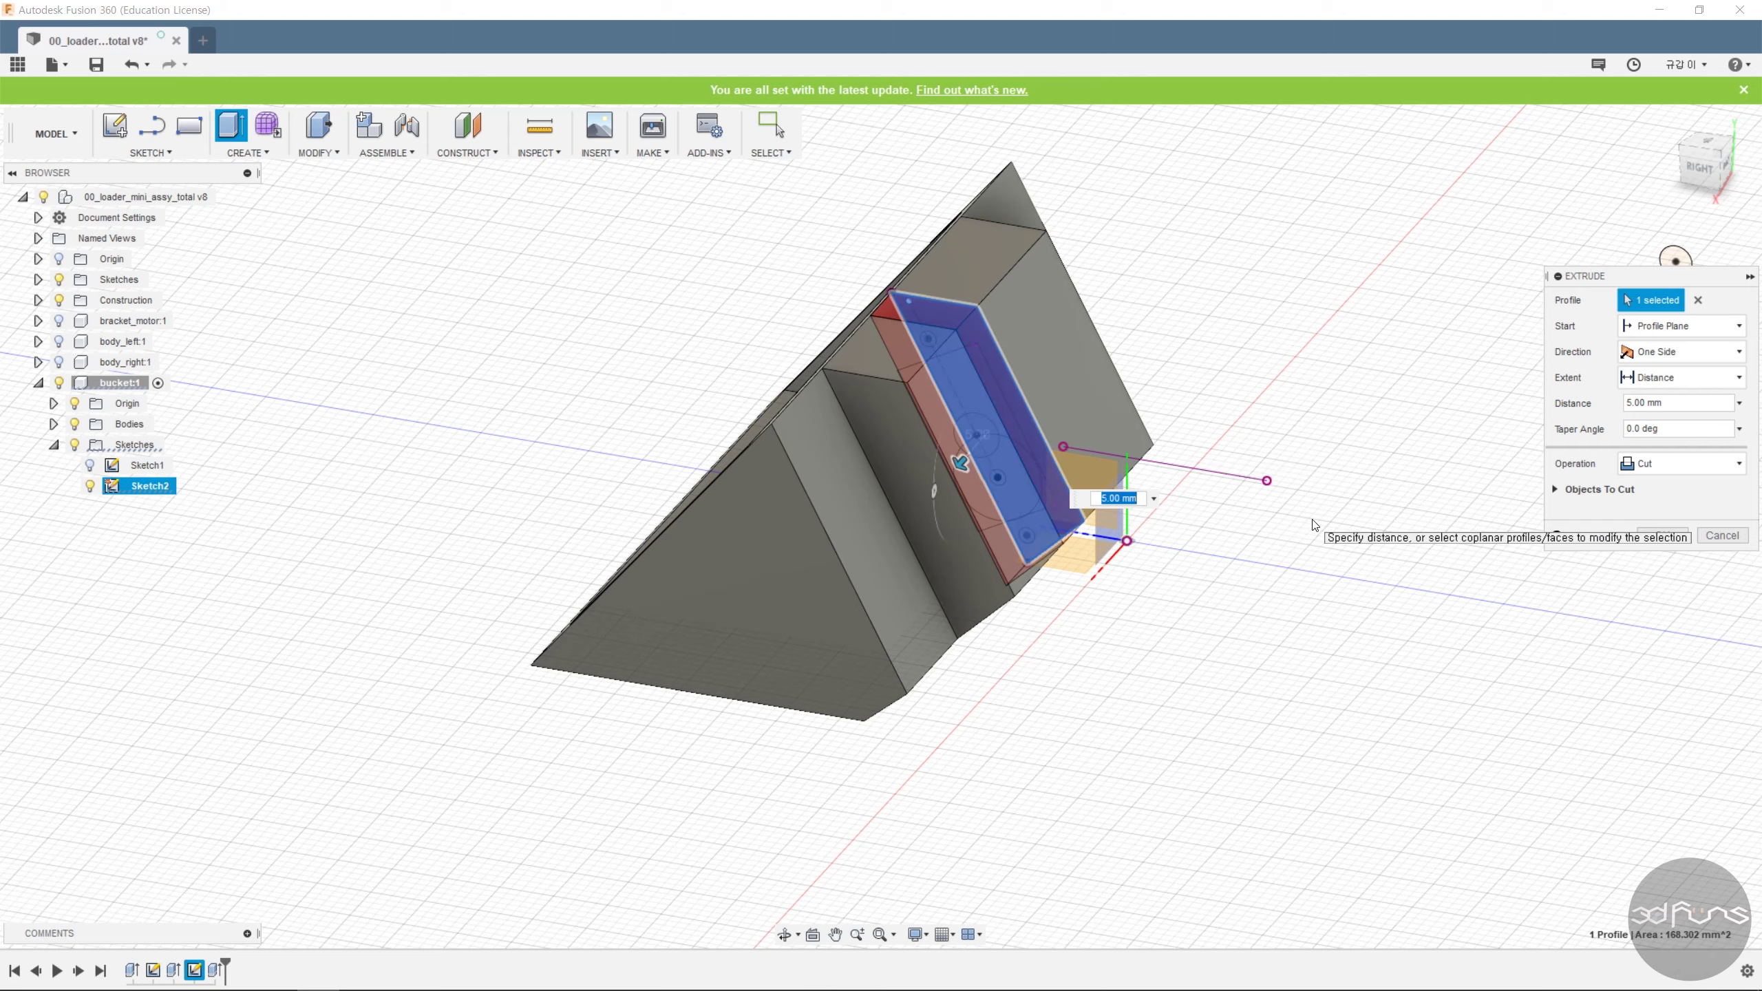
pyautogui.click(1681, 353)
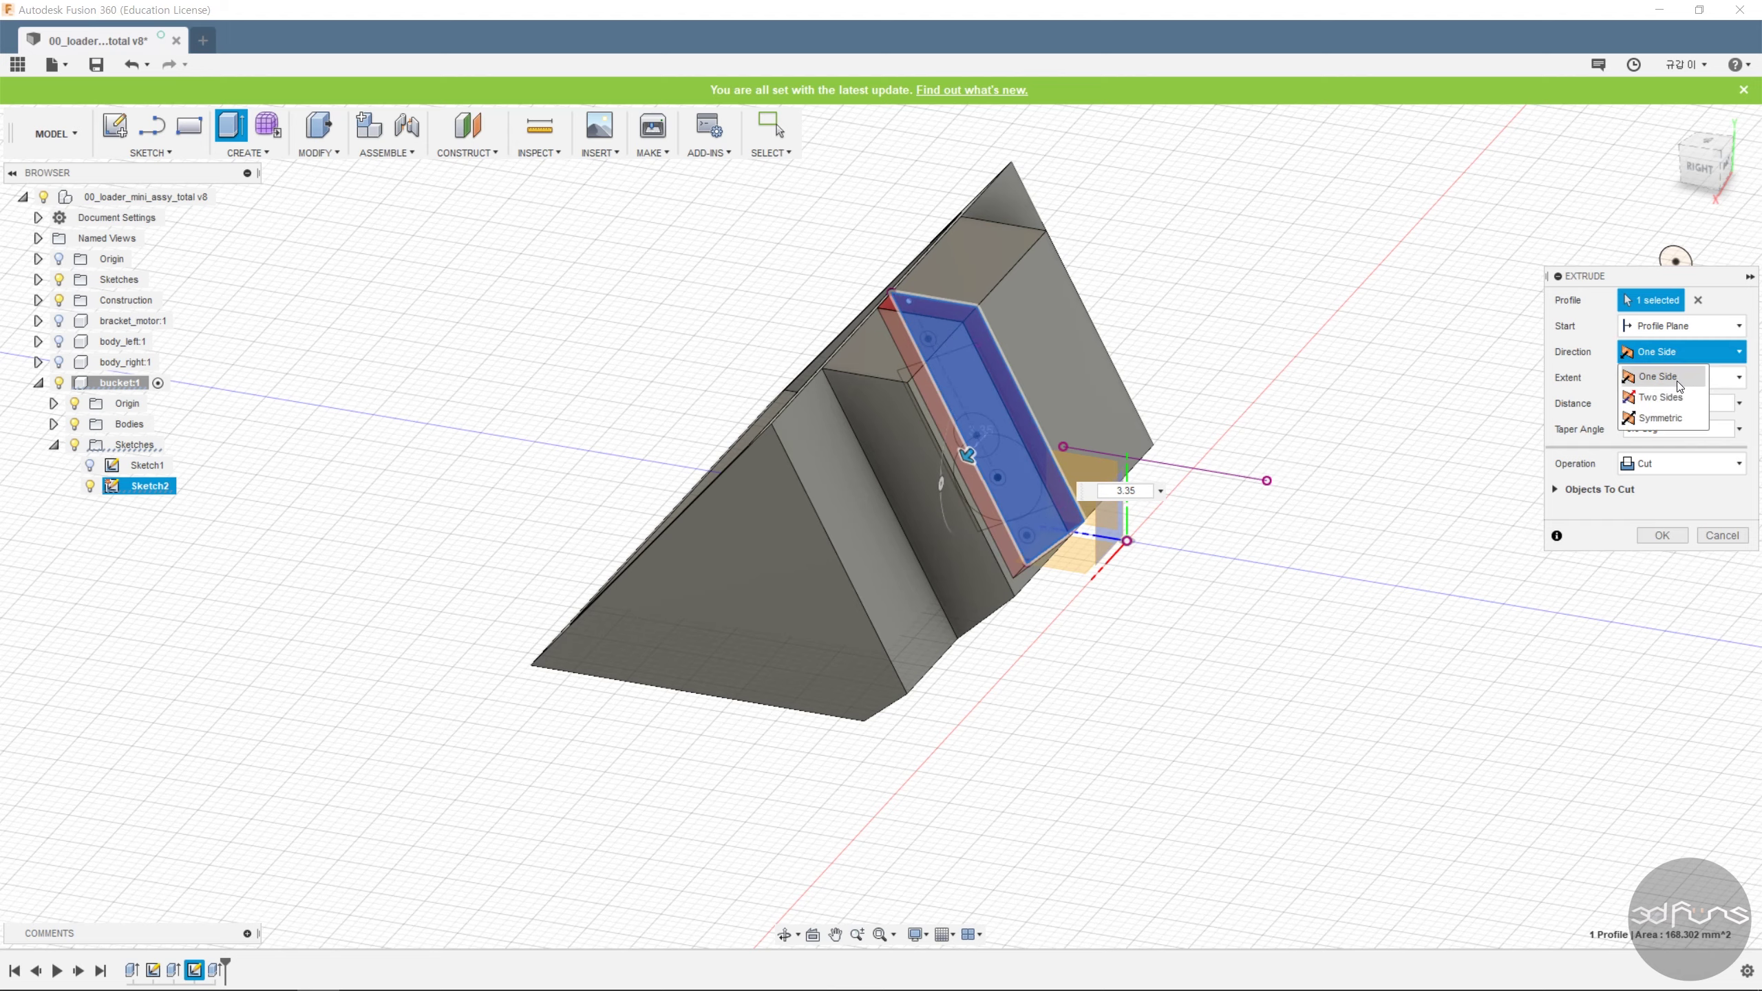
# Make the mount cut two-sided with 11.75 mm on the second side and complete it.
pyautogui.click(1673, 398)
pyautogui.keyDown('shift'); pyautogui.moveTo(1408, 522); pyautogui.dragTo(1235, 497, button='middle'); pyautogui.keyUp('shift')
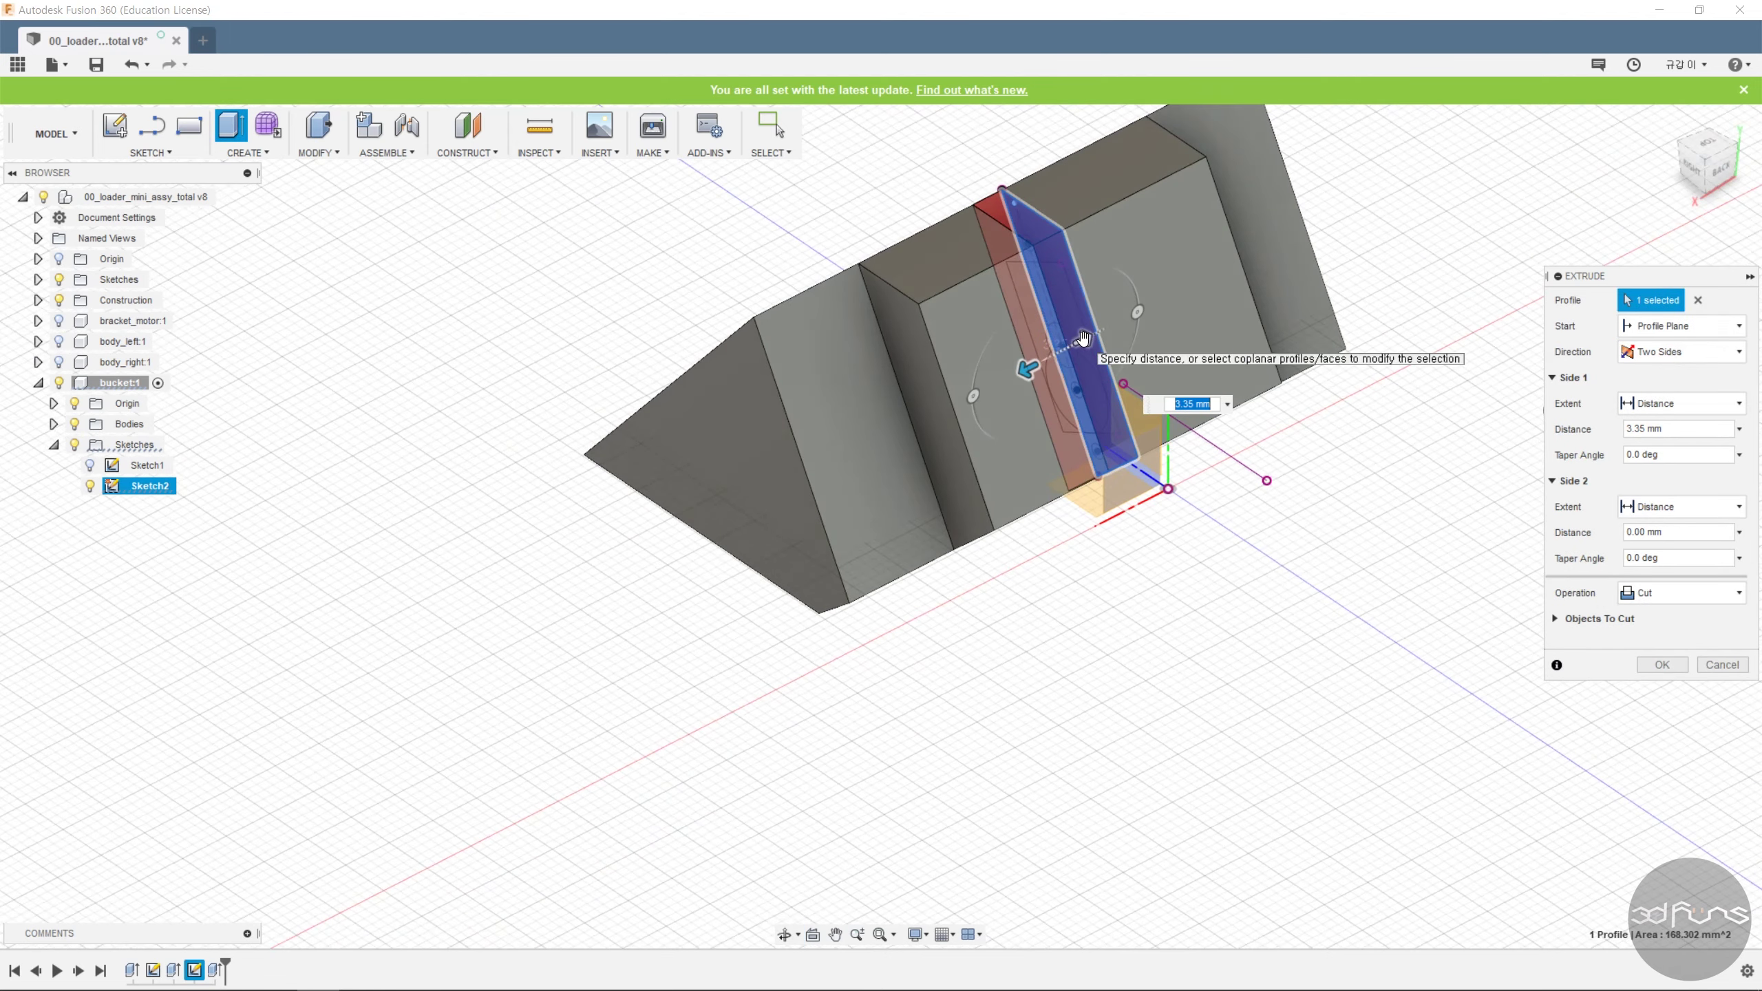
pyautogui.moveTo(1083, 339); pyautogui.dragTo(1144, 307)
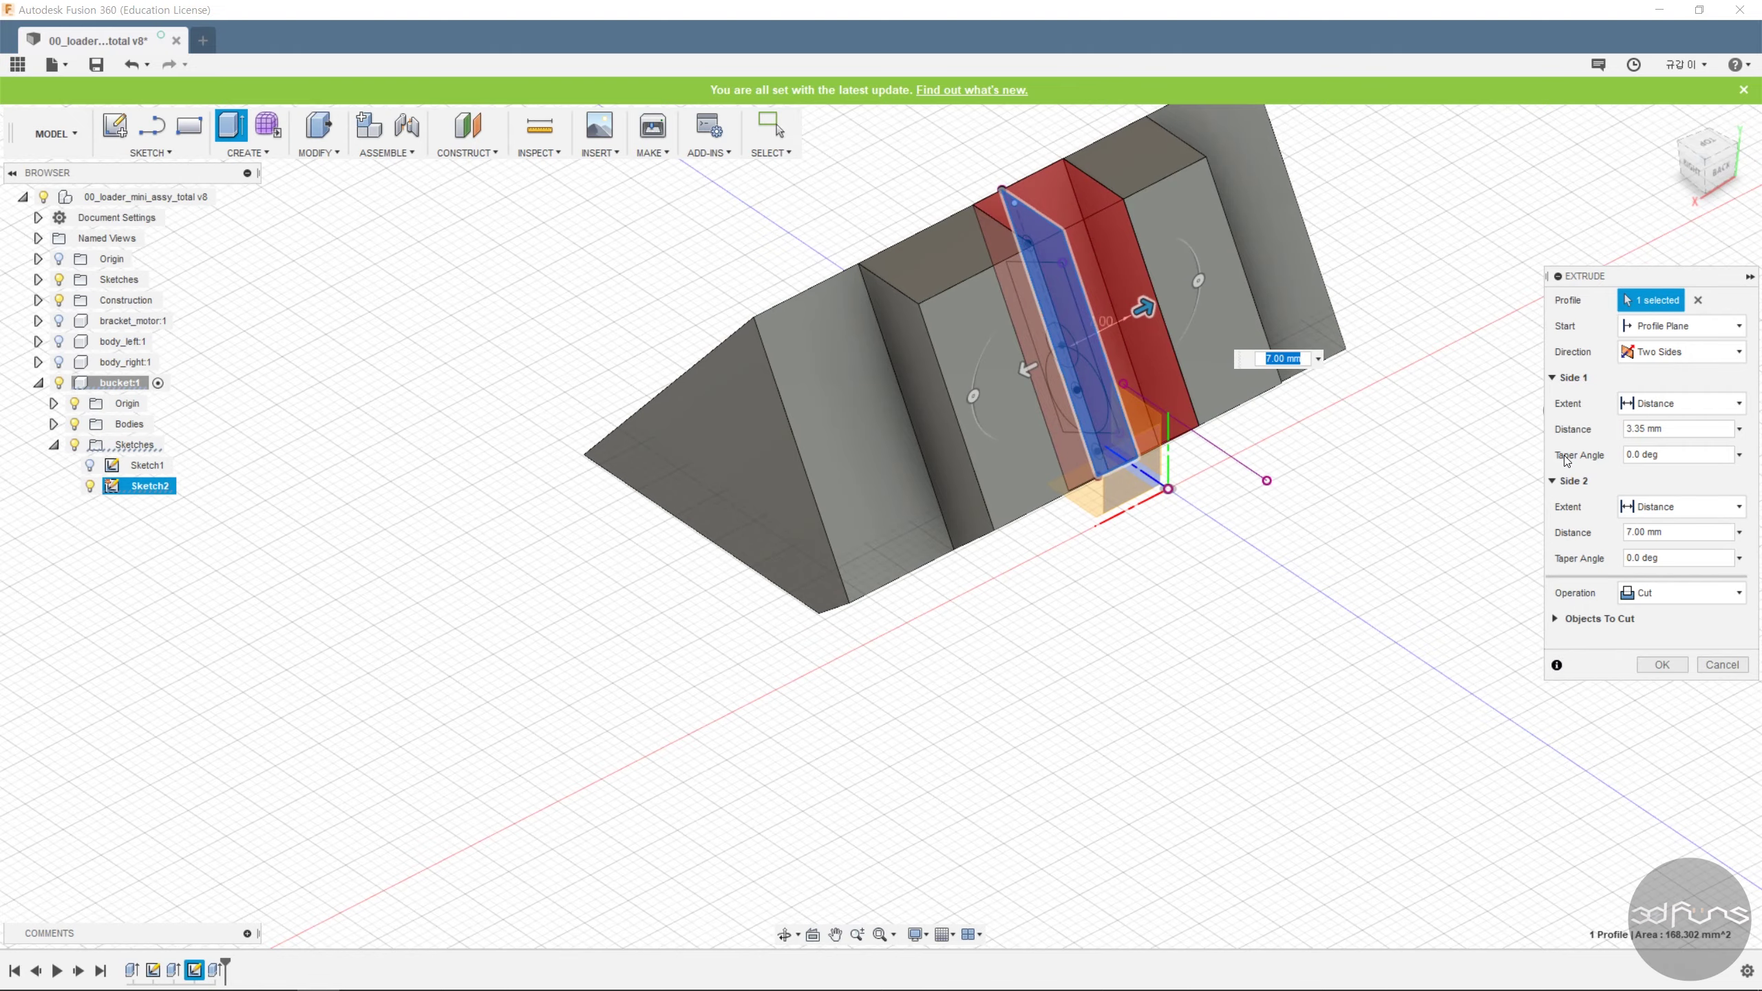
pyautogui.write('11.75')
pyautogui.click(1660, 665)
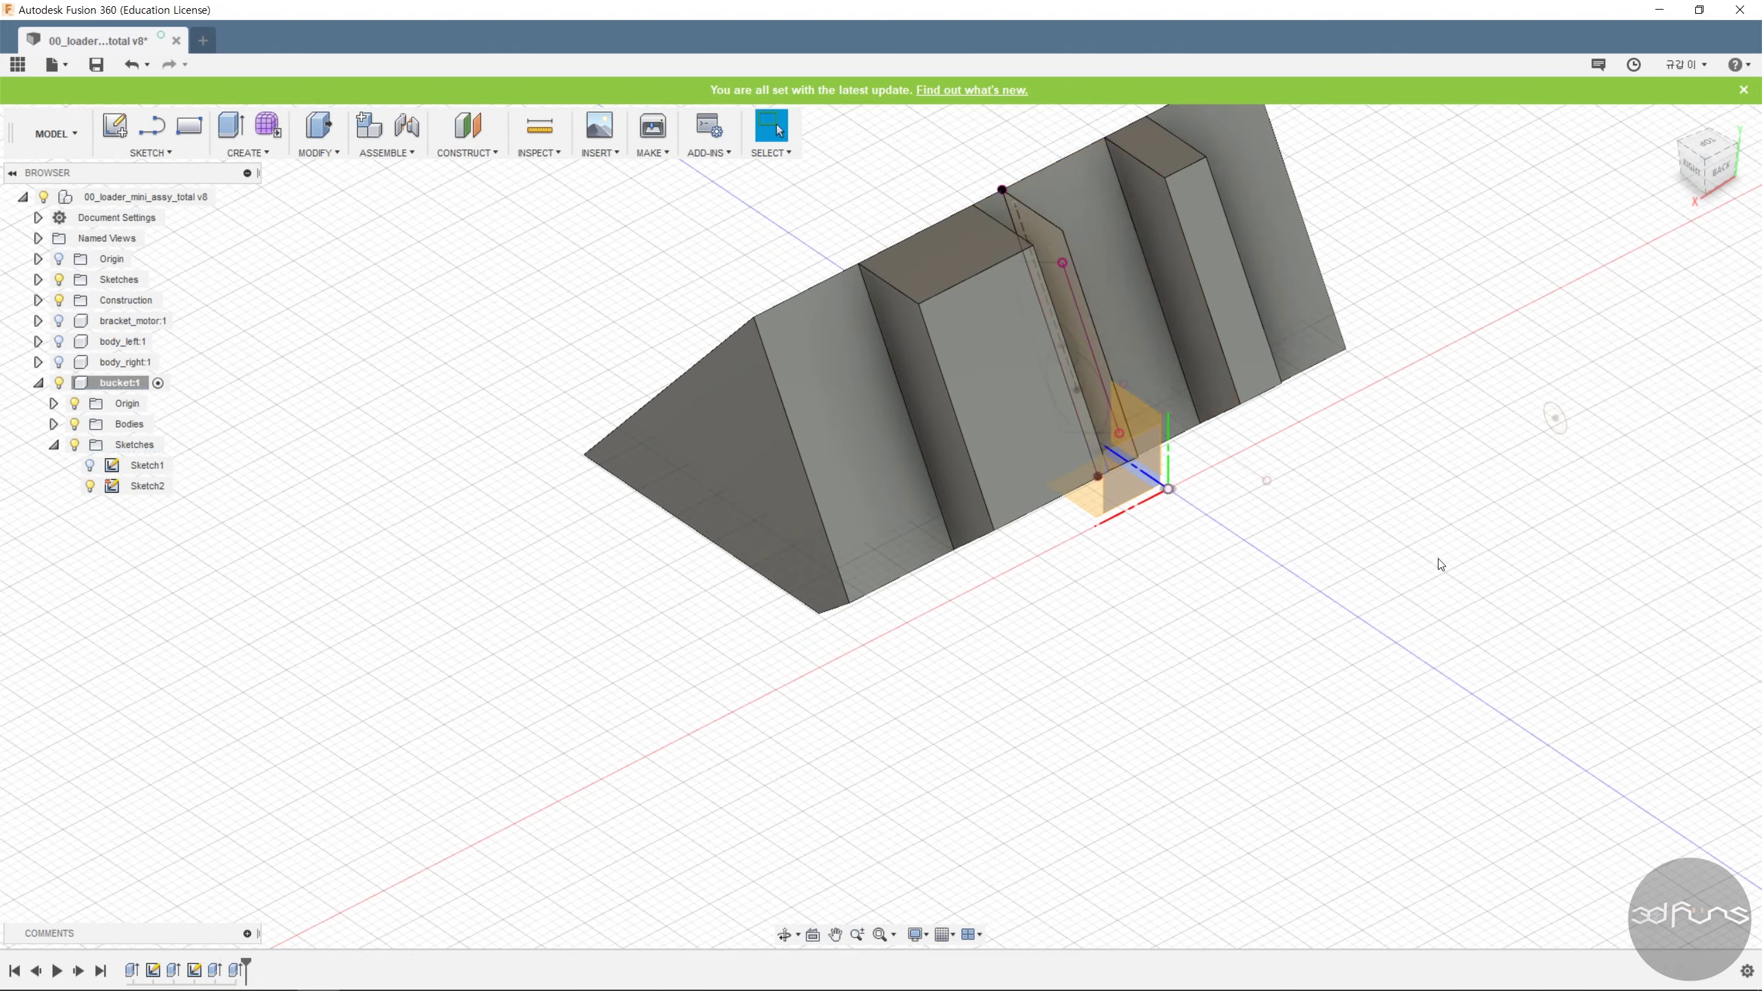
pyautogui.moveTo(1435, 563)
pyautogui.keyDown('shift'); pyautogui.mouseDown(button='middle')
pyautogui.moveTo(1231, 531)
pyautogui.moveTo(1397, 495)
pyautogui.moveTo(1406, 556)
pyautogui.mouseUp(button='middle'); pyautogui.keyUp('shift')
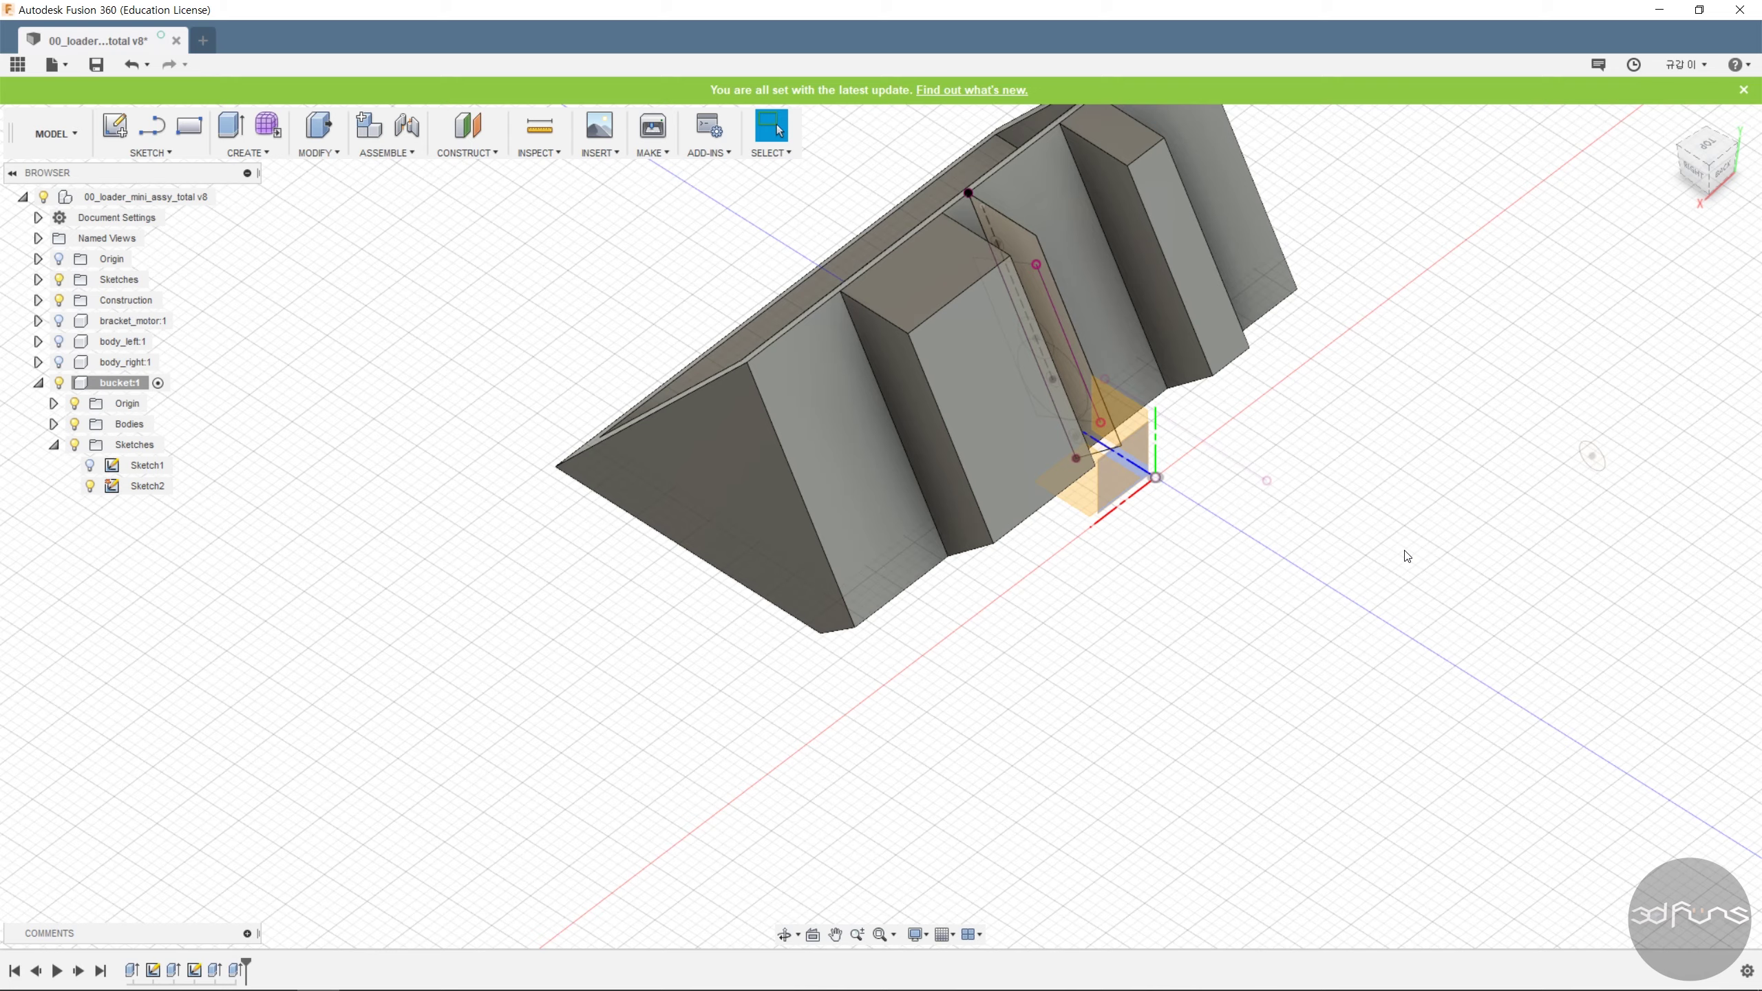
# Create a sketch on the origin plane parallel to the bucket's sides and project the four edges of the motor rectangle into it.
pyautogui.scroll(-2, 1414, 558)
pyautogui.click(151, 152)
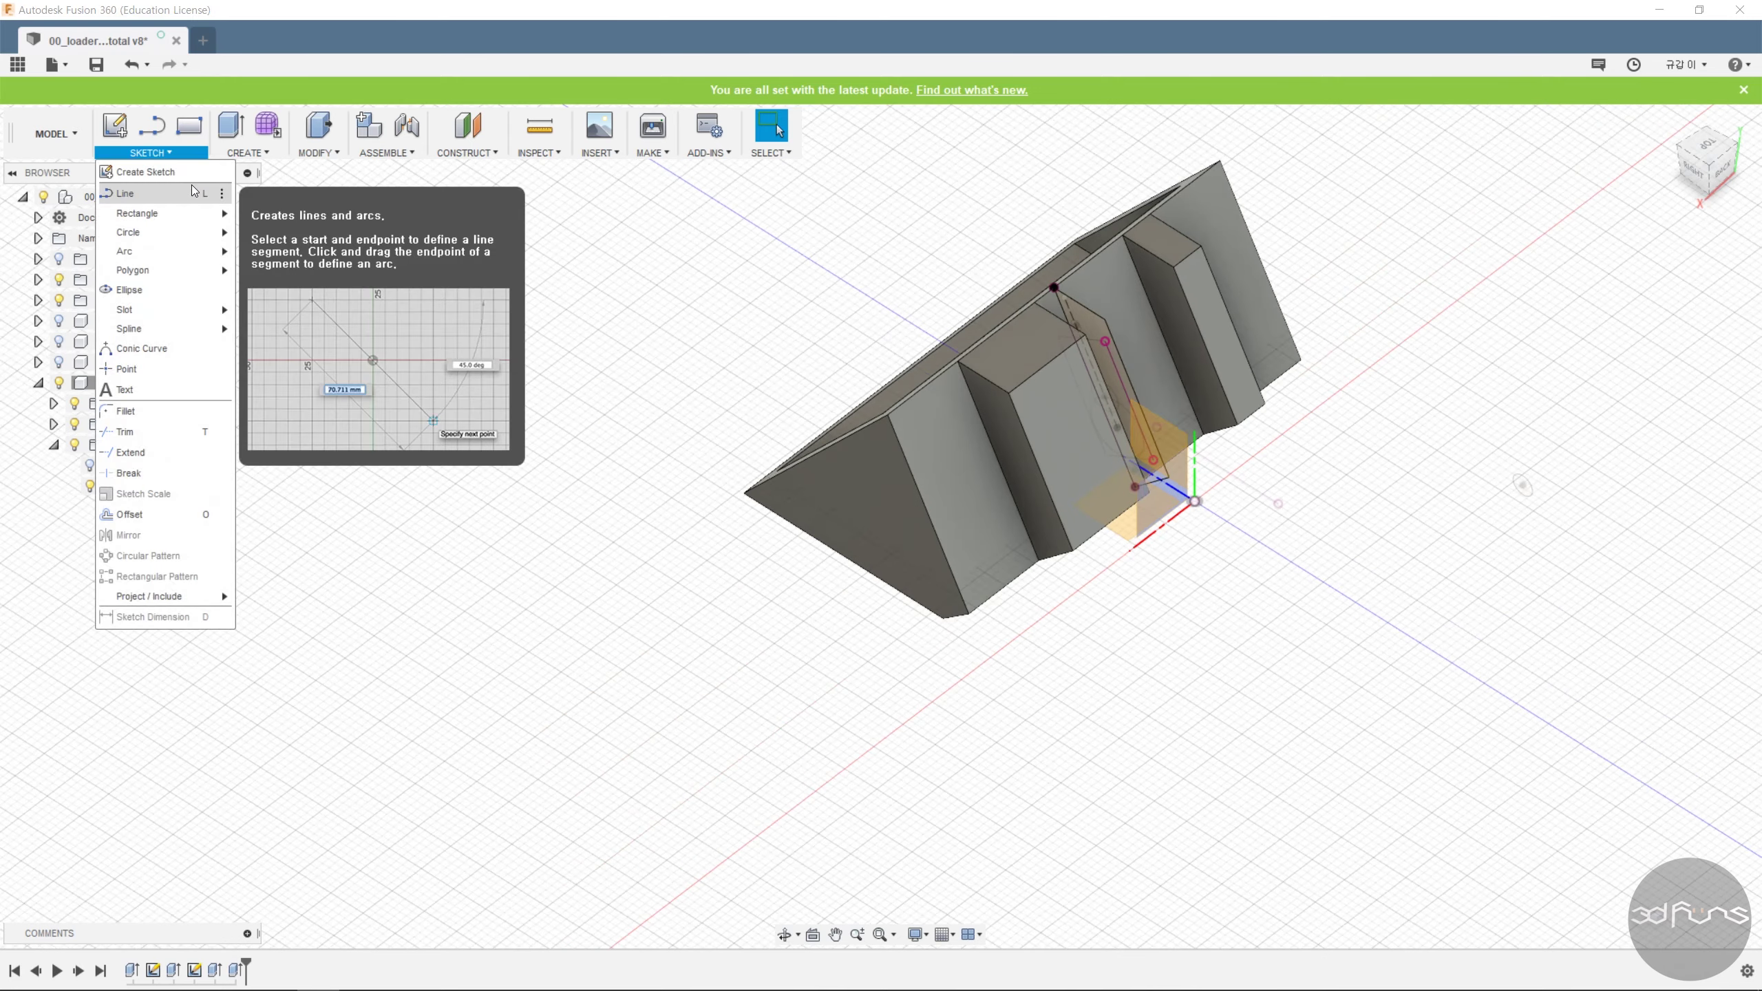
pyautogui.click(143, 165)
pyautogui.click(1166, 440)
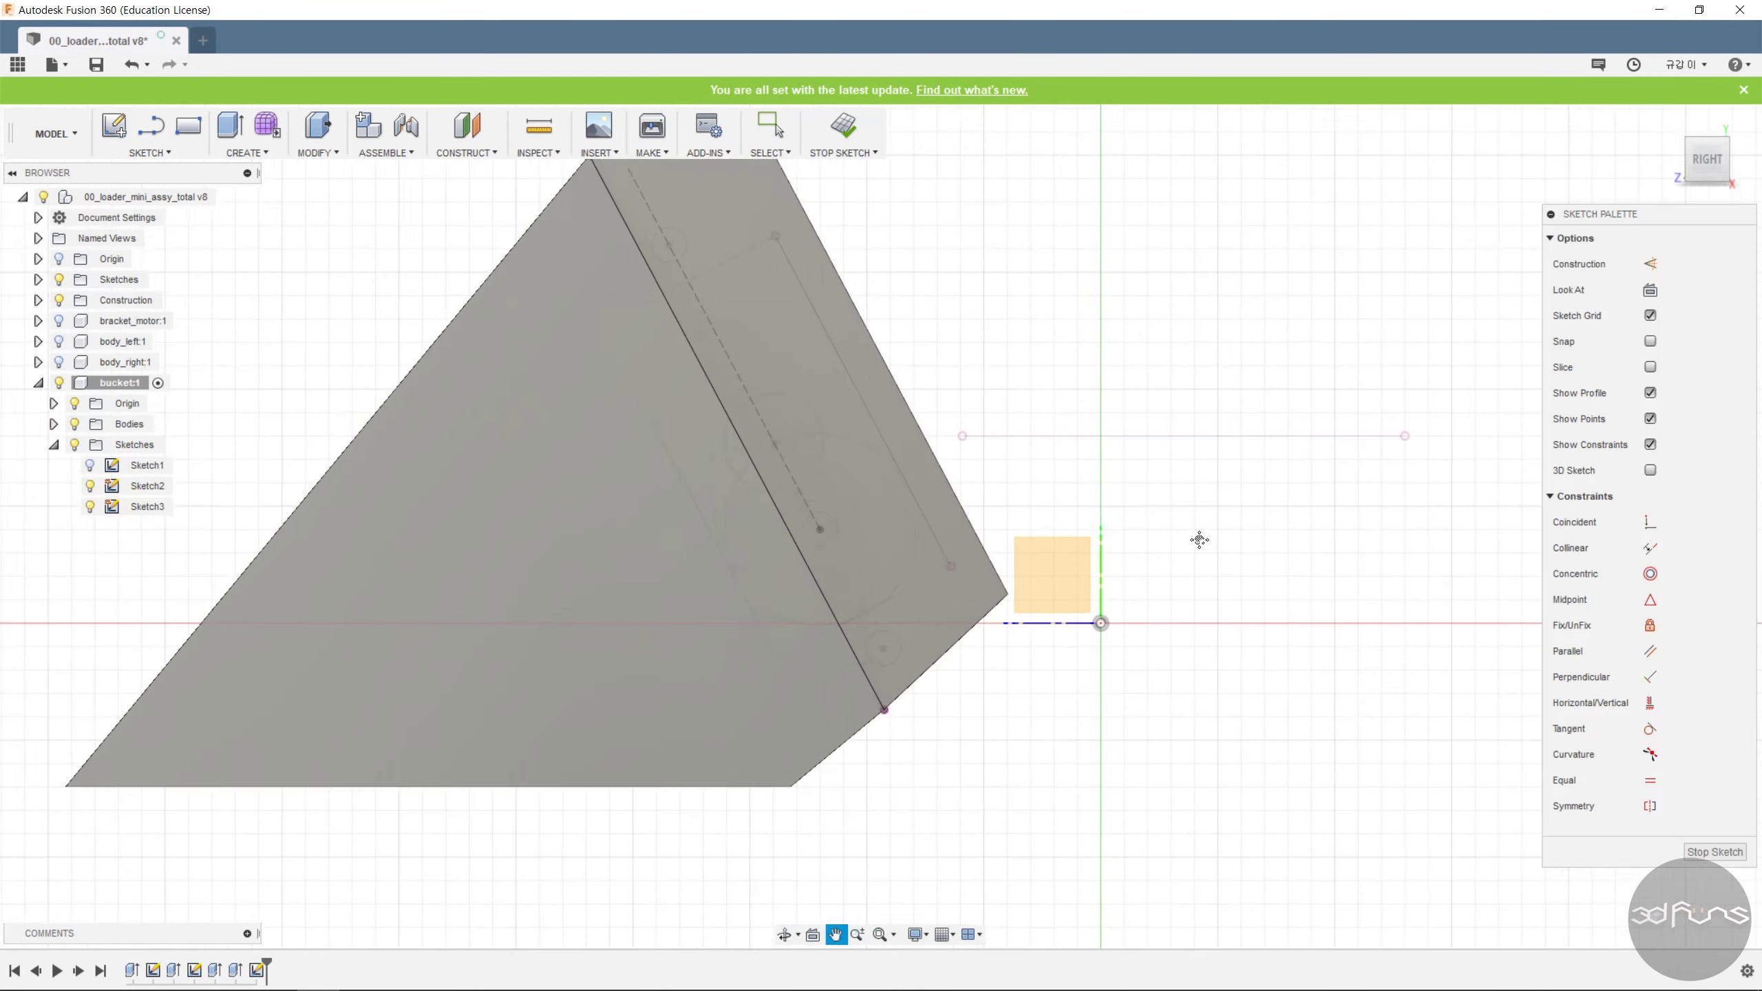
pyautogui.moveTo(1200, 539); pyautogui.dragTo(1302, 613)
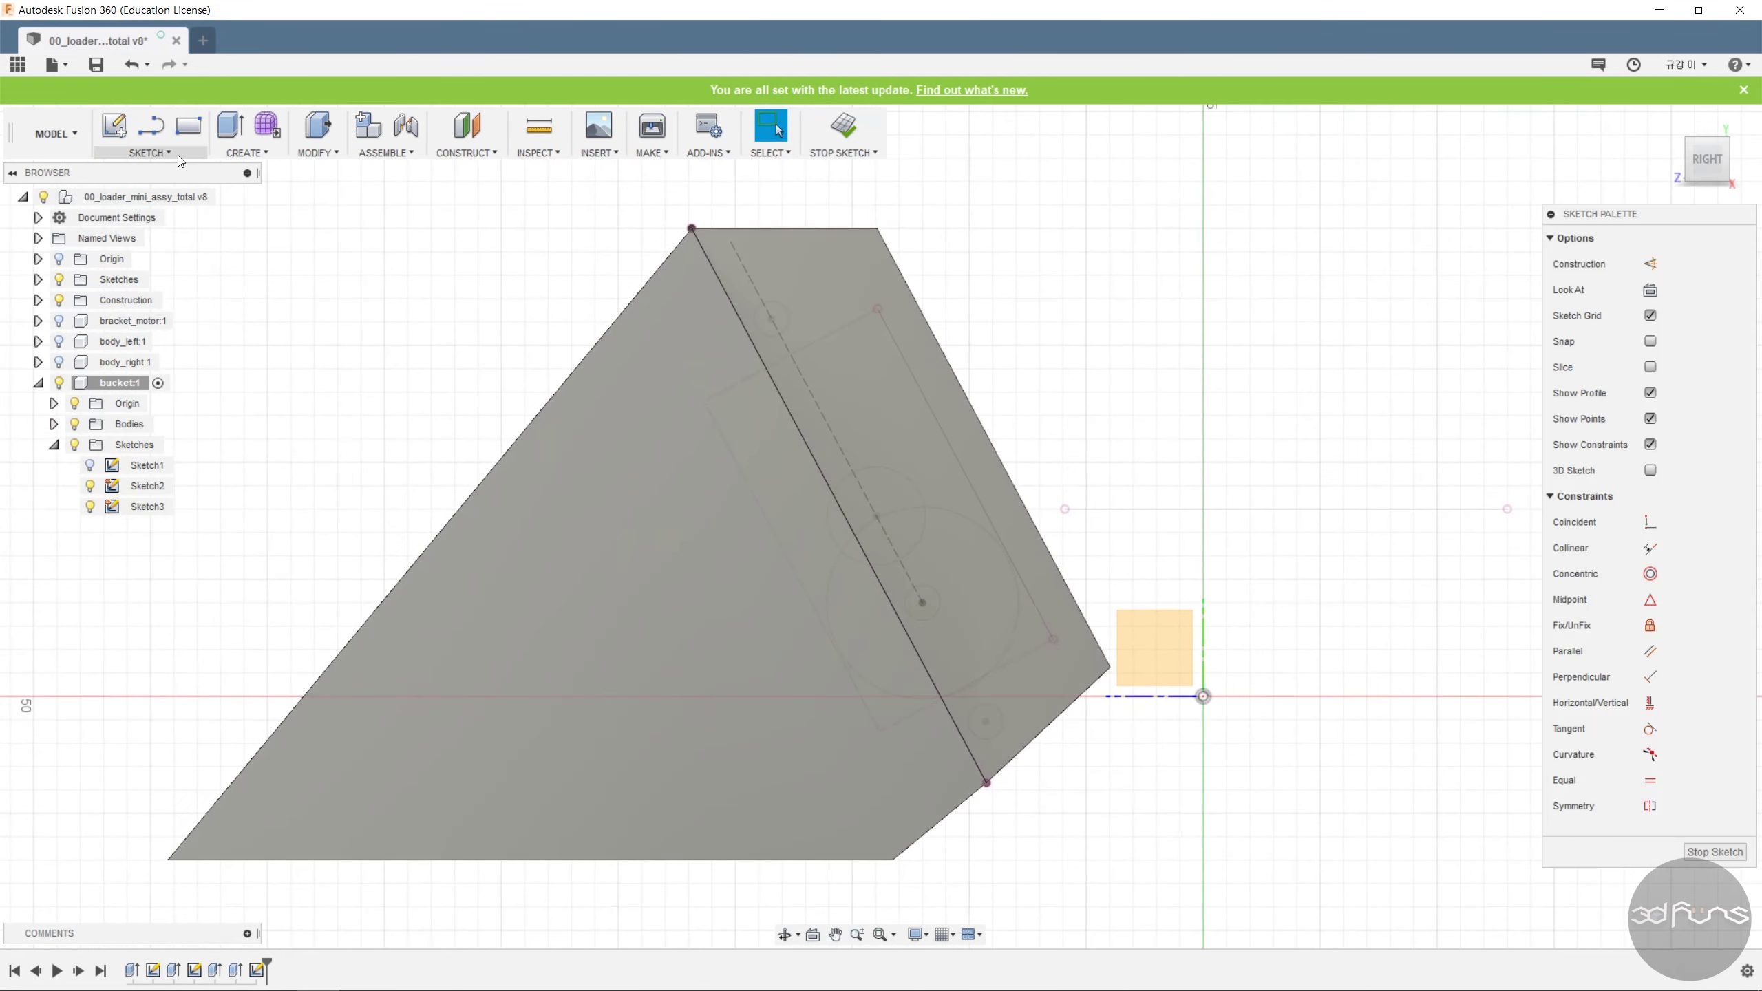
pyautogui.click(149, 152)
pyautogui.moveTo(173, 594)
pyautogui.click(267, 596)
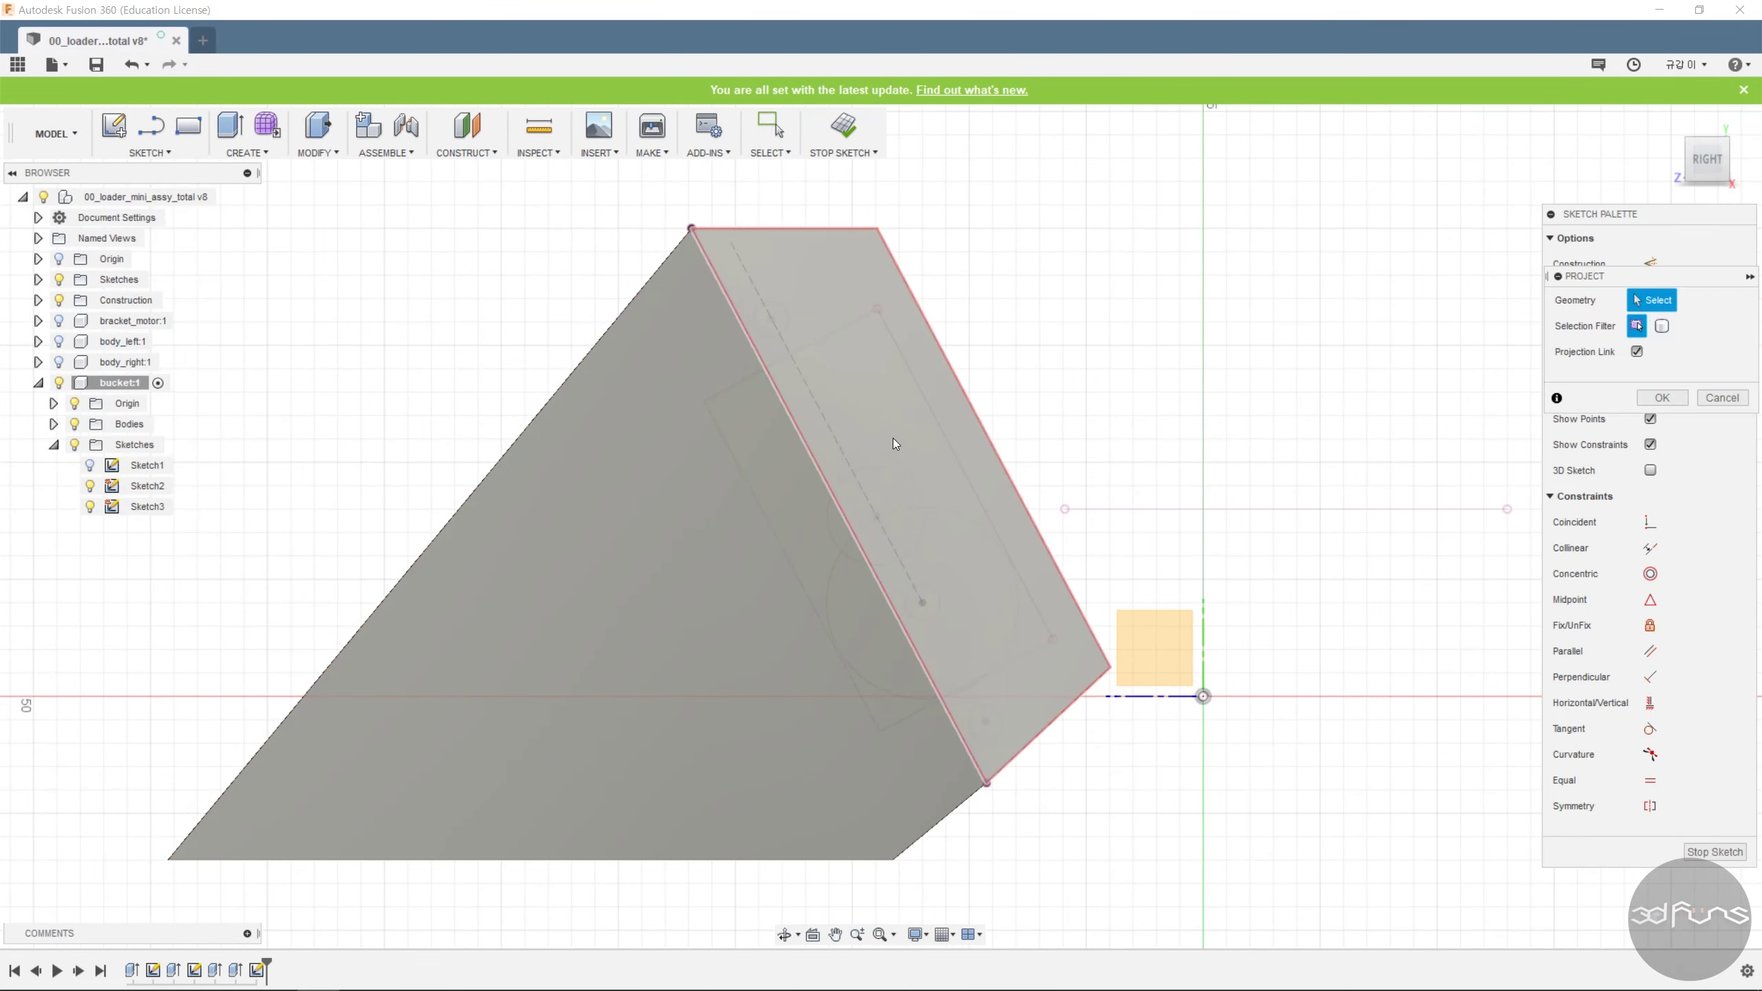
pyautogui.click(839, 330)
pyautogui.click(965, 474)
pyautogui.click(986, 674)
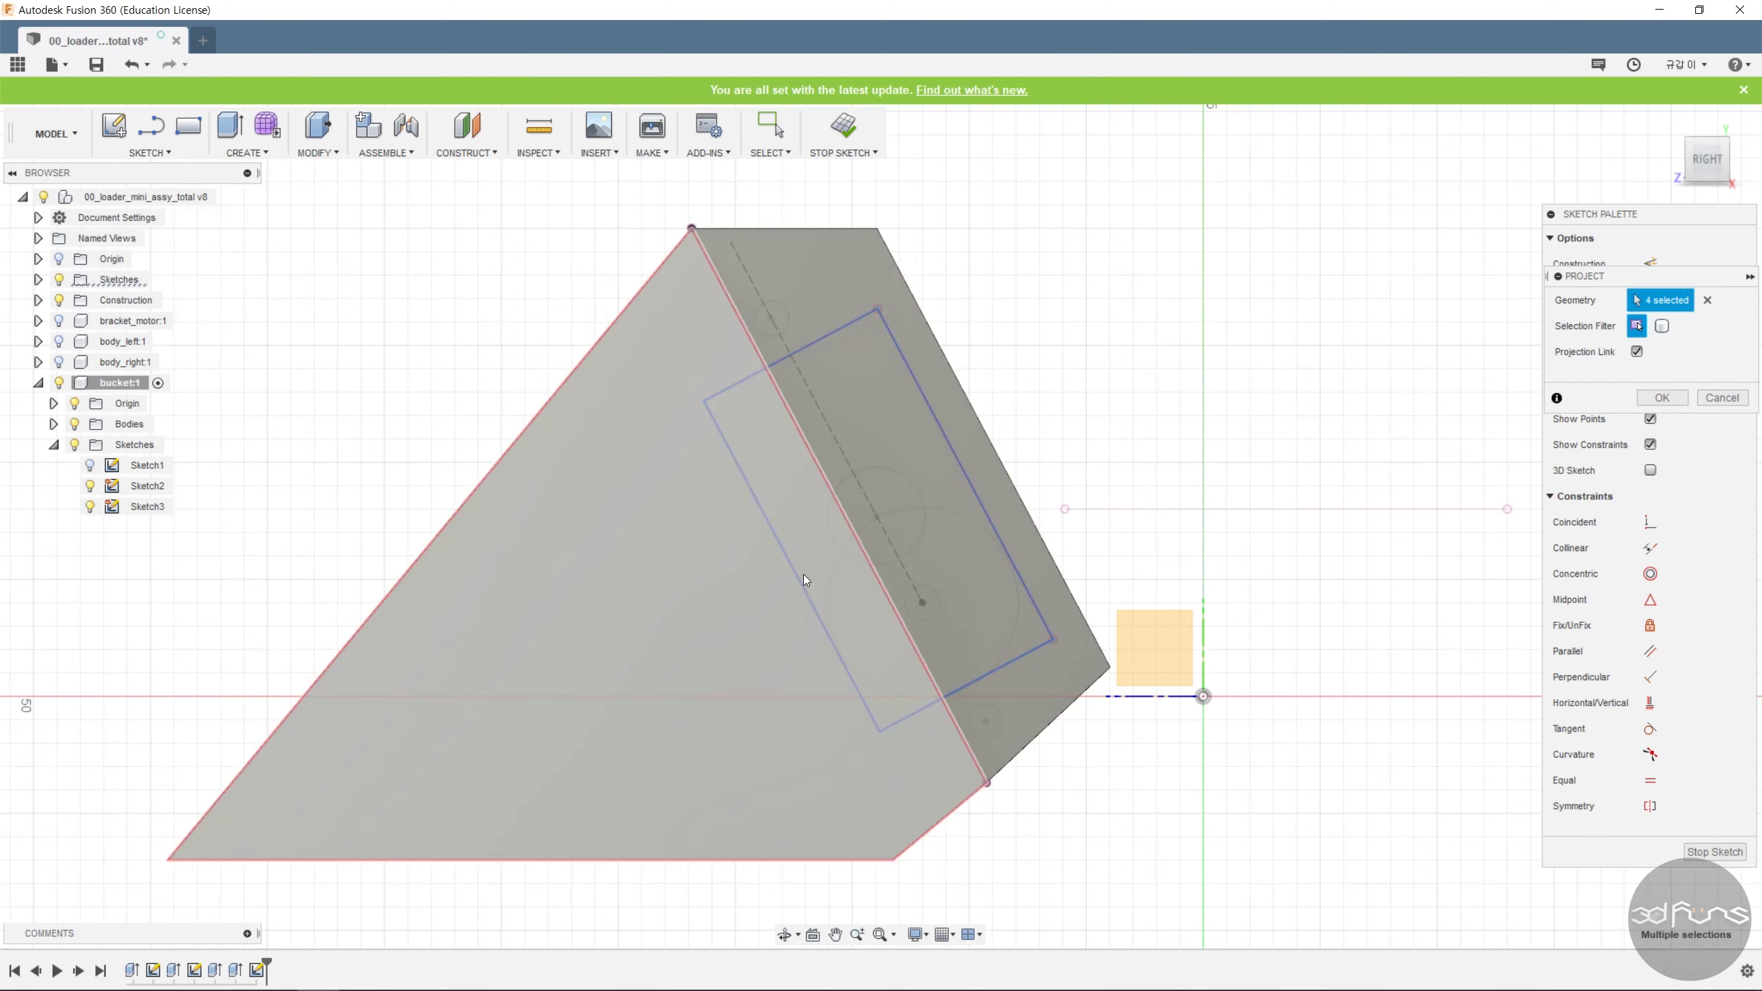
pyautogui.click(1662, 397)
# Offset the projected rectangle outward by 0.2 mm.
pyautogui.click(149, 152)
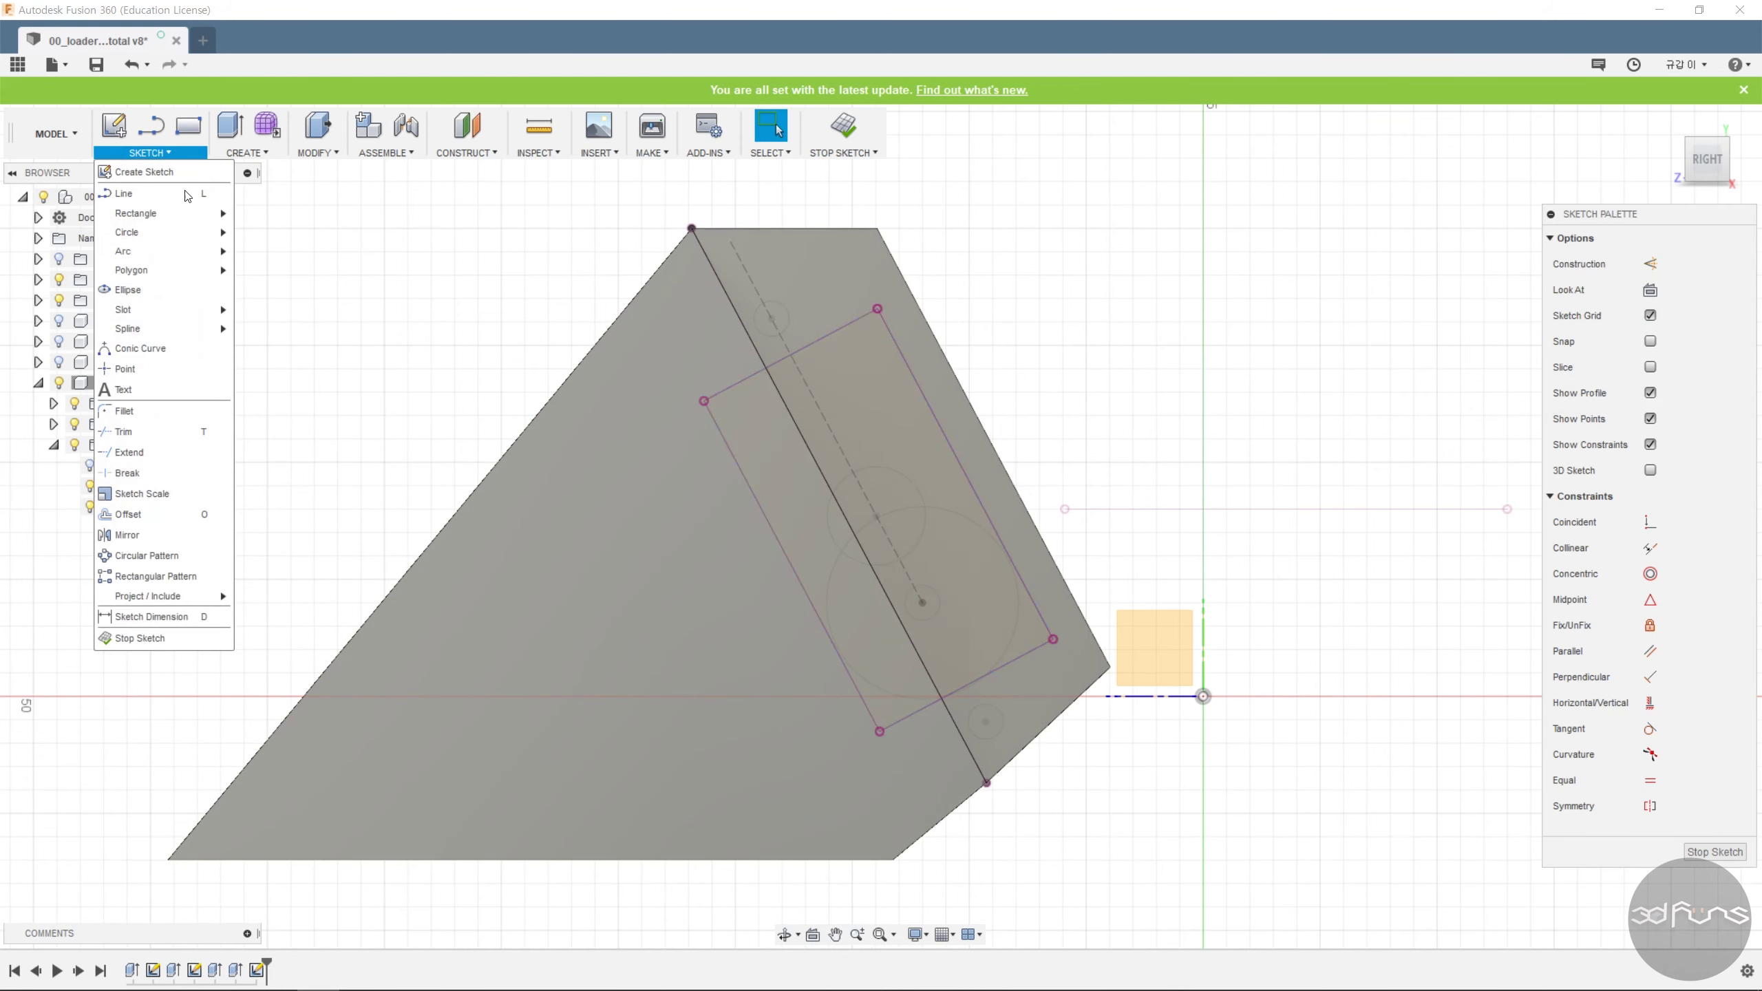
pyautogui.click(128, 514)
pyautogui.click(798, 349)
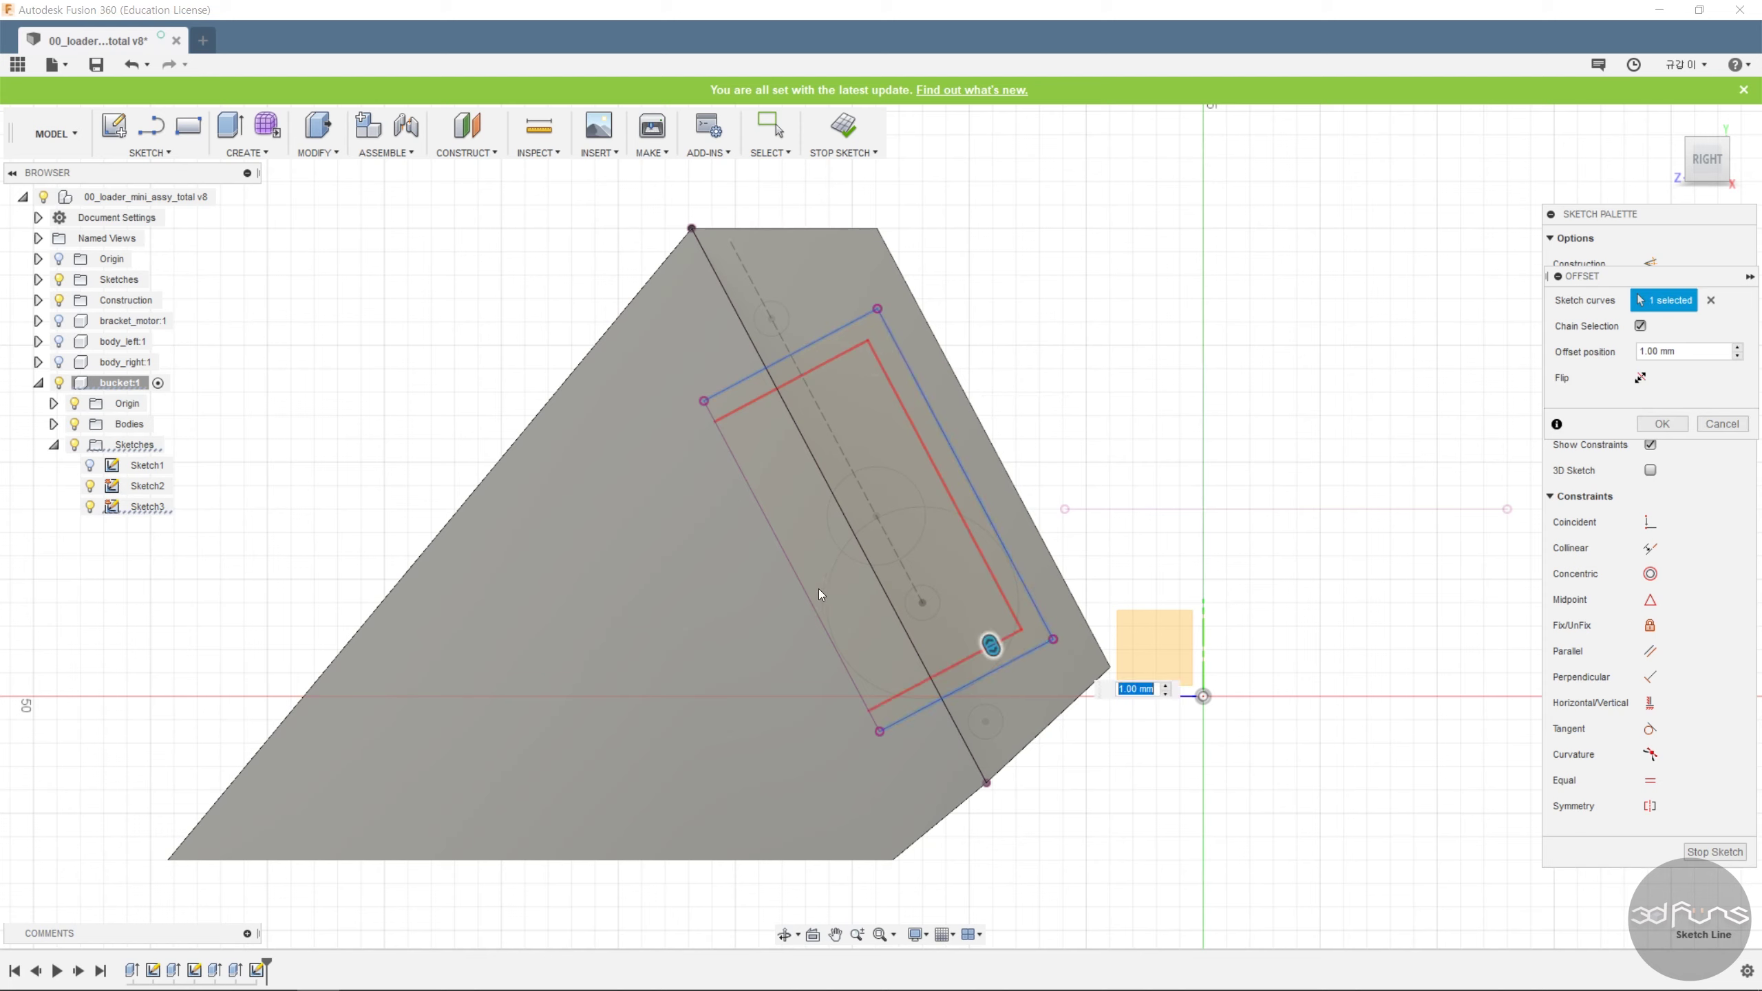
pyautogui.moveTo(824, 578); pyautogui.dragTo(775, 601)
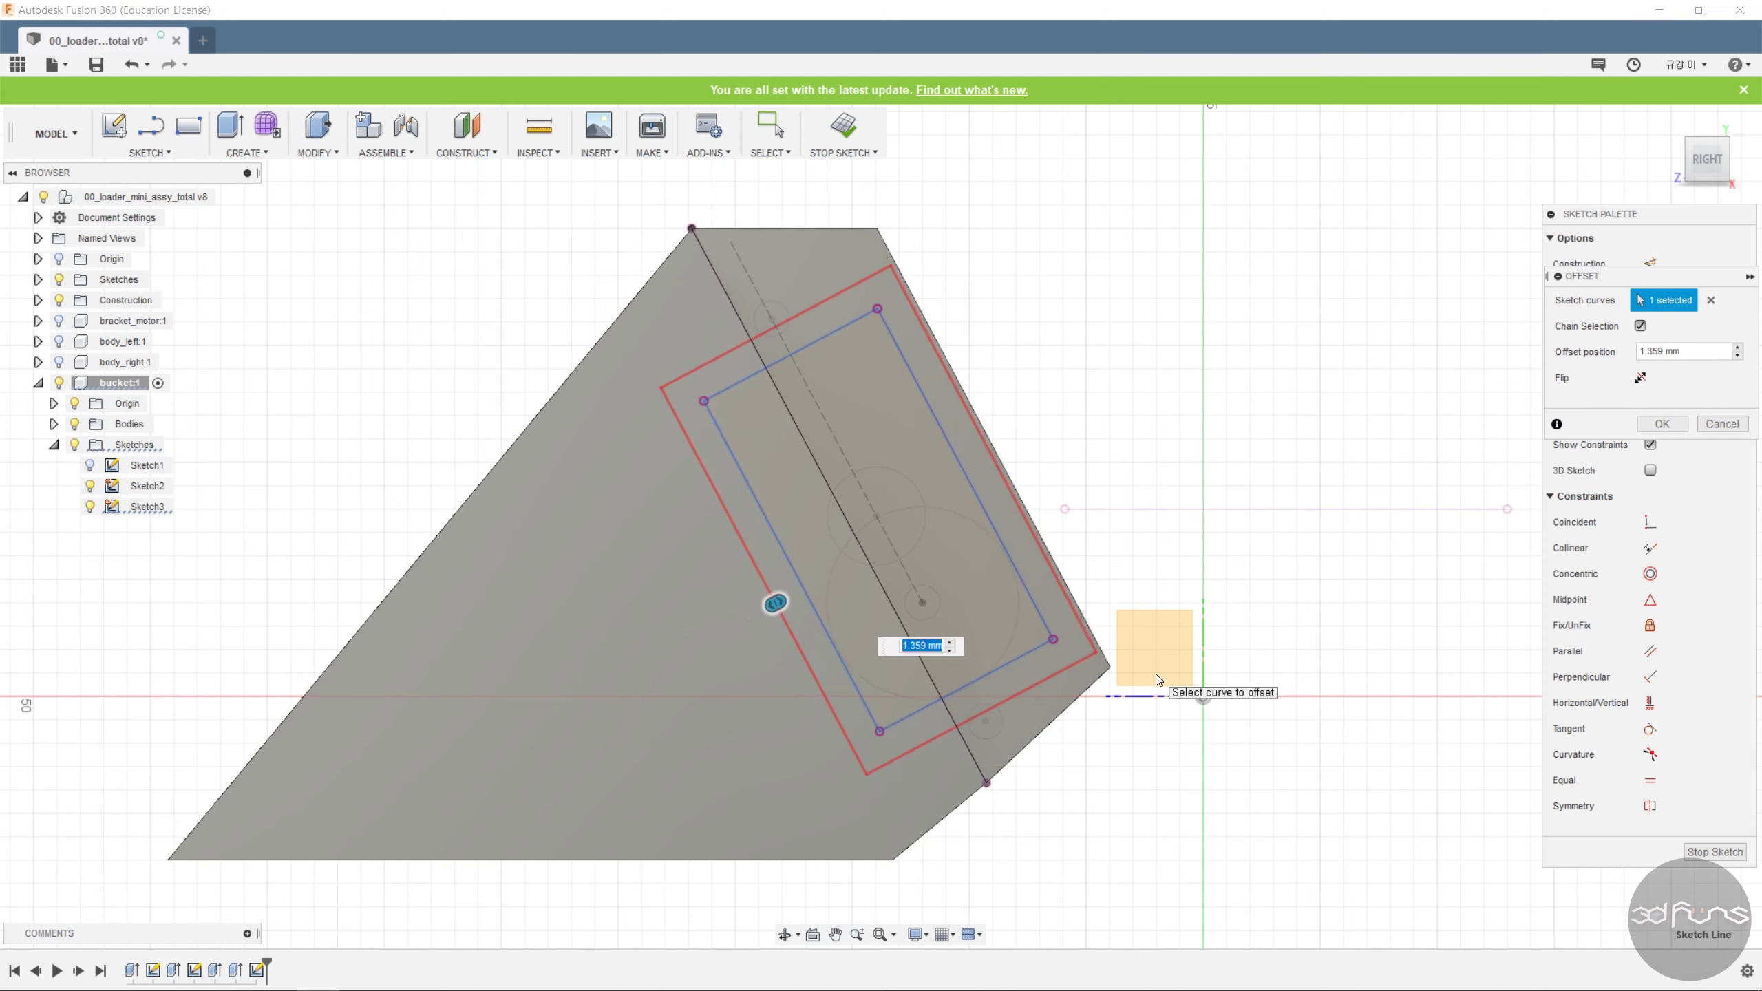
pyautogui.write('0.2')
pyautogui.press('Return')
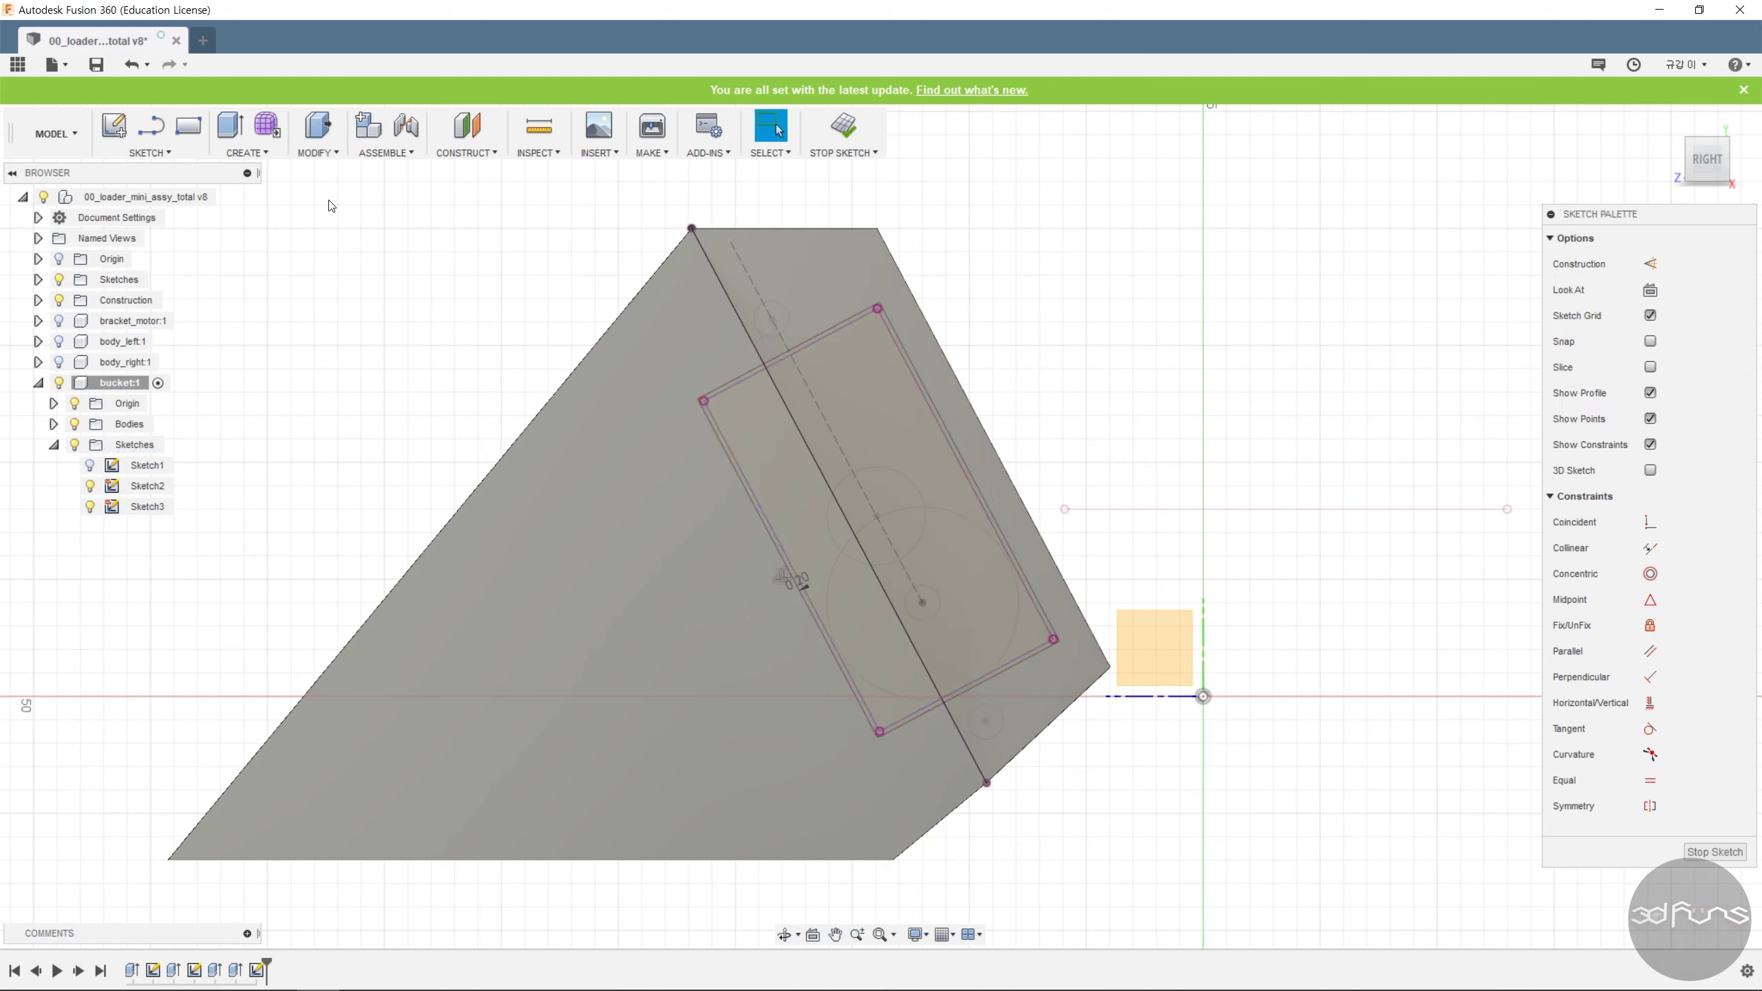
pyautogui.press('e')
pyautogui.keyDown('shift'); pyautogui.moveTo(883, 295); pyautogui.dragTo(1102, 309, button='middle'); pyautogui.keyUp('shift')
pyautogui.scroll(5, 1219, 136)
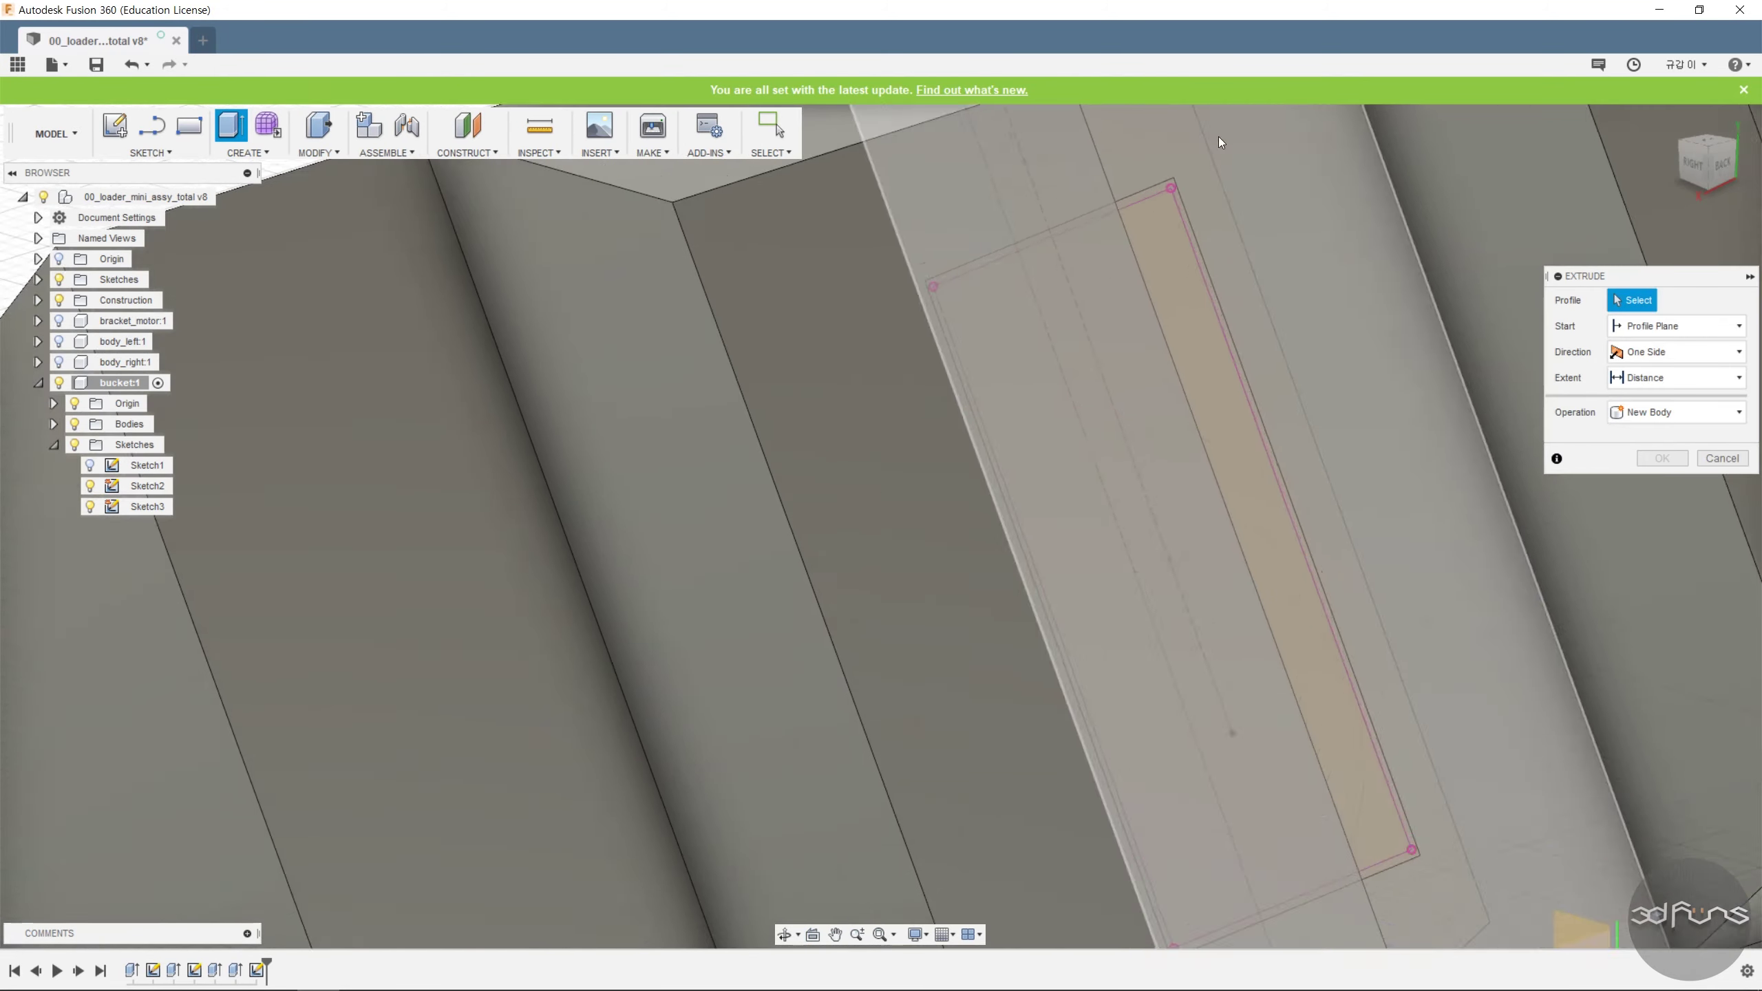
pyautogui.click(1156, 179)
pyautogui.scroll(-5, 1159, 224)
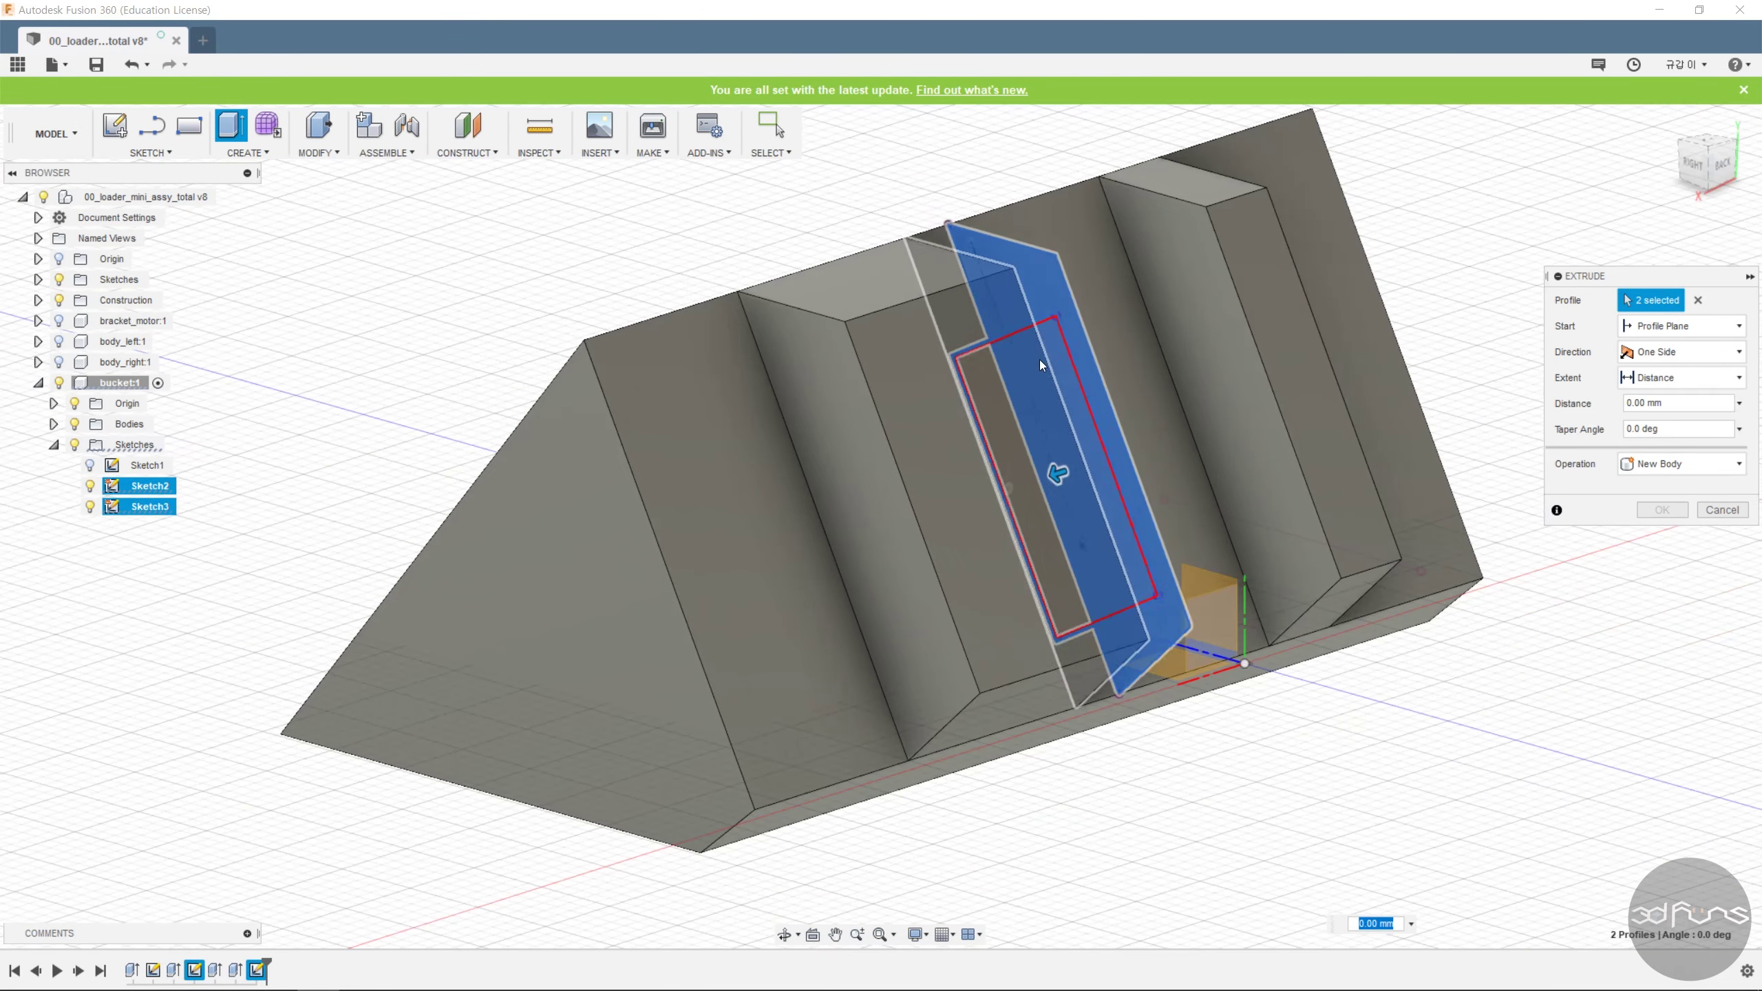
pyautogui.click(1721, 510)
# Cut the full offset rectangle, including its thin border, 8.1 mm into the wide mount block.
pyautogui.scroll(5, 1048, 326)
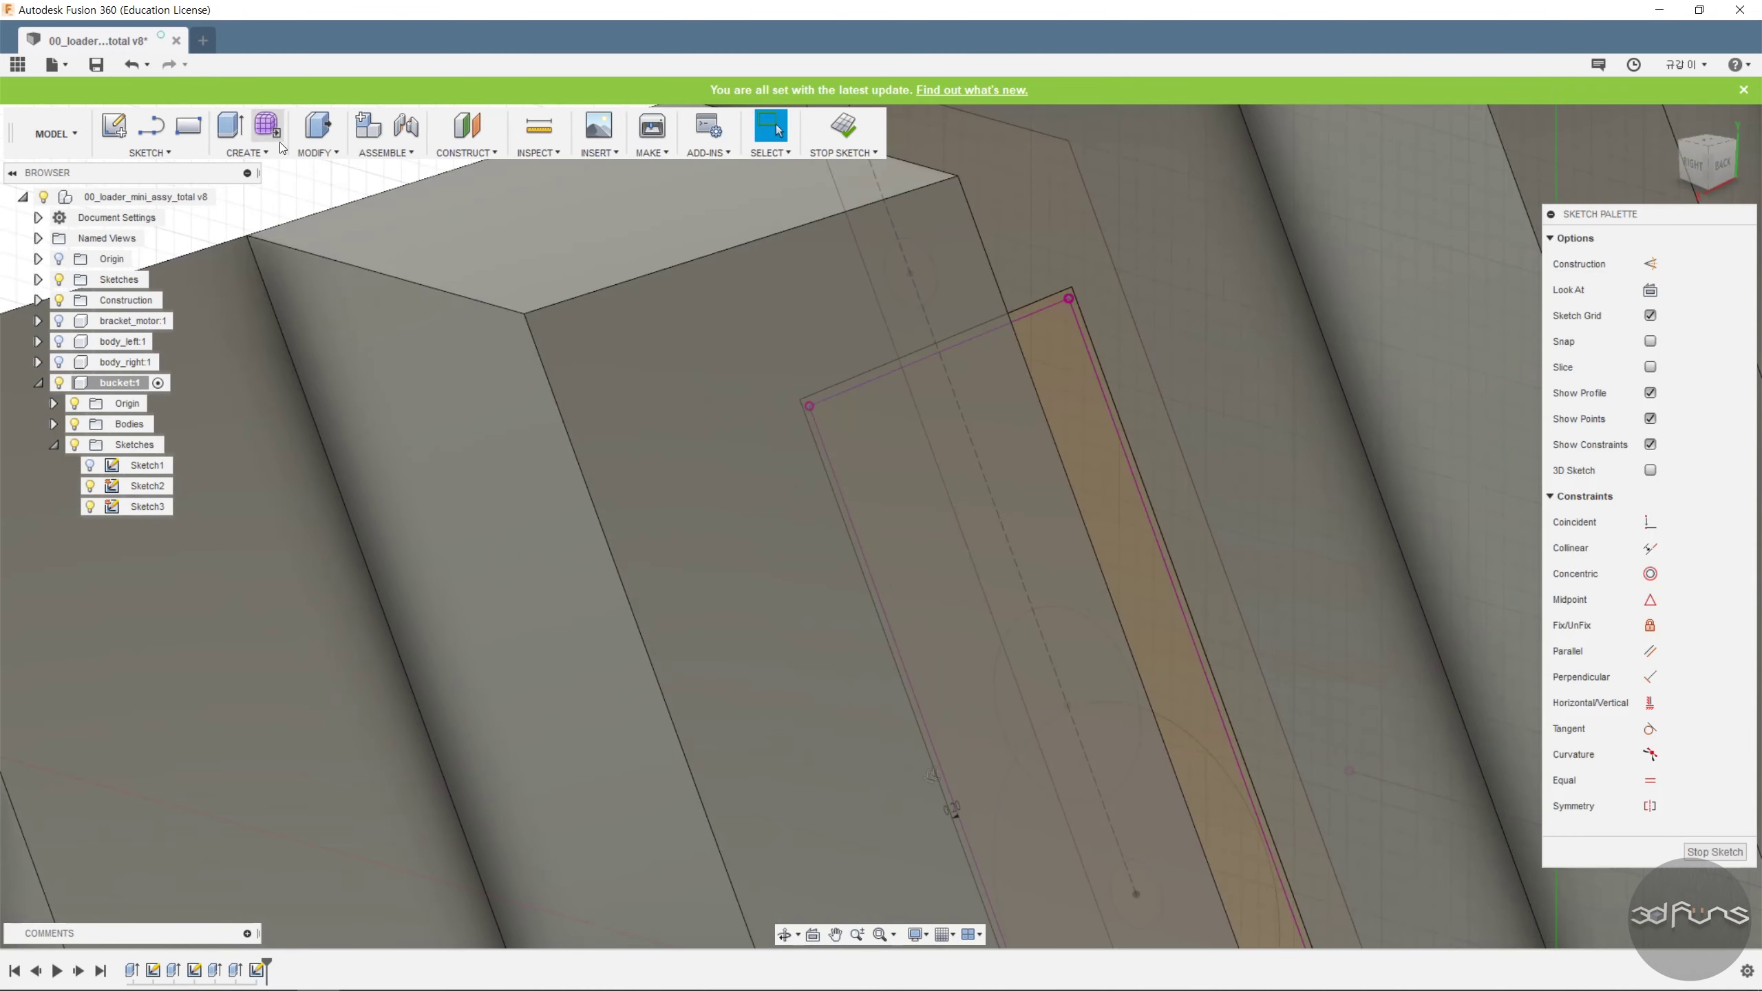
pyautogui.click(233, 128)
pyautogui.scroll(2, 1054, 303)
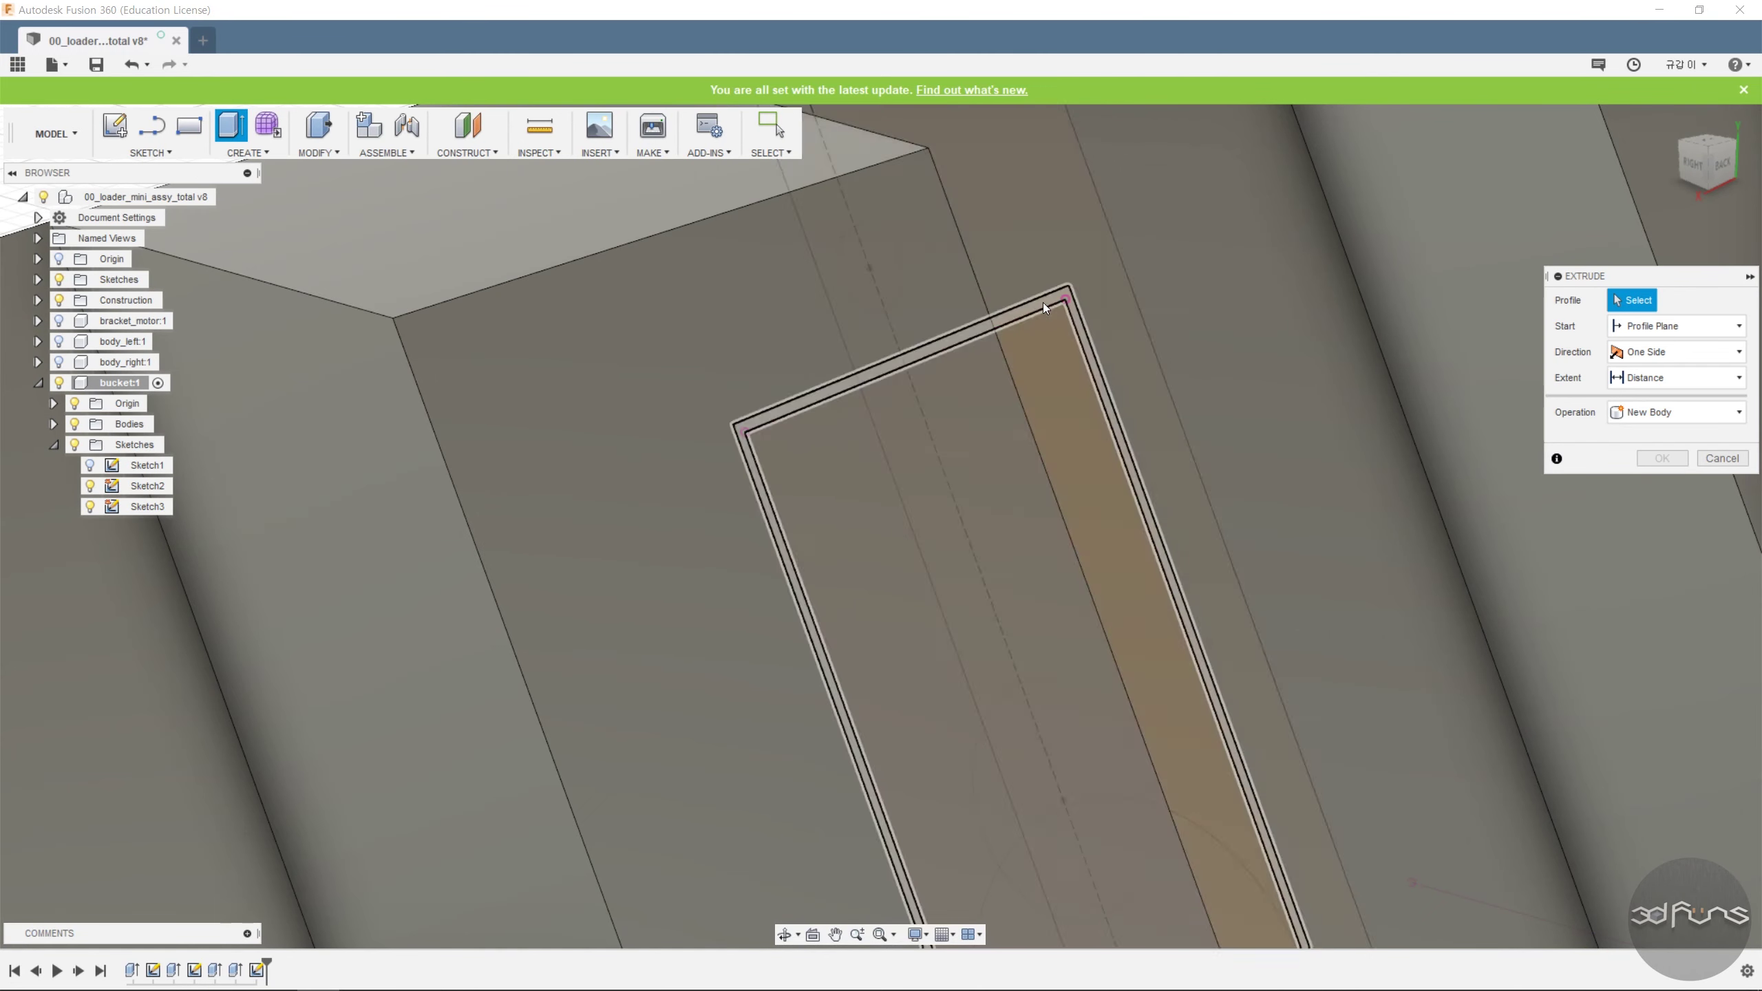
pyautogui.click(1044, 304)
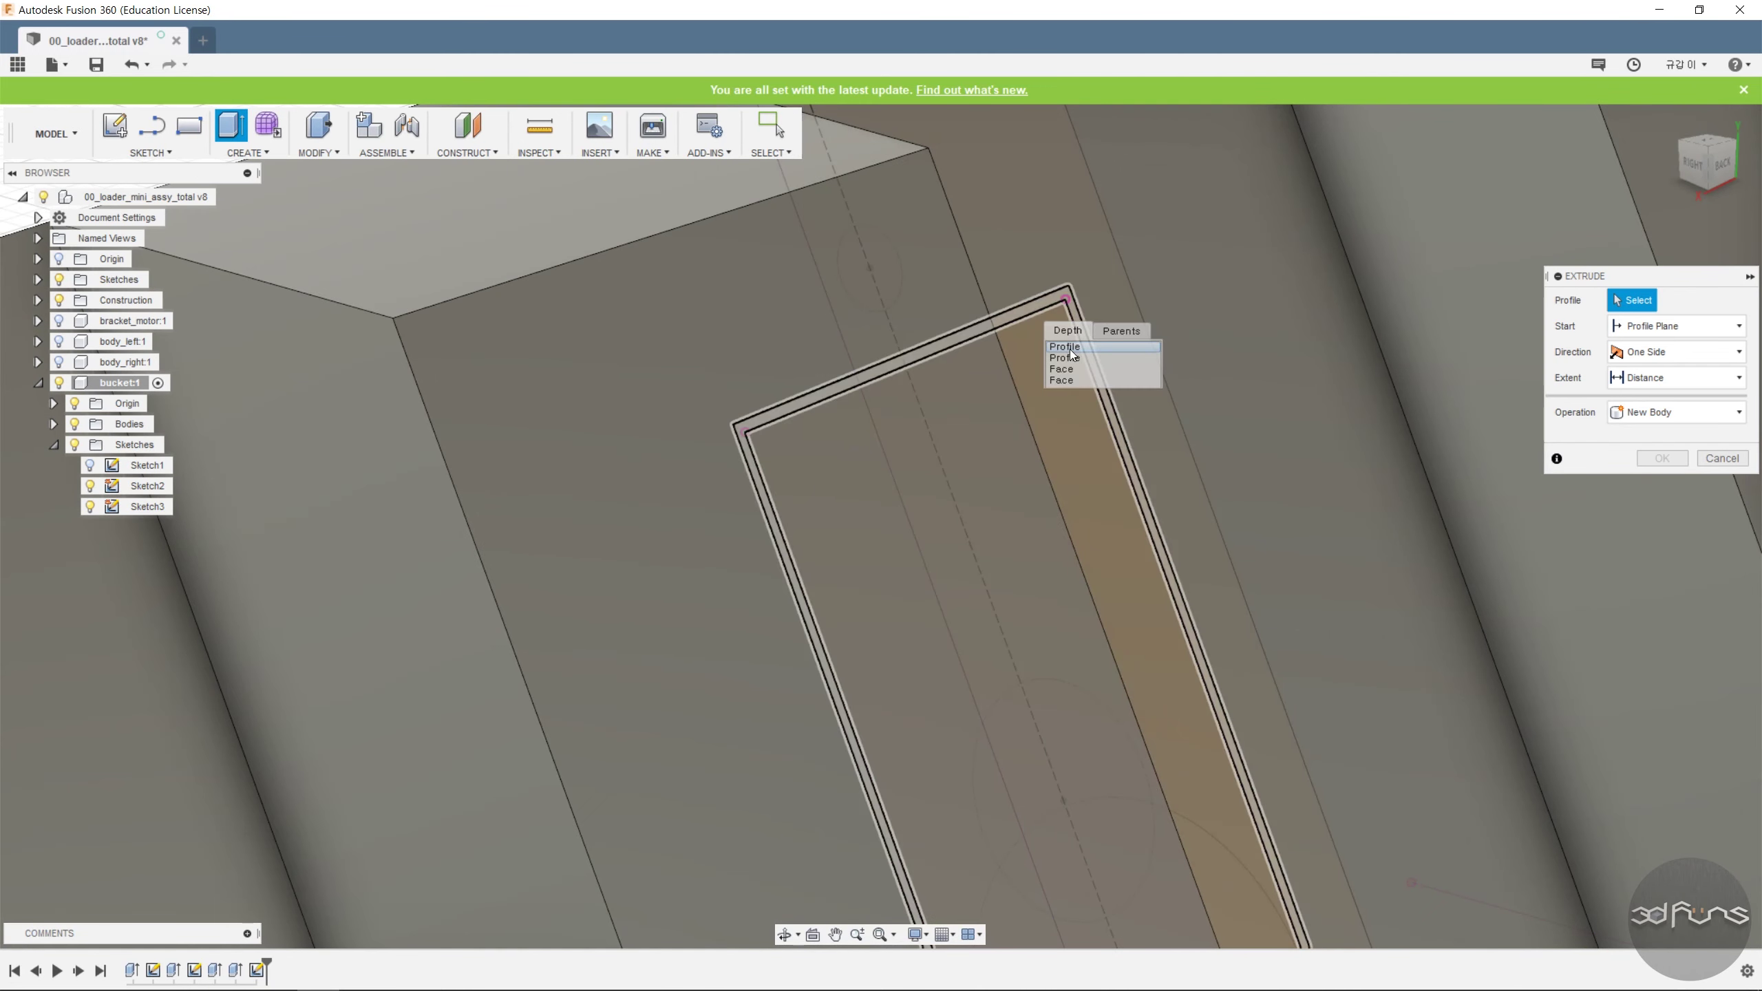
pyautogui.click(1071, 354)
pyautogui.scroll(-10, 1042, 426)
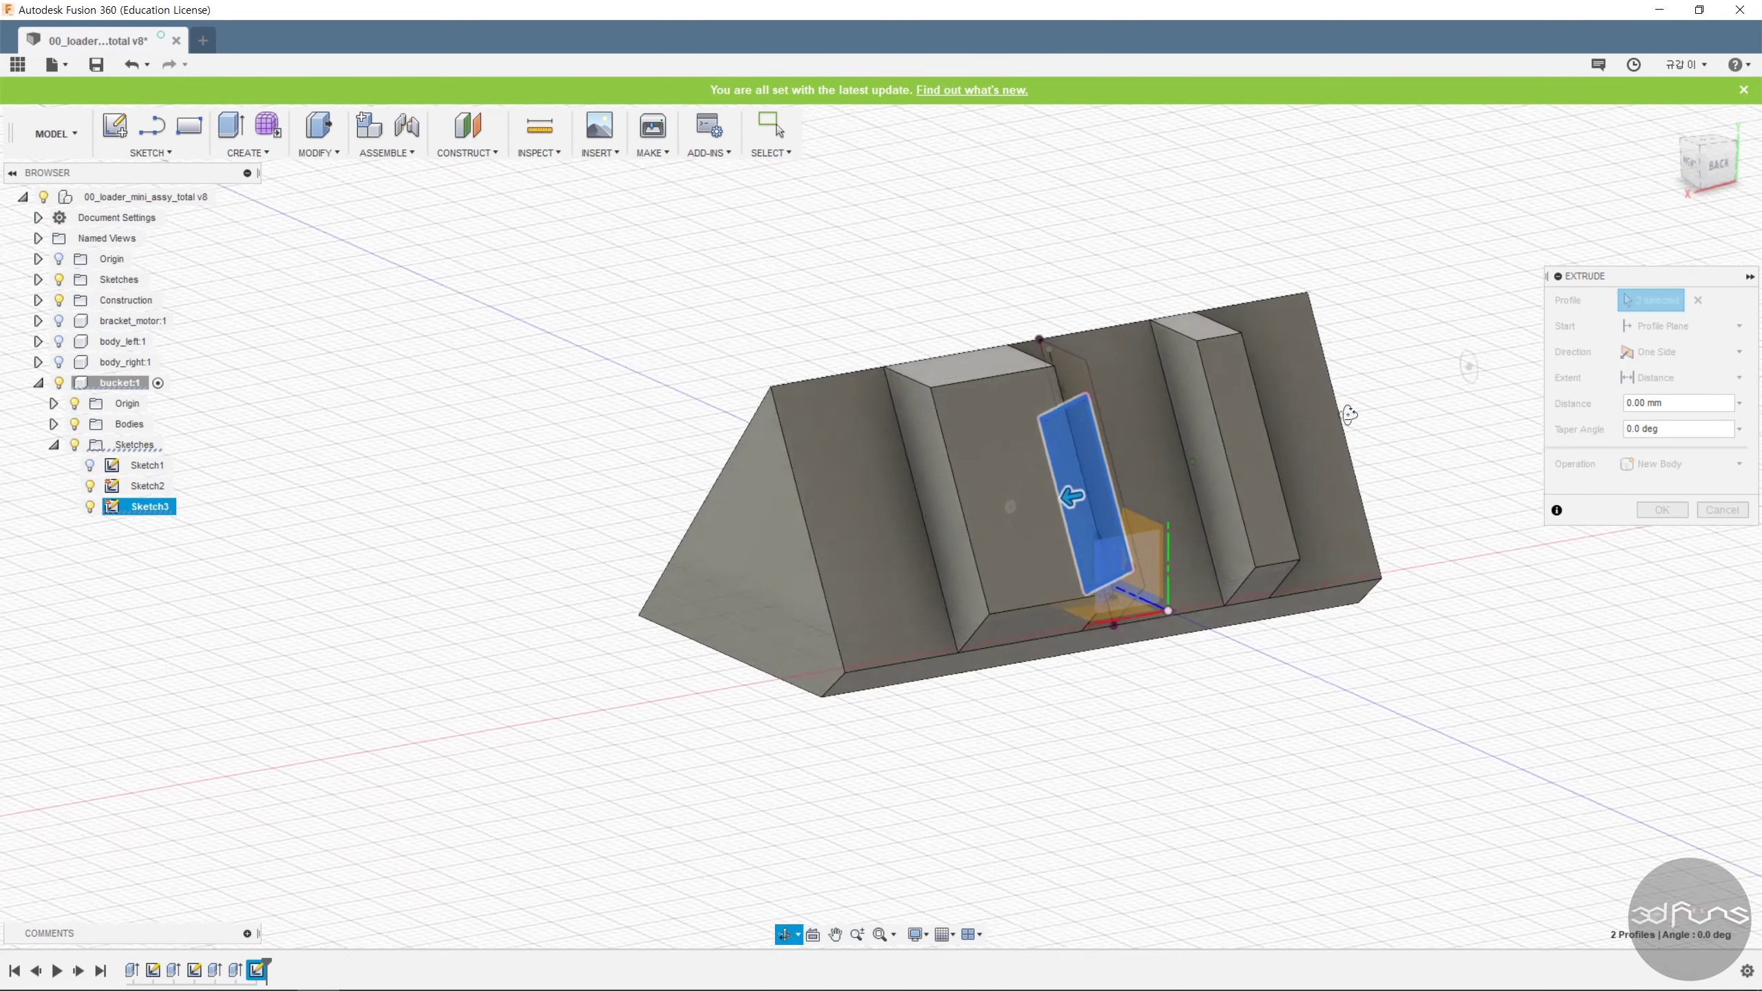
pyautogui.moveTo(1079, 496); pyautogui.dragTo(1019, 506)
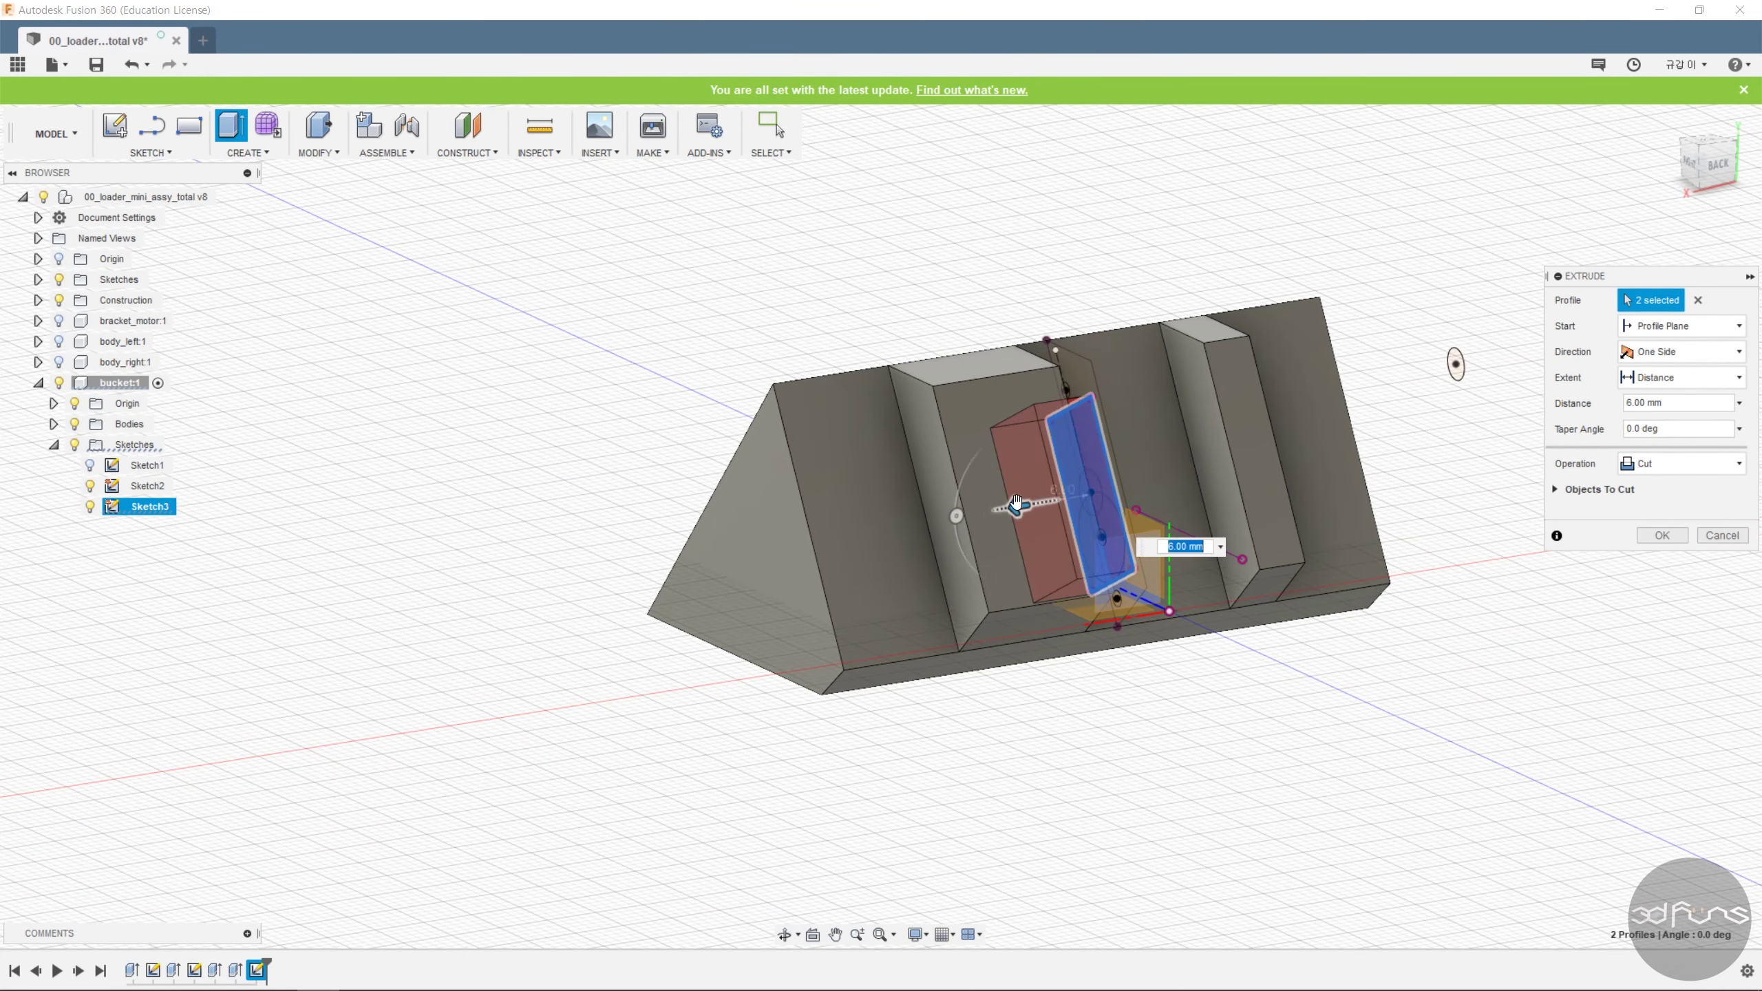
pyautogui.keyDown('shift'); pyautogui.moveTo(1291, 717); pyautogui.dragTo(1694, 618, button='middle'); pyautogui.keyUp('shift')
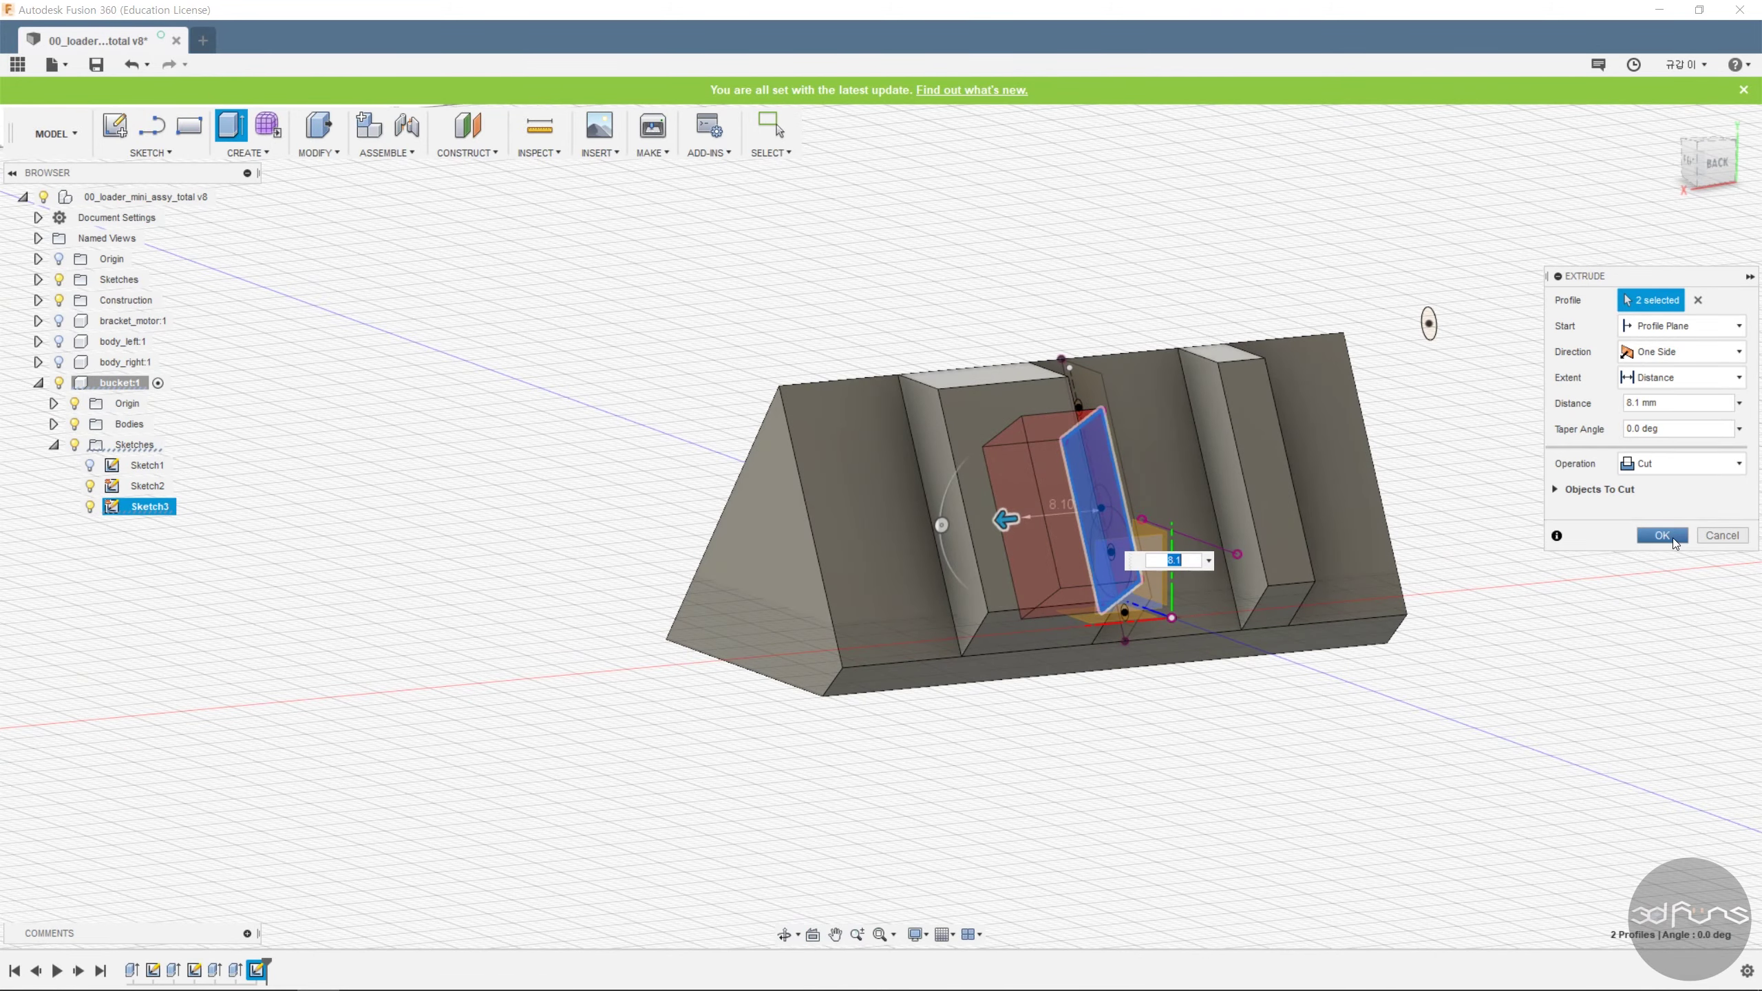
pyautogui.click(1662, 535)
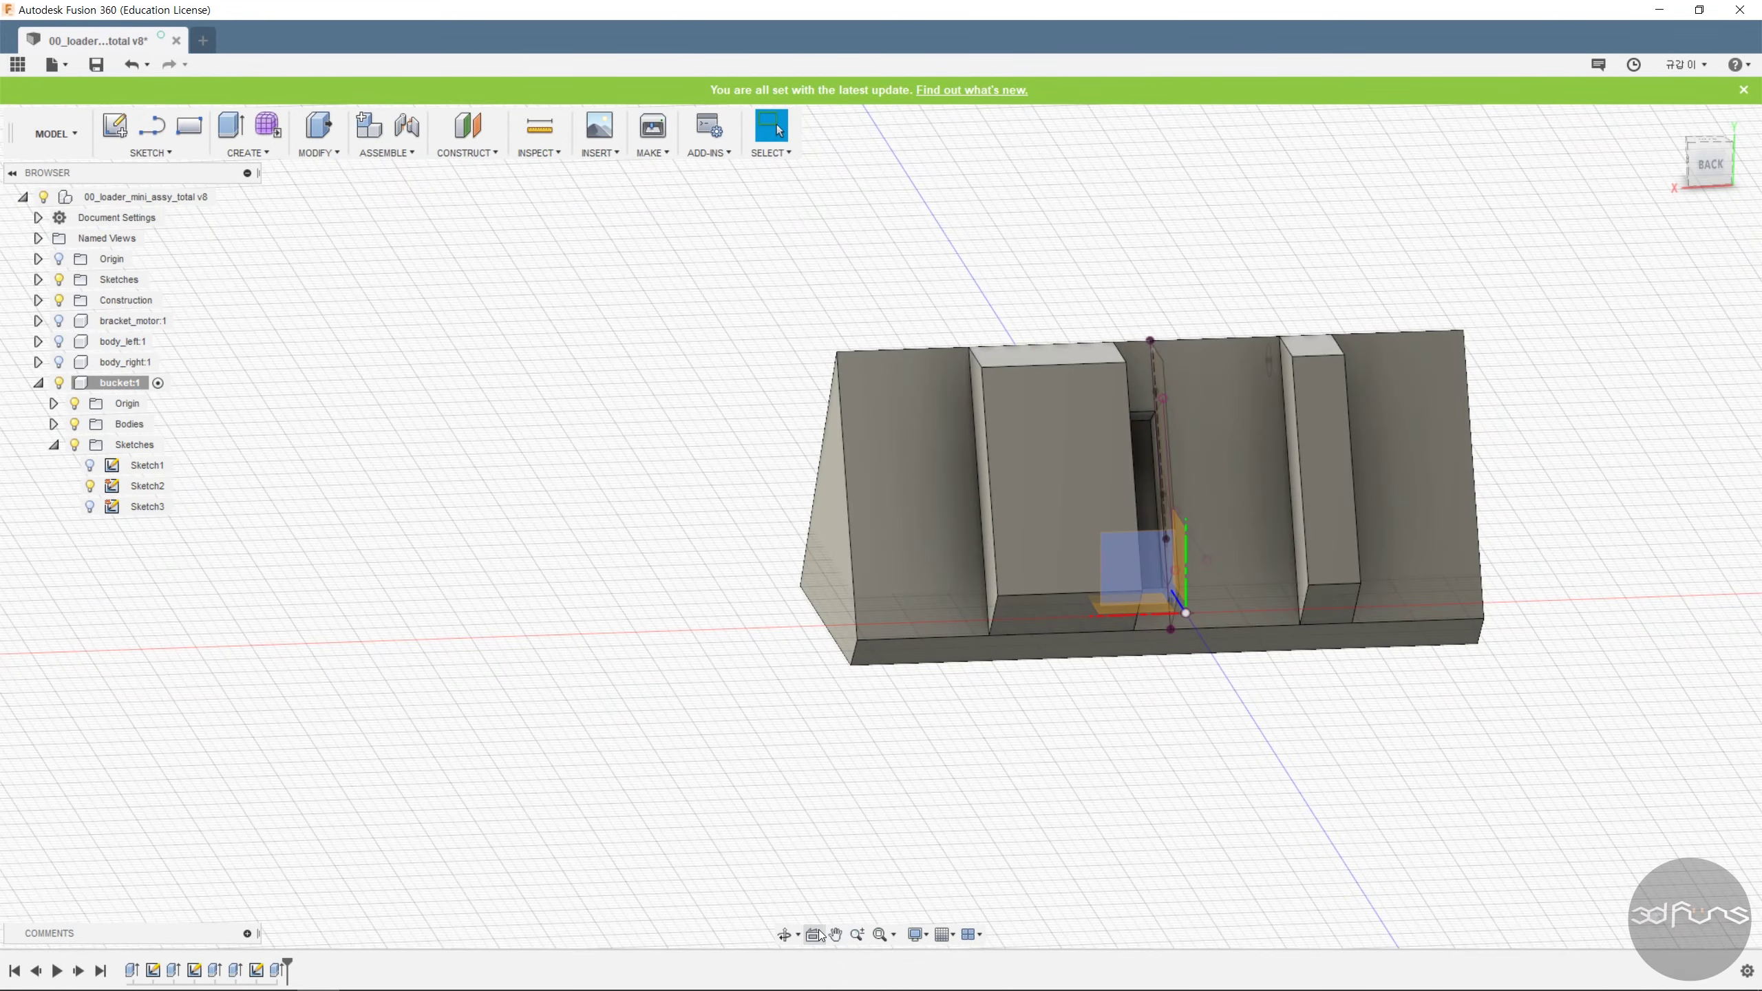
# Edit the rectangular cut to two sides, extending side 2 to the narrow mount block's slot-facing side with the alternate Chain Faces option.
pyautogui.rightClick(280, 972)
pyautogui.click(337, 799)
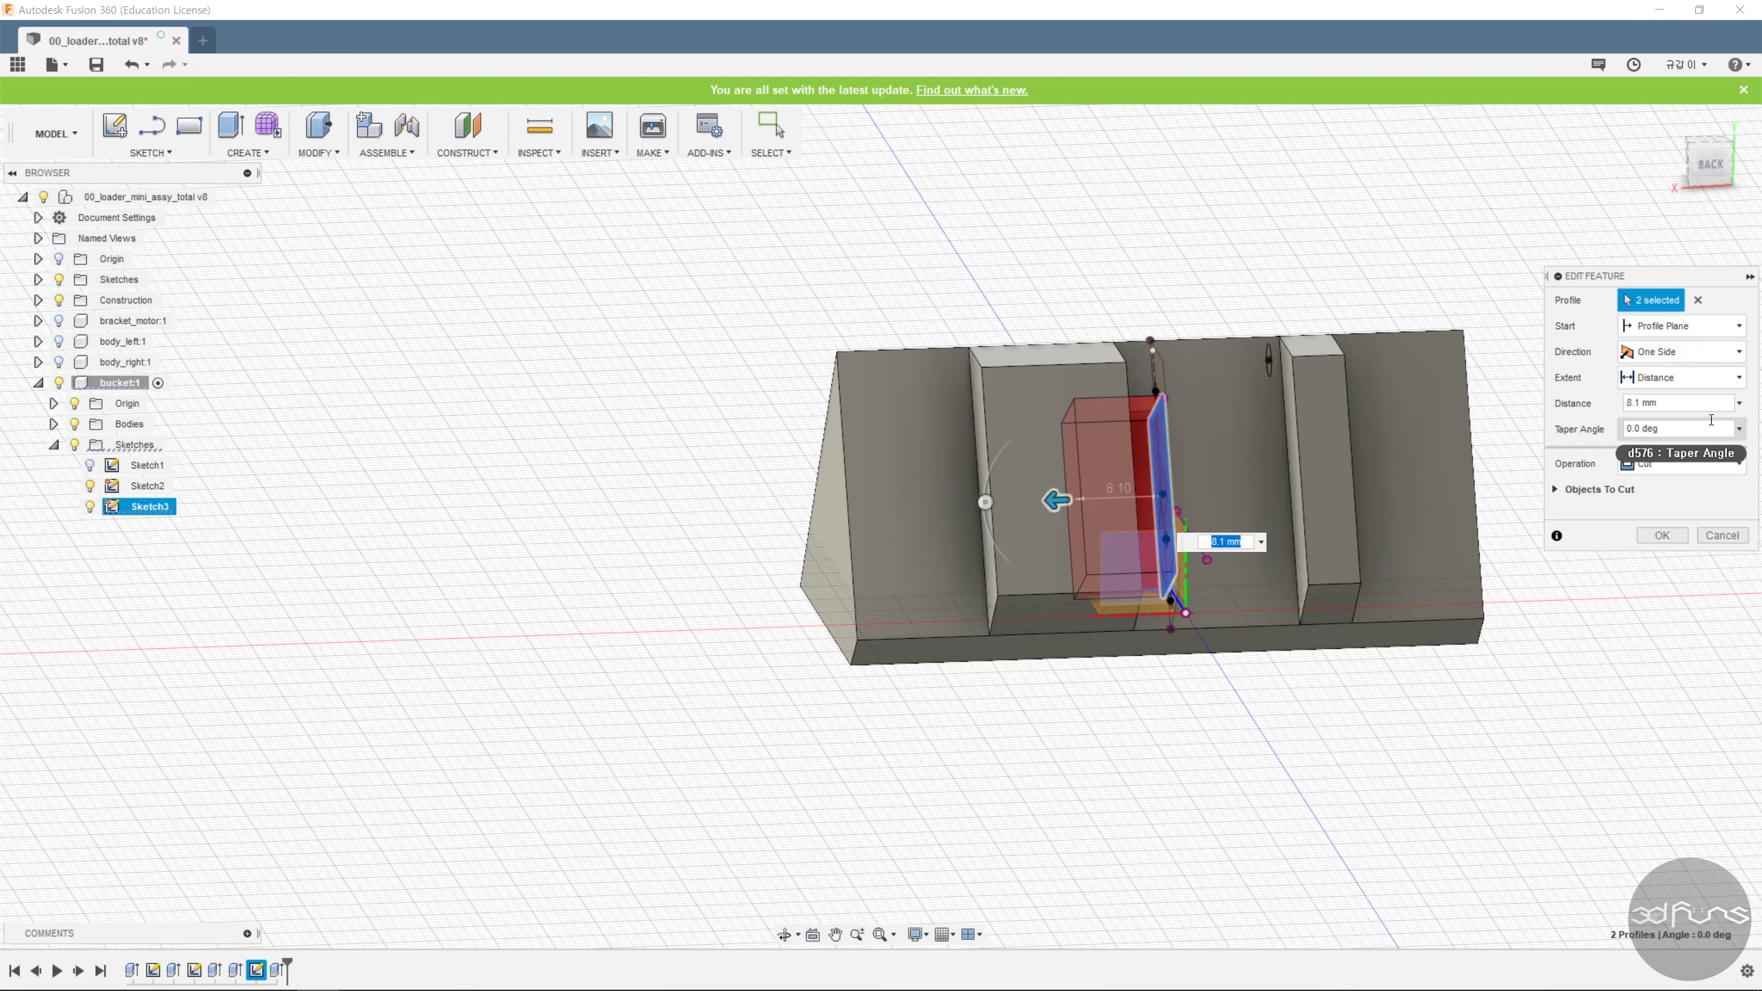
pyautogui.click(1685, 351)
pyautogui.click(1688, 394)
pyautogui.click(1678, 507)
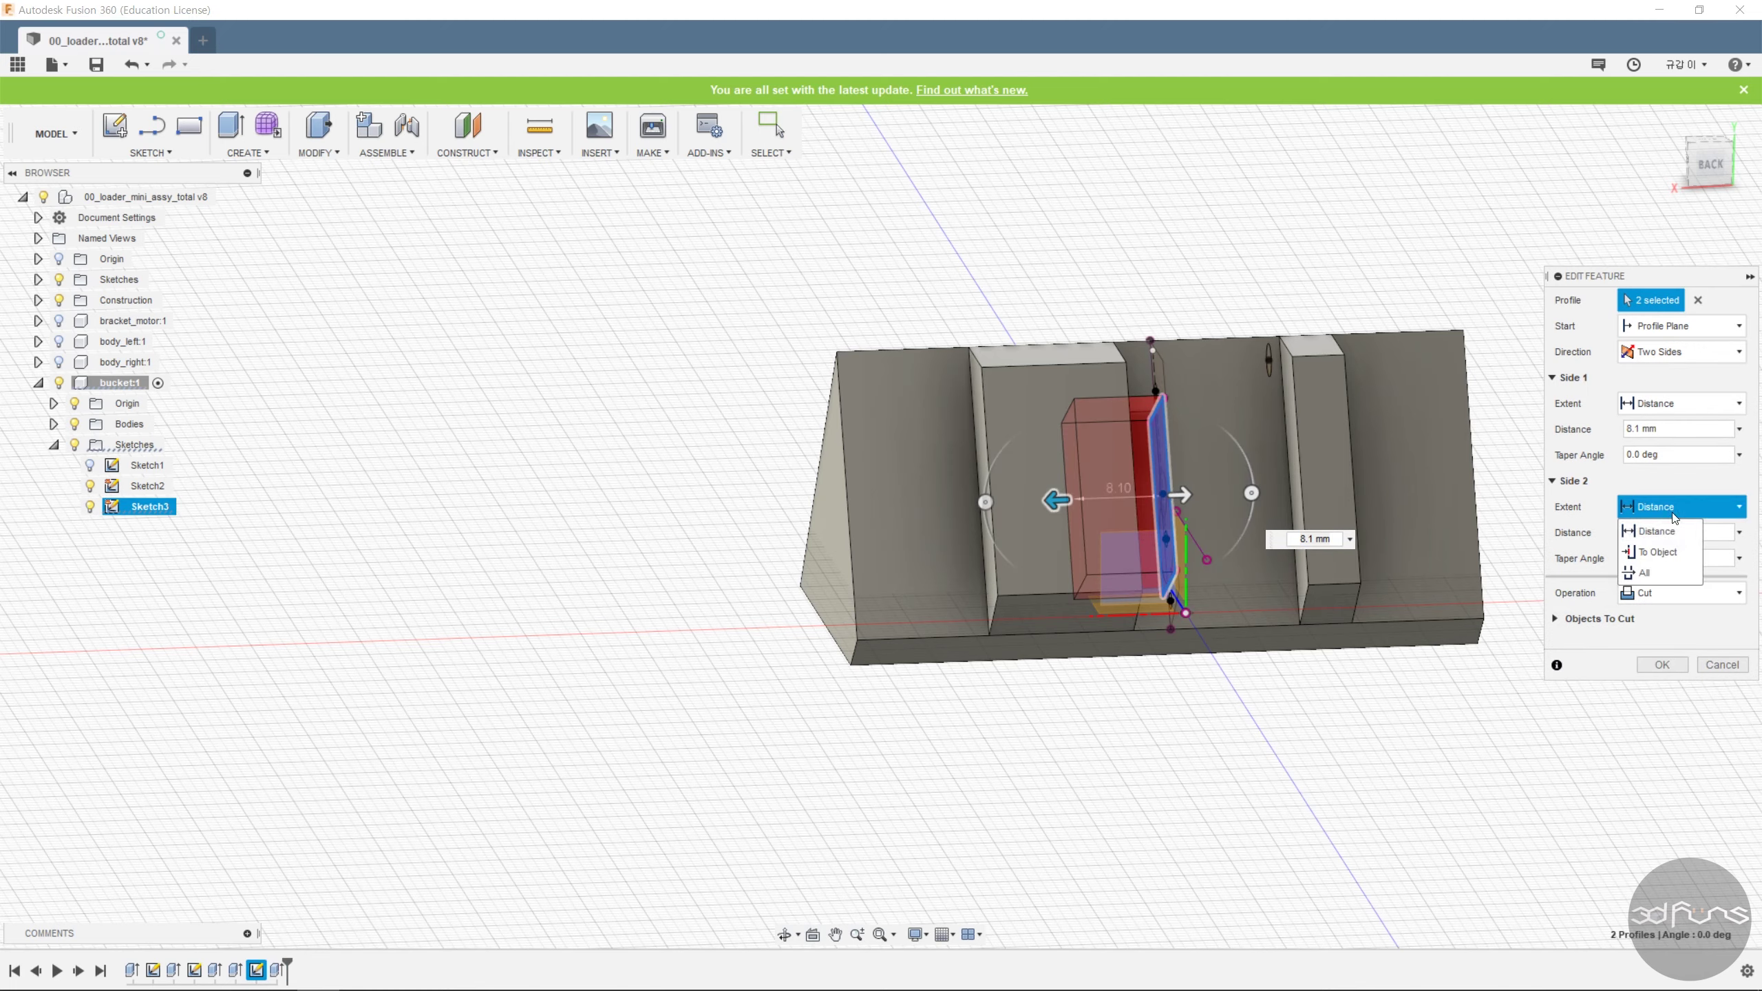
pyautogui.click(1684, 554)
pyautogui.keyDown('shift'); pyautogui.moveTo(1487, 579); pyautogui.dragTo(1616, 569, button='middle'); pyautogui.keyUp('shift')
pyautogui.click(1148, 450)
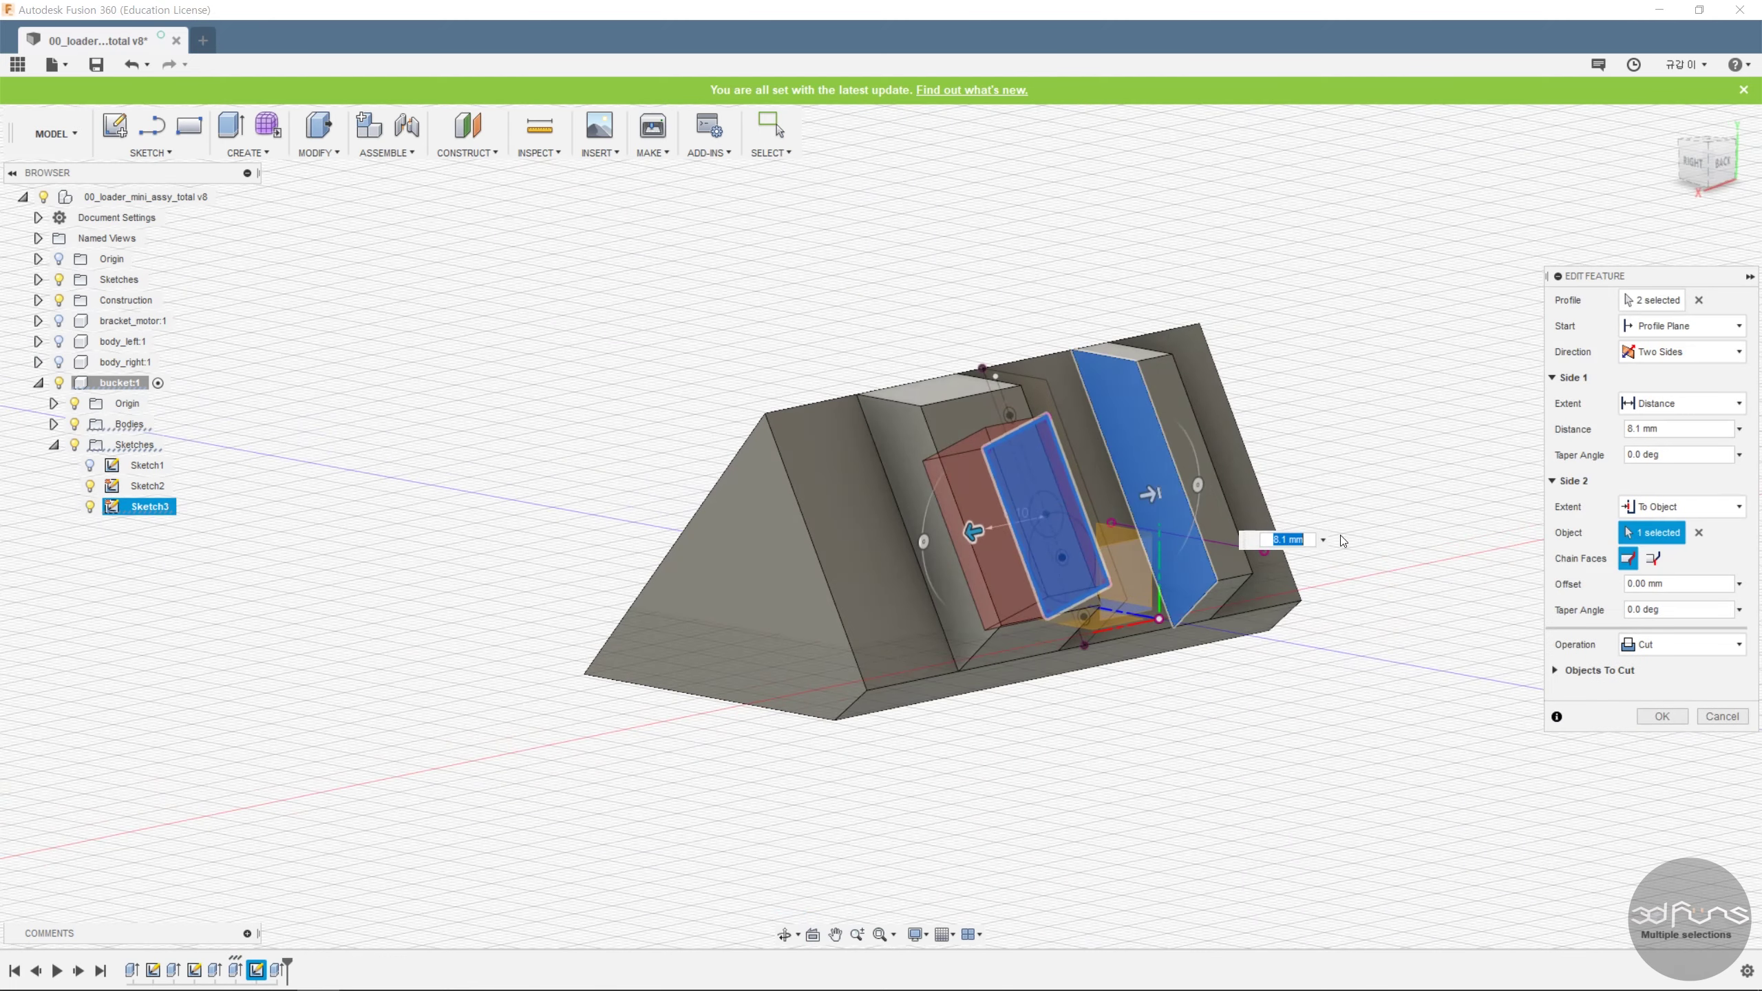
pyautogui.click(1656, 559)
pyautogui.click(1662, 717)
# Create a sketch on the wide mount block's outer side face and draw a circle centred on the dashed line's lower end.
pyautogui.keyDown('shift'); pyautogui.moveTo(1439, 481); pyautogui.dragTo(1443, 528, button='middle'); pyautogui.keyUp('shift')
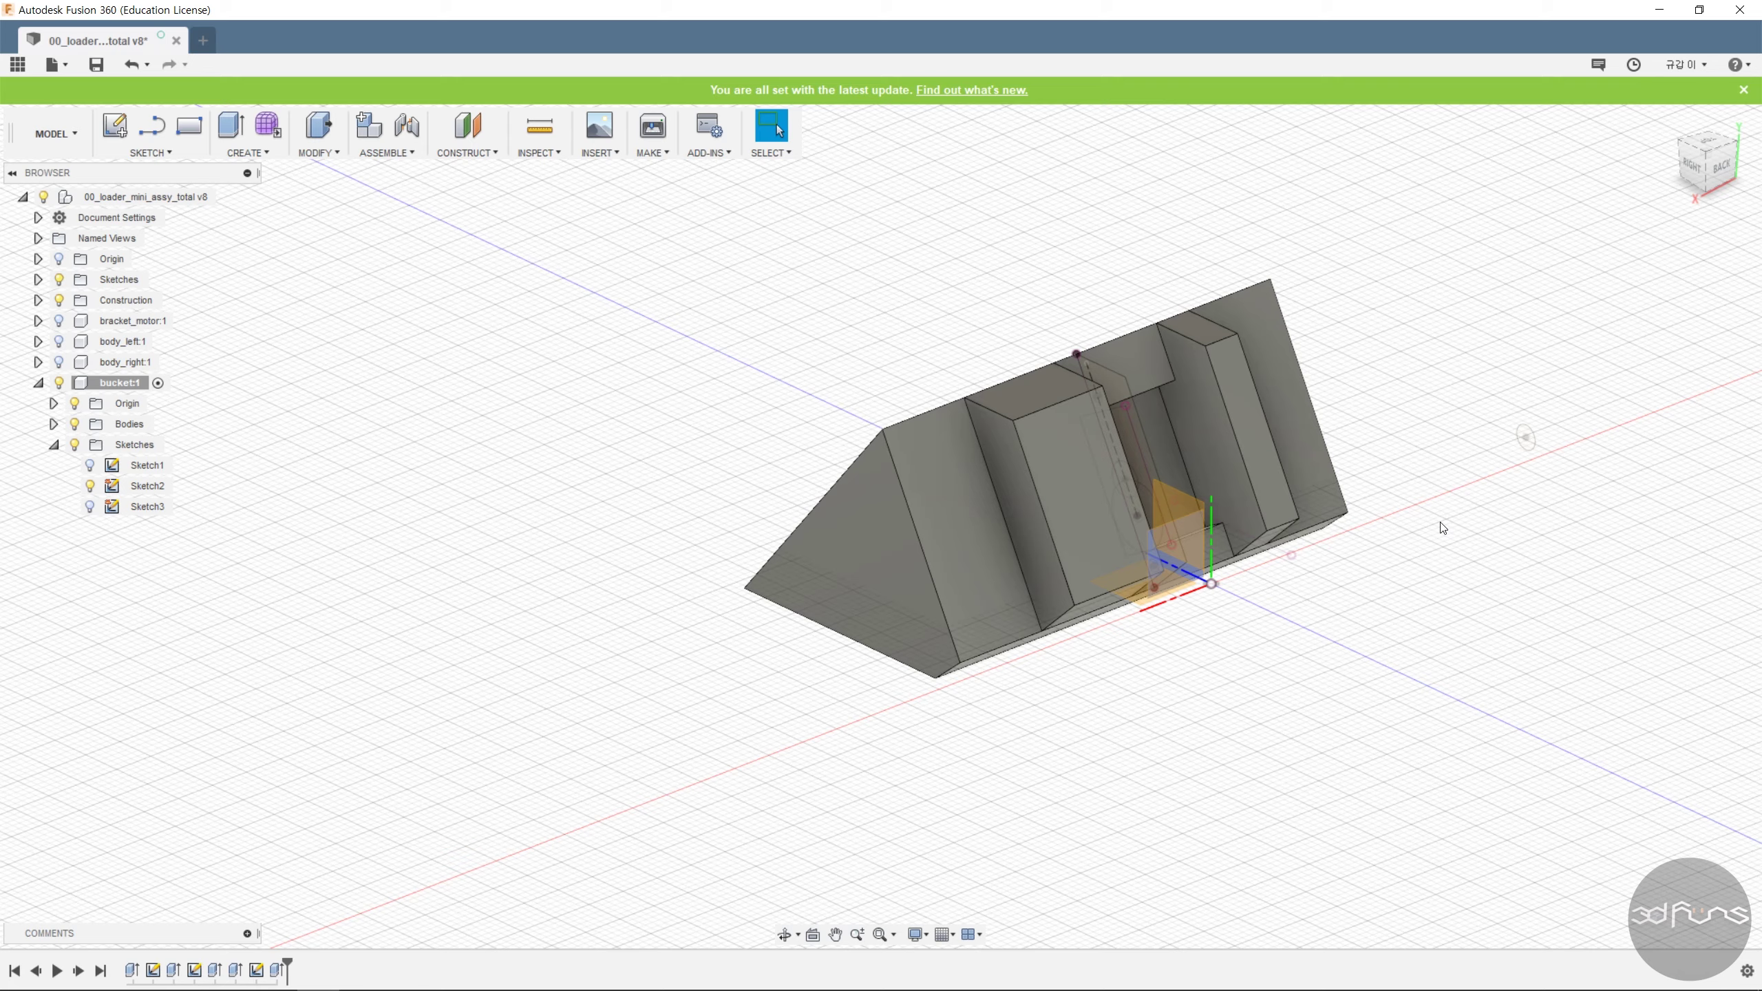
pyautogui.click(150, 153)
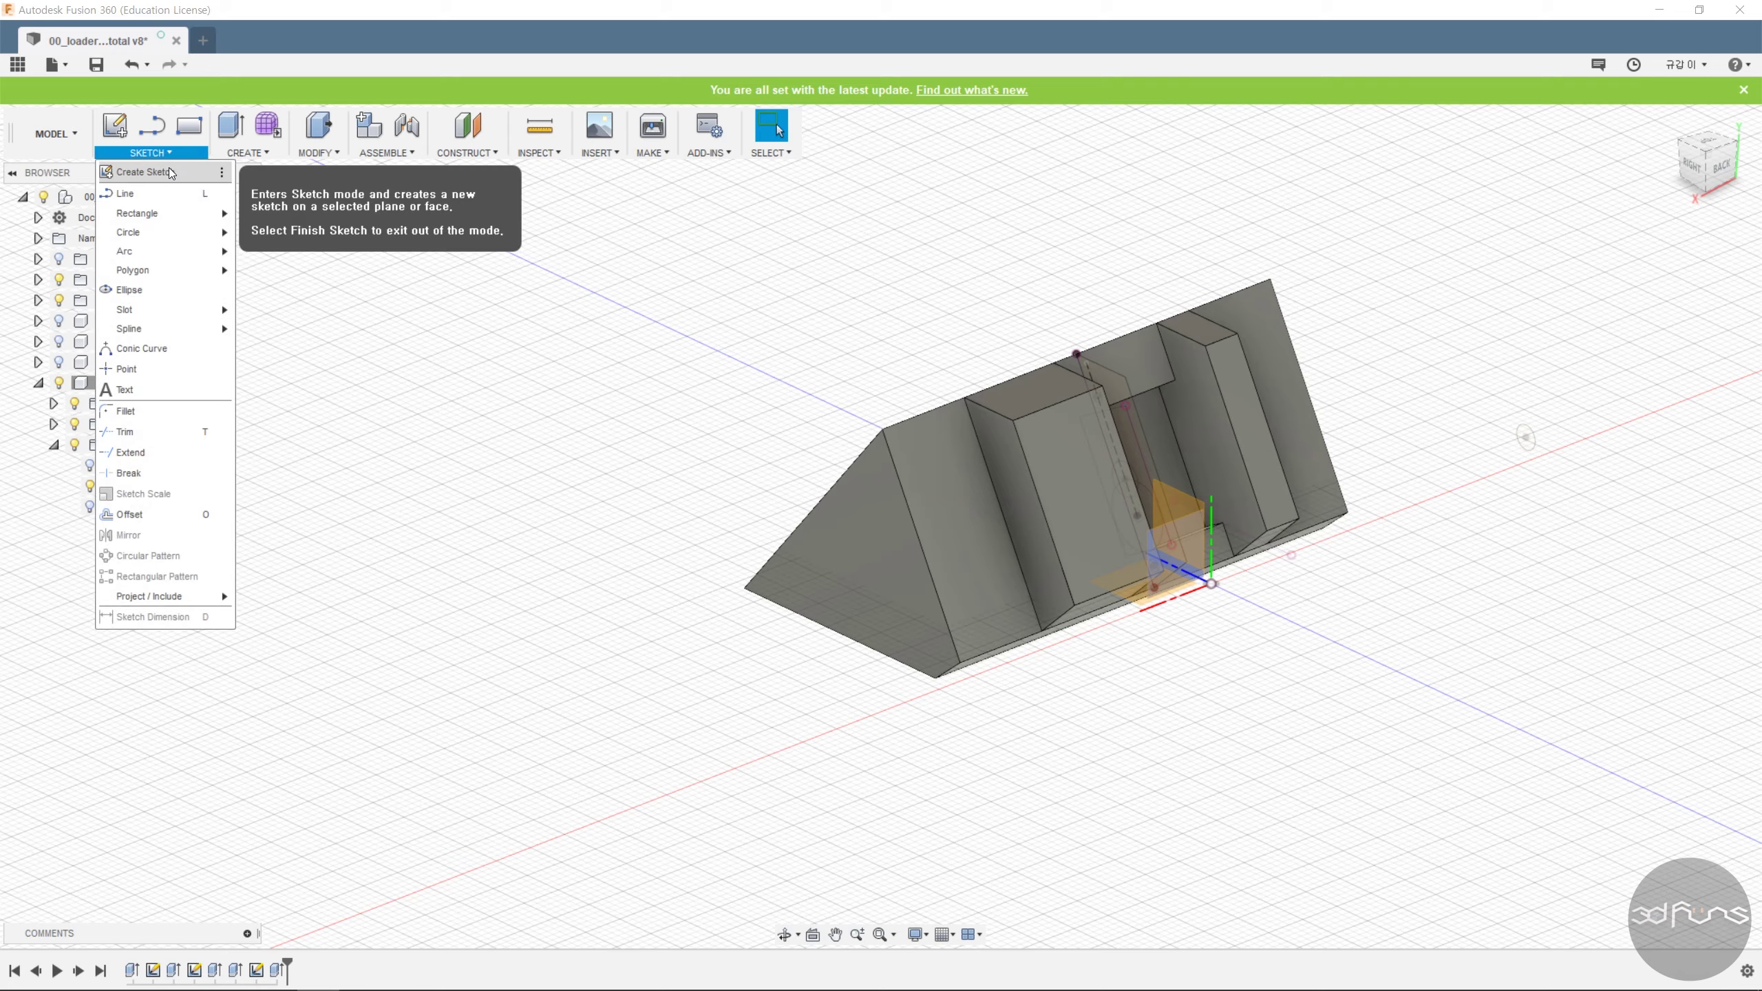
pyautogui.click(151, 171)
pyautogui.keyDown('shift'); pyautogui.moveTo(1069, 673); pyautogui.dragTo(1063, 585, button='middle'); pyautogui.keyUp('shift')
pyautogui.click(1061, 584)
pyautogui.scroll(4, 884, 542)
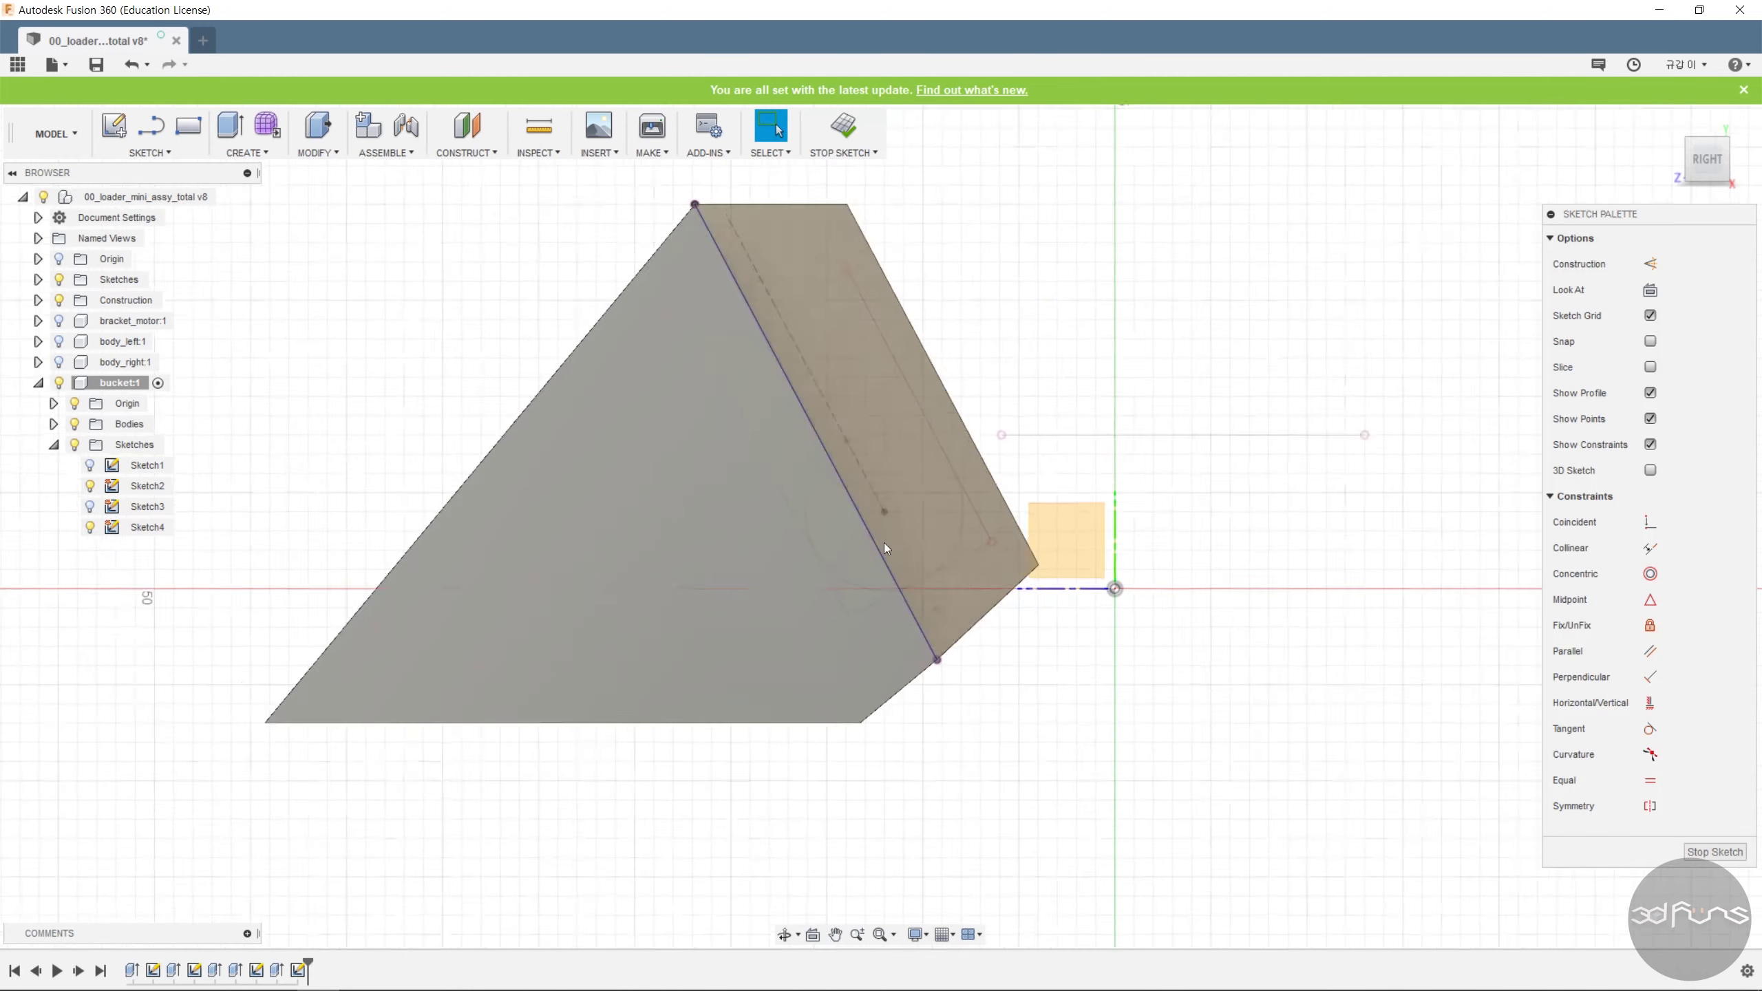
pyautogui.press('c')
# Set the circle's diameter to 7 mm.
pyautogui.press('d')
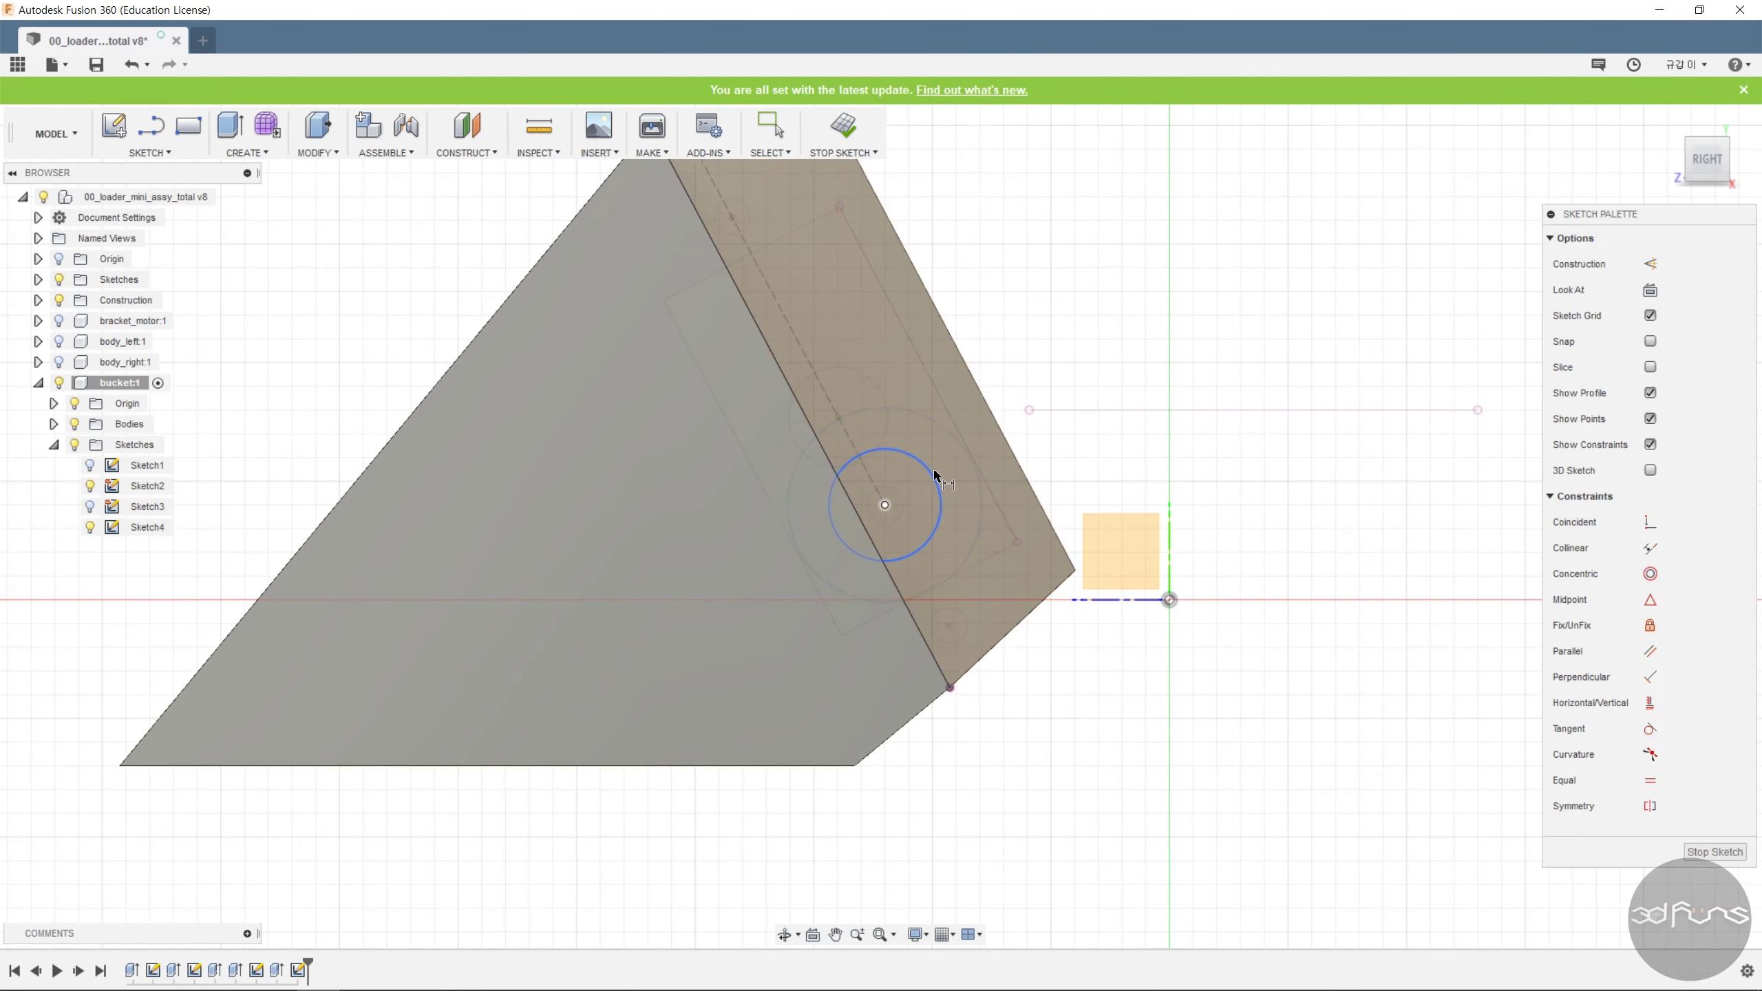
pyautogui.click(933, 474)
pyautogui.click(1028, 382)
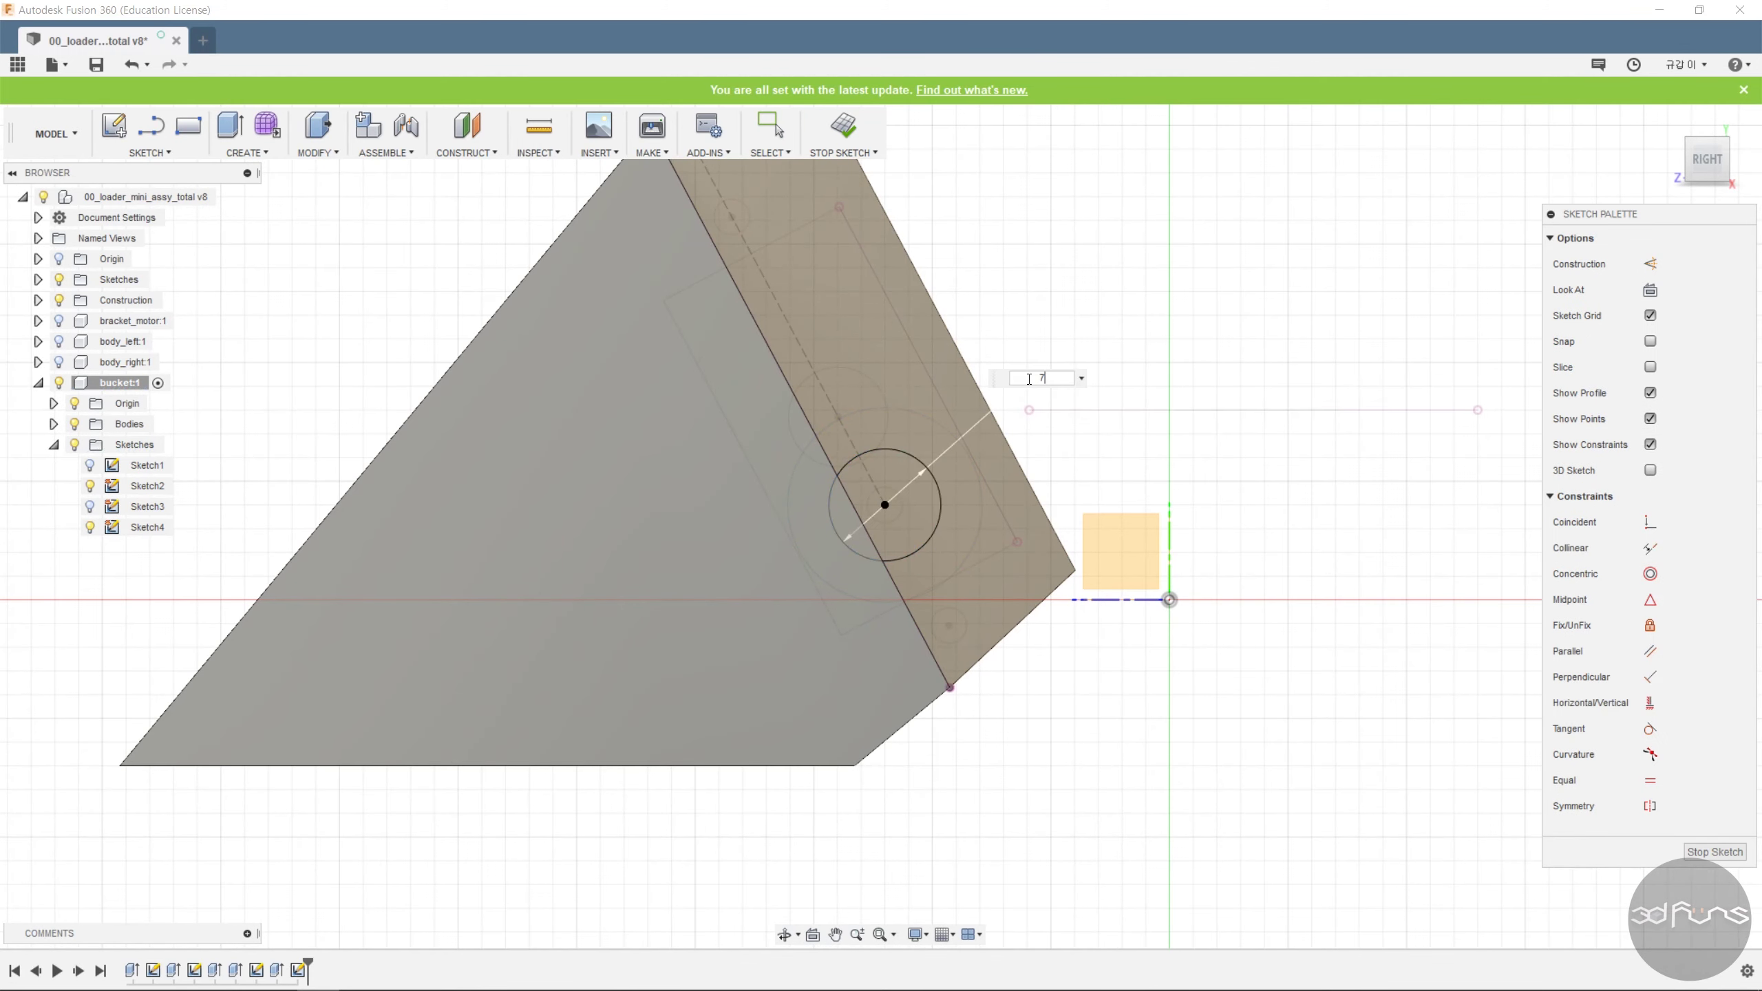
pyautogui.write('7')
pyautogui.press('Return')
# Cut the 7 mm circle through the wide mount block up to its slot-facing side, using the alternate Chain Faces option.
pyautogui.press('e')
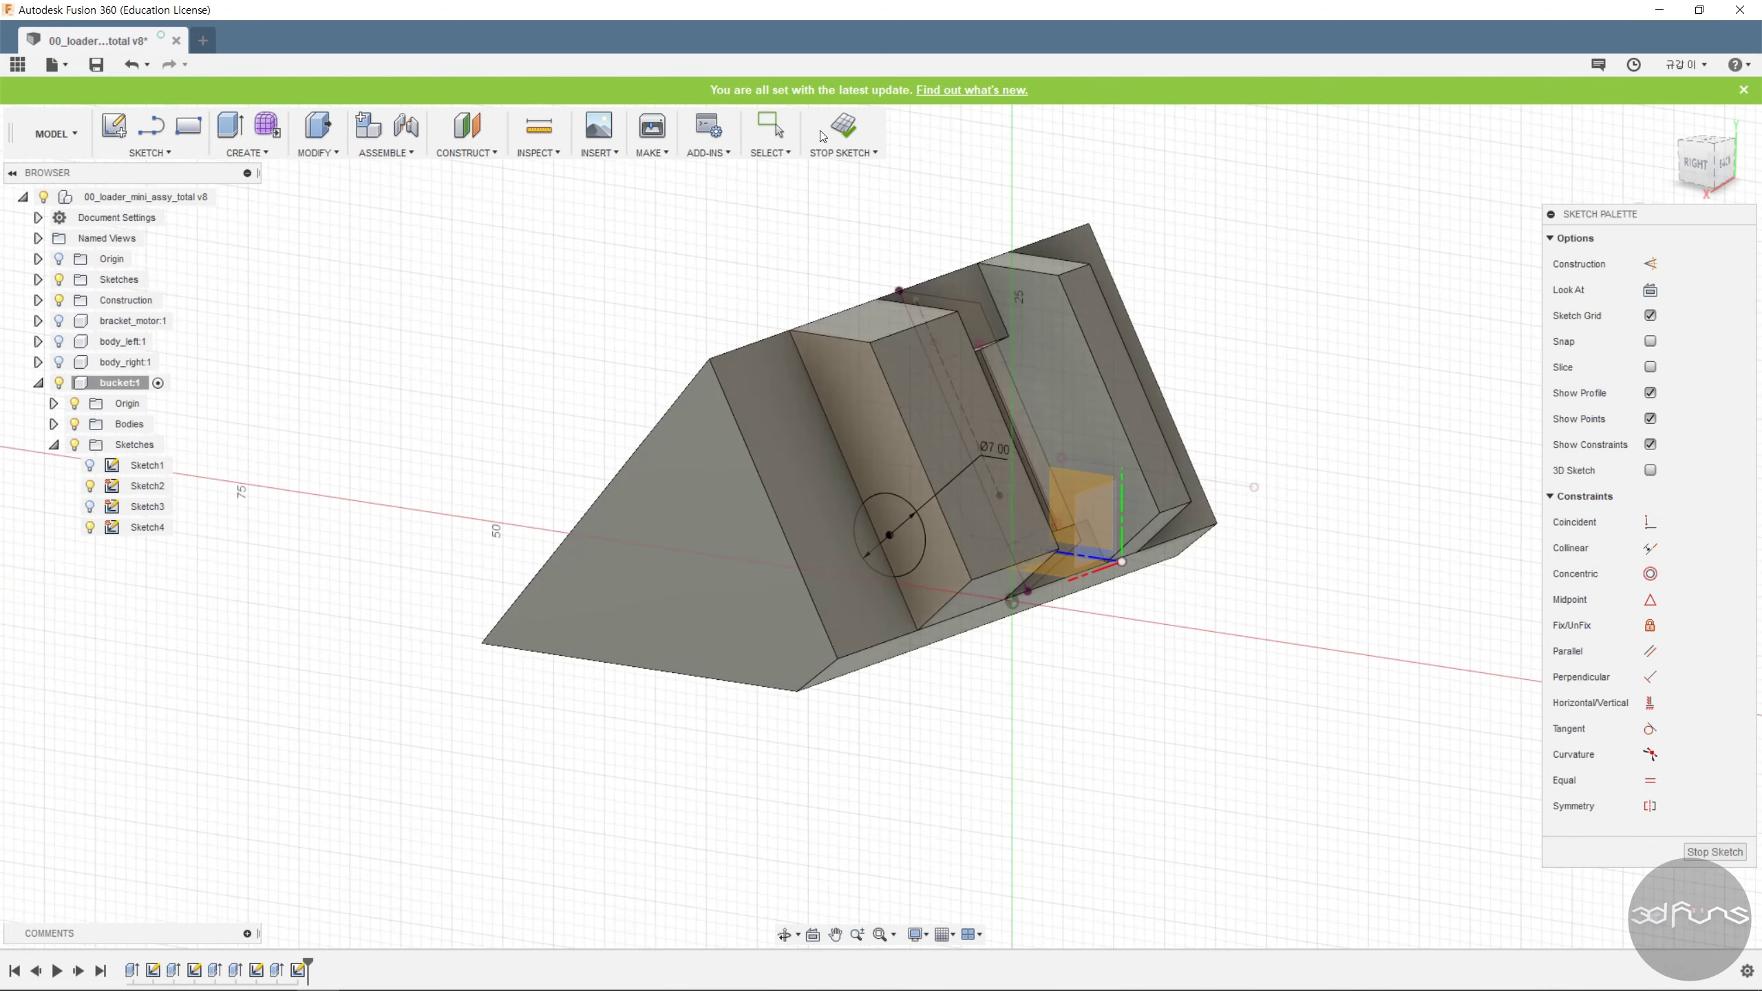
pyautogui.click(889, 505)
pyautogui.click(867, 549)
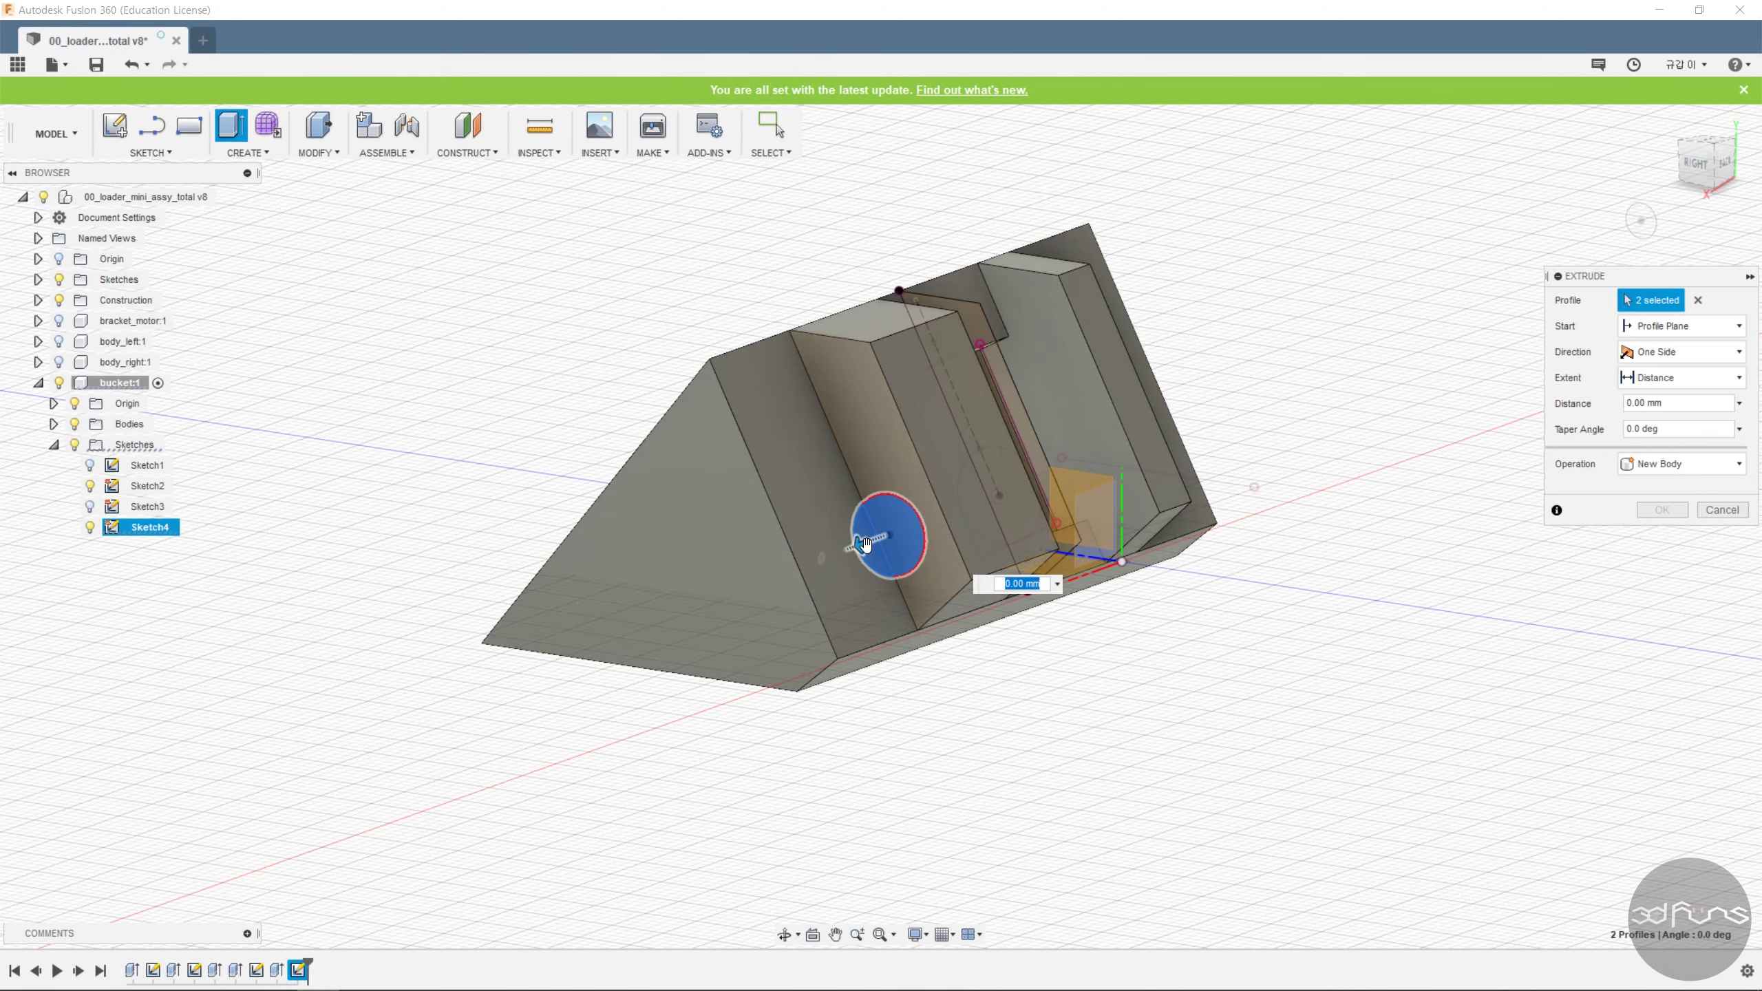
pyautogui.moveTo(863, 546); pyautogui.dragTo(1081, 474)
pyautogui.keyDown('shift'); pyautogui.moveTo(1080, 479); pyautogui.dragTo(1460, 461, button='middle'); pyautogui.keyUp('shift')
pyautogui.click(1682, 380)
pyautogui.click(1669, 427)
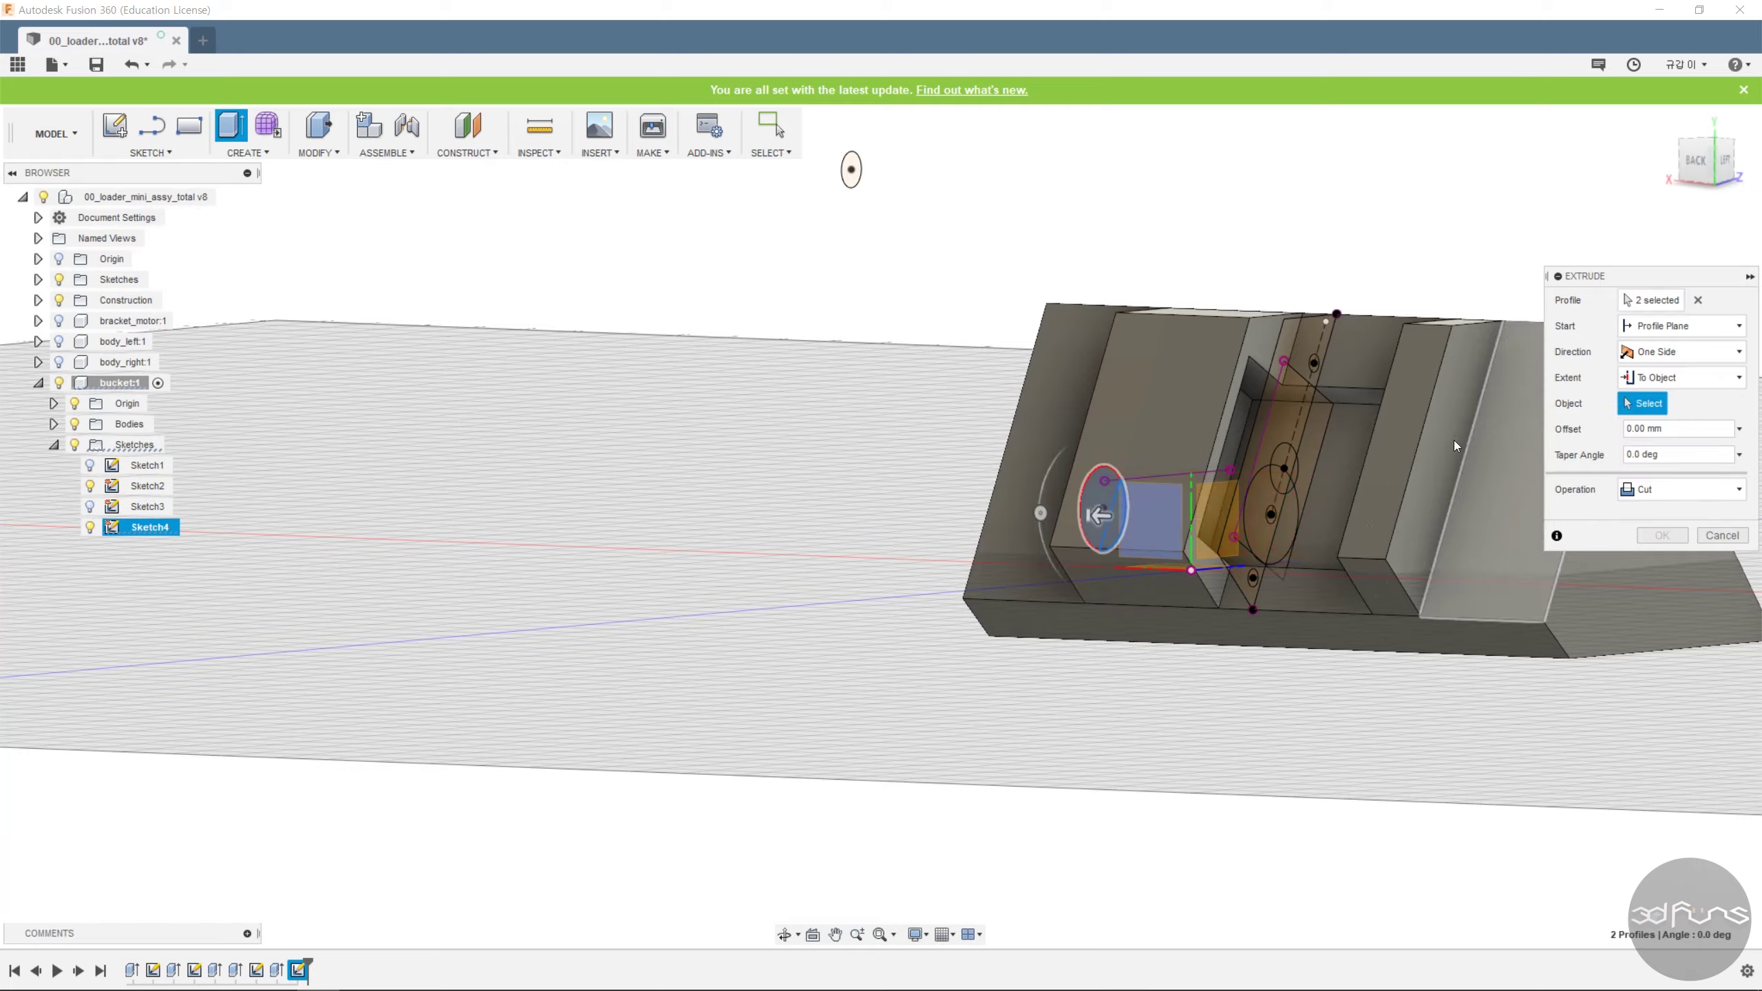
pyautogui.scroll(4, 1306, 388)
pyautogui.click(1211, 302)
pyautogui.click(1654, 455)
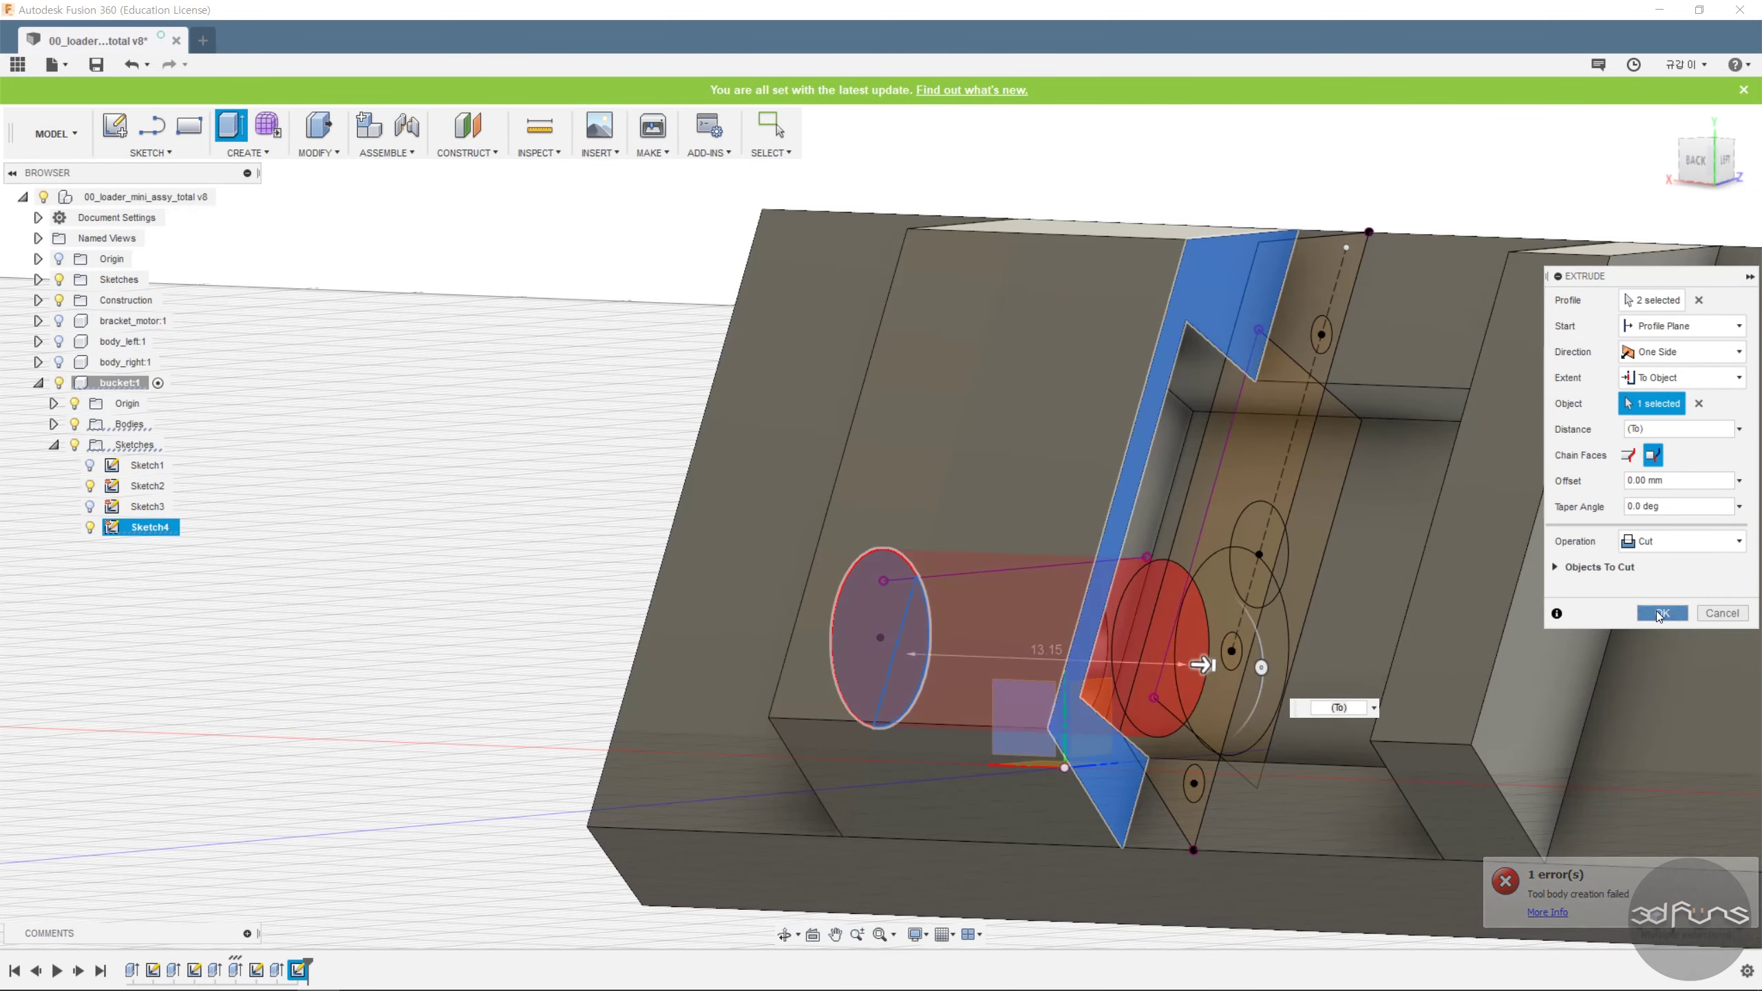
pyautogui.click(1657, 612)
# Create a sketch on the narrow mount block's outer side face and draw a circle about 12 mm across at the dashed line's lower end.
pyautogui.scroll(-1, 860, 455)
pyautogui.scroll(-2, 777, 375)
pyautogui.keyDown('shift'); pyautogui.moveTo(835, 391); pyautogui.dragTo(1025, 429, button='middle'); pyautogui.keyUp('shift')
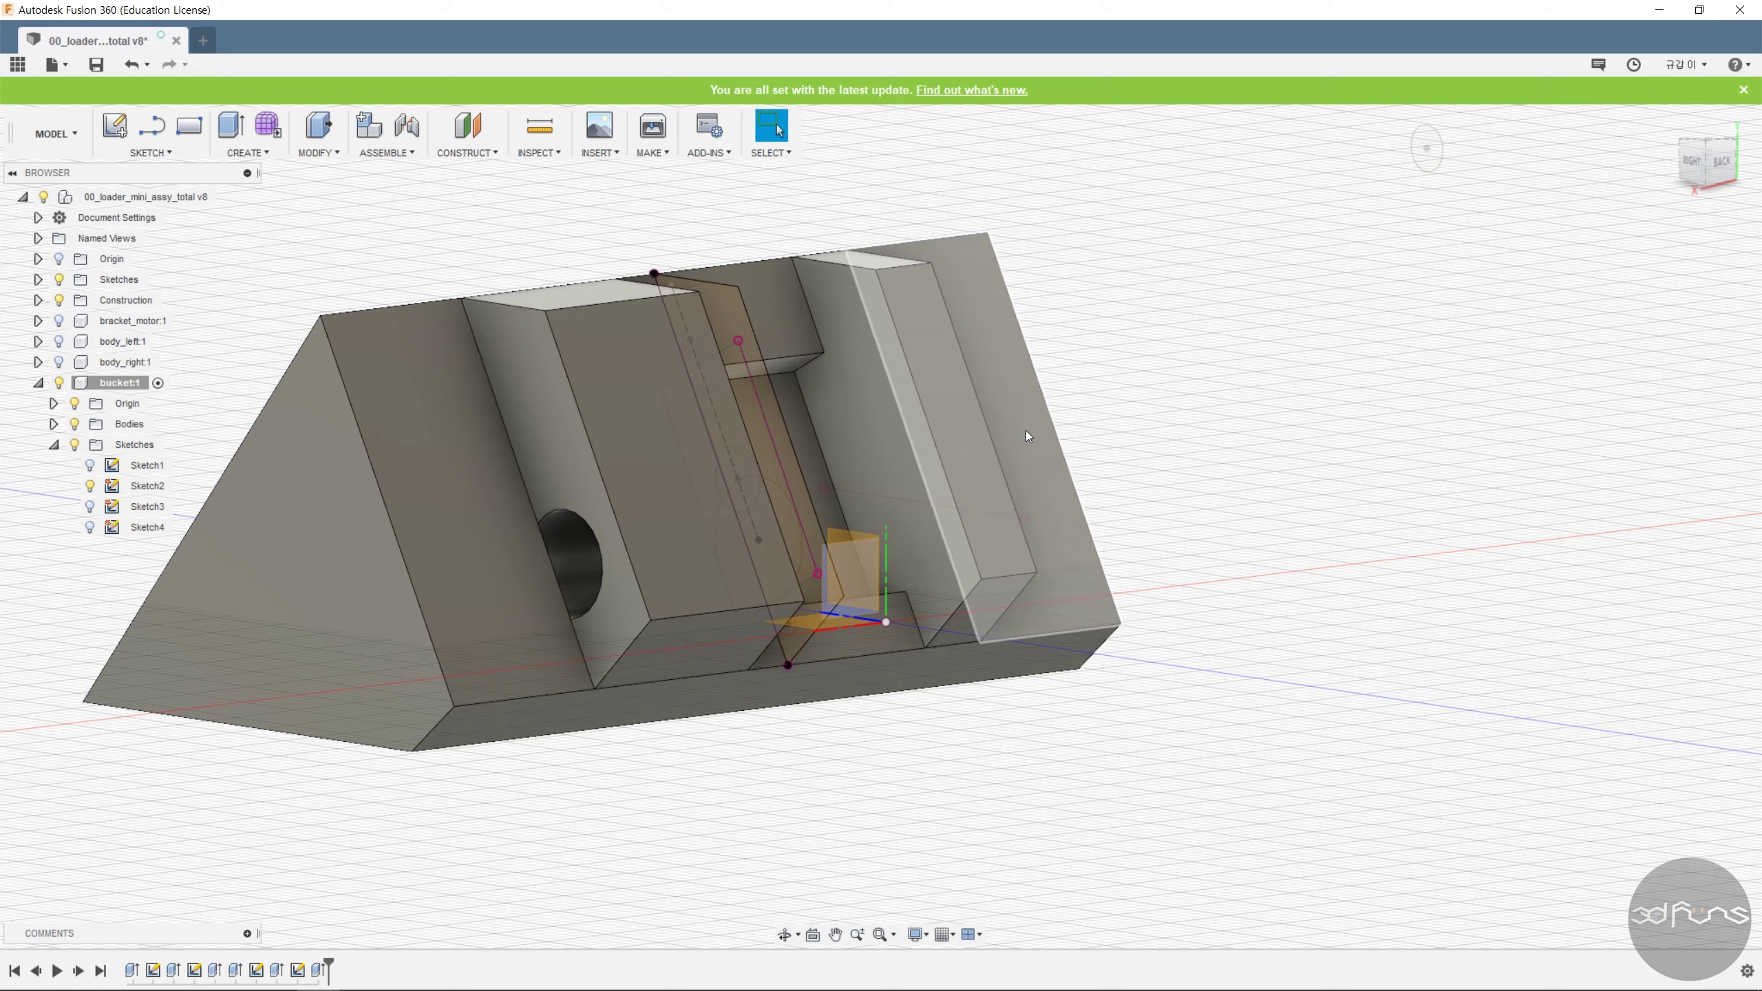
pyautogui.keyDown('shift'); pyautogui.moveTo(1026, 429); pyautogui.dragTo(1089, 452, button='middle'); pyautogui.keyUp('shift')
pyautogui.click(1088, 452)
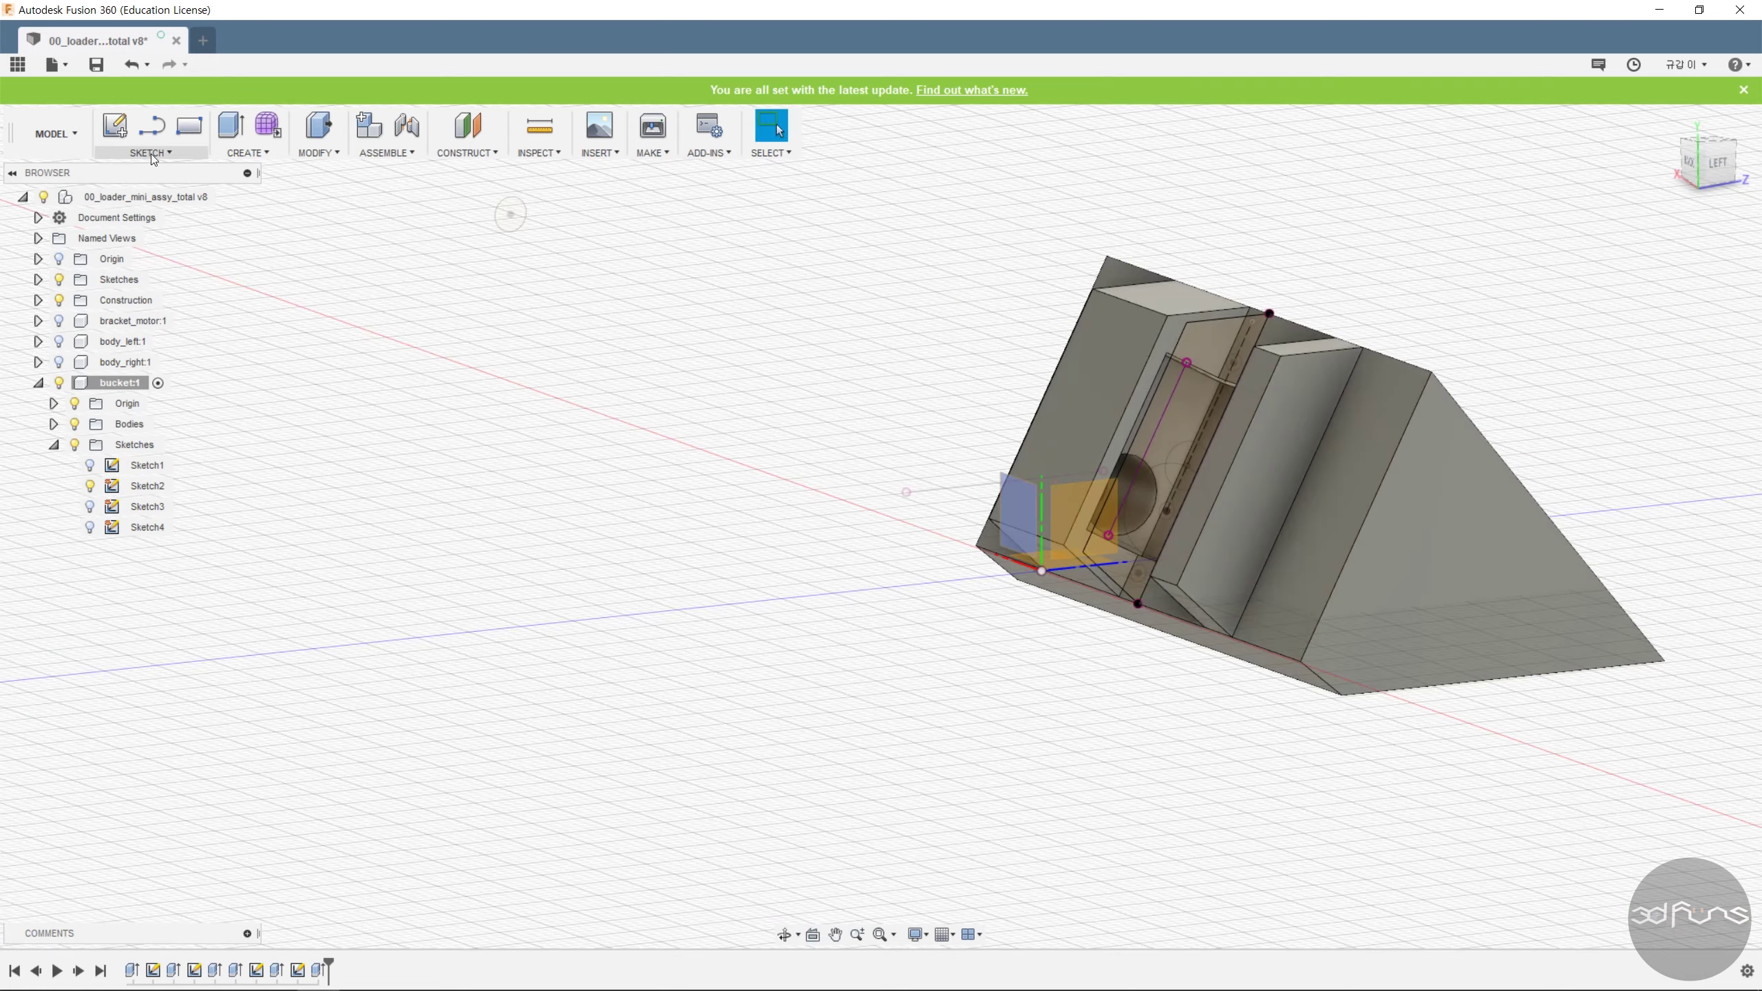
pyautogui.scroll(3, 835, 574)
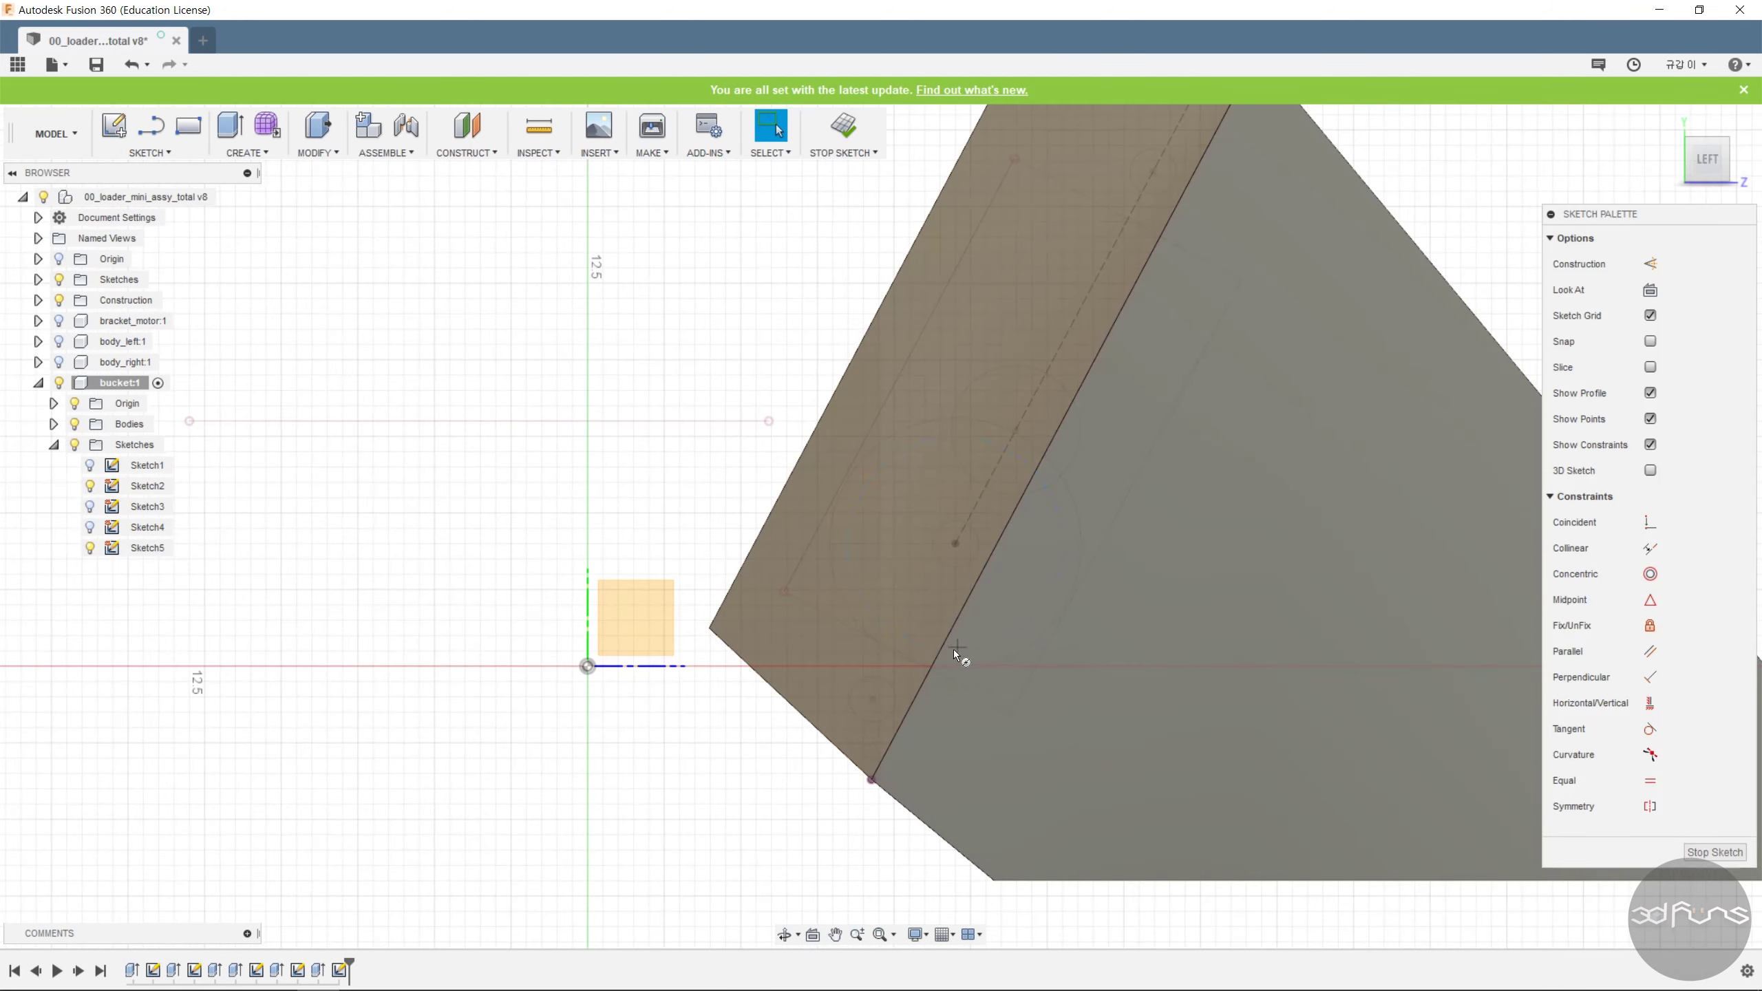
pyautogui.press('c')
pyautogui.click(954, 543)
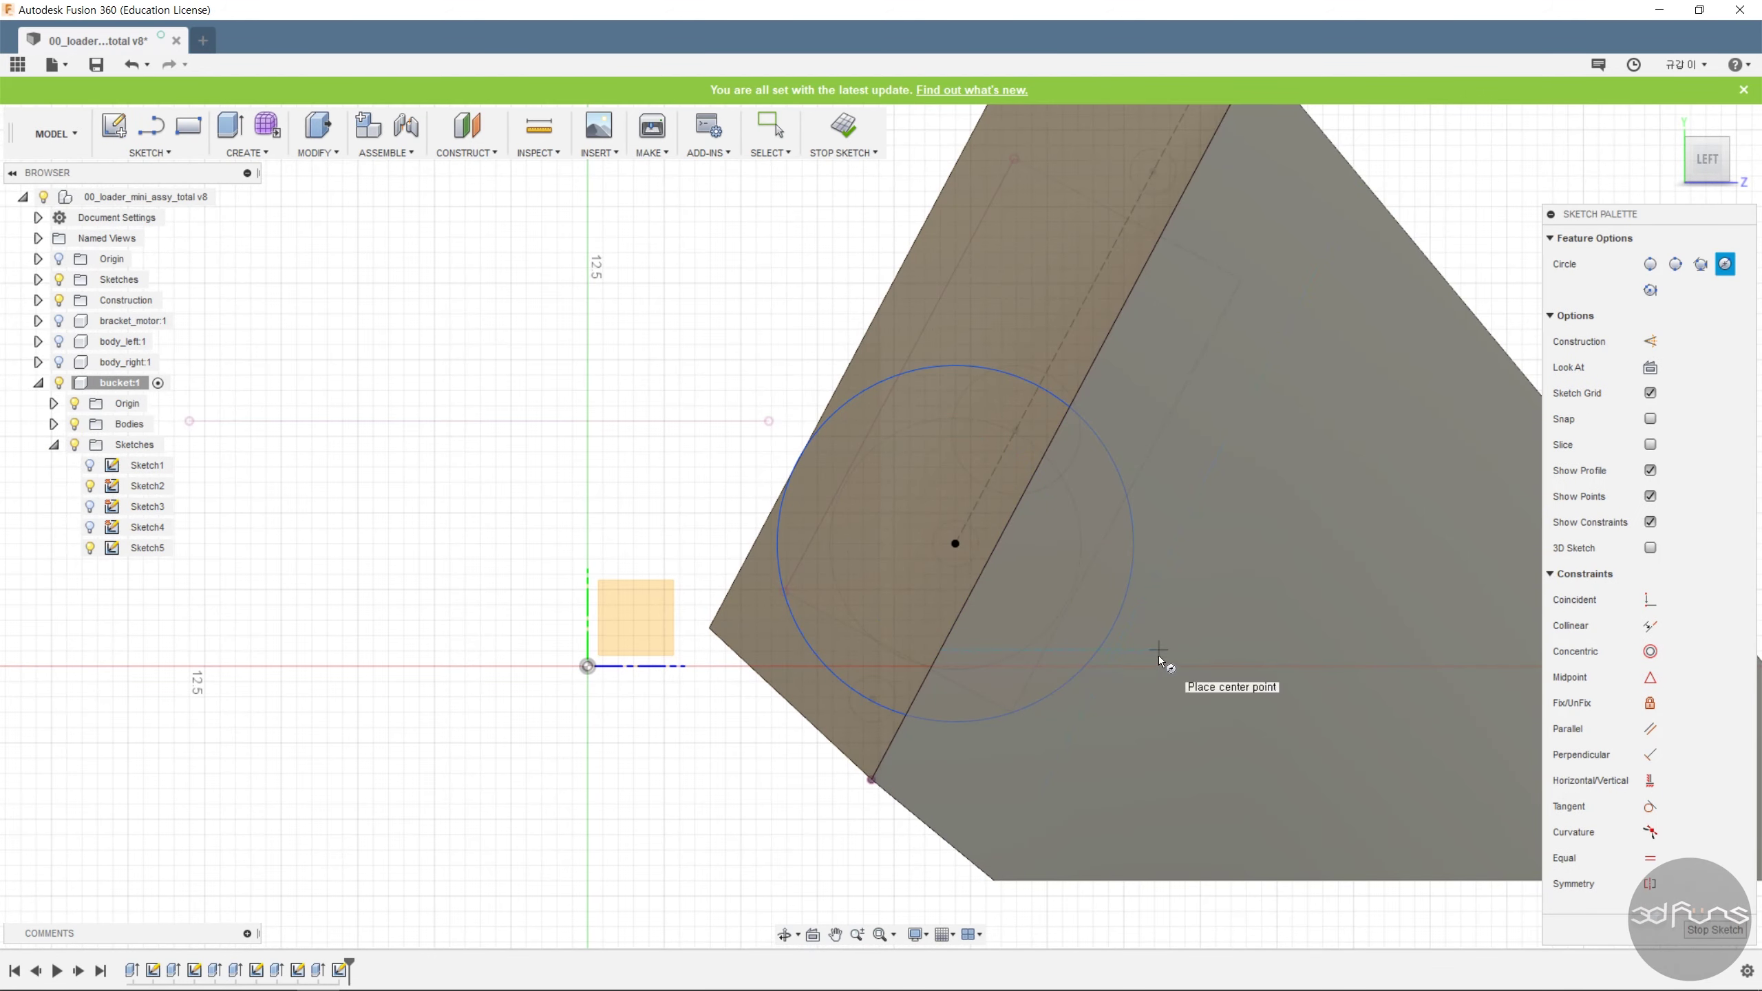
# Set the diameter of the circle on the narrow mount block to 9 mm and finish the sketch.
pyautogui.press('d')
pyautogui.click(1128, 583)
pyautogui.click(928, 557)
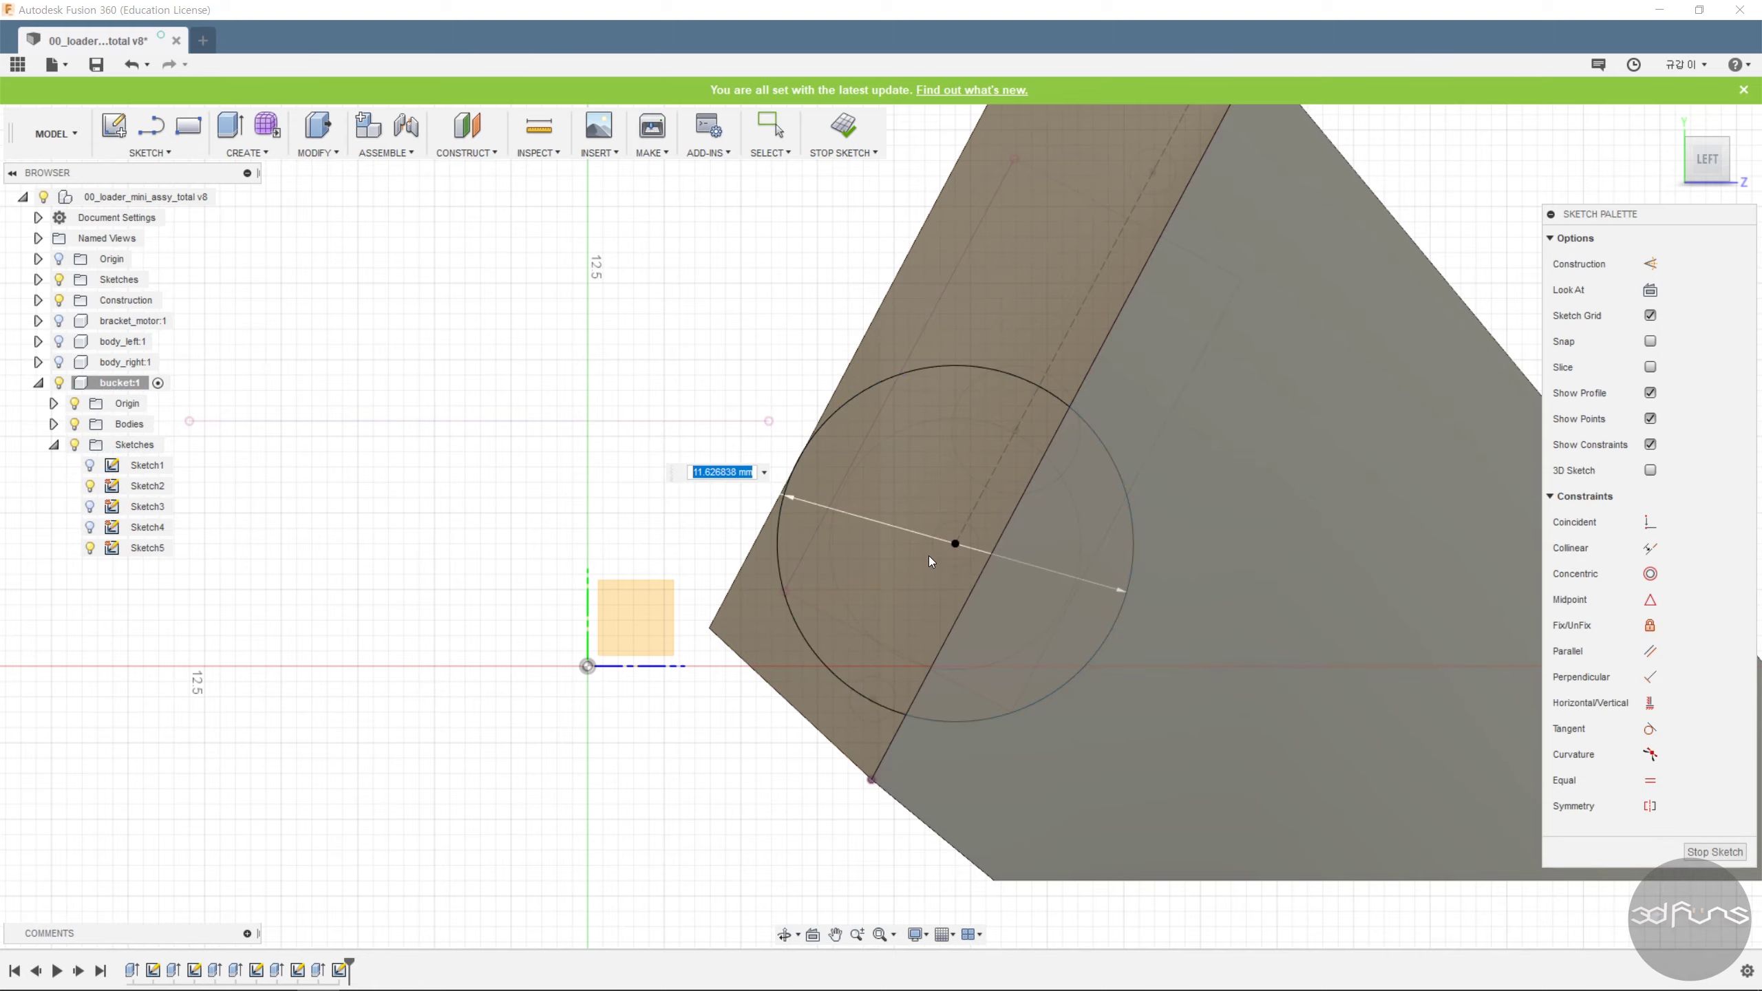
pyautogui.write('9')
pyautogui.press('Return')
pyautogui.click(843, 128)
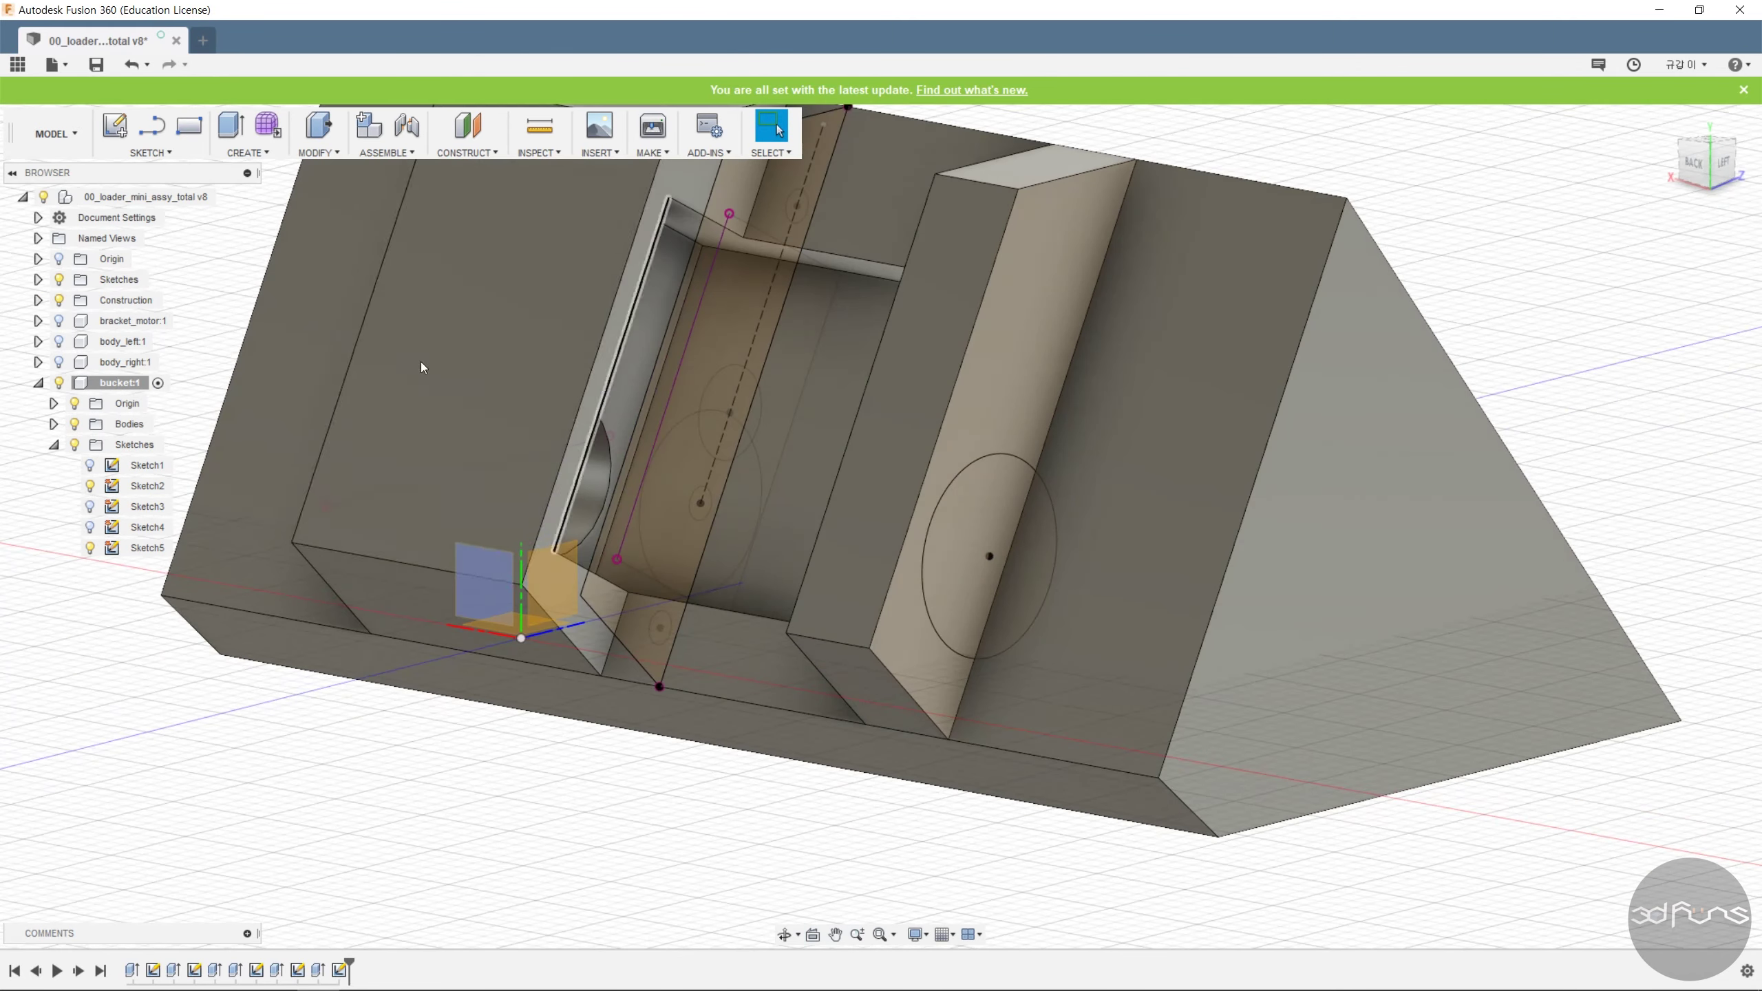
# Cut the full 9 mm circle 7 mm outward from the narrow mount block's outer side face into the bucket.
pyautogui.click(231, 131)
pyautogui.click(972, 559)
pyautogui.click(1017, 556)
pyautogui.moveTo(1039, 571); pyautogui.dragTo(1146, 591)
pyautogui.write('7.0')
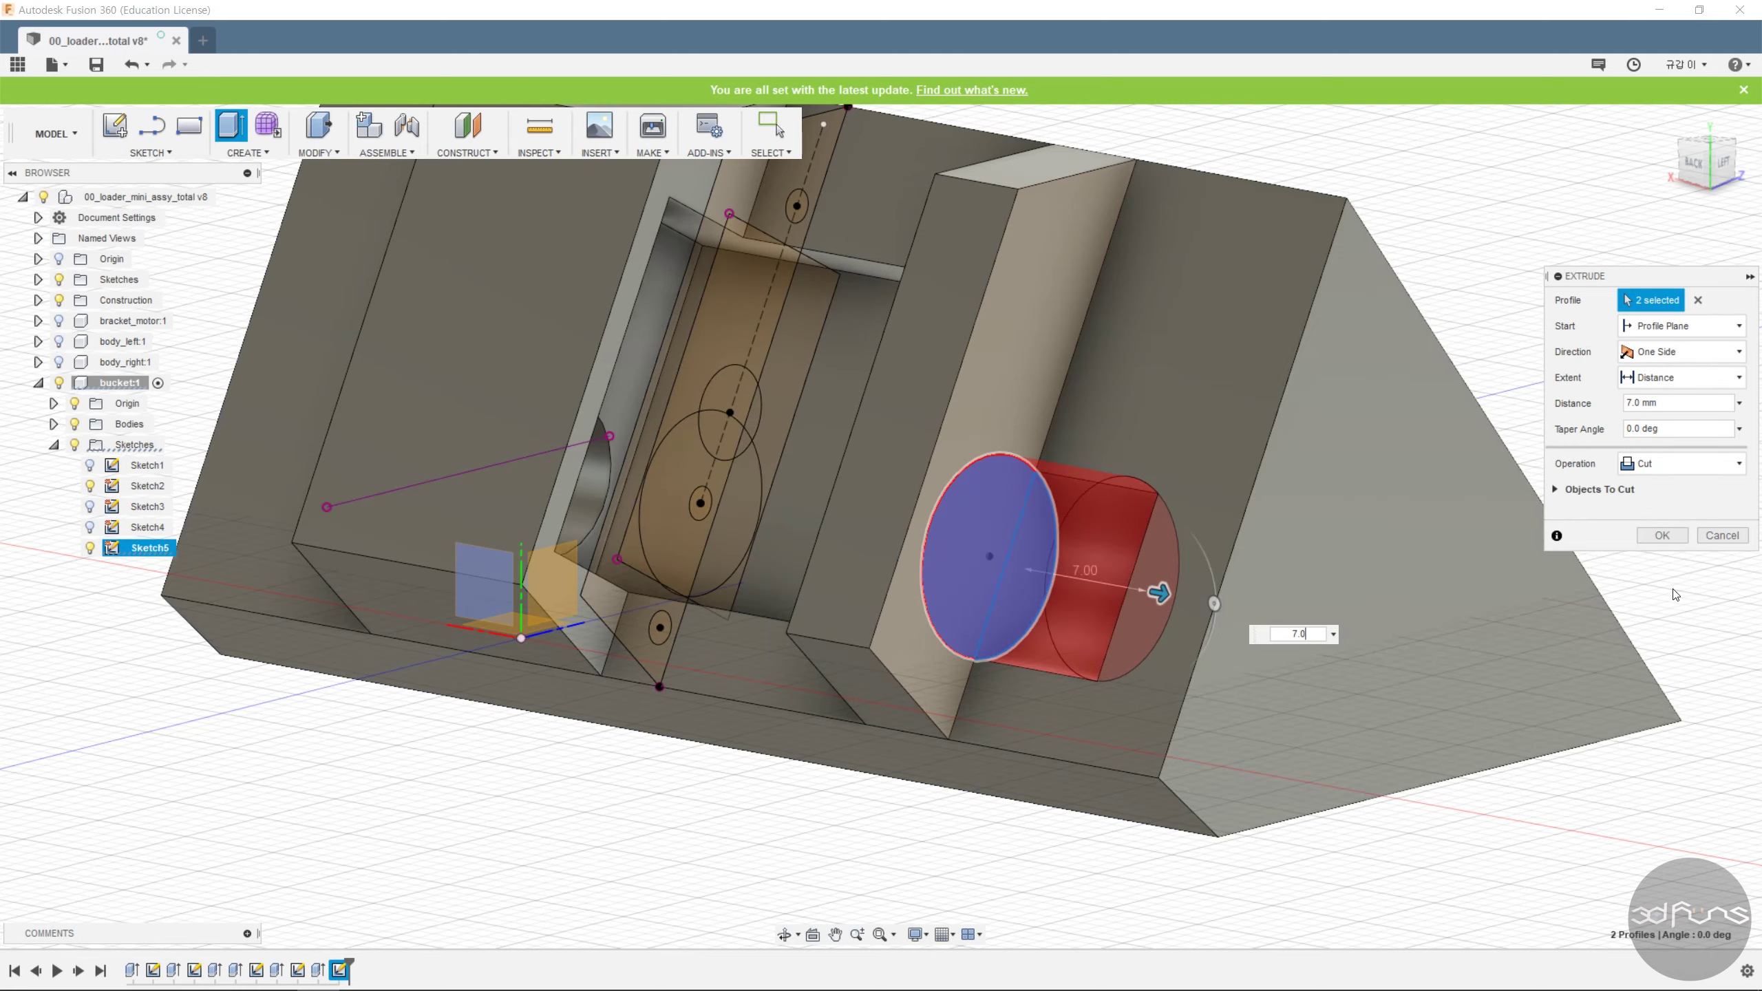
pyautogui.click(1664, 536)
# Create a sketch on the wide mount block's outer side face and draw a circle about 12.6 mm across, concentric with its hole.
pyautogui.scroll(-4, 1415, 854)
pyautogui.keyDown('shift'); pyautogui.moveTo(1416, 854); pyautogui.dragTo(333, 486, button='middle'); pyautogui.keyUp('shift')
pyautogui.click(150, 152)
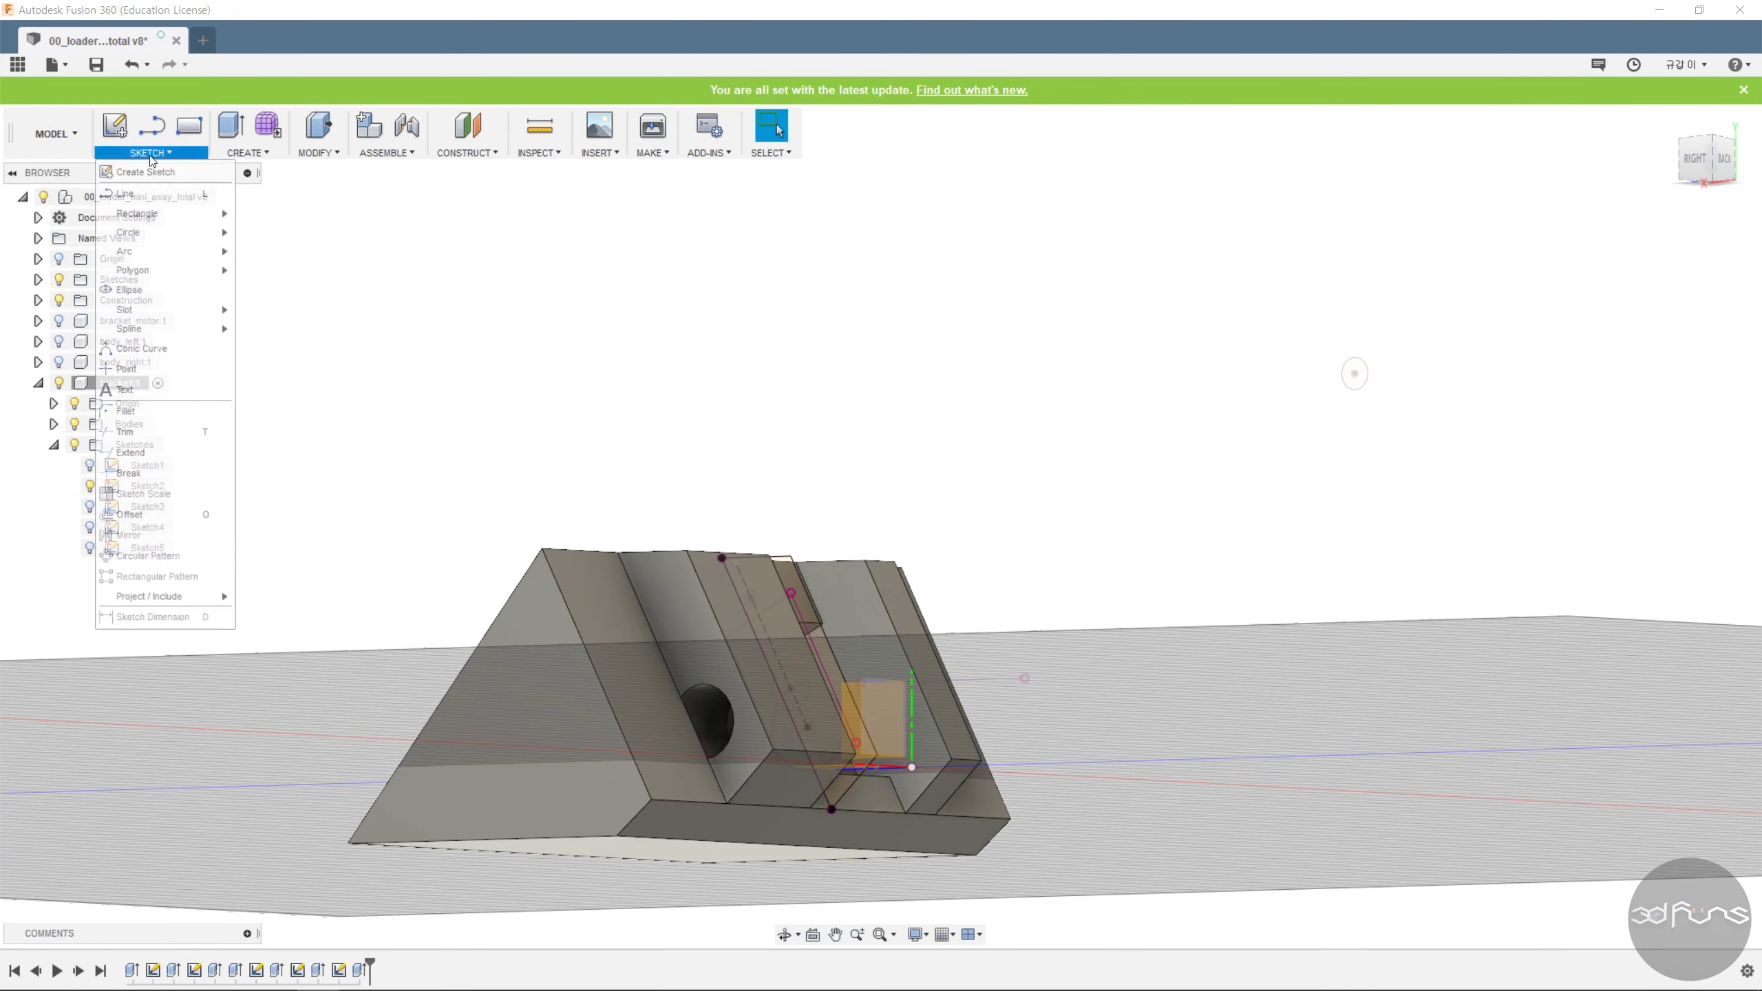
pyautogui.click(680, 625)
pyautogui.click(151, 152)
pyautogui.click(146, 171)
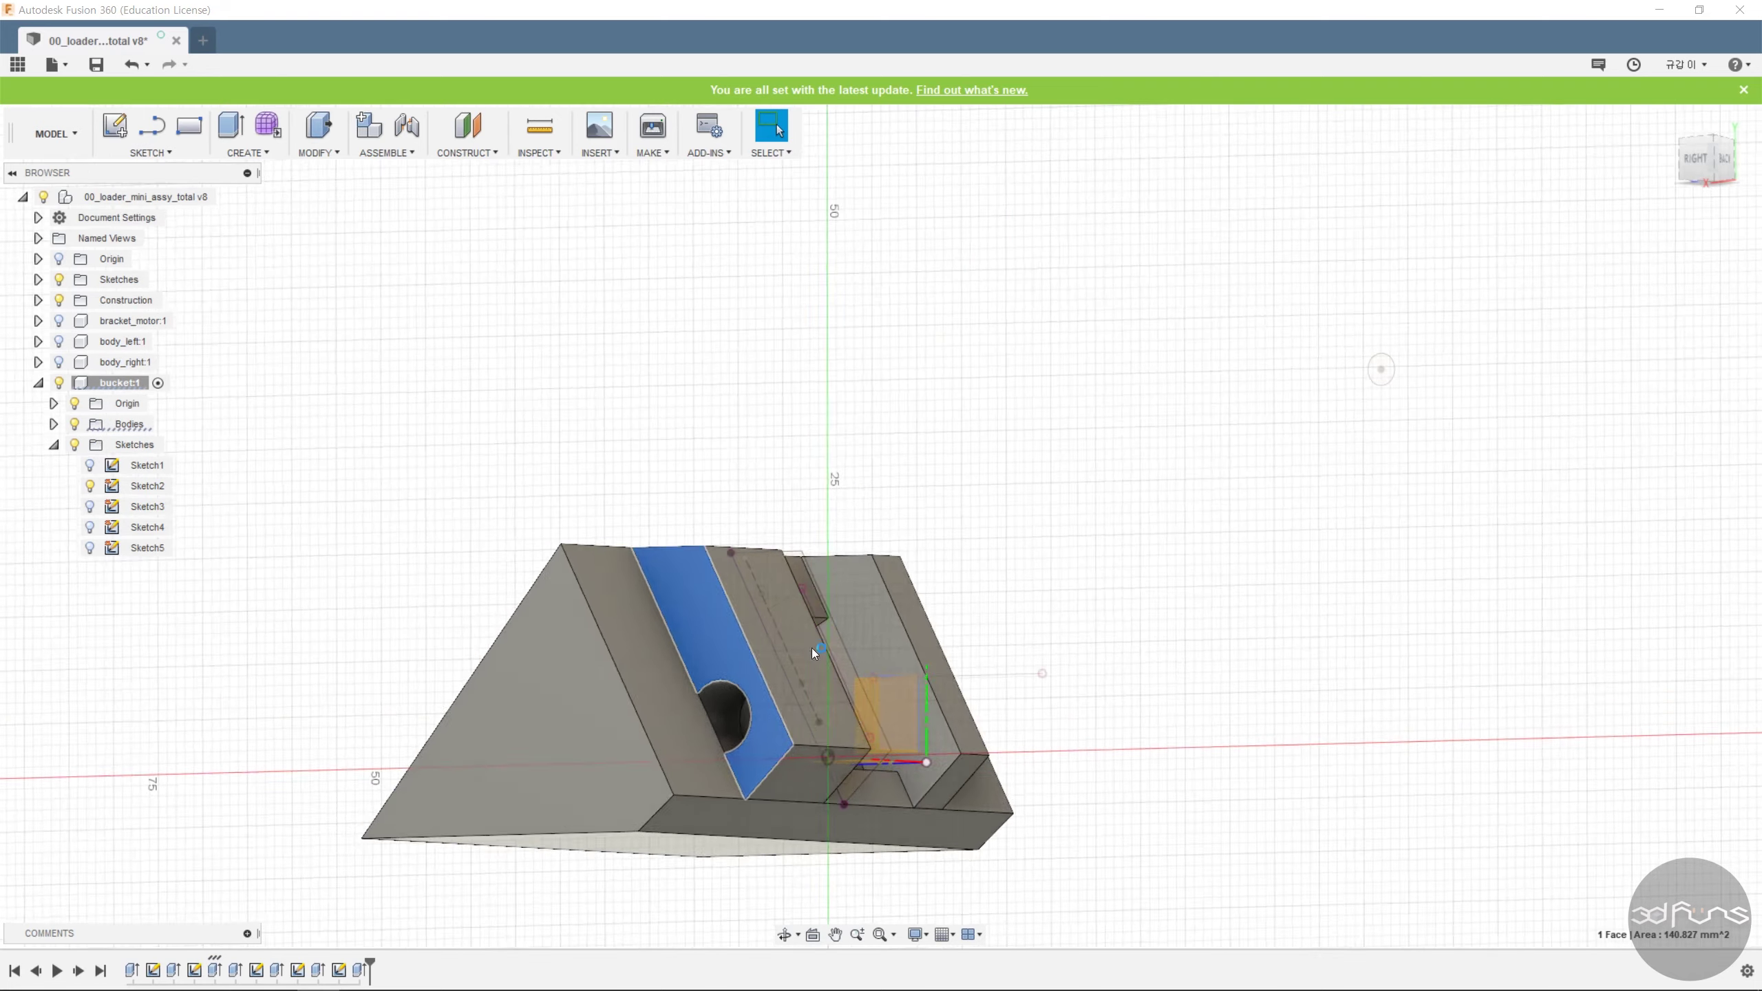
pyautogui.press('c')
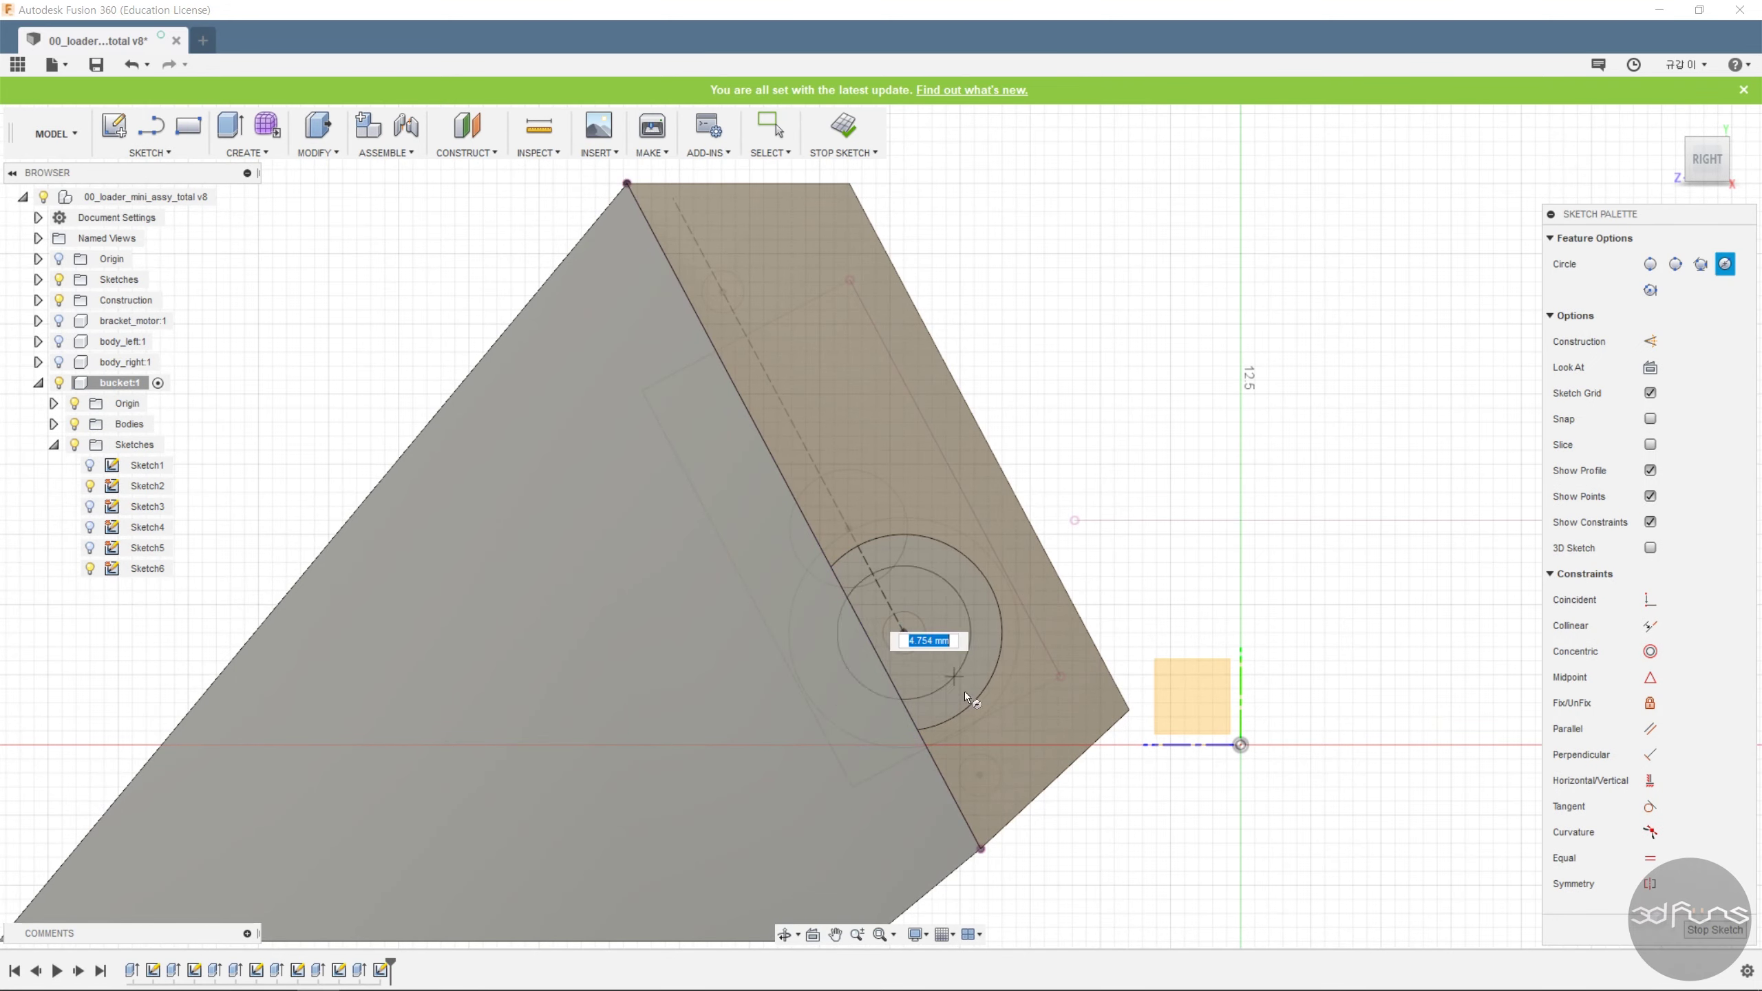
pyautogui.click(1052, 729)
# Set the diameter of the circle around the wide mount block's hole to 11 mm and finish the sketch.
pyautogui.press('d')
pyautogui.click(1042, 523)
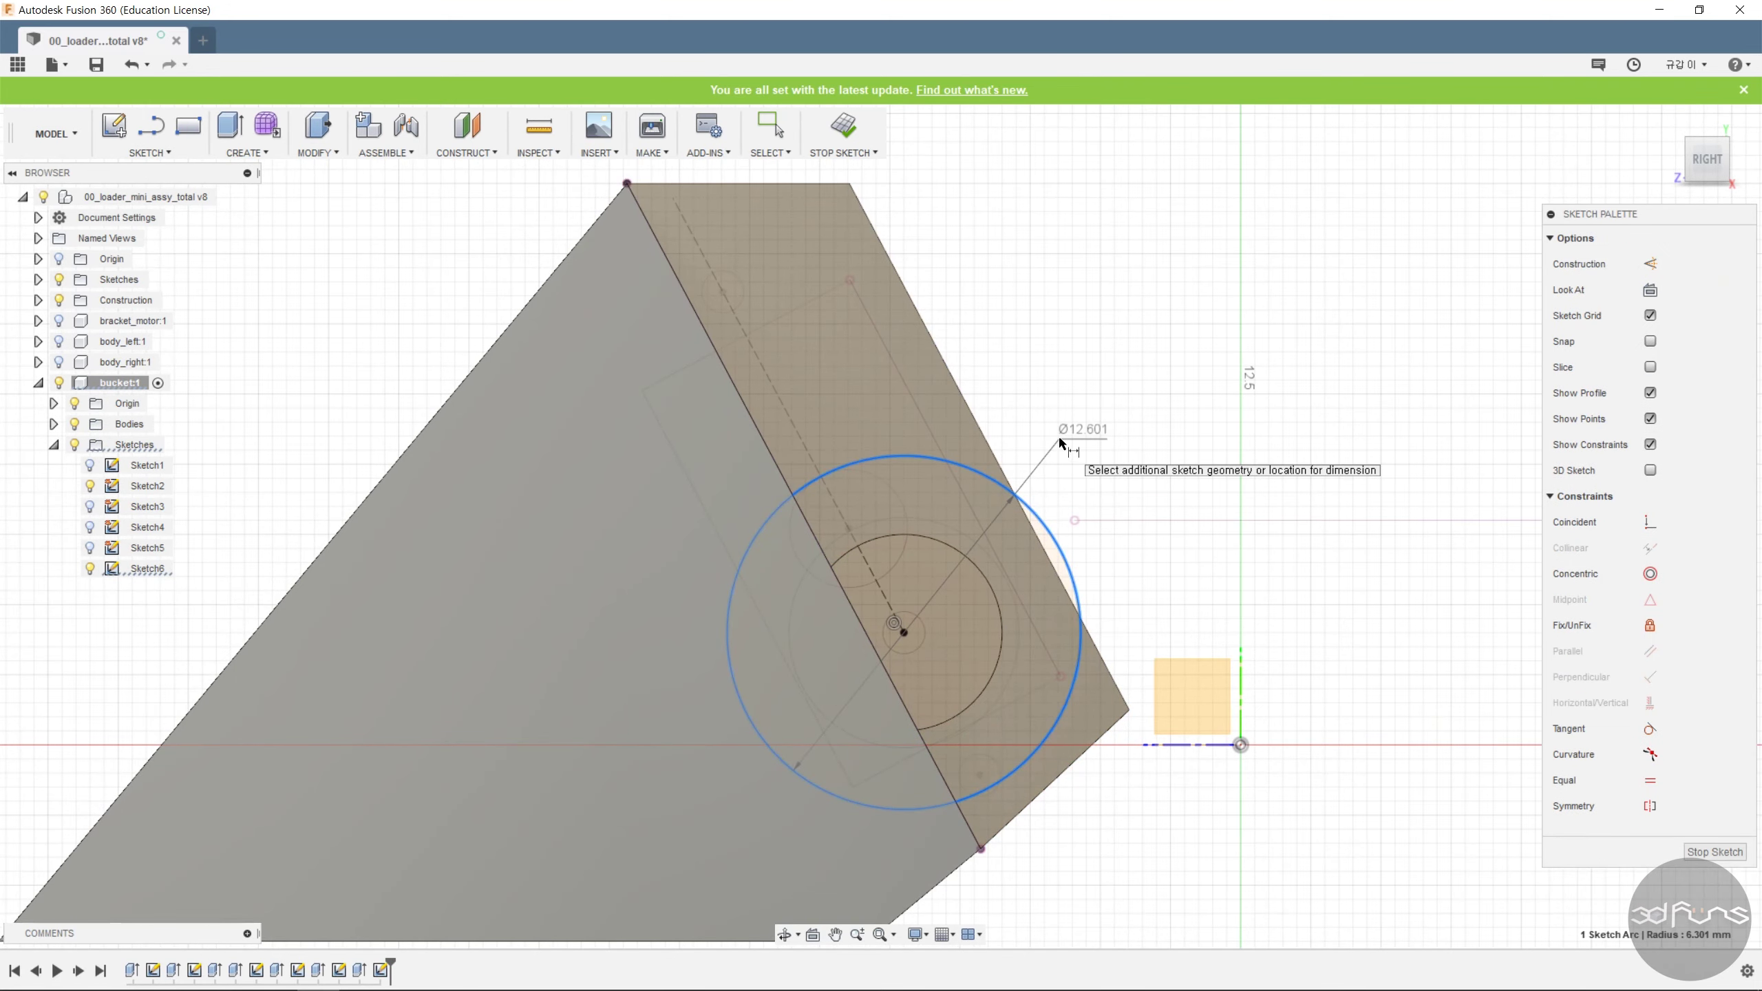
pyautogui.click(1060, 441)
pyautogui.write('11')
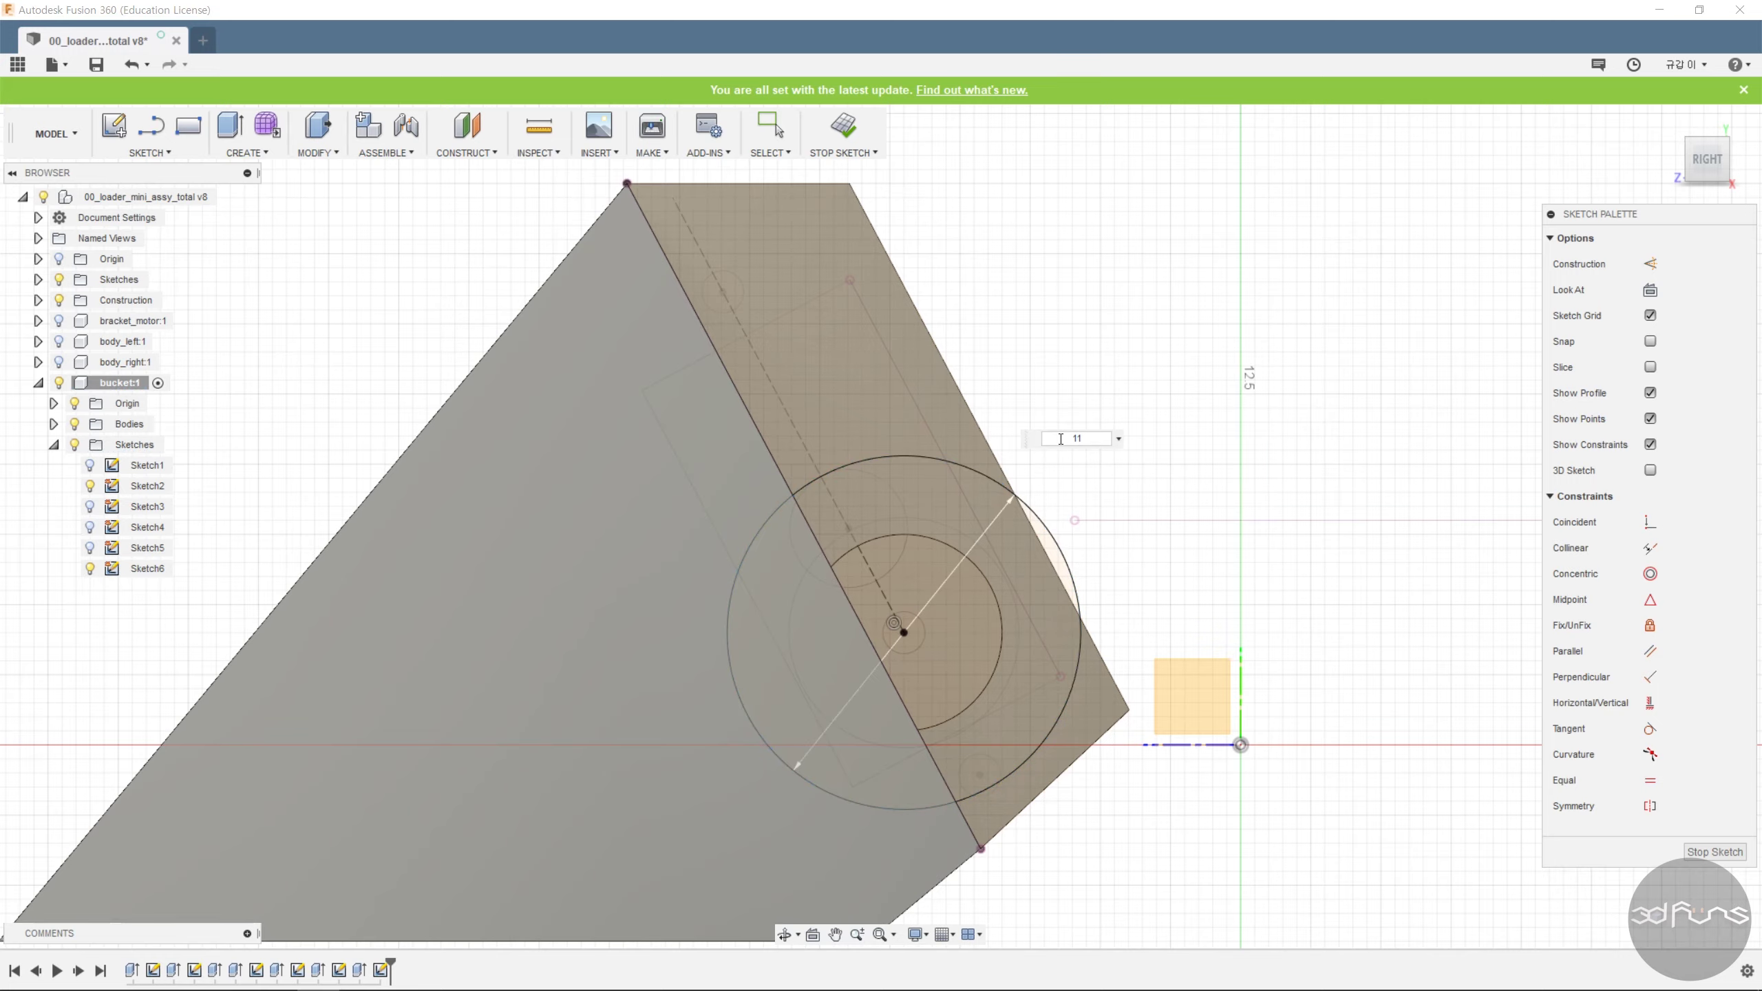
pyautogui.press('Return')
pyautogui.click(843, 128)
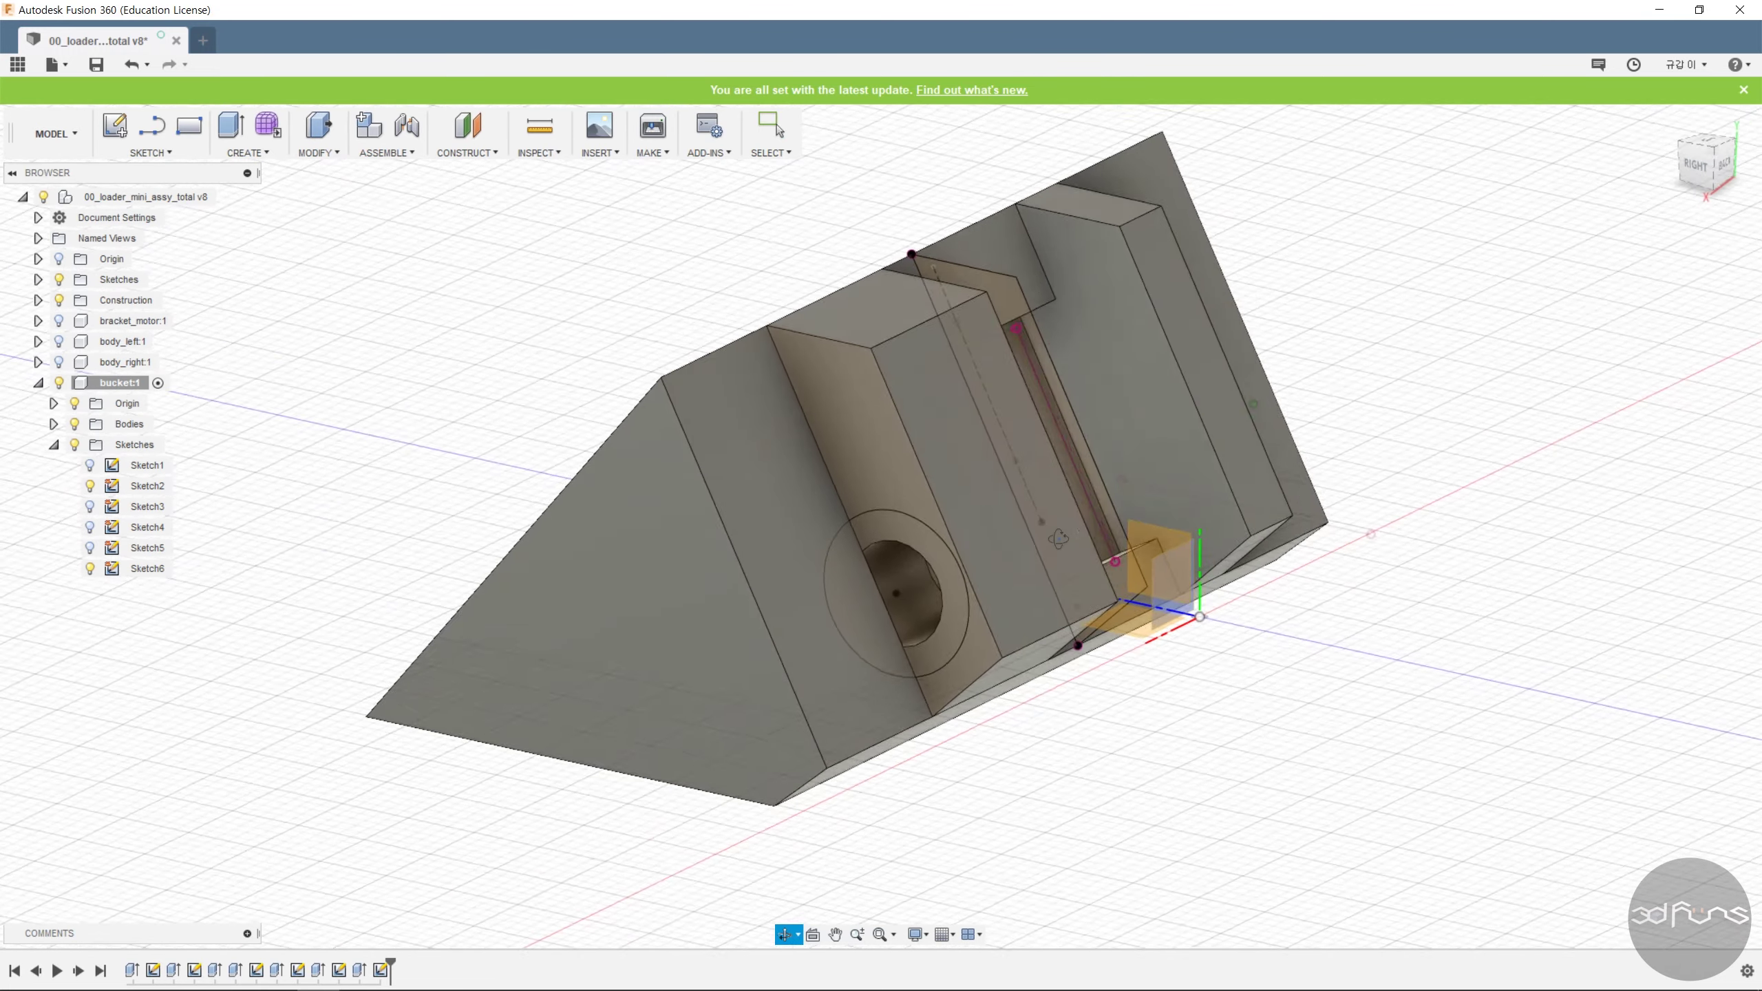
# Cut the full 11 mm circle 10.5 mm outward from the wide mount block's outer side face into the bucket.
pyautogui.click(233, 128)
pyautogui.click(849, 565)
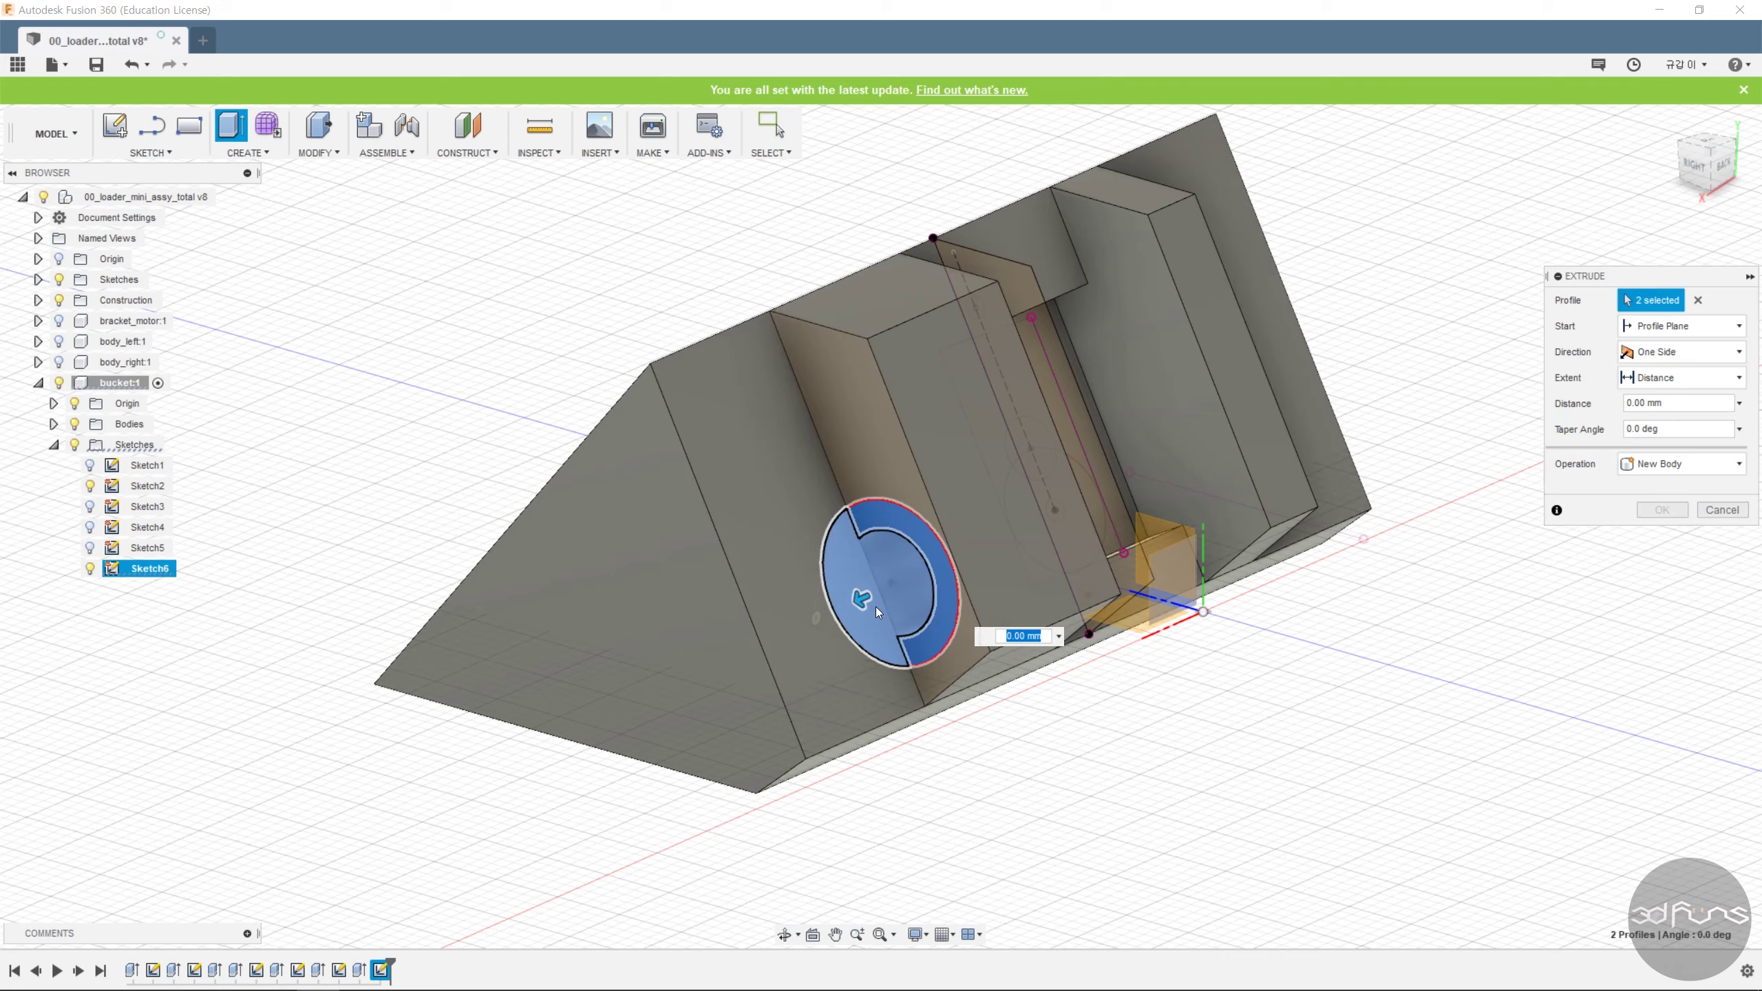
pyautogui.moveTo(876, 606); pyautogui.dragTo(715, 666)
pyautogui.write('11')
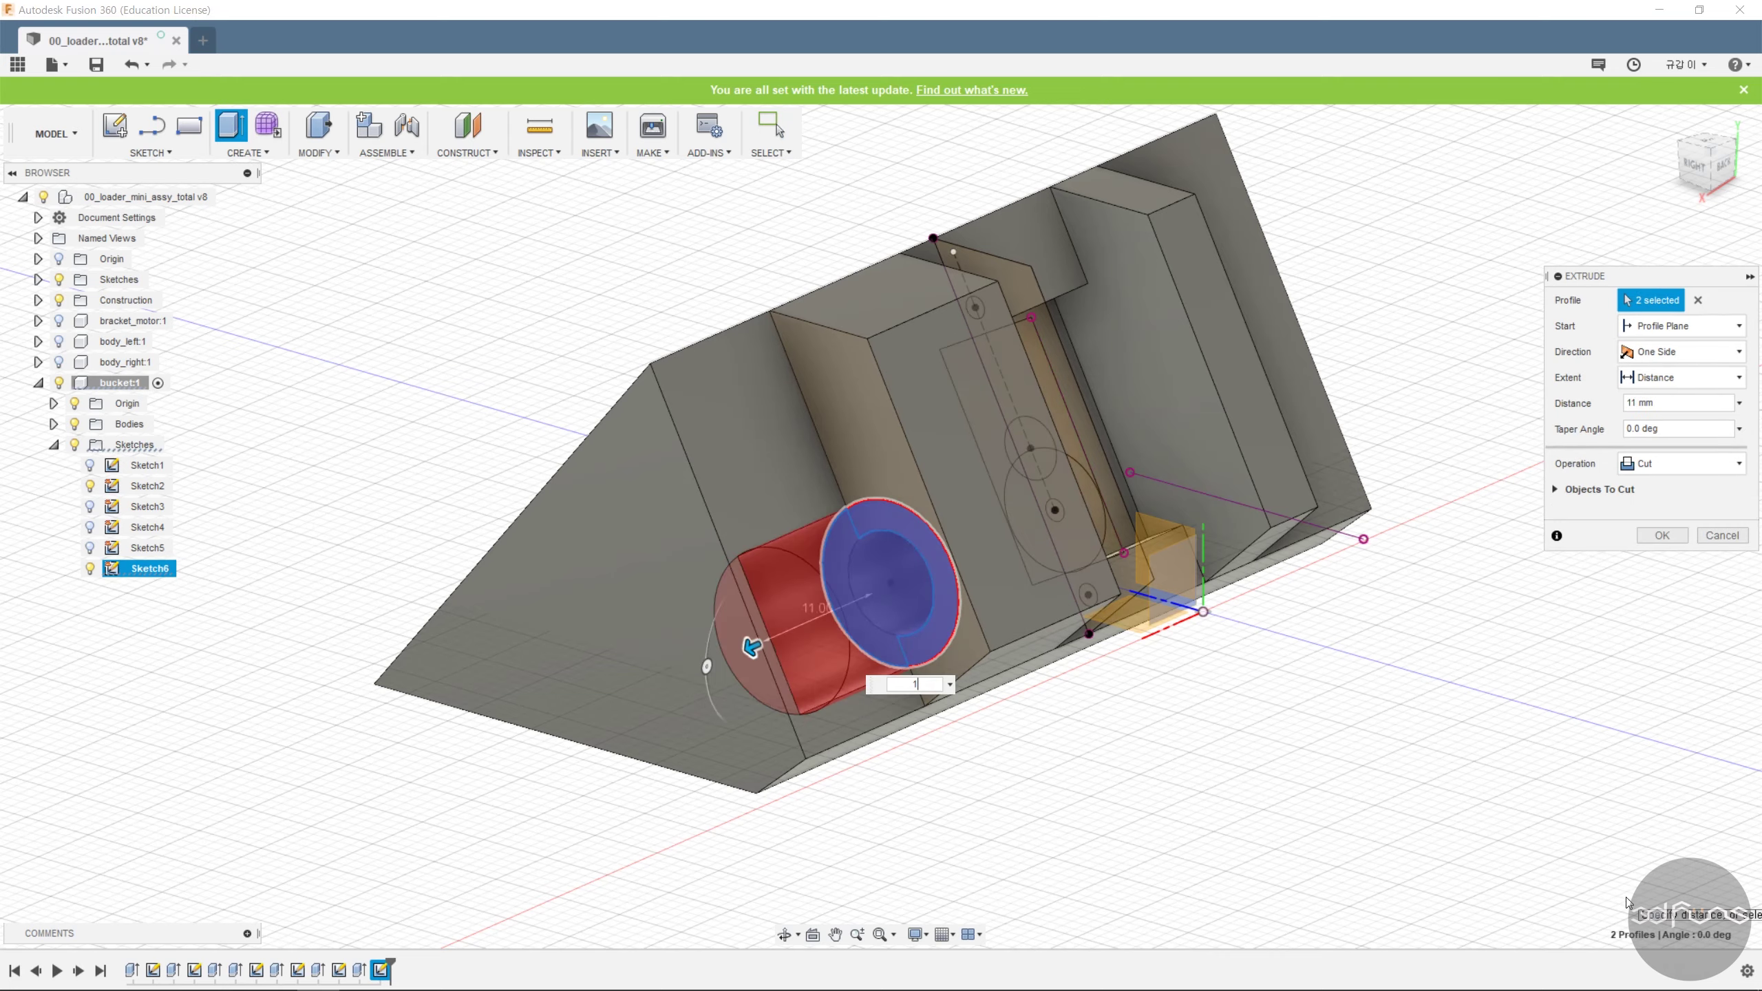
pyautogui.press('BackSpace')
pyautogui.write('0.5')
pyautogui.click(1641, 538)
pyautogui.keyDown('shift'); pyautogui.moveTo(1266, 746); pyautogui.dragTo(1261, 794, button='middle'); pyautogui.keyUp('shift')
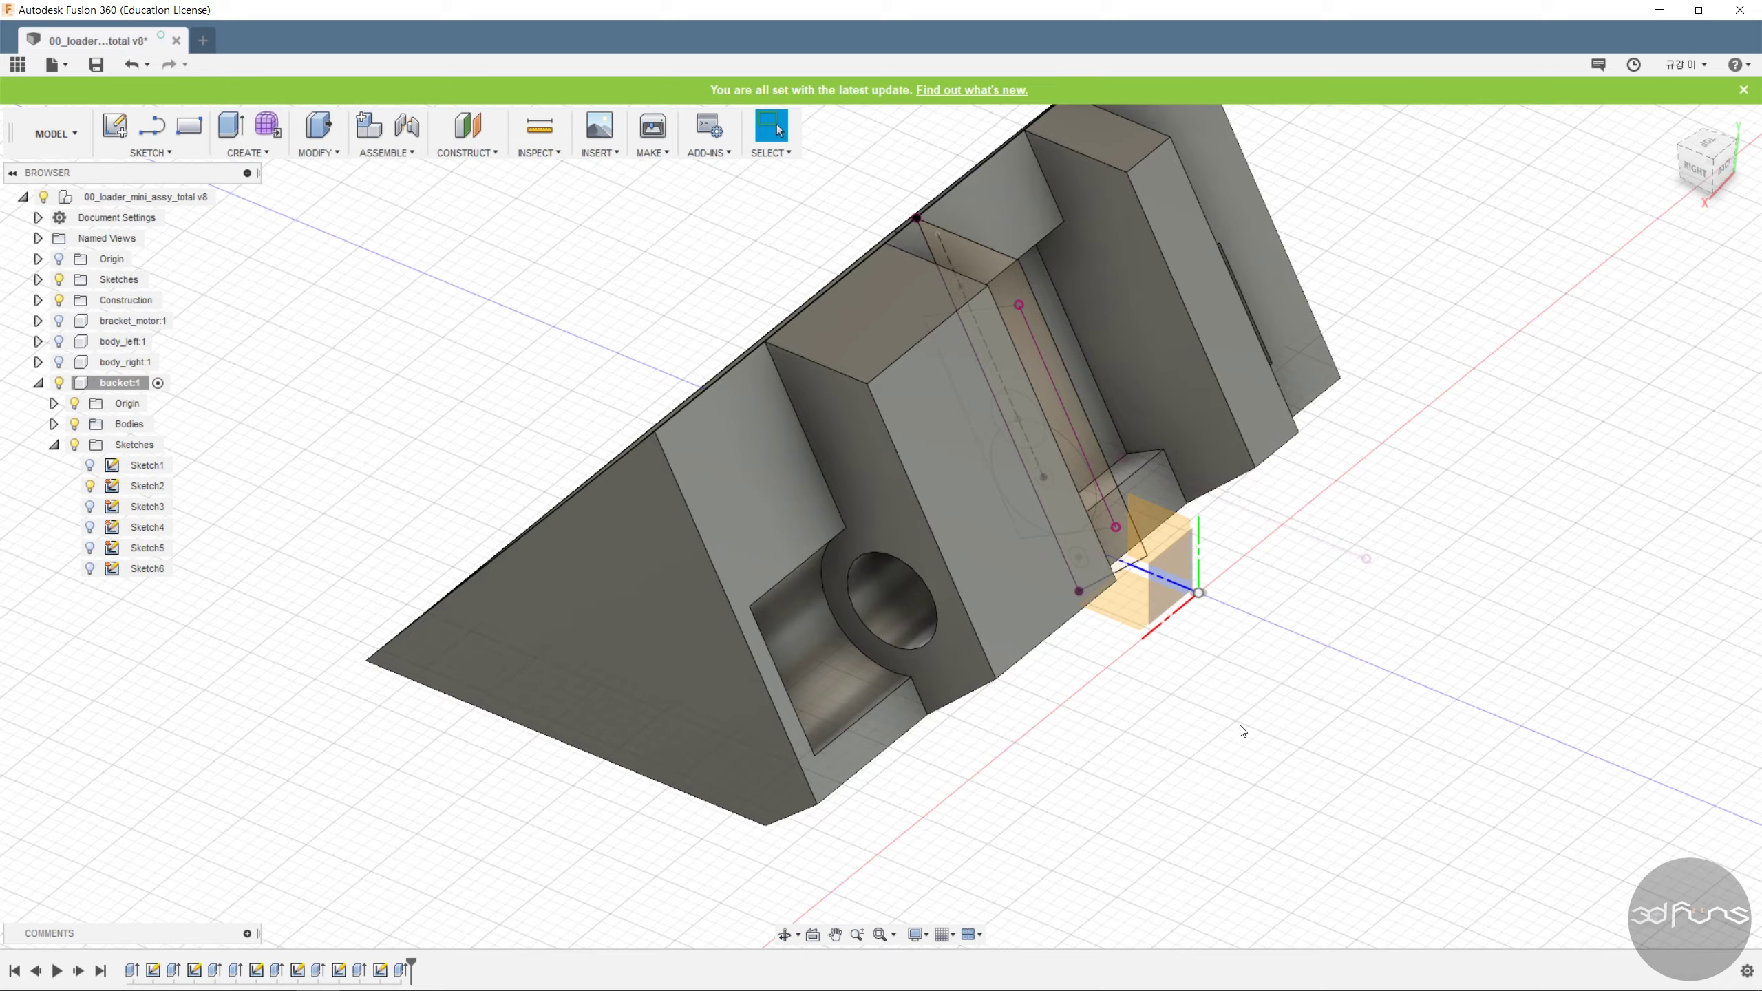
# Create a sketch on the wide mount block's slot-facing side and examine the motor pocket and slot around it.
pyautogui.keyDown('shift'); pyautogui.moveTo(1201, 706); pyautogui.dragTo(694, 666, button='middle'); pyautogui.keyUp('shift')
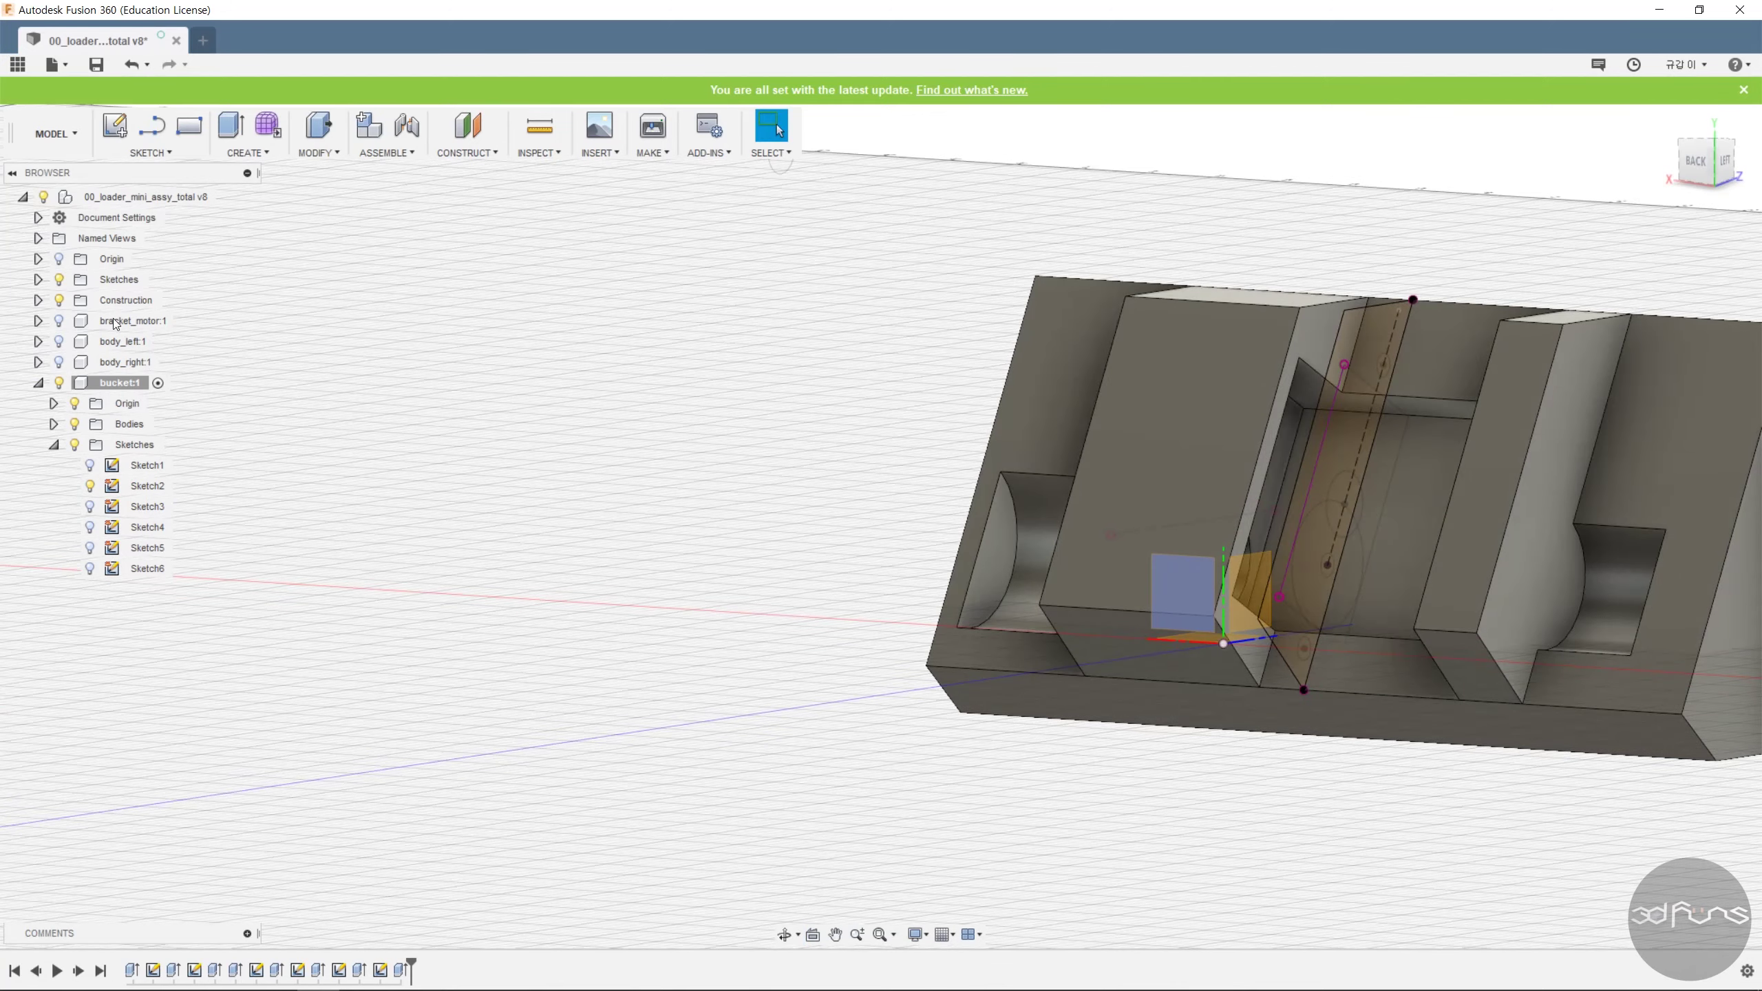
pyautogui.click(146, 153)
pyautogui.click(156, 169)
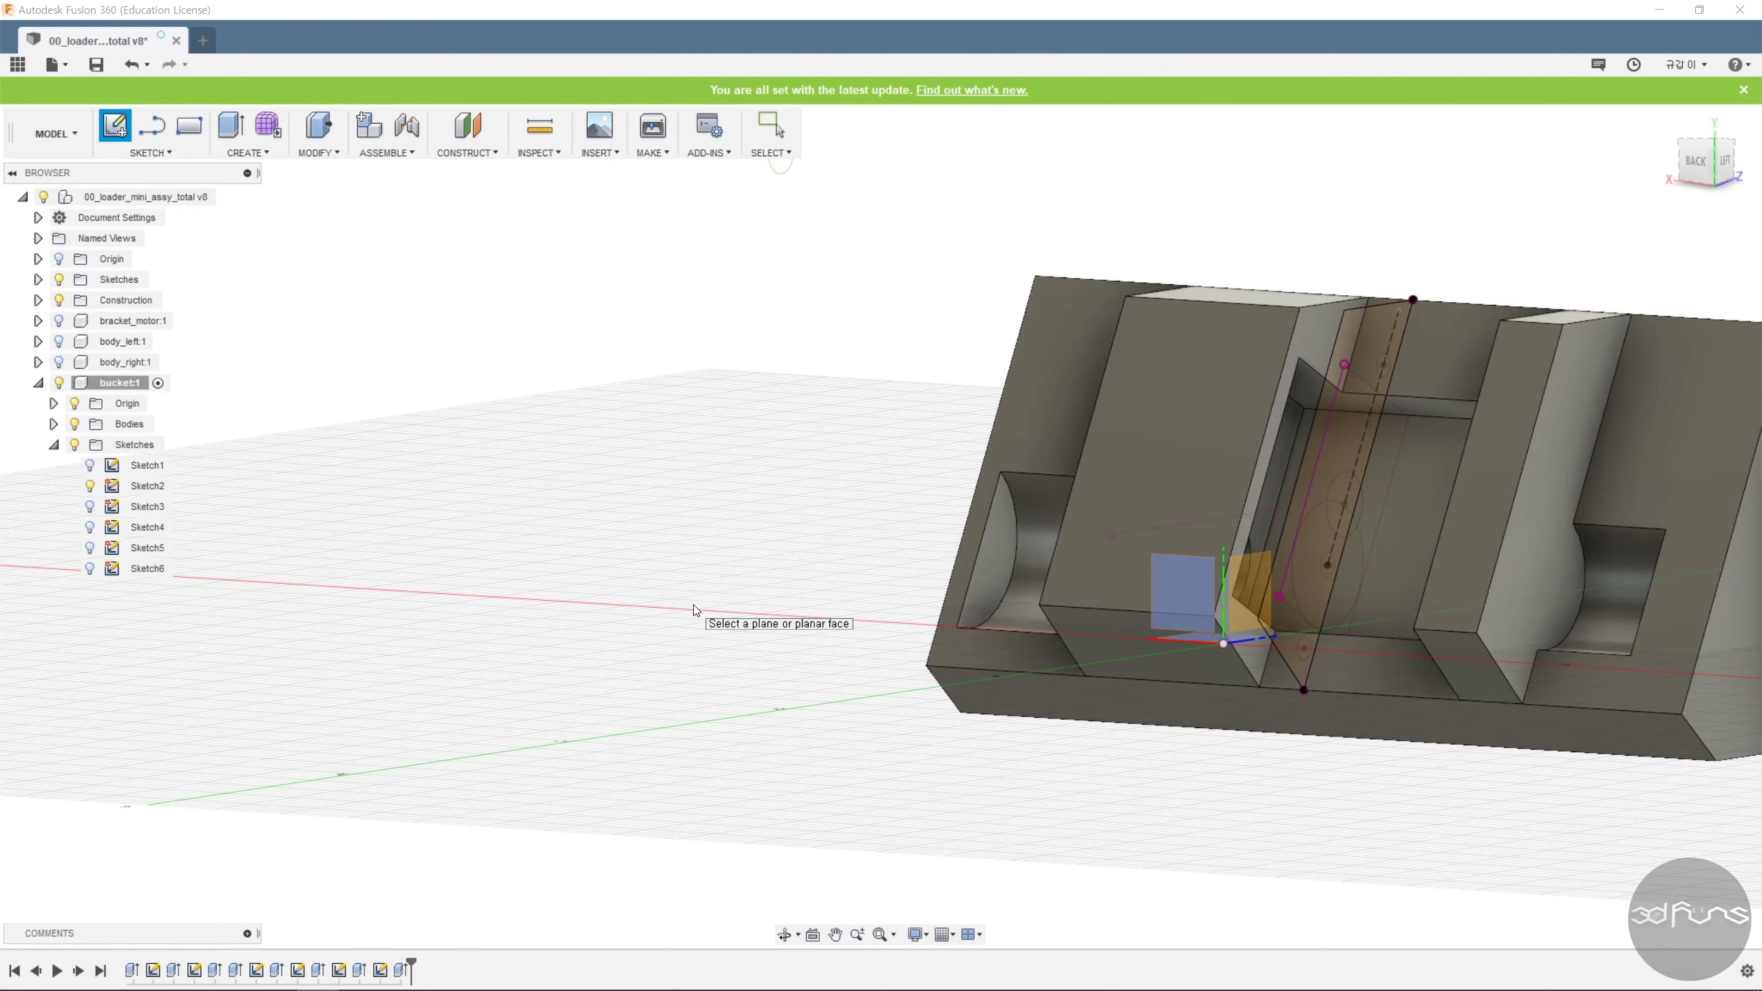
pyautogui.click(694, 604)
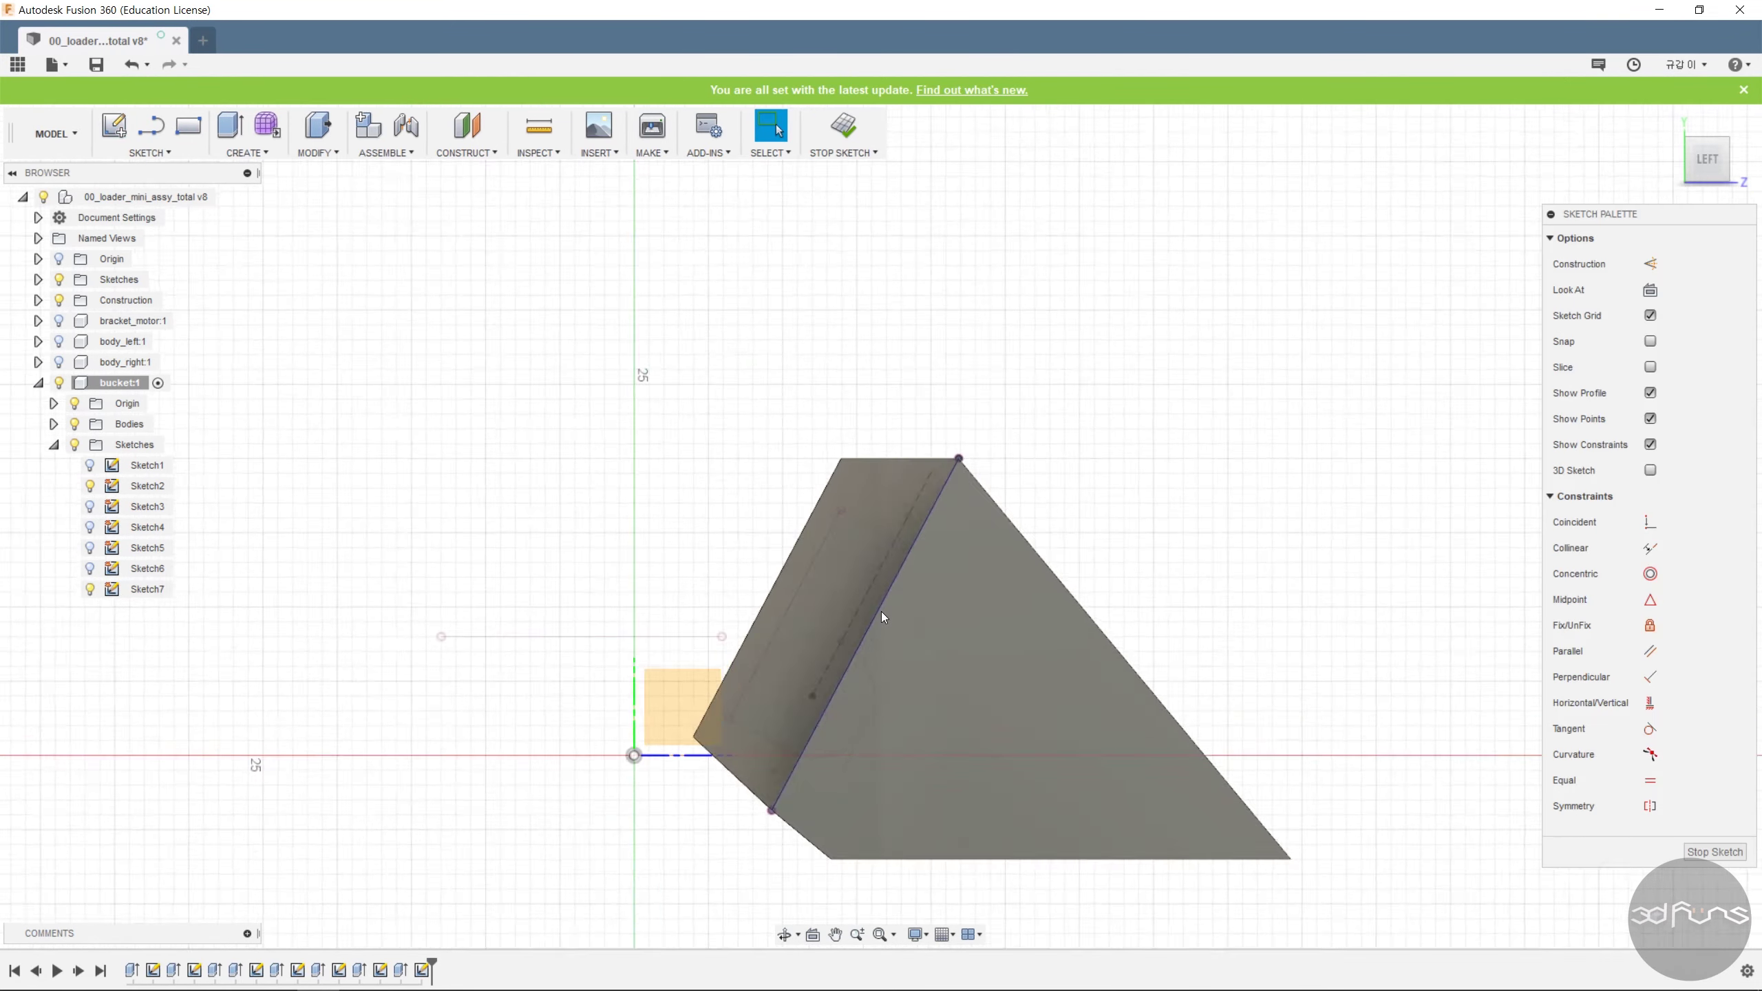
pyautogui.scroll(2, 881, 611)
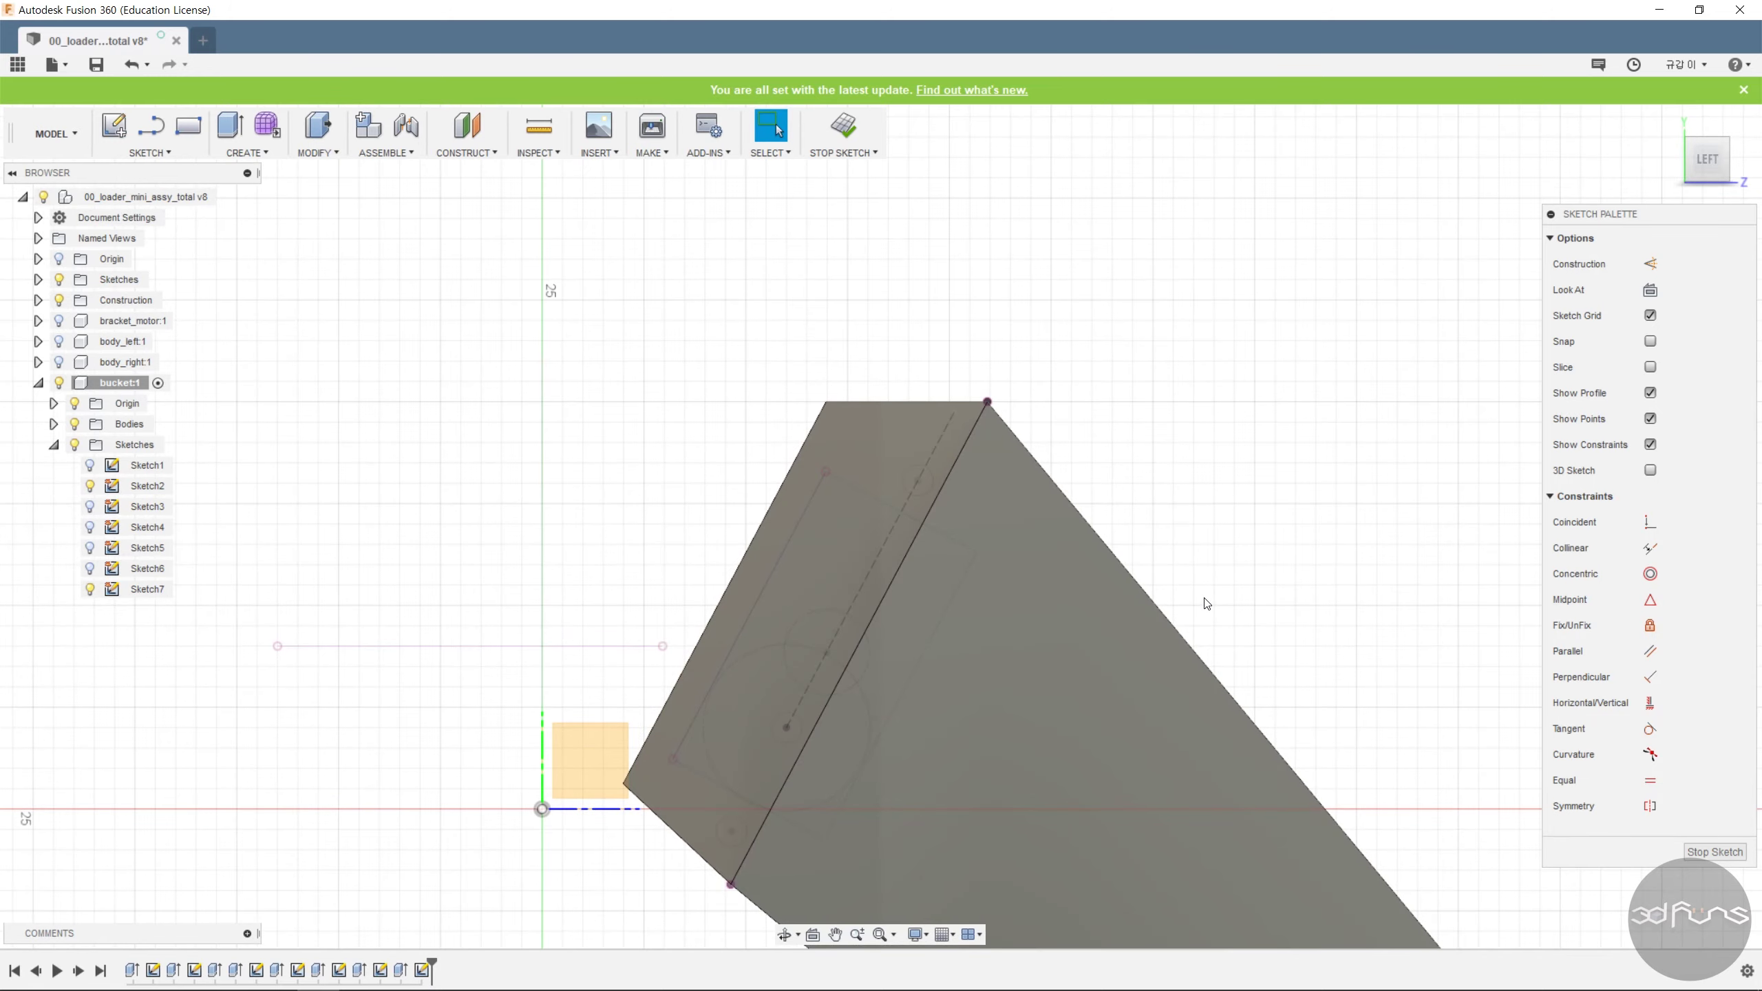
pyautogui.keyDown('shift'); pyautogui.moveTo(1207, 601); pyautogui.dragTo(926, 570, button='middle'); pyautogui.keyUp('shift')
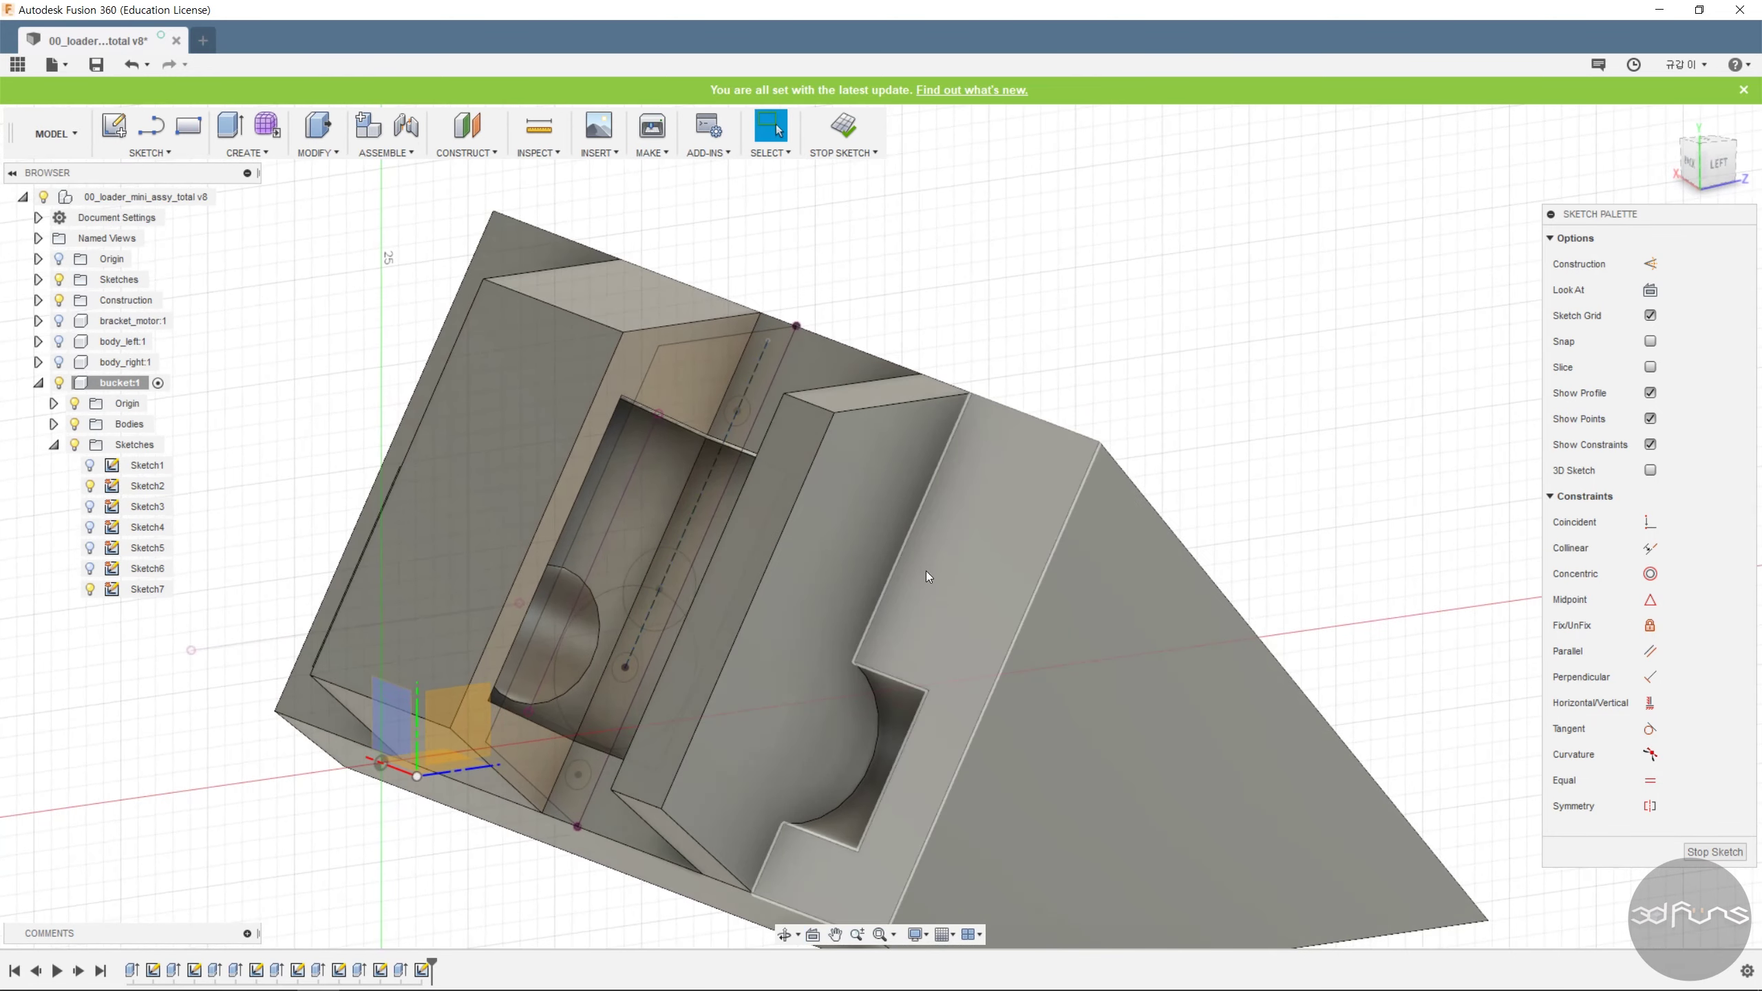
pyautogui.click(1656, 294)
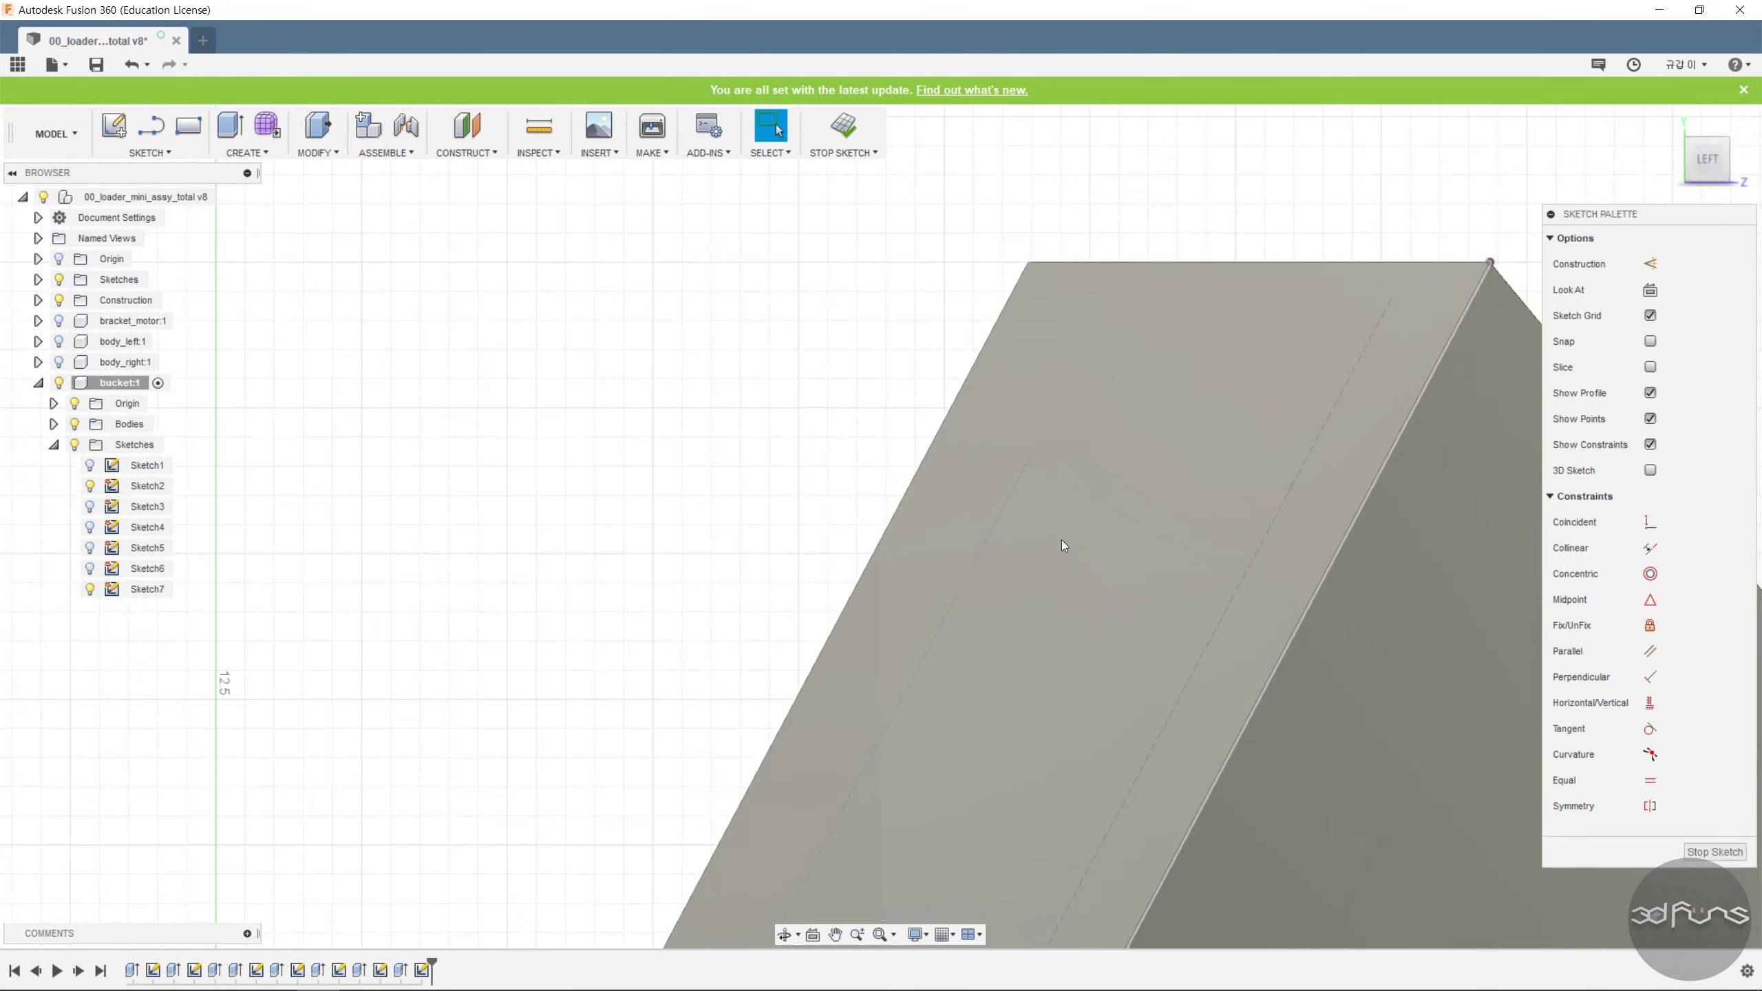
pyautogui.keyDown('shift'); pyautogui.moveTo(1061, 540); pyautogui.dragTo(969, 482, button='middle'); pyautogui.keyUp('shift')
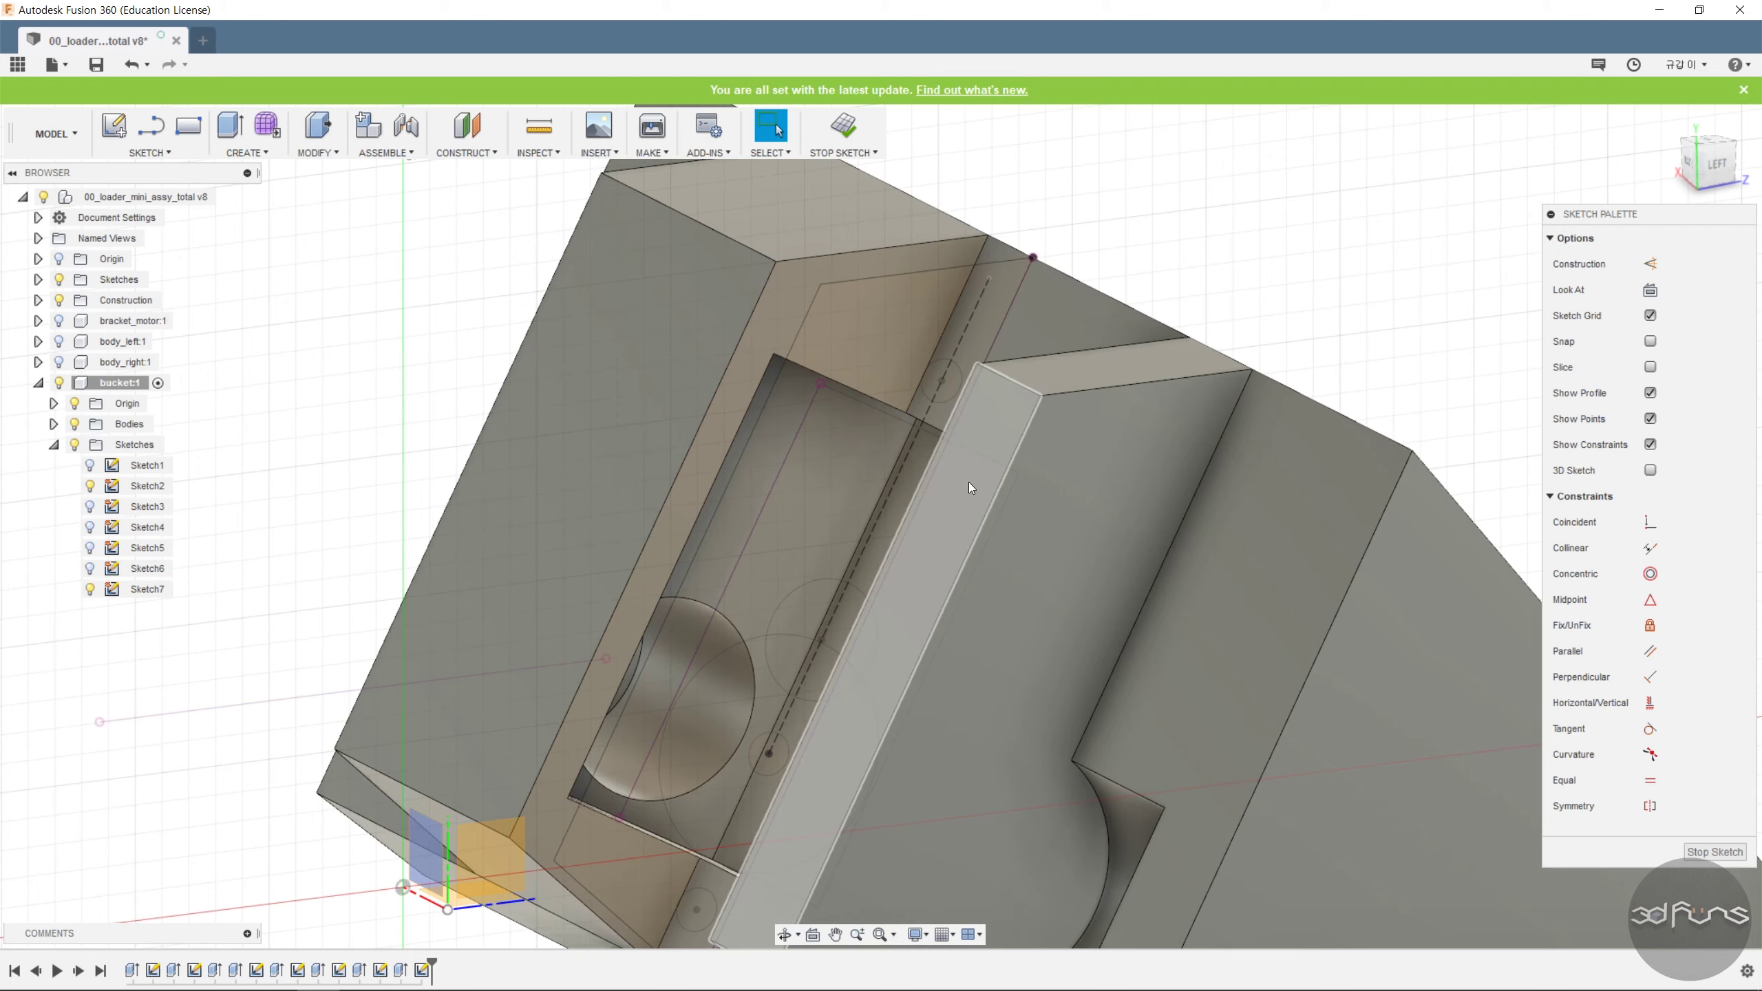
pyautogui.scroll(-3, 659, 523)
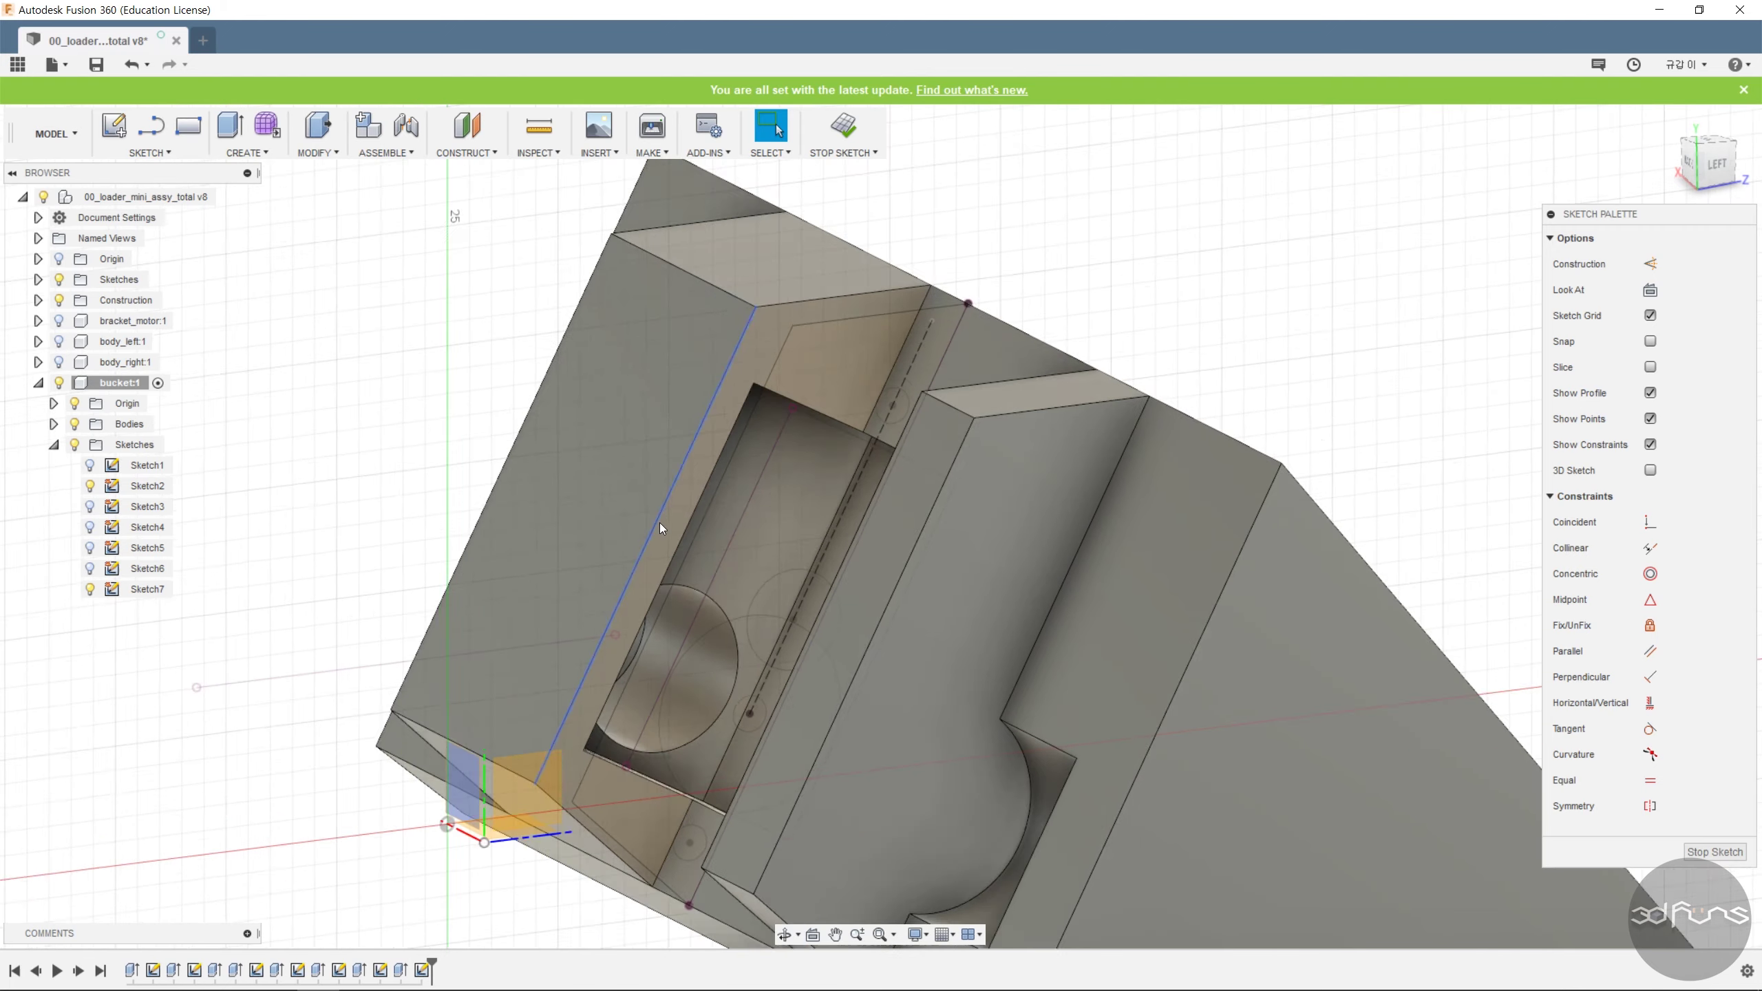
pyautogui.scroll(2, 705, 699)
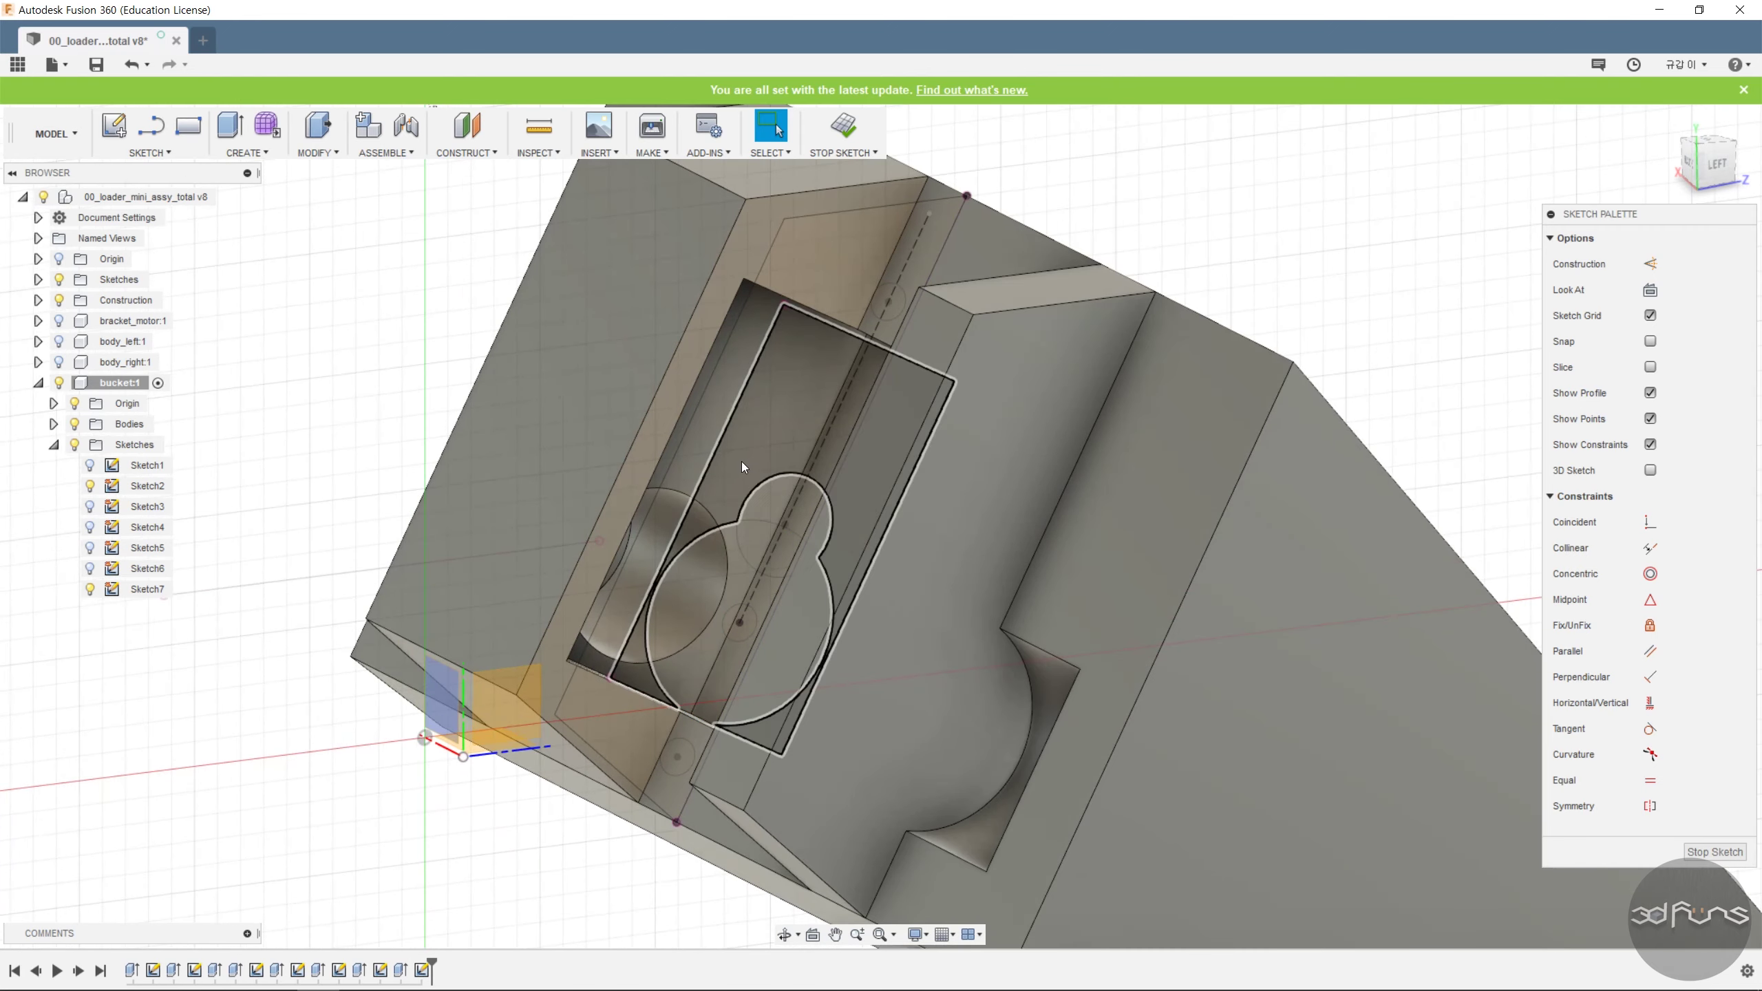
# Draw a line about 23 mm long from the pocket's upper outer corner along its long edge, past the block's lower end.
pyautogui.press('l')
pyautogui.click(746, 278)
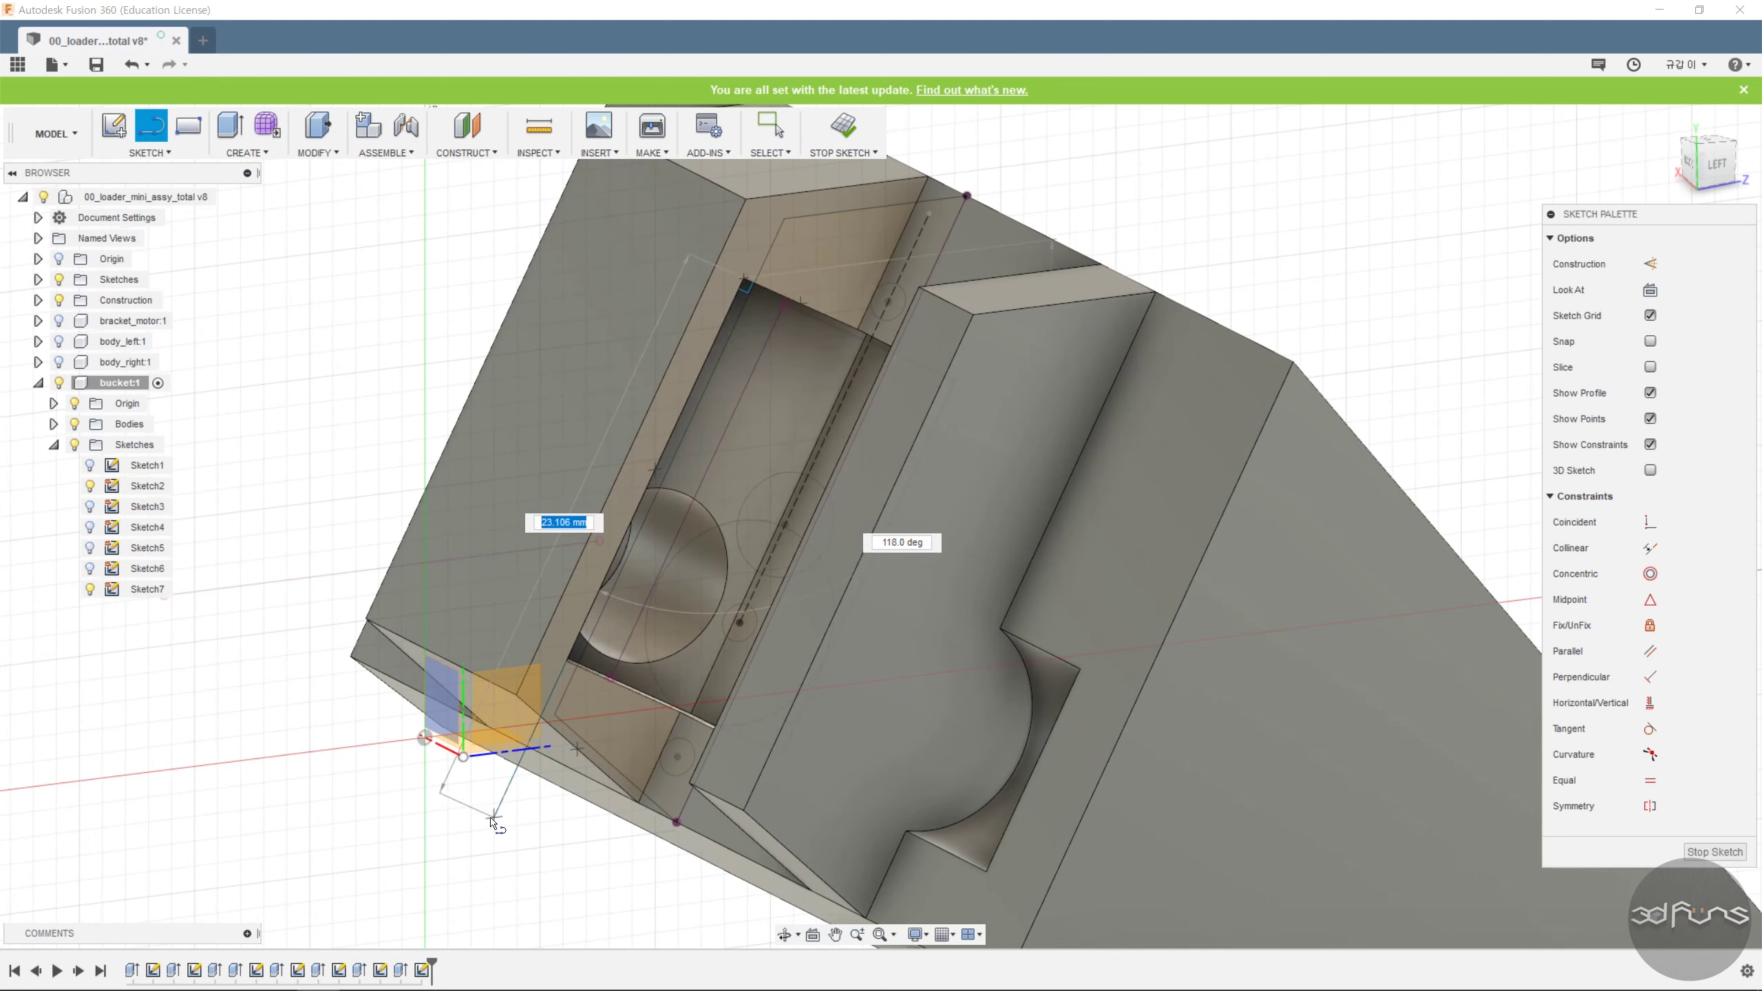
pyautogui.click(830, 283)
pyautogui.press('Escape')
pyautogui.scroll(3, 771, 252)
# Draw a line about 8 mm long across the block above the pocket's upper edge and extend the long line to meet it.
pyautogui.press('l')
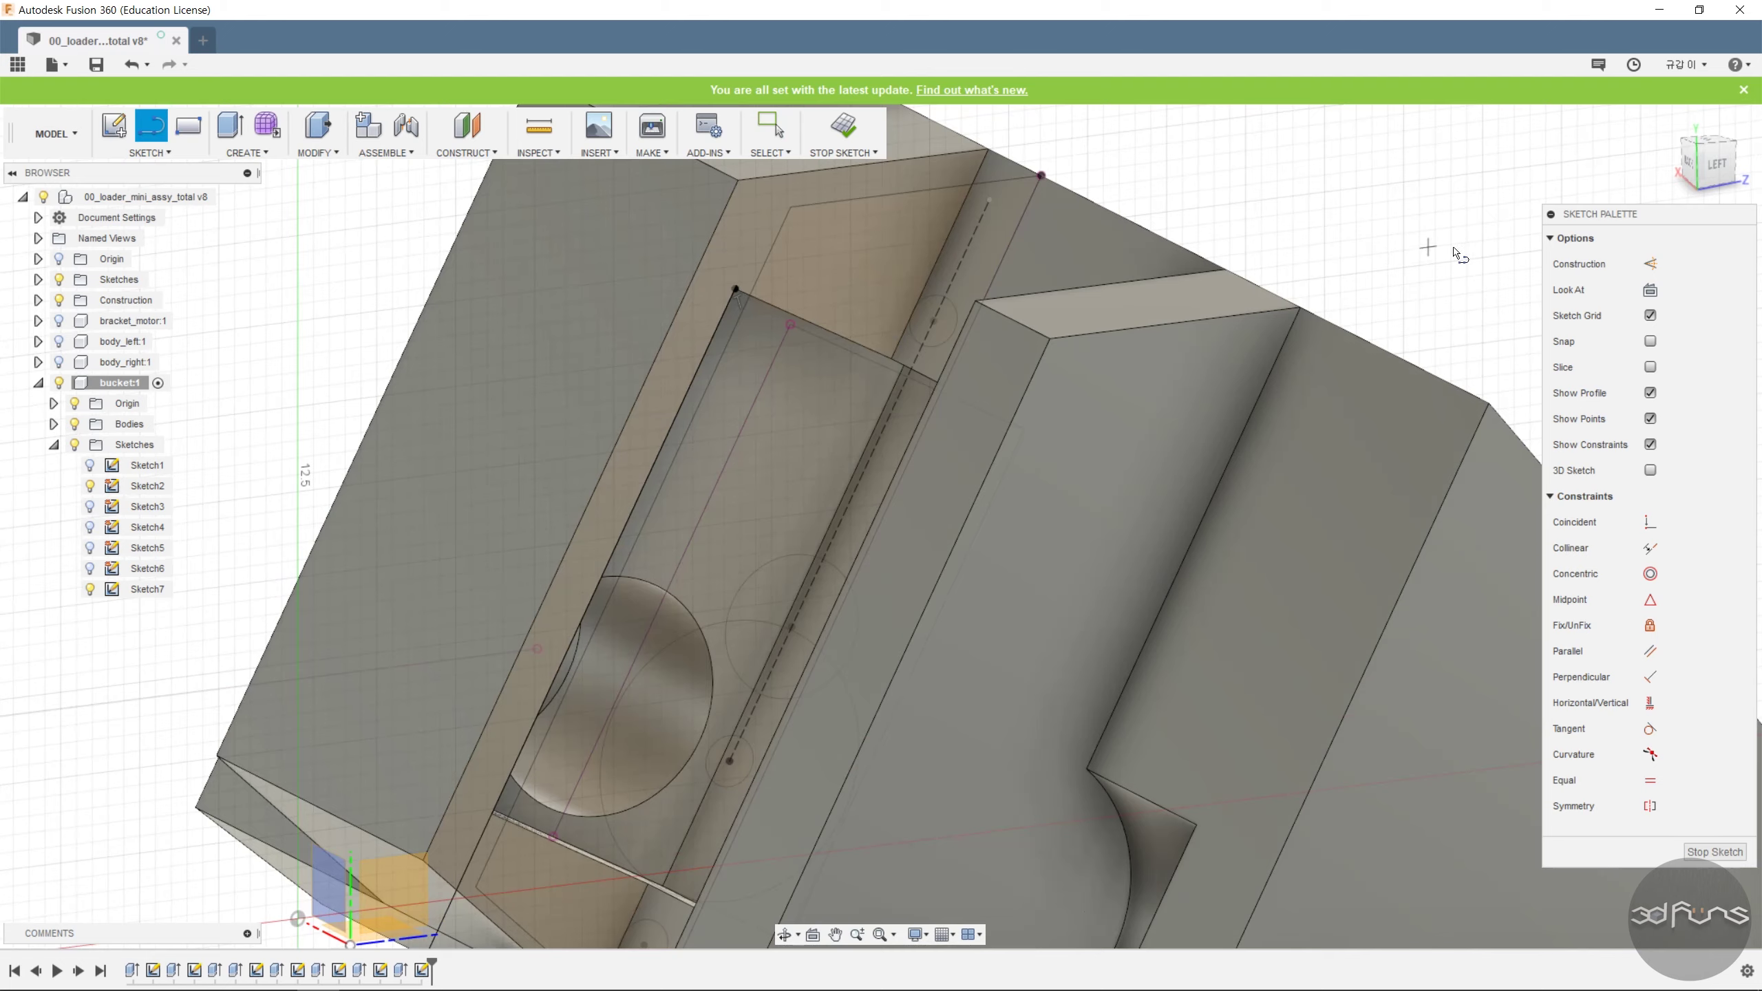
pyautogui.click(1651, 291)
pyautogui.moveTo(1043, 342); pyautogui.dragTo(746, 694, button='middle')
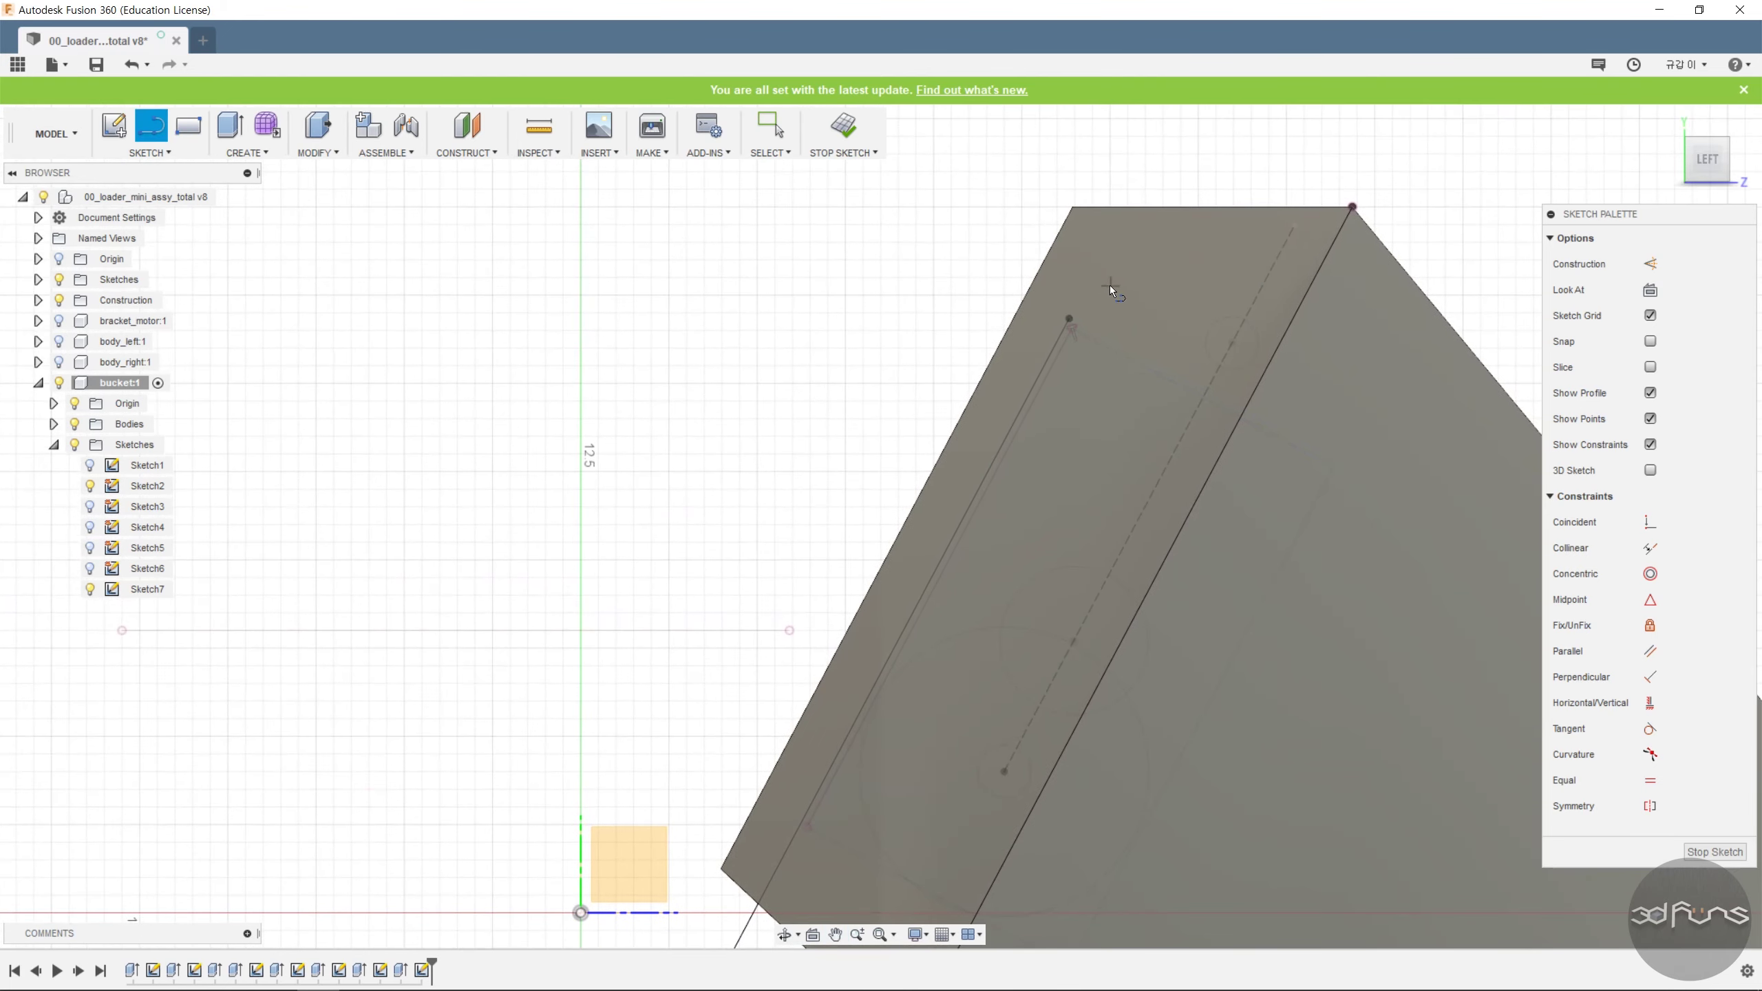
pyautogui.click(1095, 269)
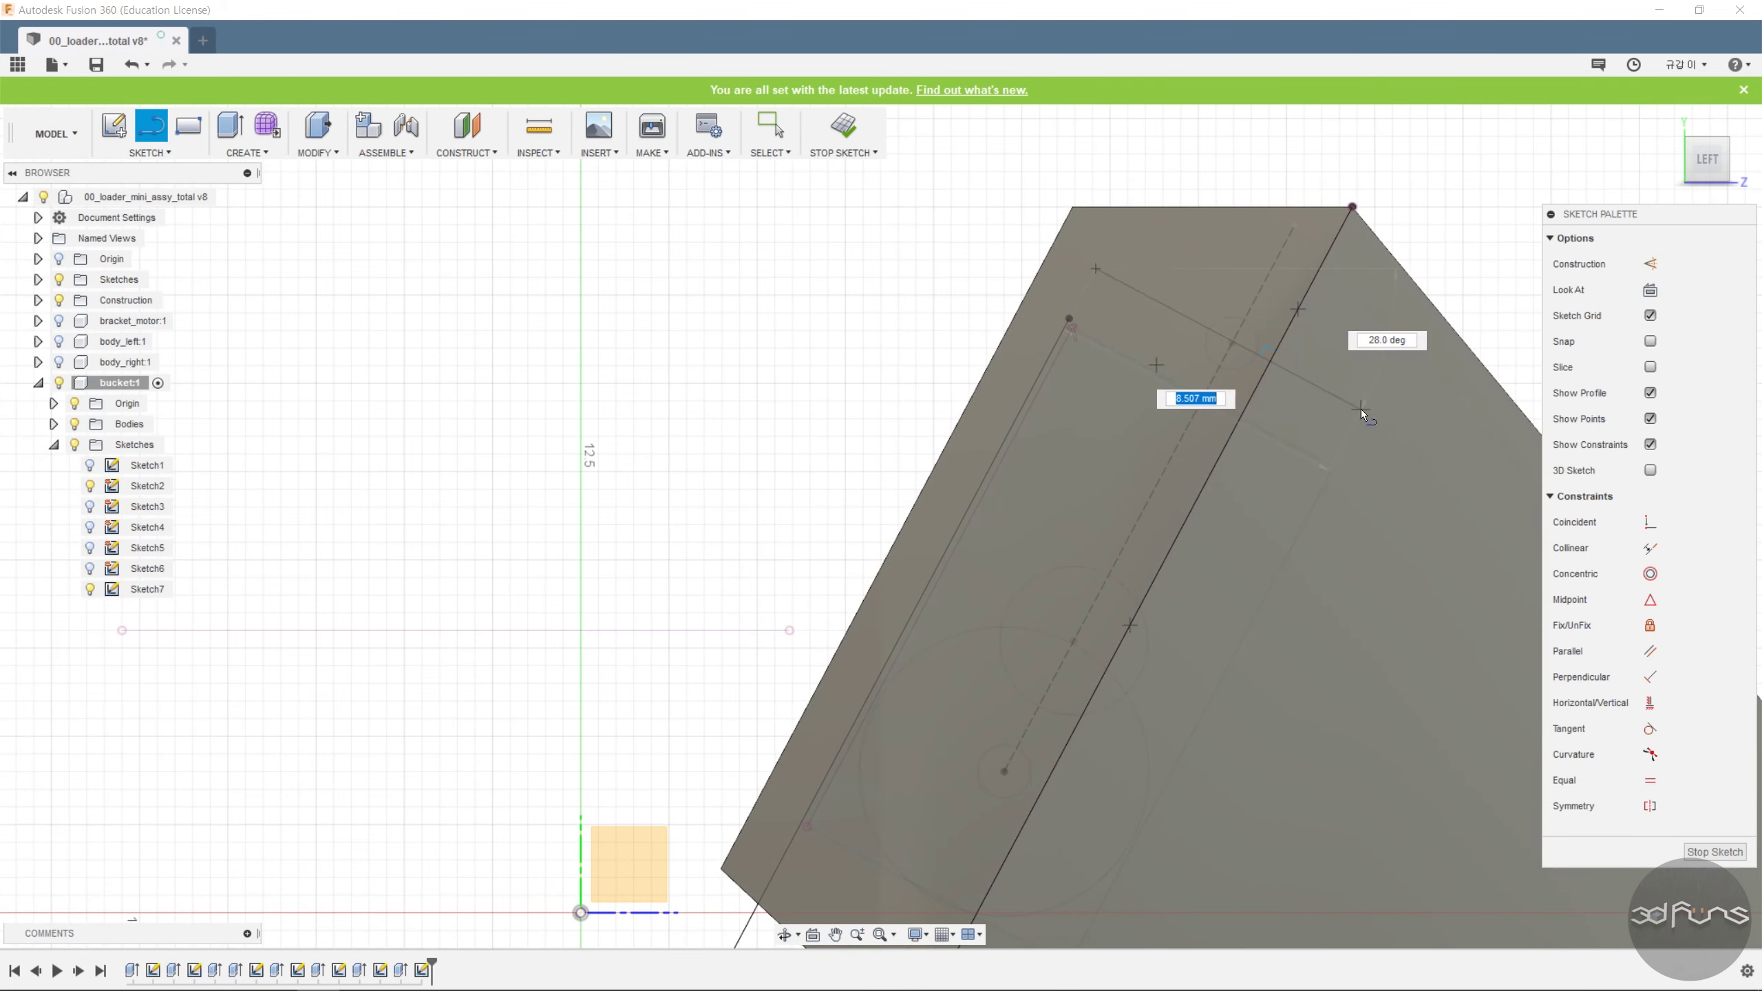
pyautogui.click(1343, 414)
pyautogui.press('Escape')
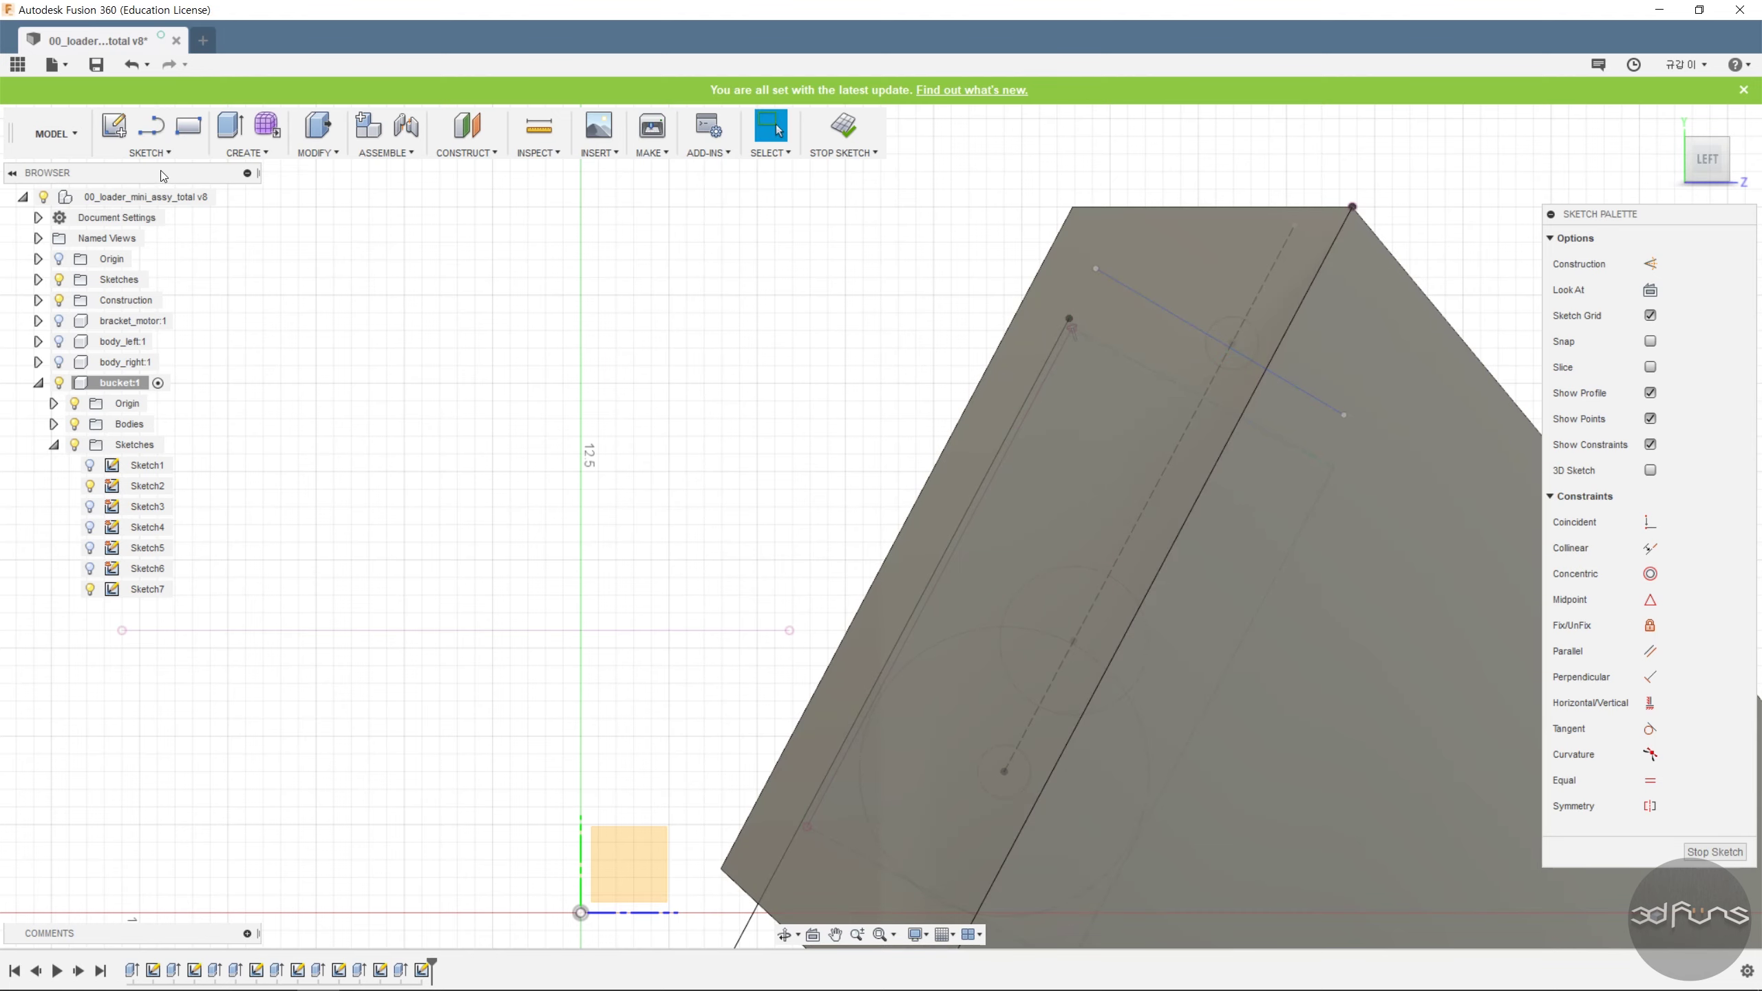
pyautogui.click(150, 152)
pyautogui.click(174, 448)
pyautogui.scroll(-3, 1065, 333)
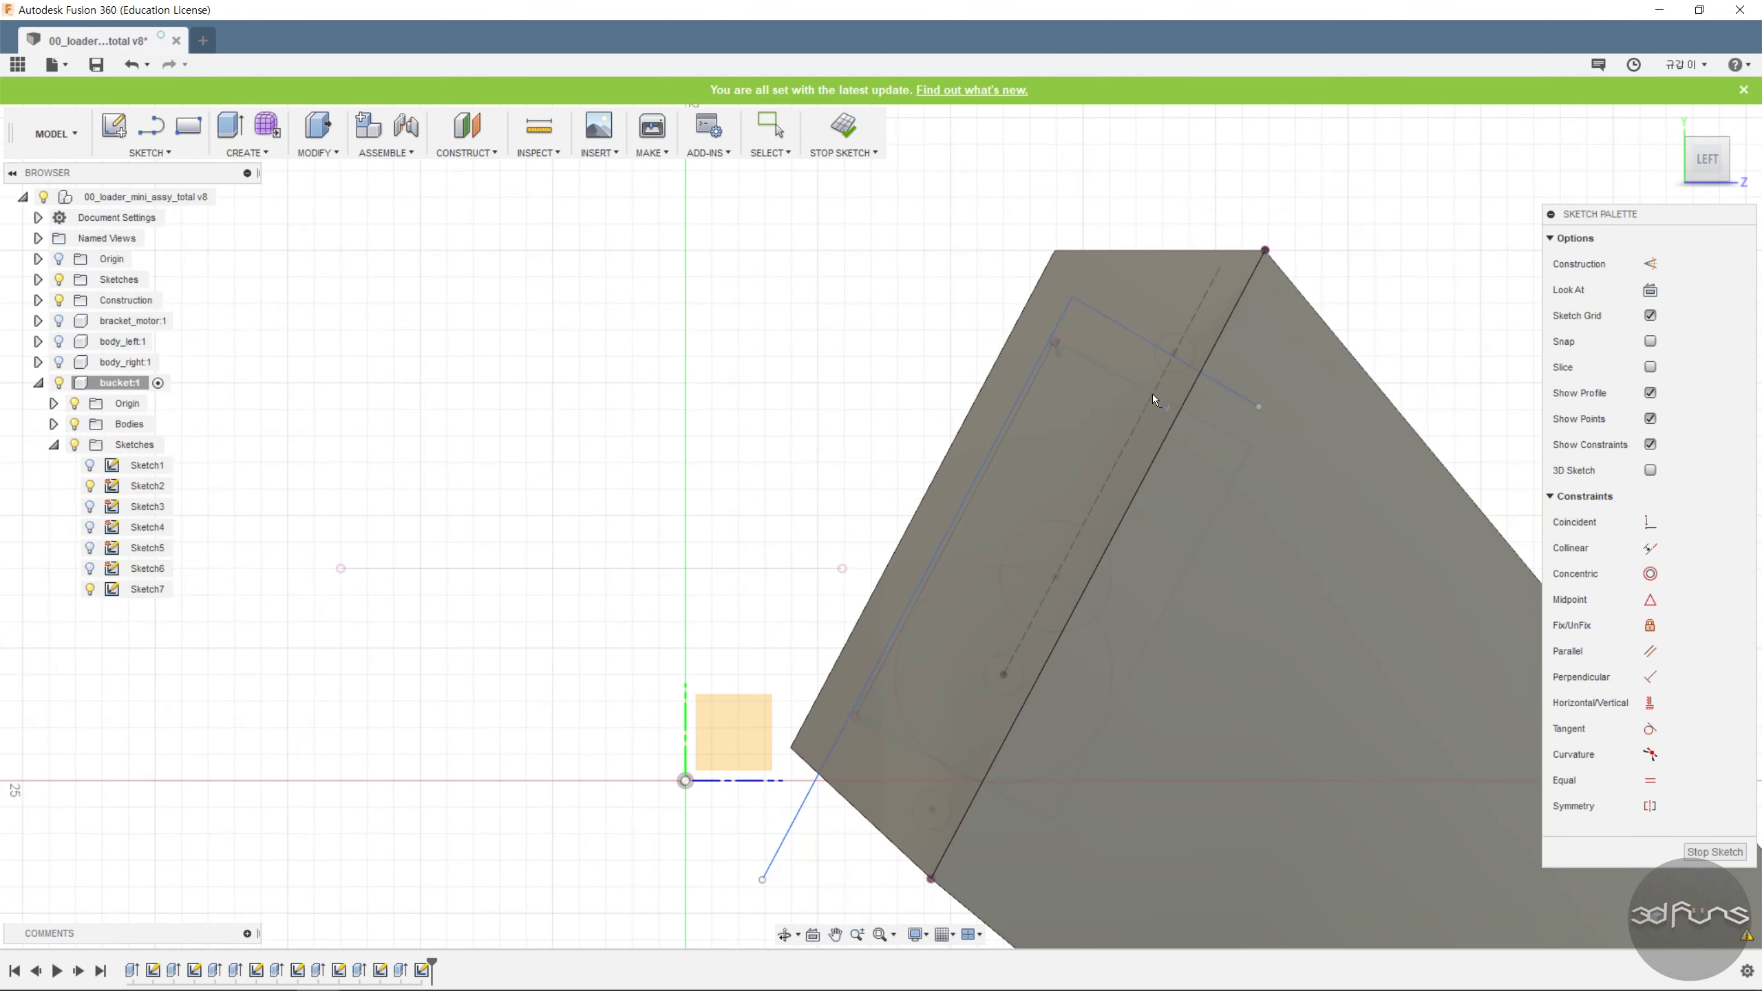
# Make the upper line parallel to the pocket's upper edge and set the distance between them to 3.5 mm.
pyautogui.click(1650, 651)
pyautogui.scroll(3, 1065, 302)
pyautogui.click(1111, 409)
pyautogui.click(1170, 352)
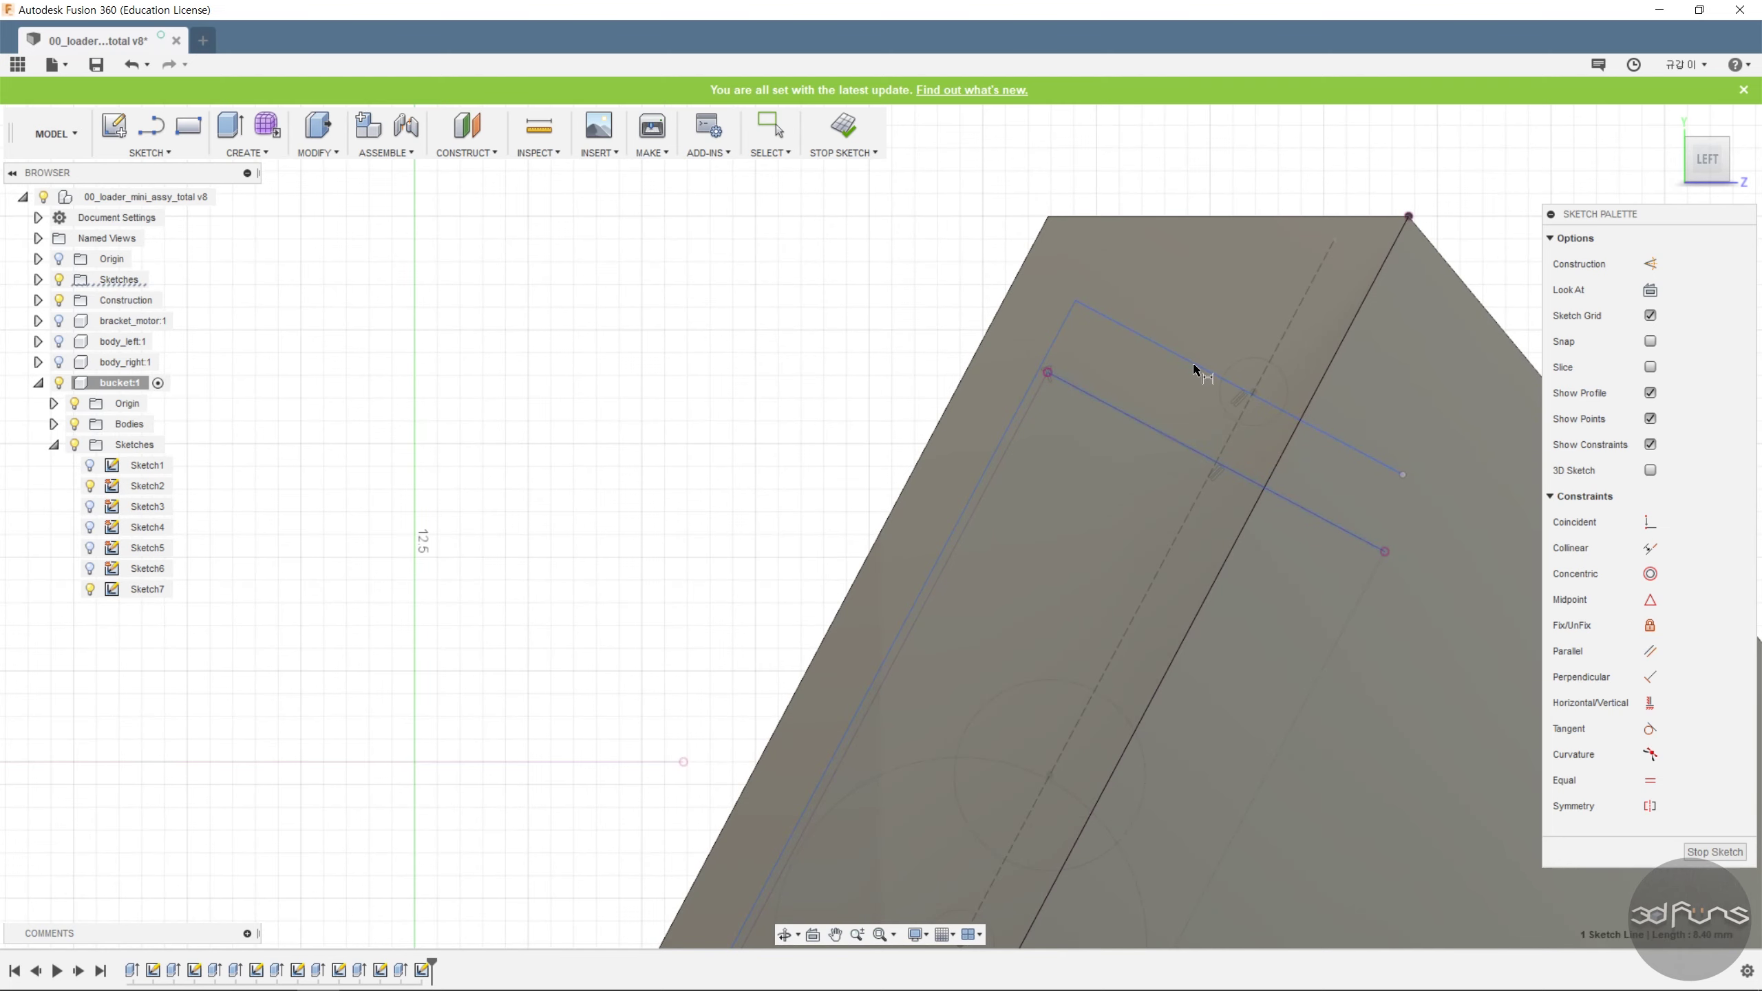
pyautogui.click(1195, 371)
pyautogui.click(1351, 336)
pyautogui.write('3.5')
pyautogui.press('Return')
# Draw two connected lines beyond the pocket's inner edge and back to the long line's lower end, then move their free upper end outward.
pyautogui.scroll(-3, 1033, 406)
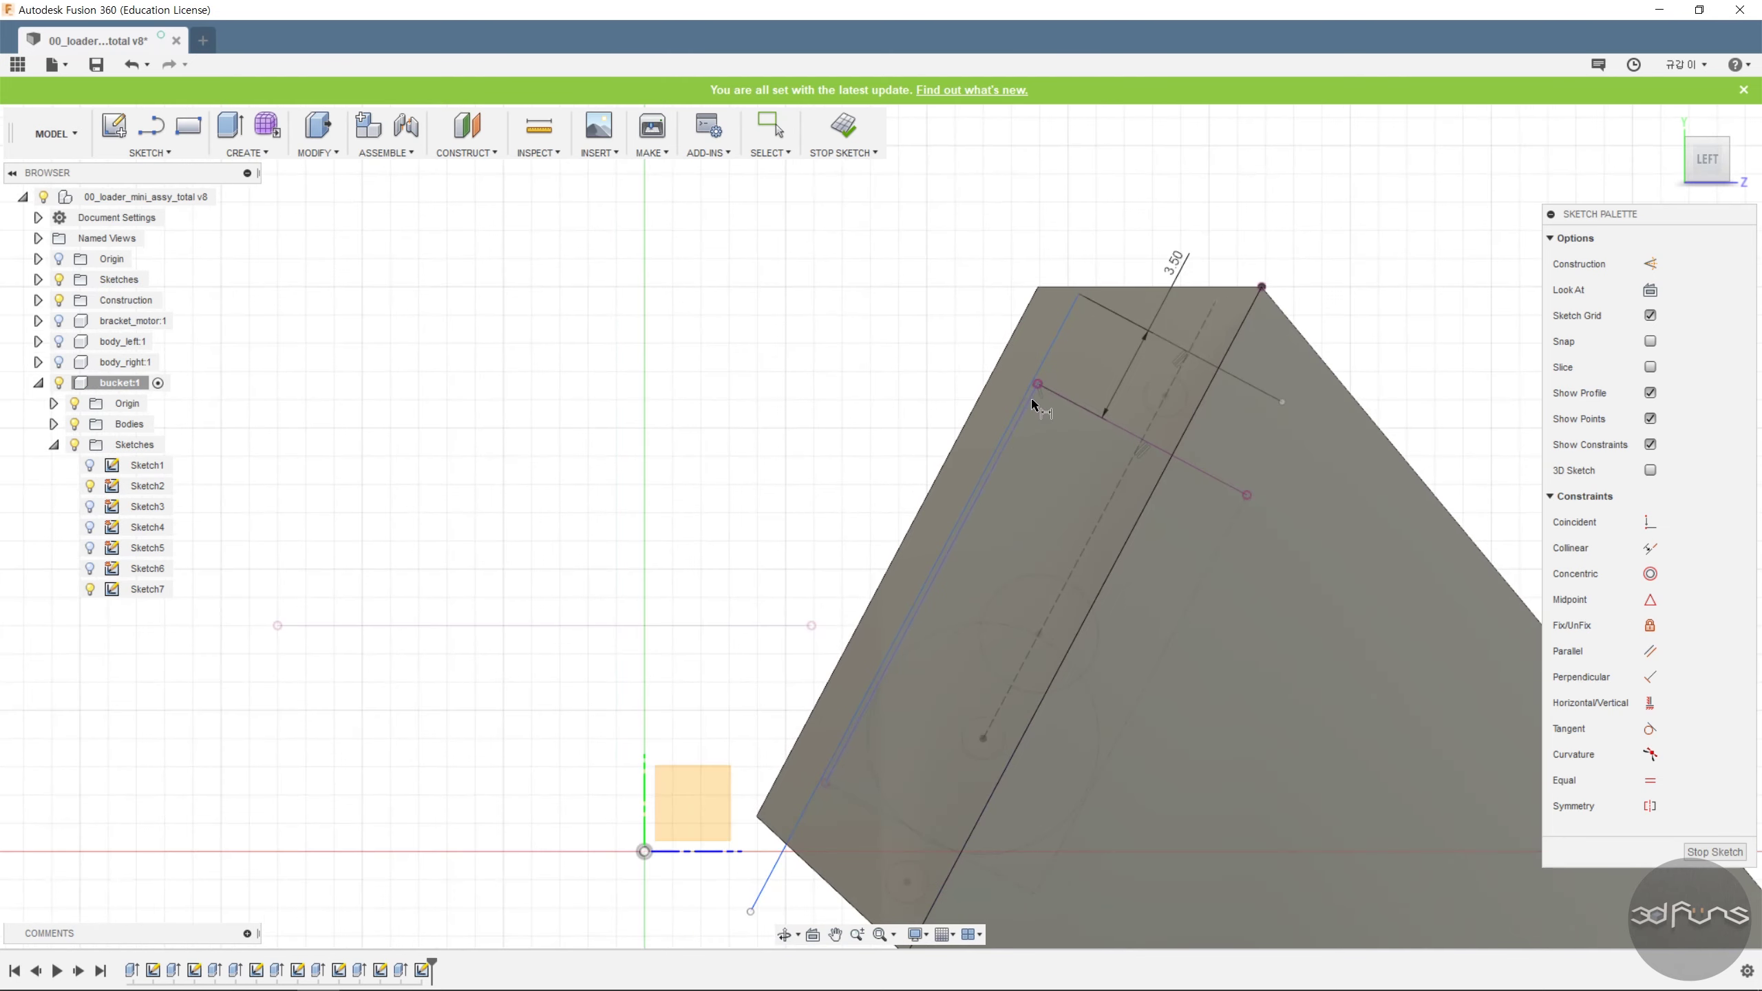
pyautogui.keyDown('shift'); pyautogui.moveTo(1224, 549); pyautogui.dragTo(1188, 497, button='middle'); pyautogui.keyUp('shift')
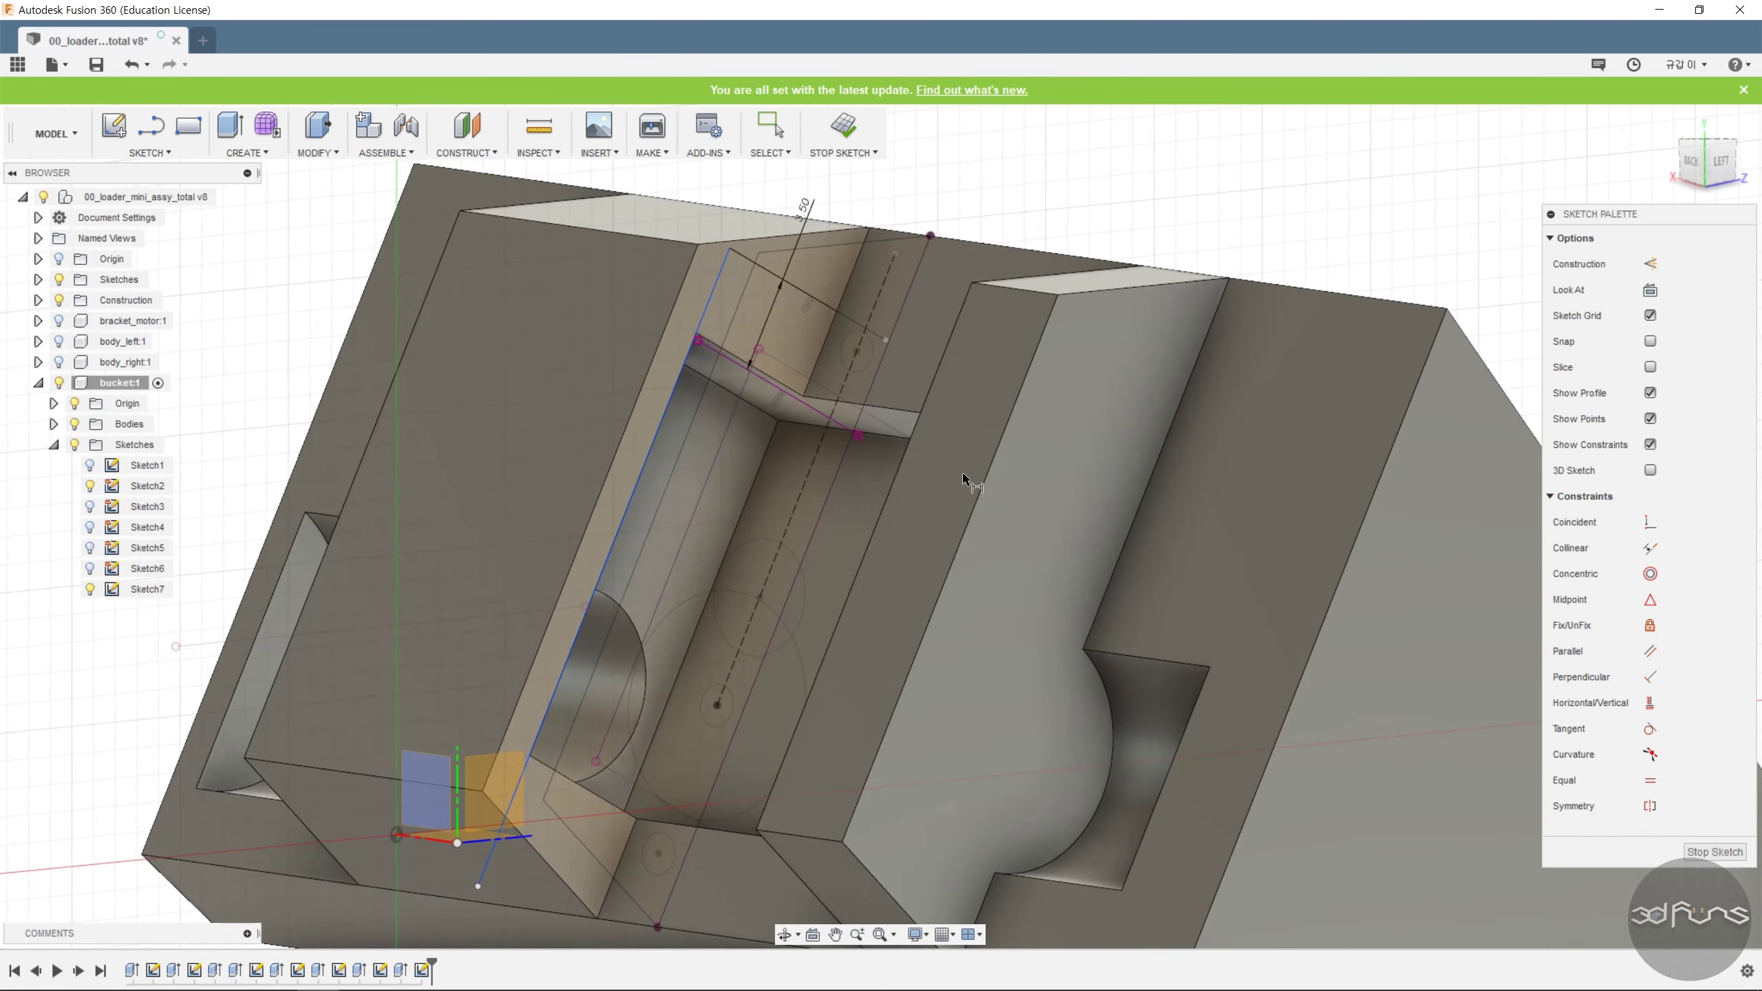
pyautogui.moveTo(797, 483)
pyautogui.keyDown('shift'); pyautogui.mouseDown(button='middle')
pyautogui.moveTo(732, 473)
pyautogui.moveTo(836, 483)
pyautogui.mouseUp(button='middle'); pyautogui.keyUp('shift')
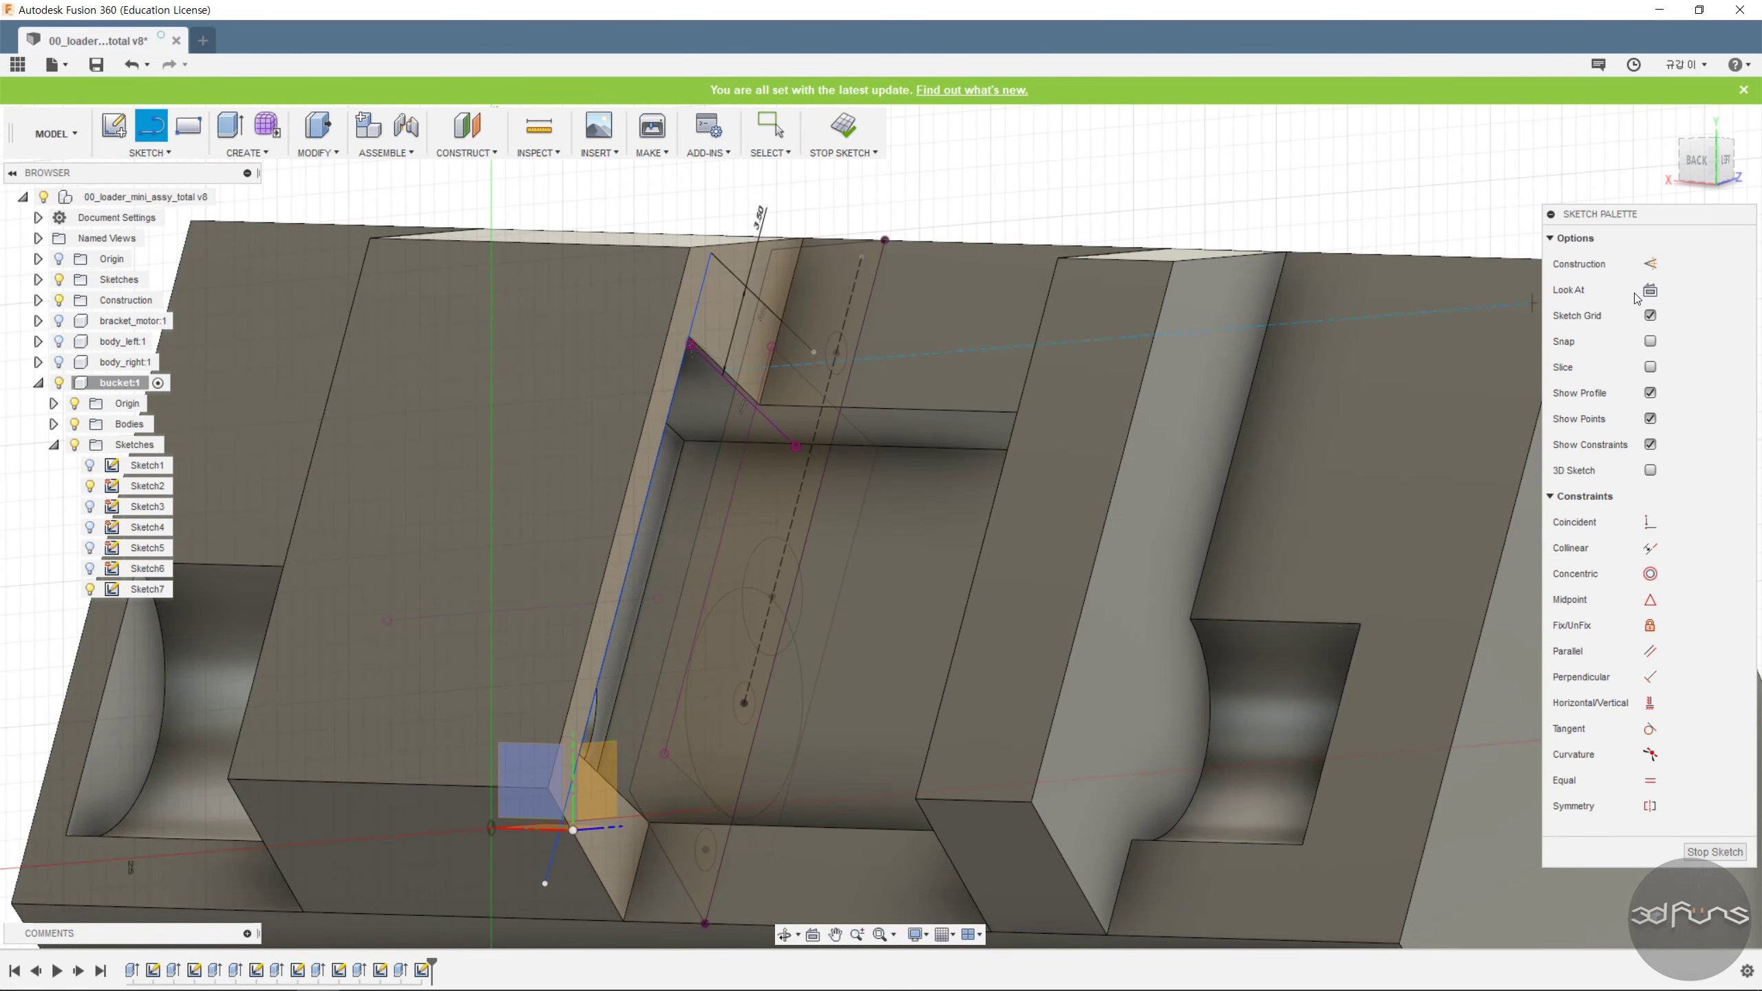
pyautogui.click(1637, 292)
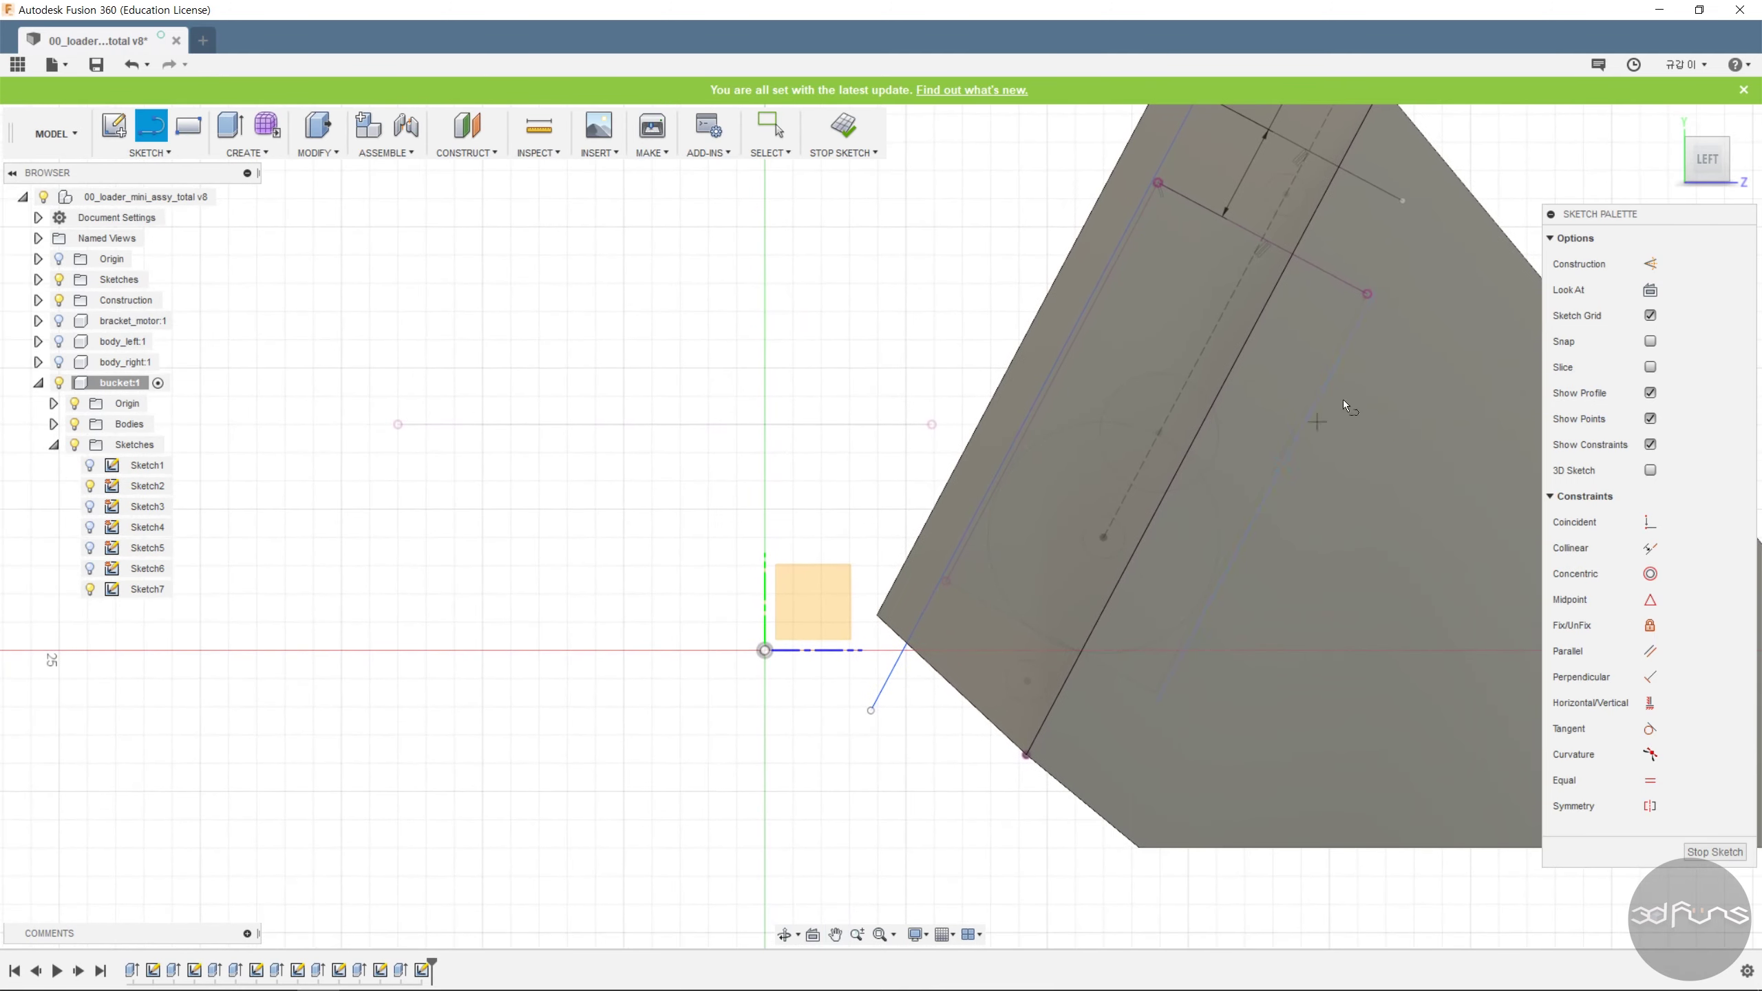
pyautogui.click(1413, 262)
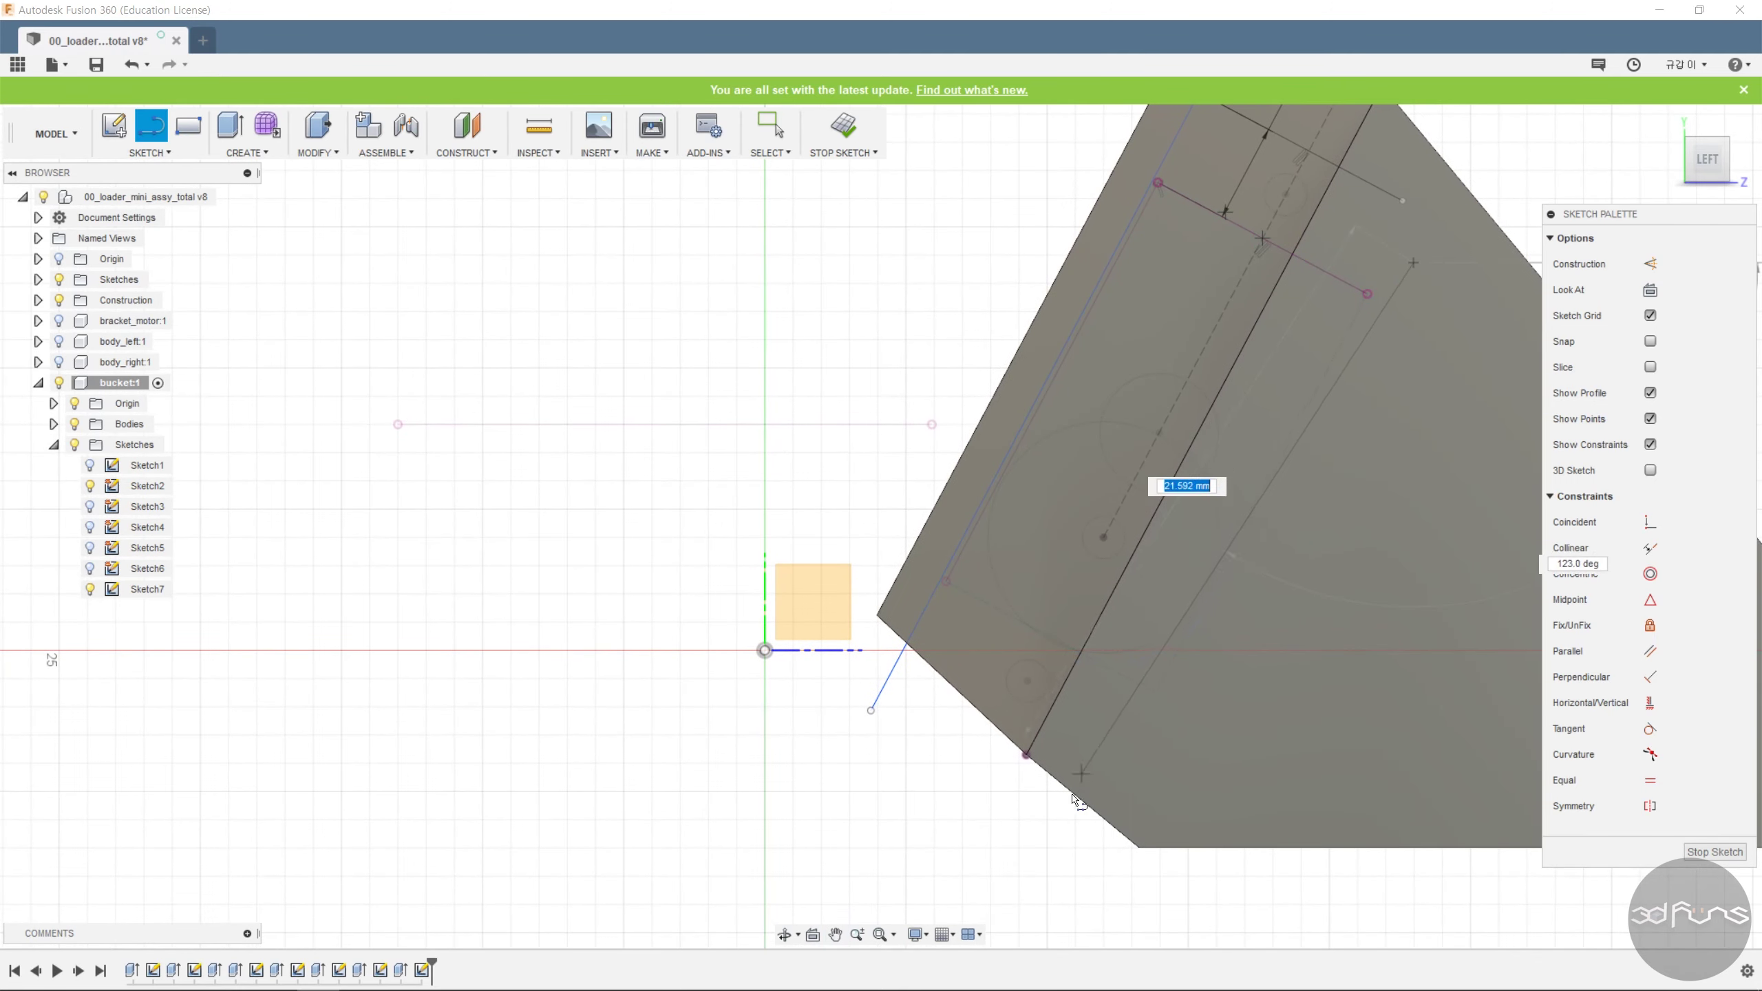
pyautogui.click(1066, 915)
pyautogui.click(871, 710)
pyautogui.press('Escape')
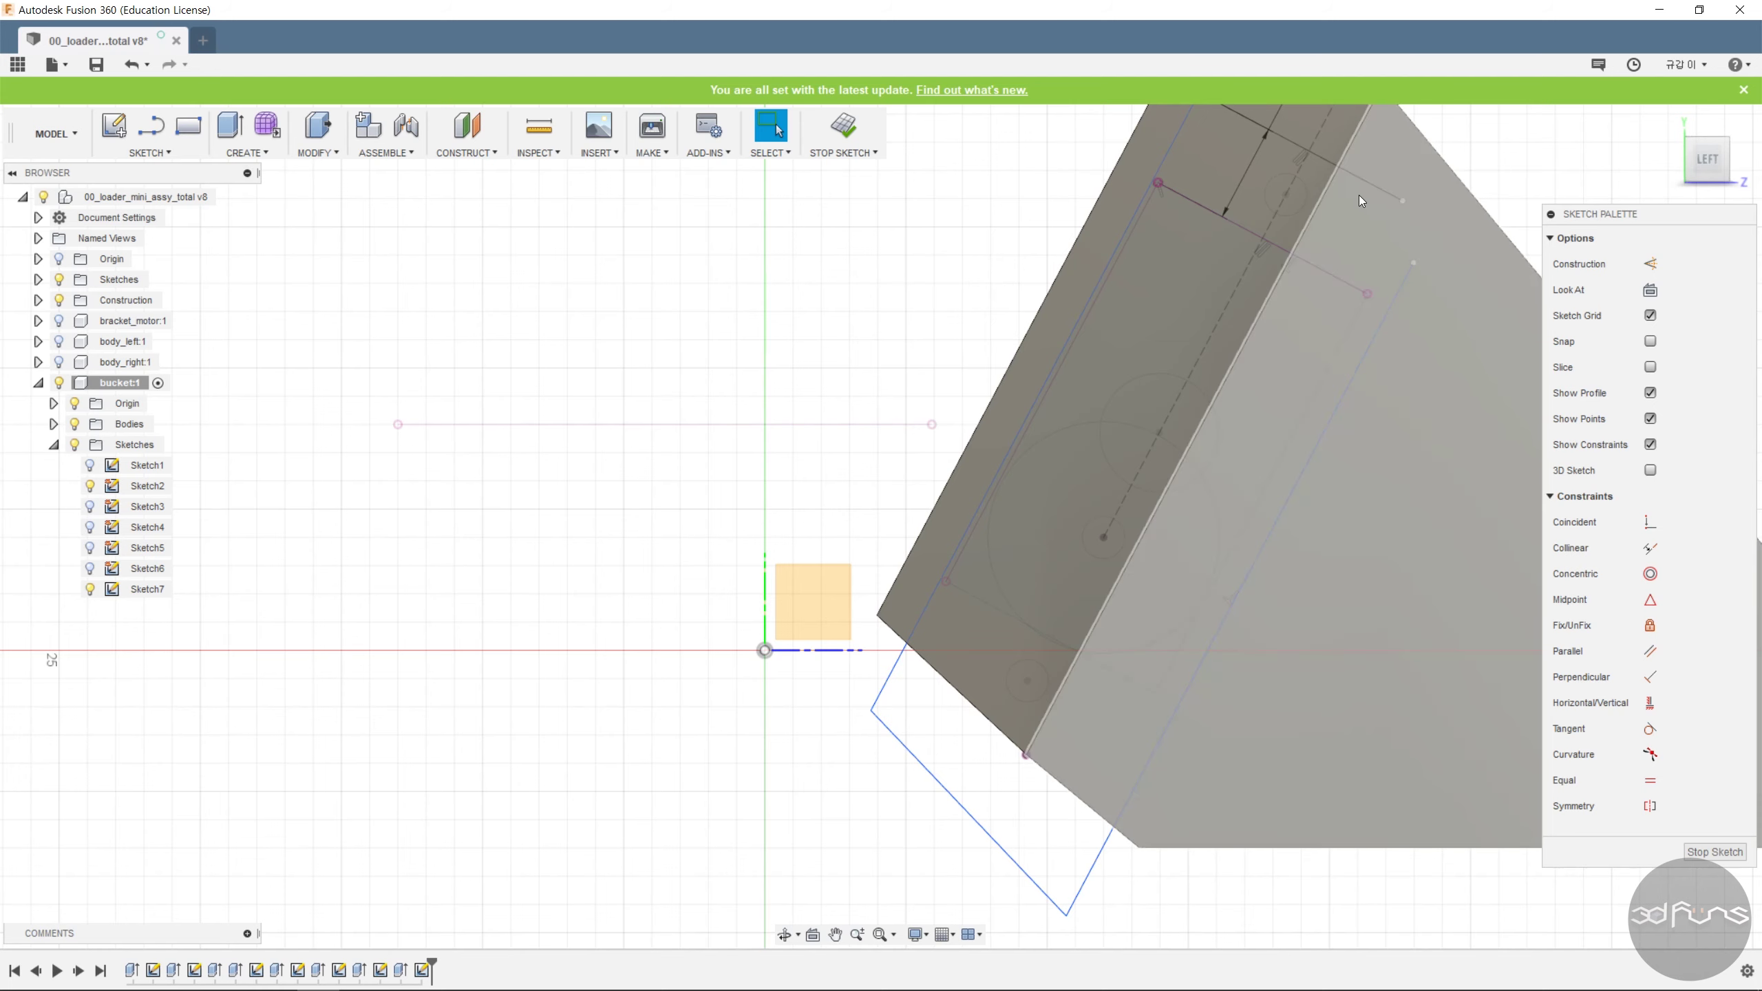
pyautogui.moveTo(1413, 263); pyautogui.dragTo(1465, 183)
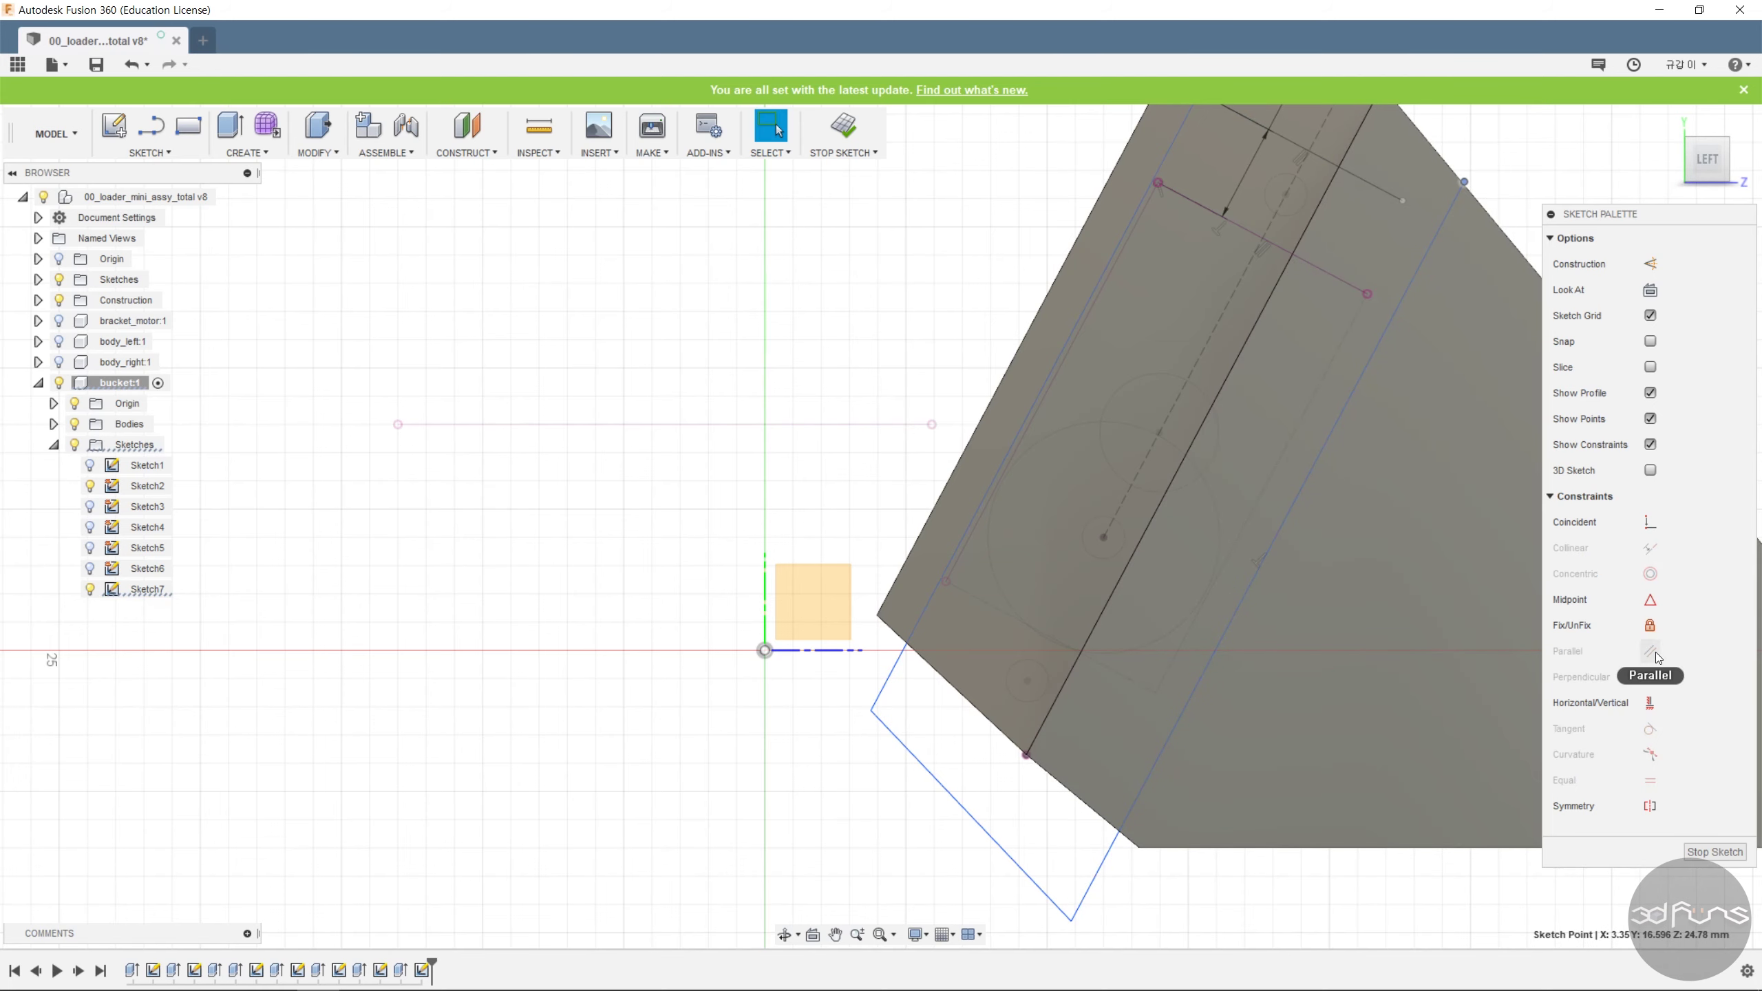
# Make the inner long line parallel to the pocket's long edge and extend the upper line to meet it.
pyautogui.click(900, 343)
pyautogui.click(1654, 654)
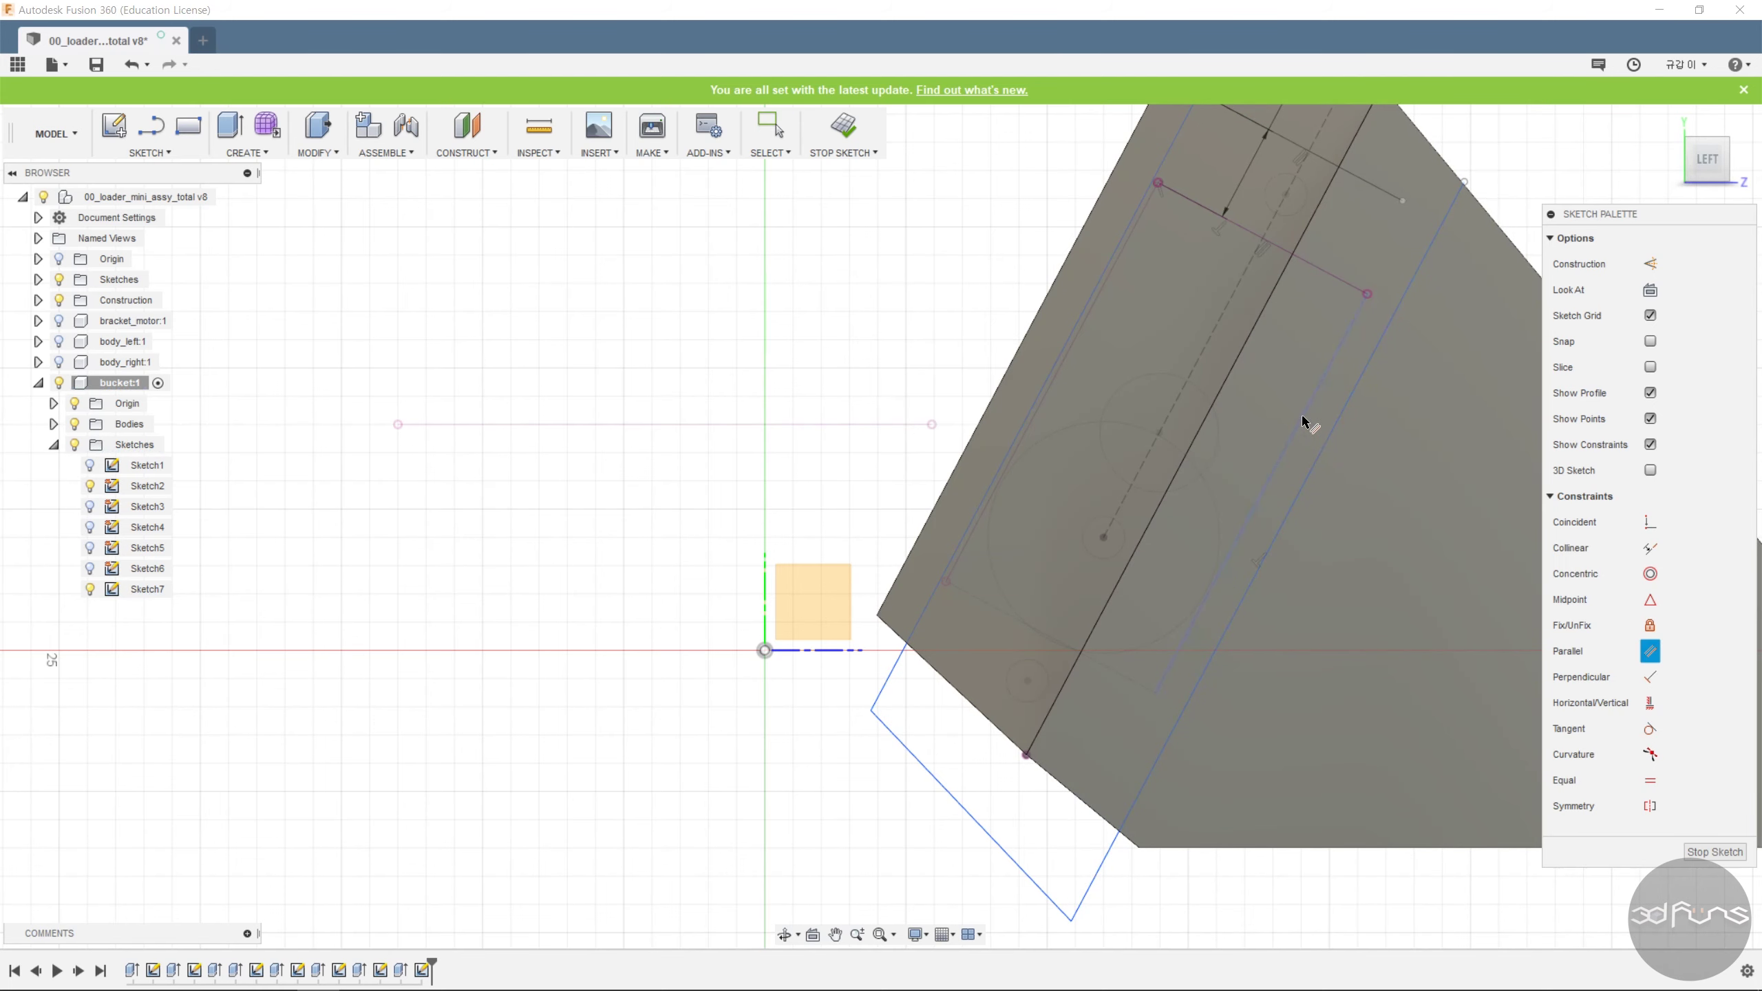
pyautogui.click(177, 155)
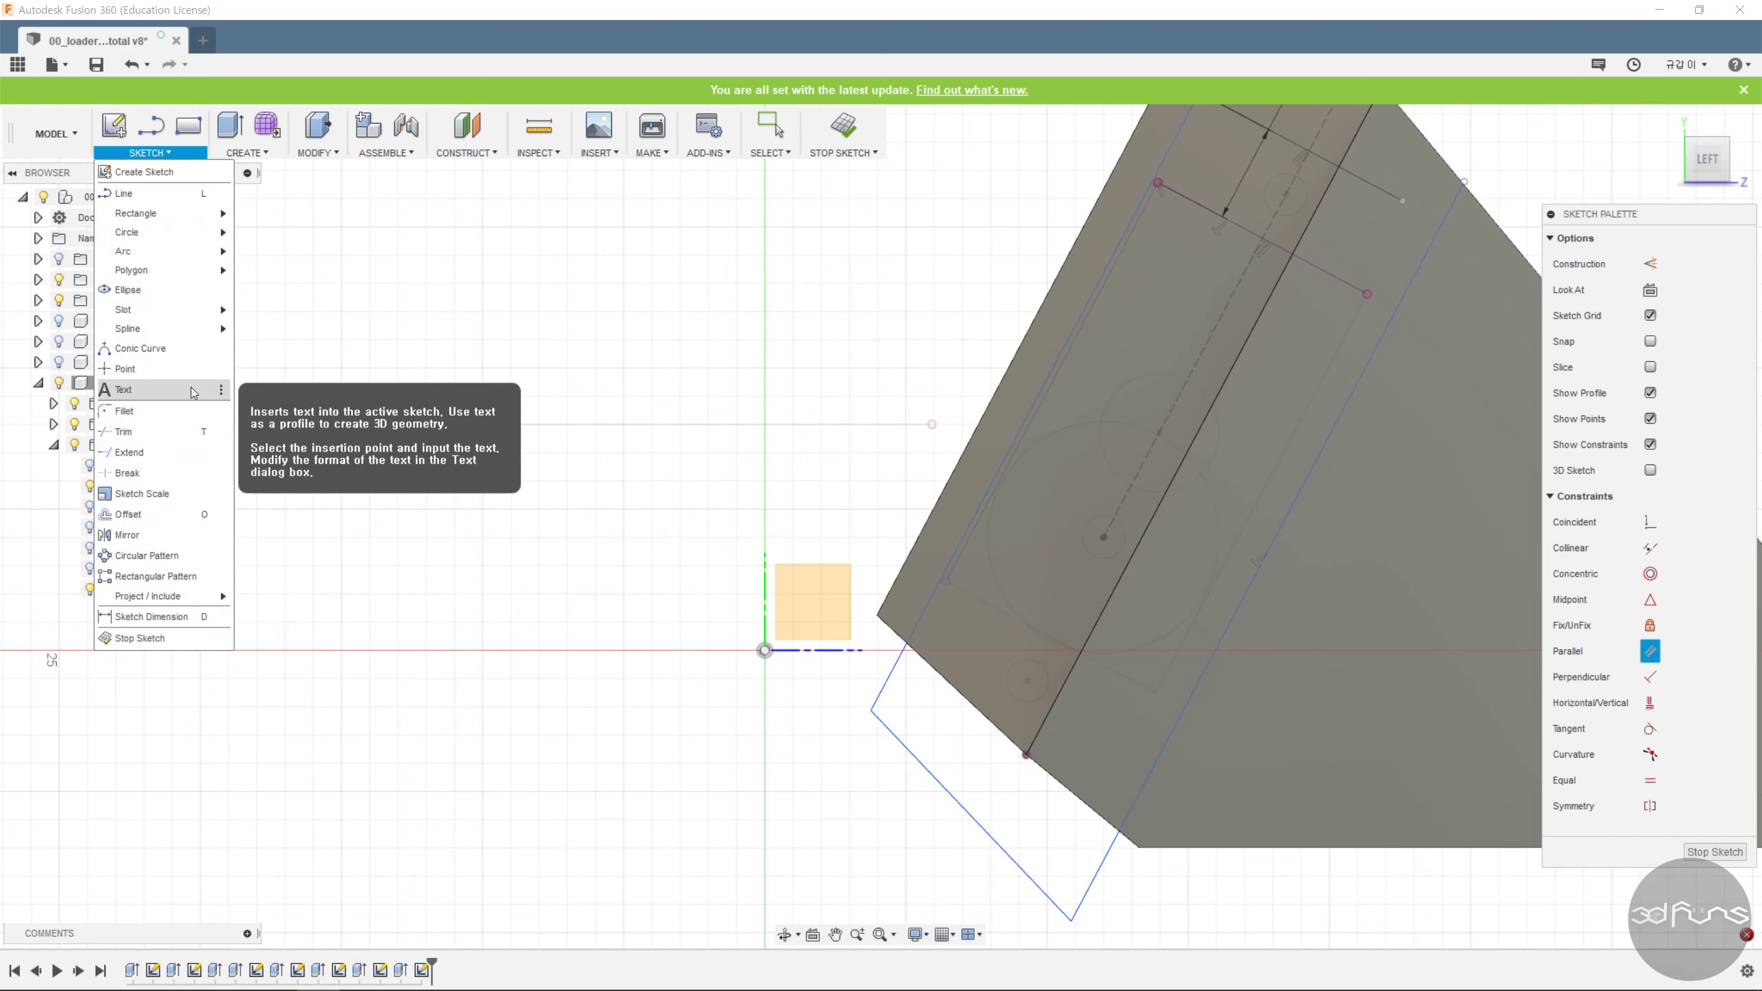
pyautogui.click(196, 451)
pyautogui.click(1392, 196)
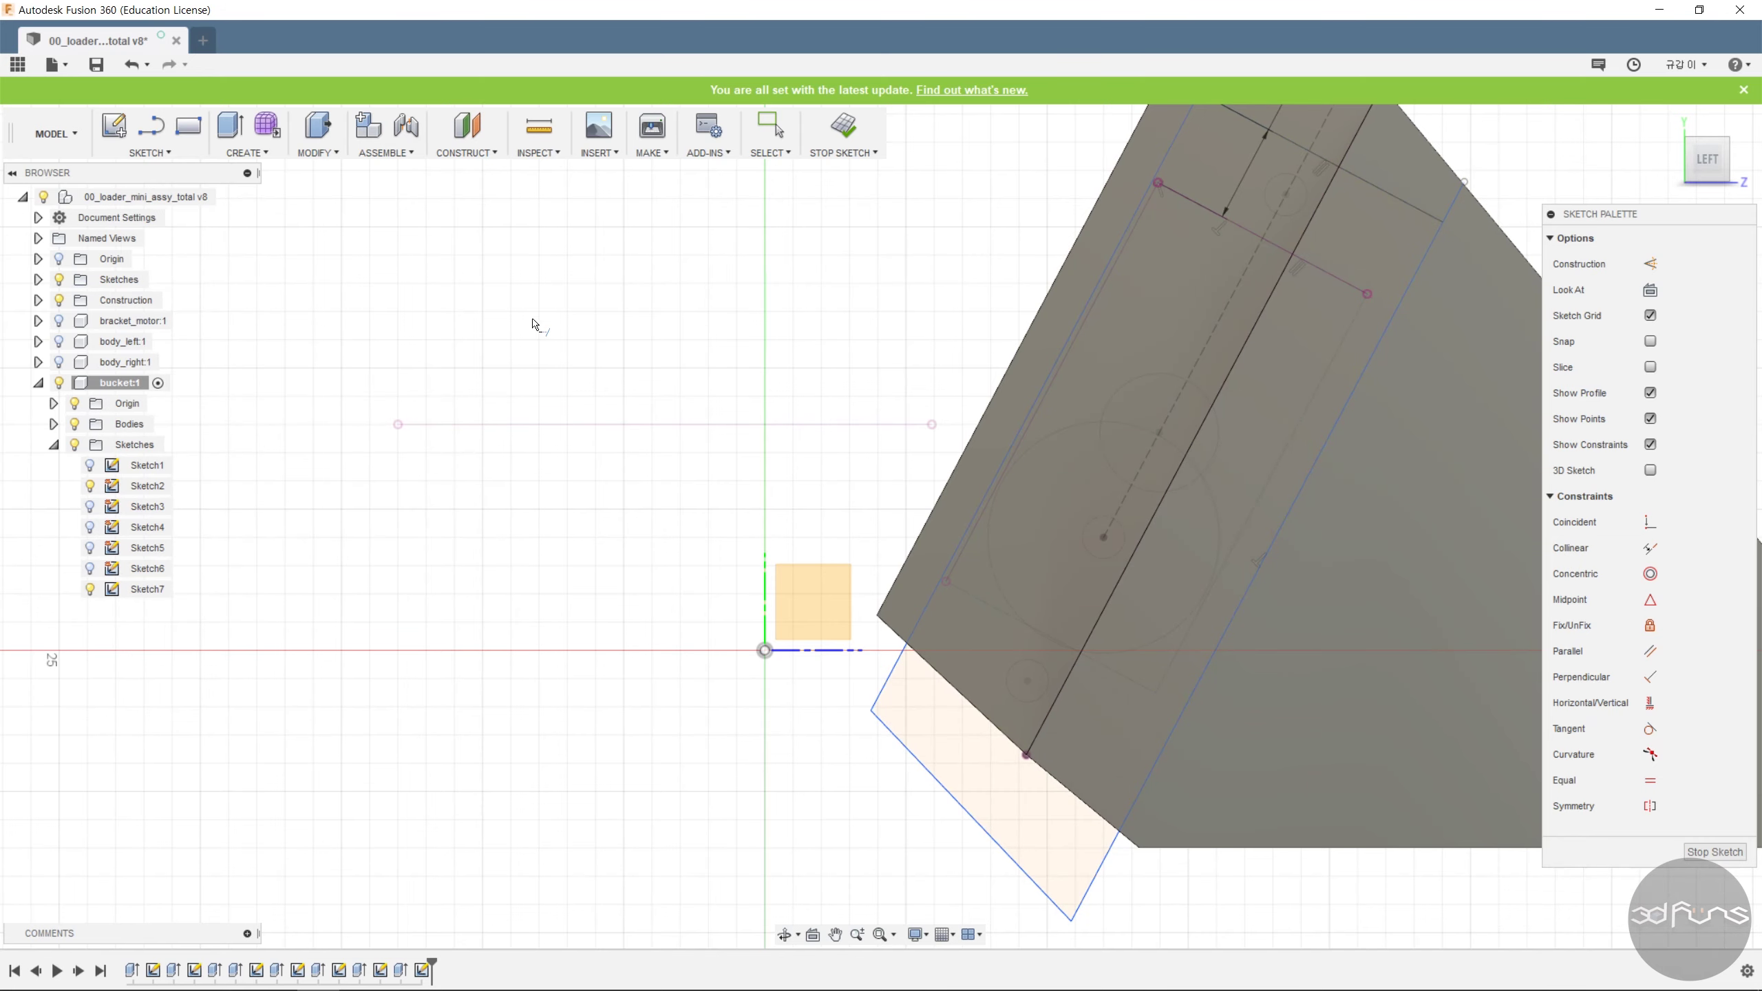
pyautogui.click(149, 153)
pyautogui.click(177, 450)
# View the sketch face-on and set the visual style to Wireframe.
pyautogui.moveTo(1397, 411)
pyautogui.keyDown('shift'); pyautogui.mouseDown(button='middle')
pyautogui.moveTo(1280, 363)
pyautogui.moveTo(1352, 351)
pyautogui.moveTo(1318, 330)
pyautogui.mouseUp(button='middle'); pyautogui.keyUp('shift')
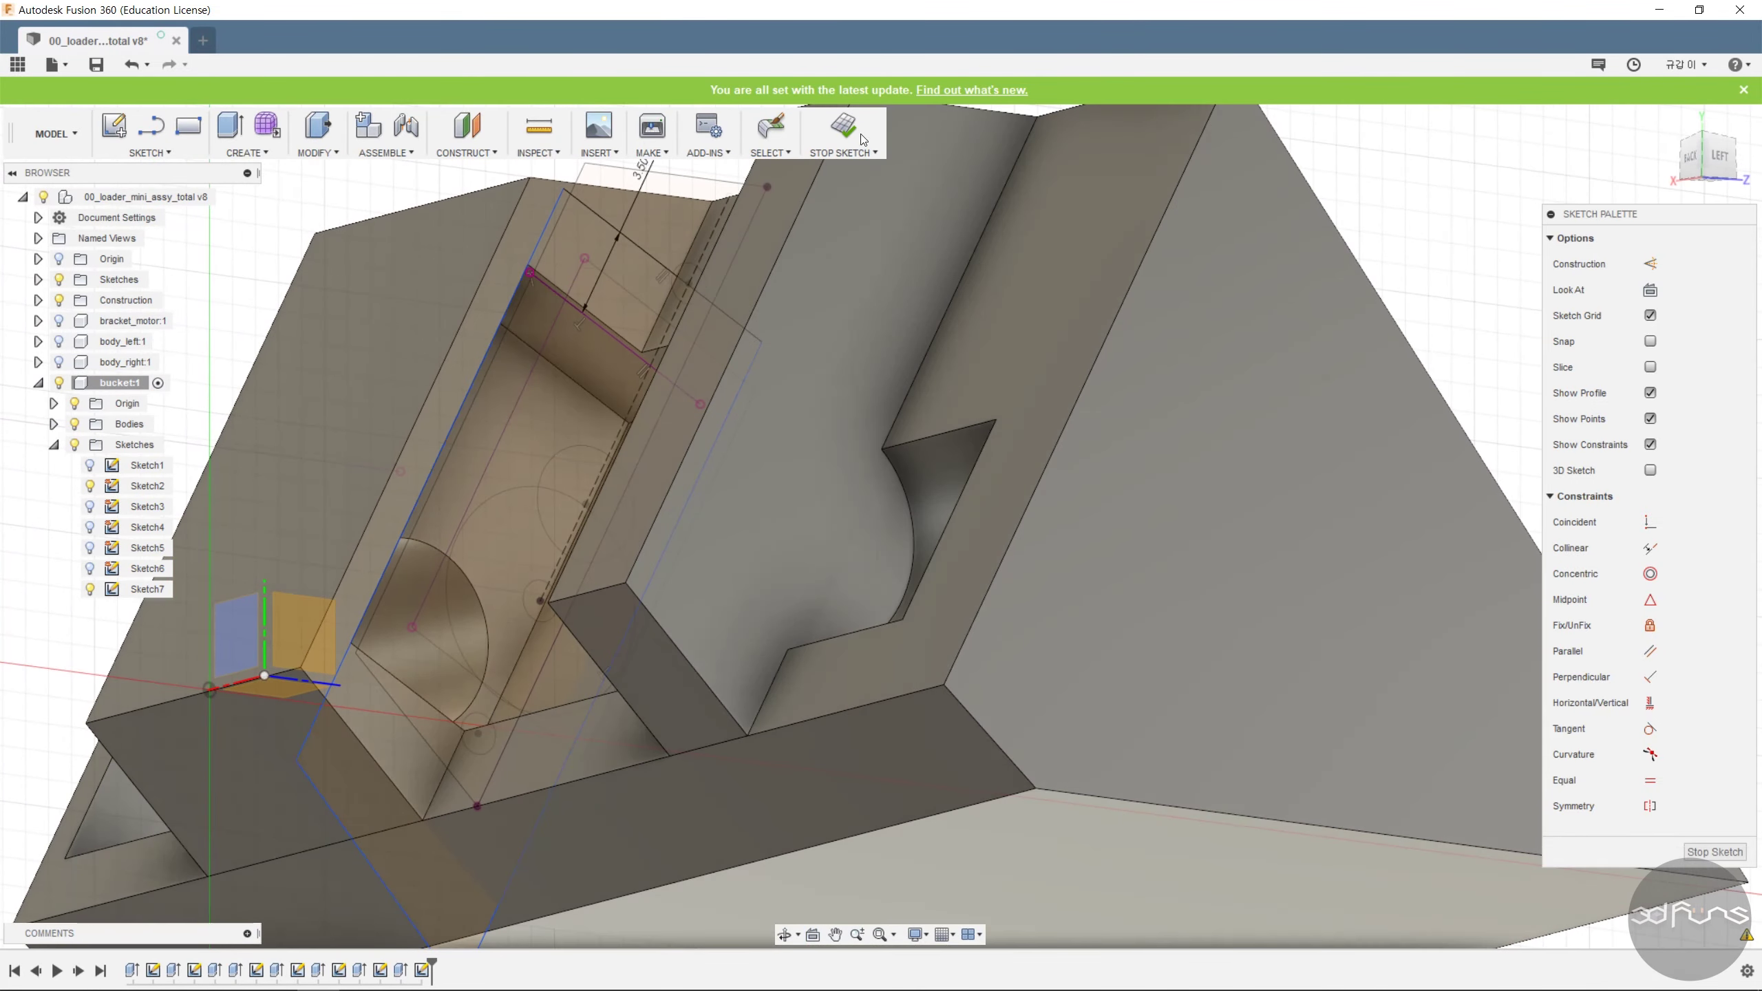
pyautogui.click(1651, 290)
pyautogui.click(918, 934)
pyautogui.moveTo(985, 776)
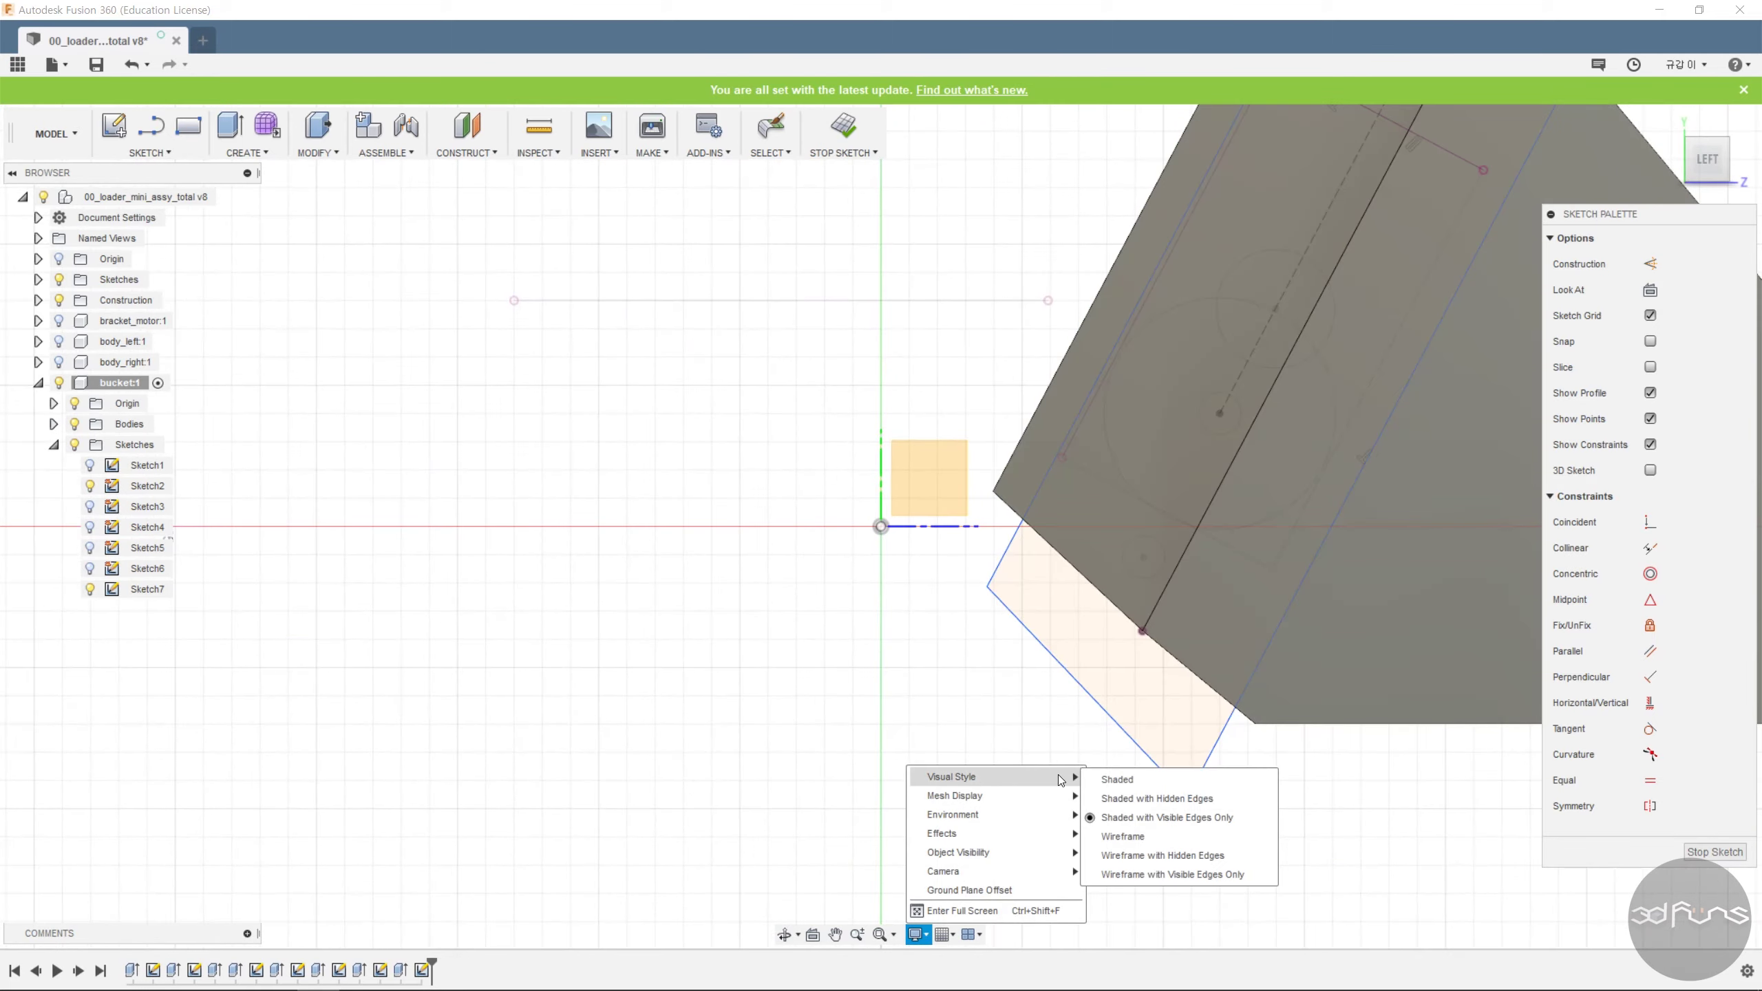
pyautogui.click(1123, 837)
pyautogui.moveTo(1349, 365); pyautogui.dragTo(1097, 650, button='middle')
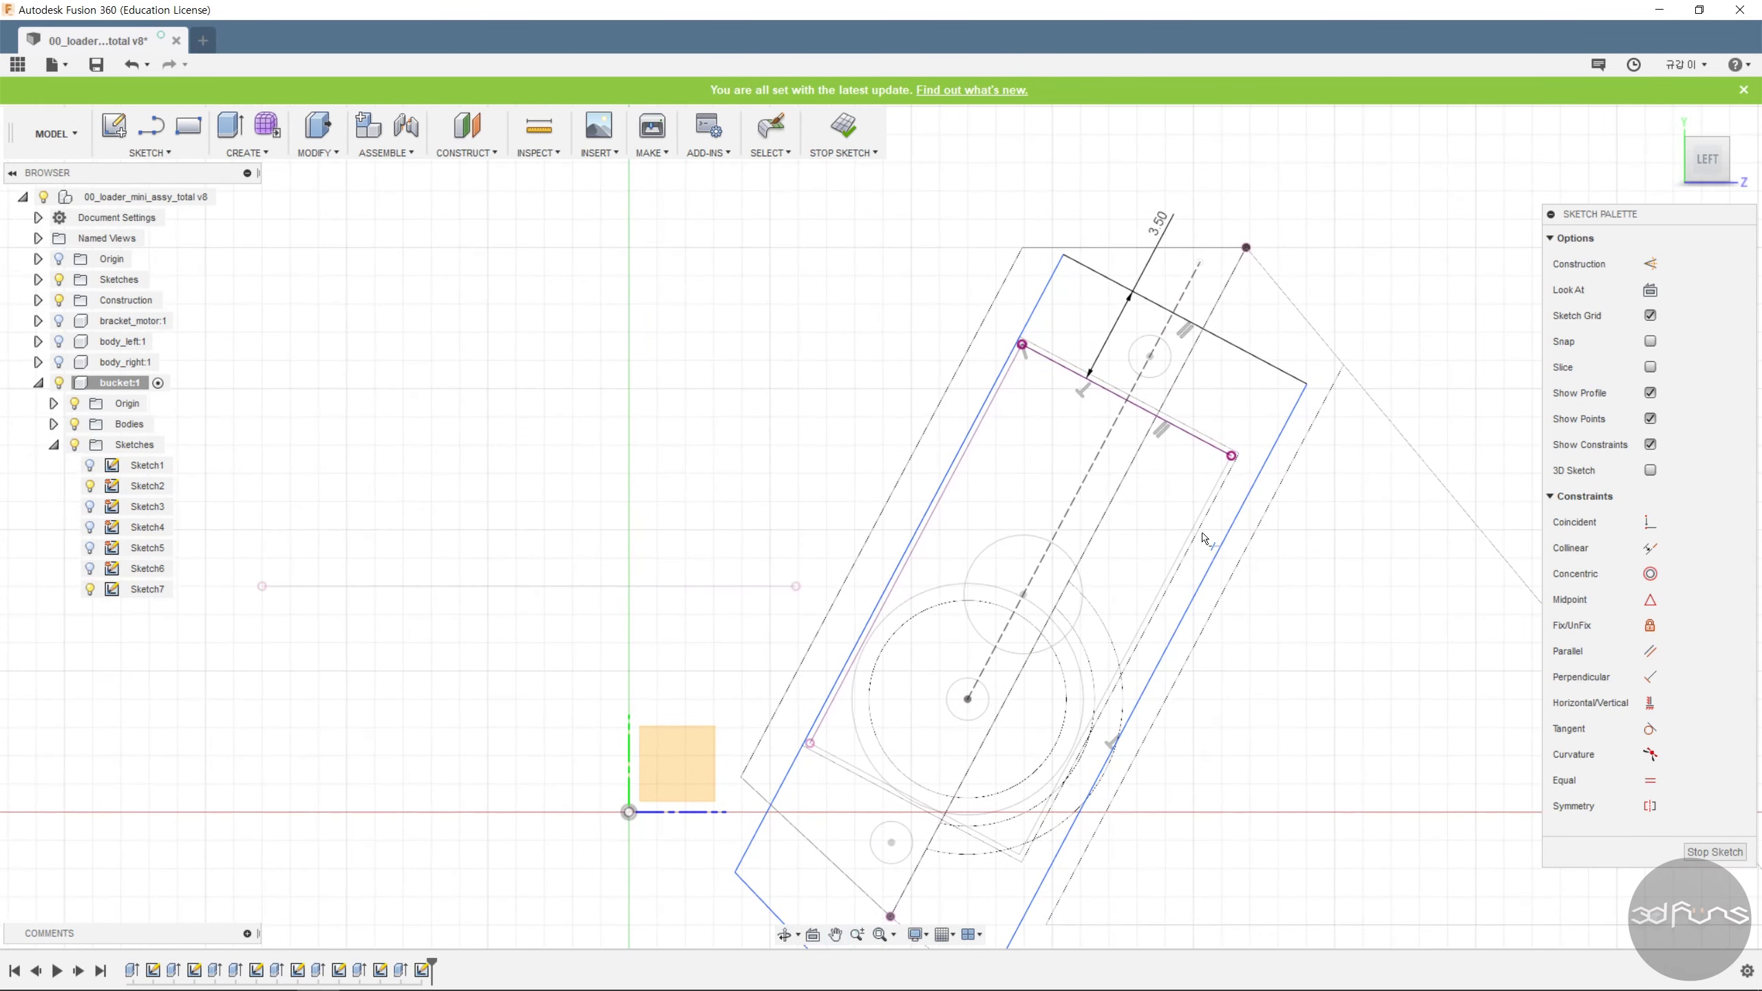
# Make the sketch's inner long line collinear with the pocket's inner long edge.
pyautogui.scroll(4, 1225, 486)
pyautogui.click(1650, 548)
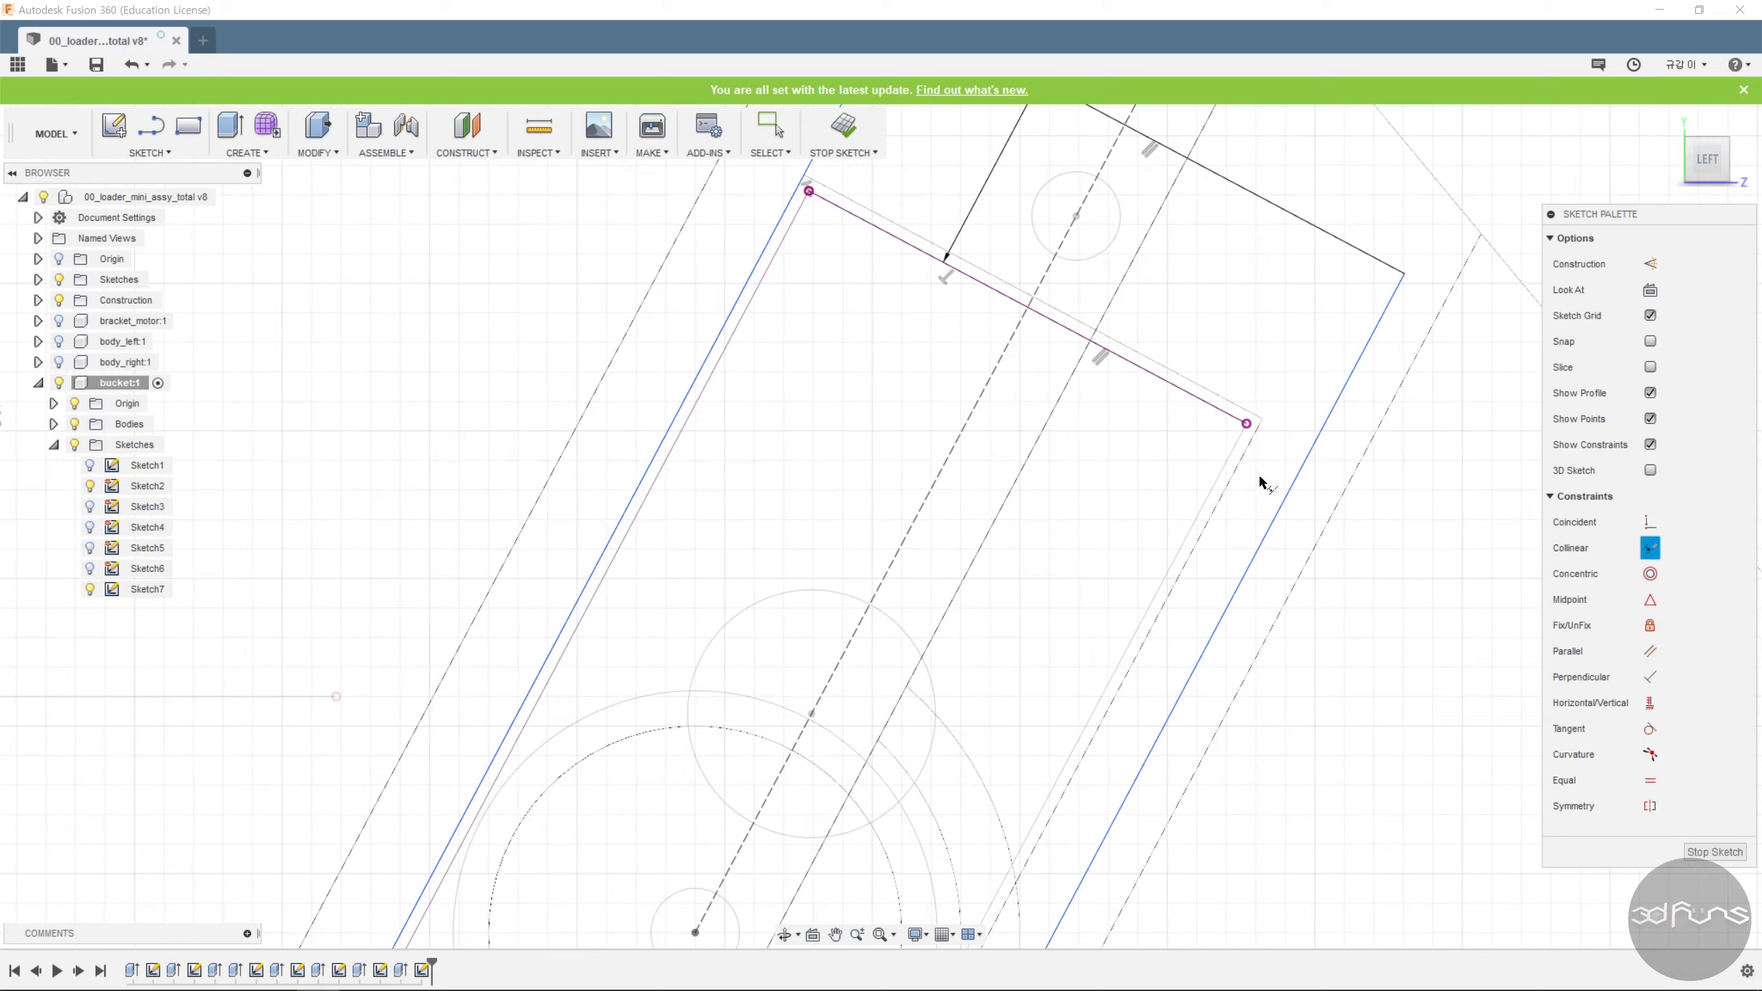
pyautogui.scroll(-3, 1221, 563)
pyautogui.scroll(-1, 1331, 724)
pyautogui.moveTo(1310, 823); pyautogui.dragTo(1303, 646, button='middle')
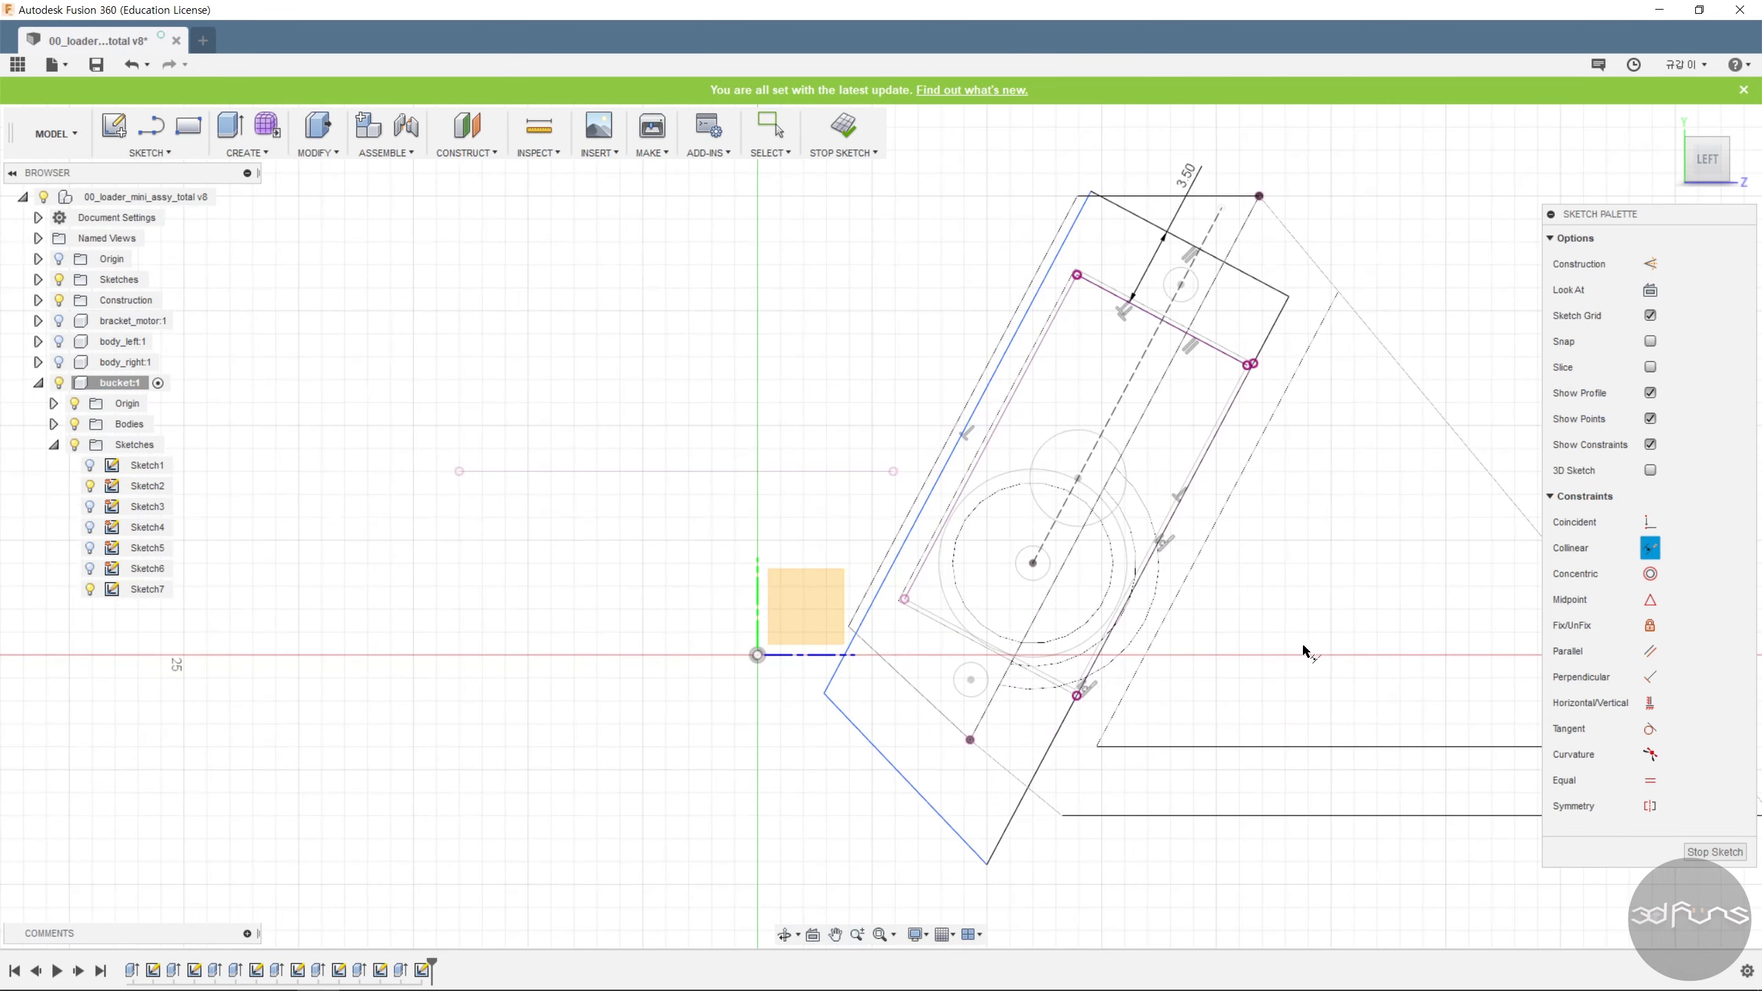
# Finish the sketch and set the visual style to Shaded with Visible Edges Only.
pyautogui.click(844, 127)
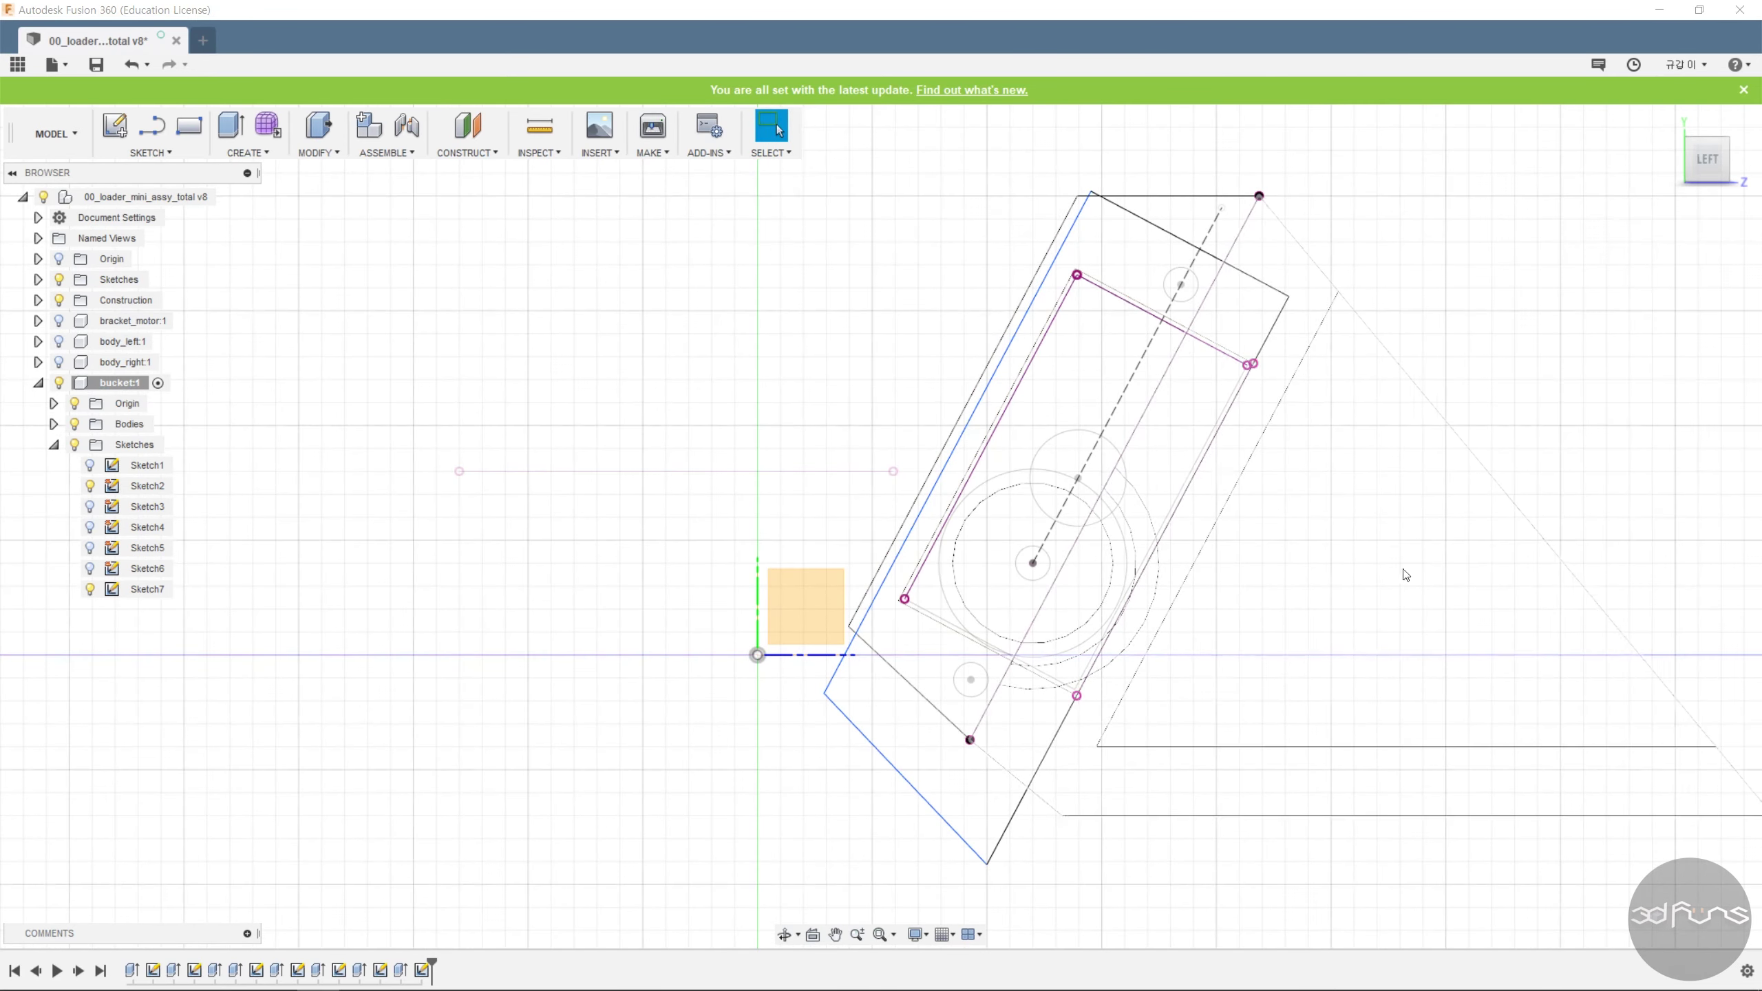
pyautogui.click(915, 934)
pyautogui.moveTo(1047, 792)
pyautogui.click(1132, 818)
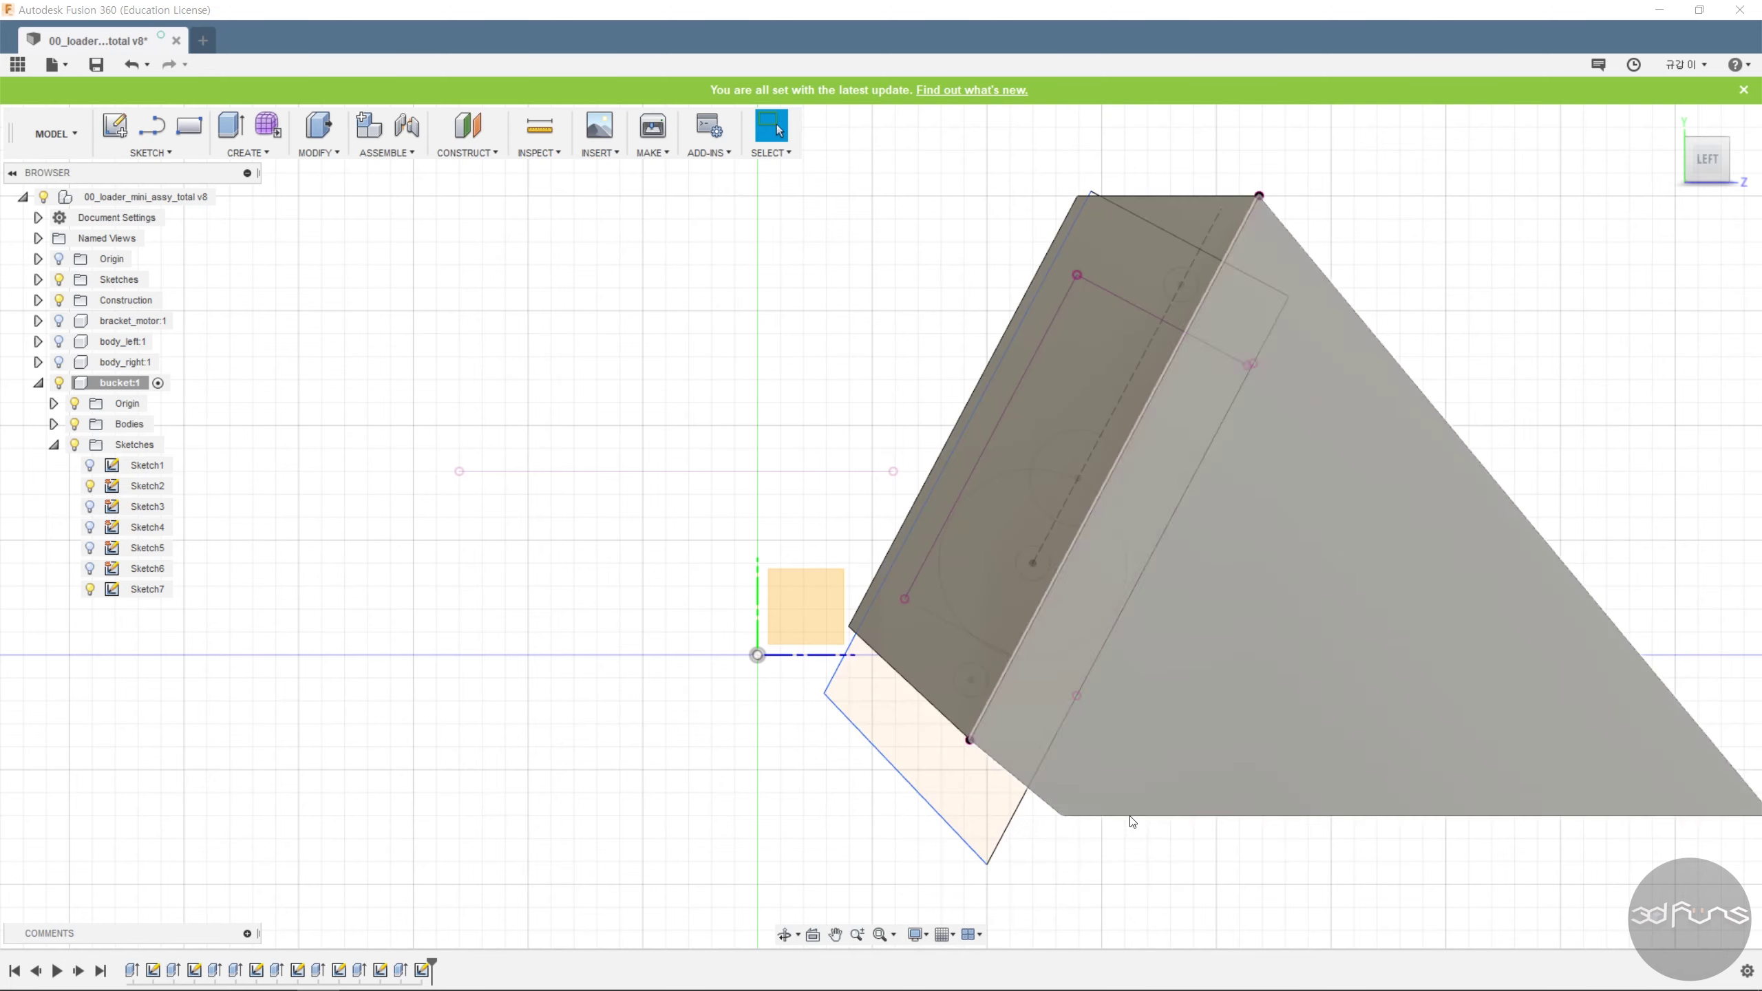
# Extrude both sketch profiles as a cut across the slot, using To Object with the opposite slot wall as the limit.
pyautogui.scroll(-2, 721, 621)
pyautogui.keyDown('shift'); pyautogui.moveTo(666, 618); pyautogui.dragTo(812, 617, button='middle'); pyautogui.keyUp('shift')
pyautogui.click(232, 143)
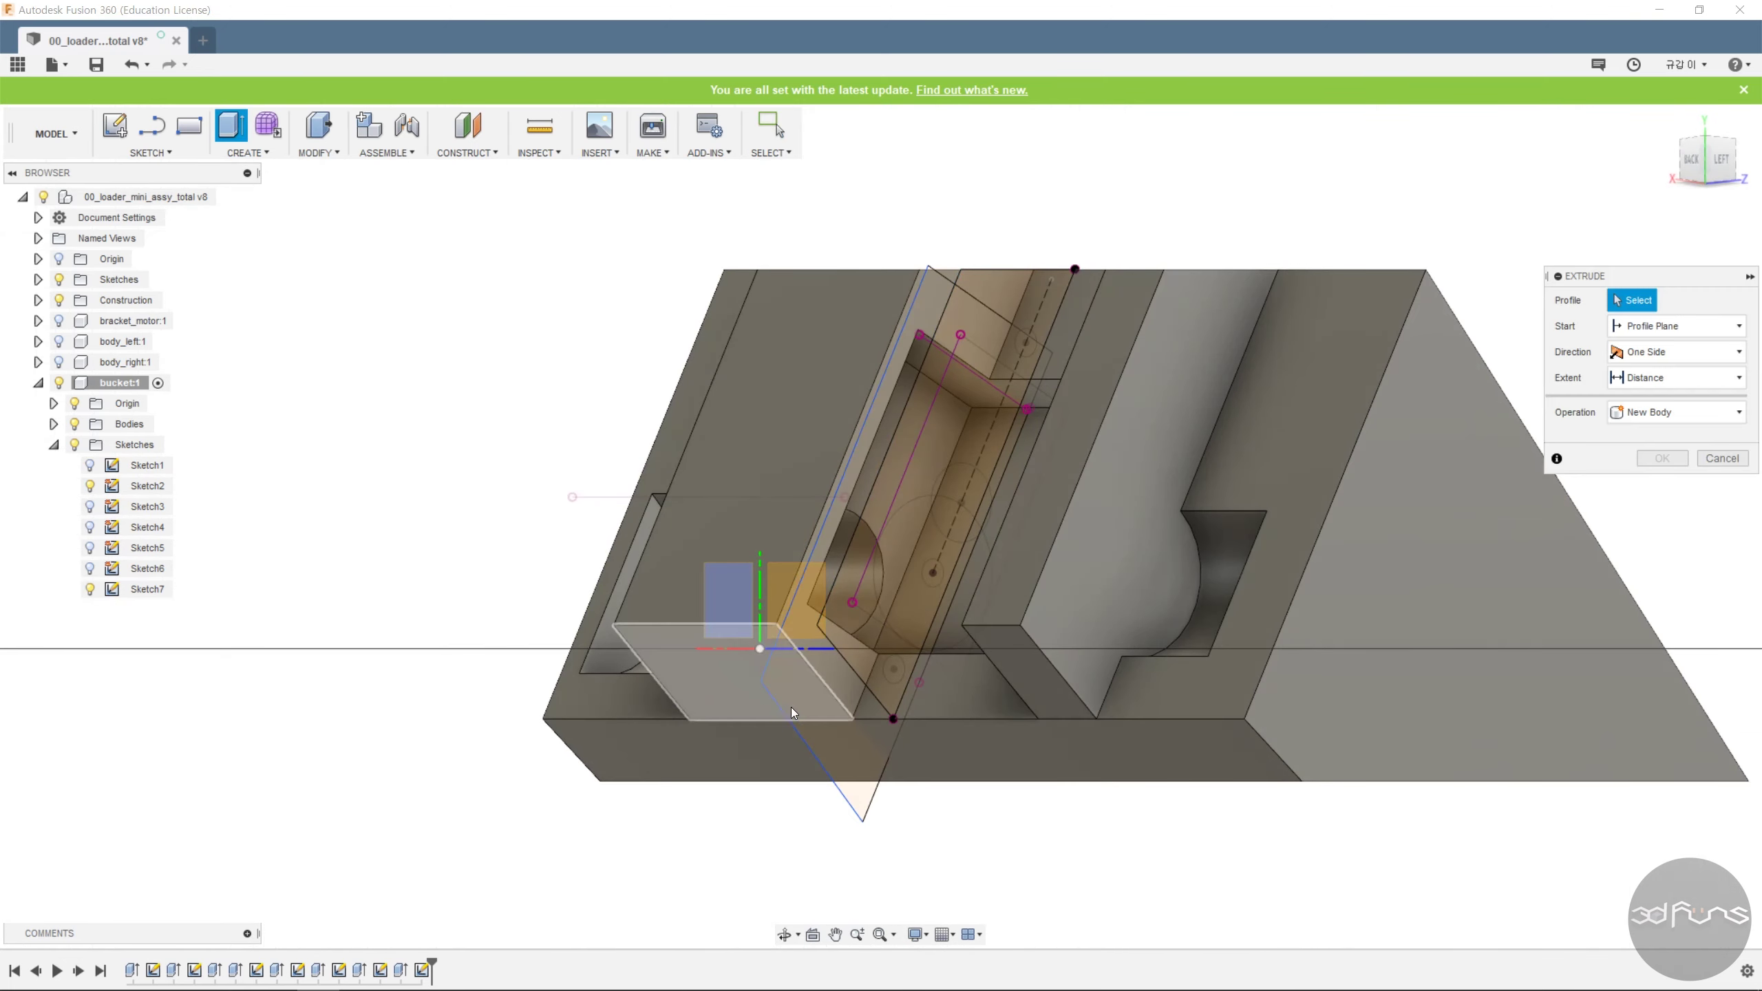
pyautogui.click(854, 777)
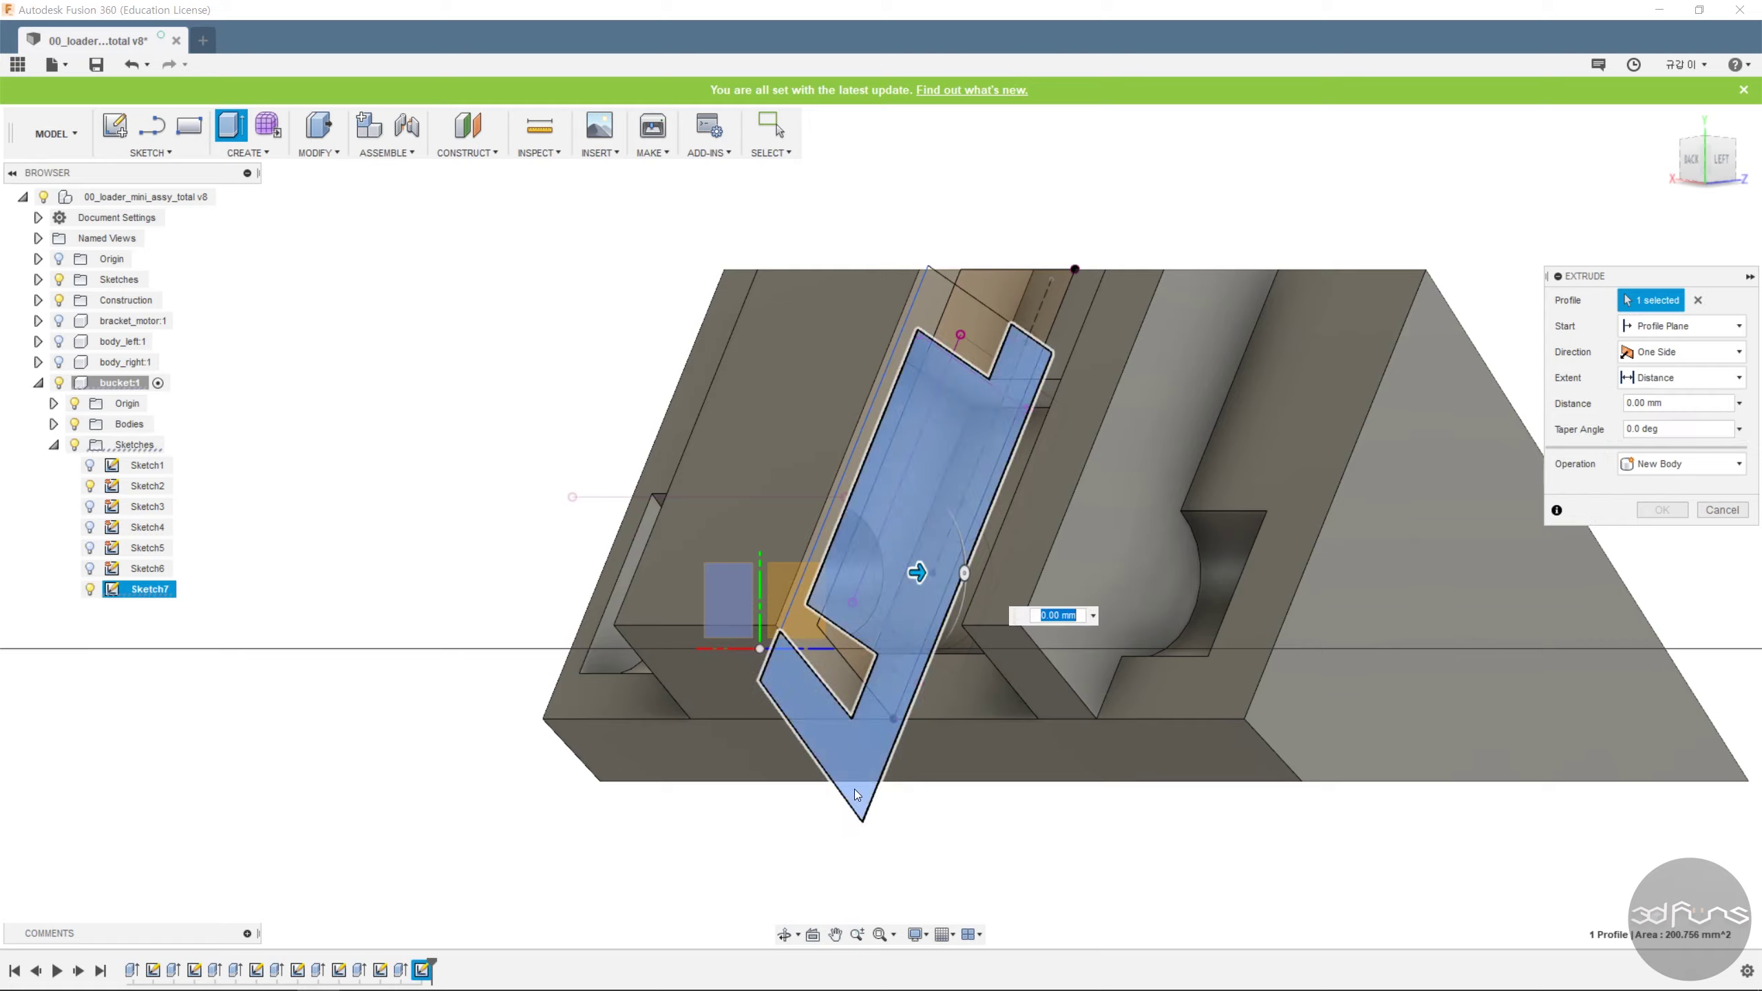
pyautogui.moveTo(916, 570)
pyautogui.keyDown('shift'); pyautogui.mouseDown(button='middle')
pyautogui.moveTo(971, 566)
pyautogui.moveTo(905, 563)
pyautogui.mouseUp(button='middle'); pyautogui.keyUp('shift')
pyautogui.click(836, 678)
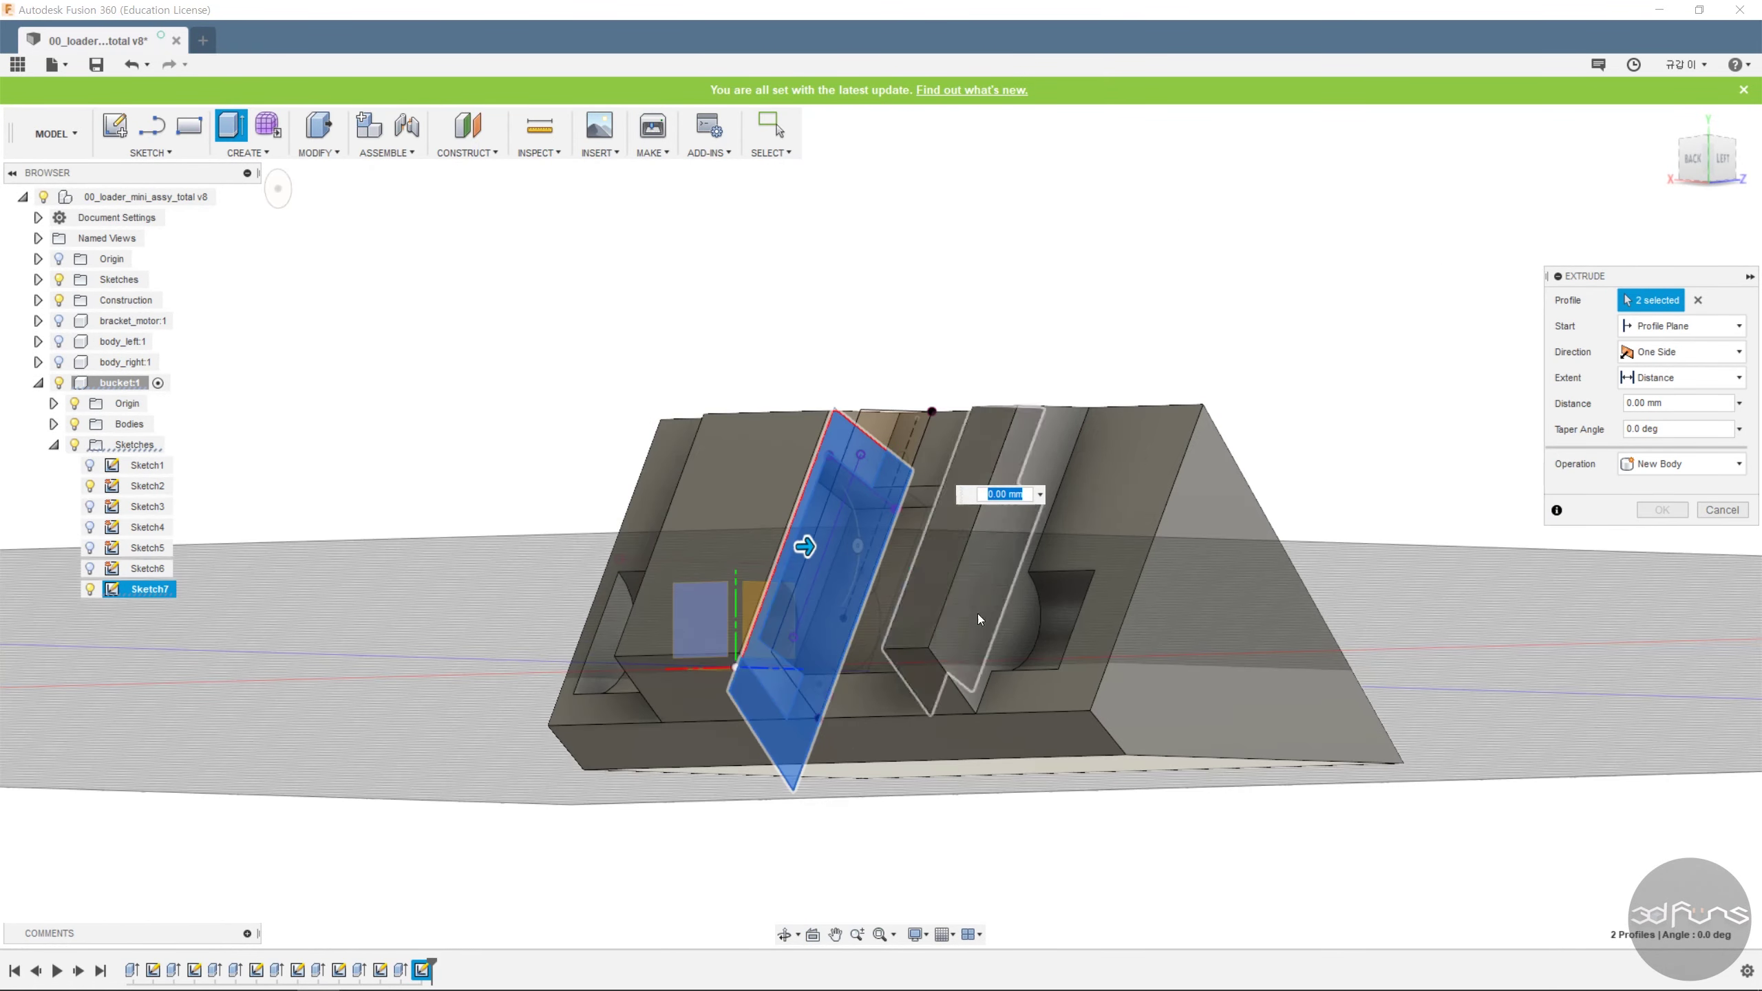
pyautogui.click(1682, 377)
pyautogui.click(1686, 422)
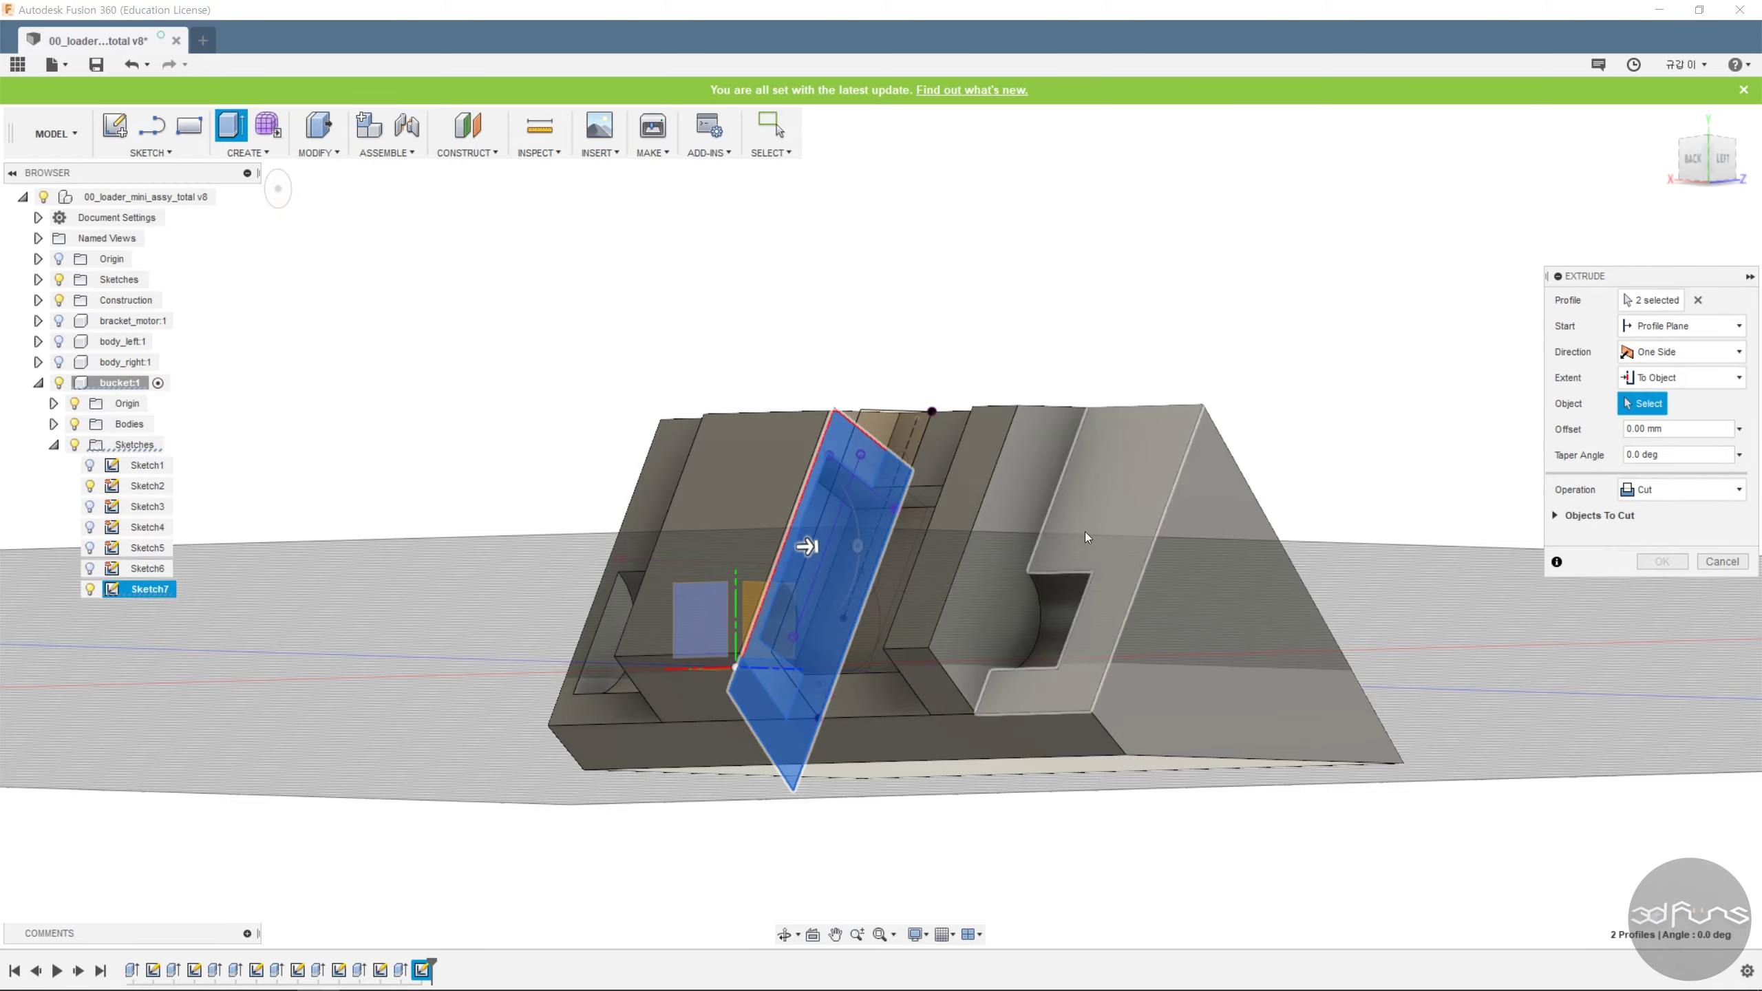
pyautogui.keyDown('shift'); pyautogui.moveTo(1086, 535); pyautogui.dragTo(1259, 548, button='middle'); pyautogui.keyUp('shift')
pyautogui.click(699, 513)
pyautogui.click(1656, 456)
pyautogui.click(1661, 612)
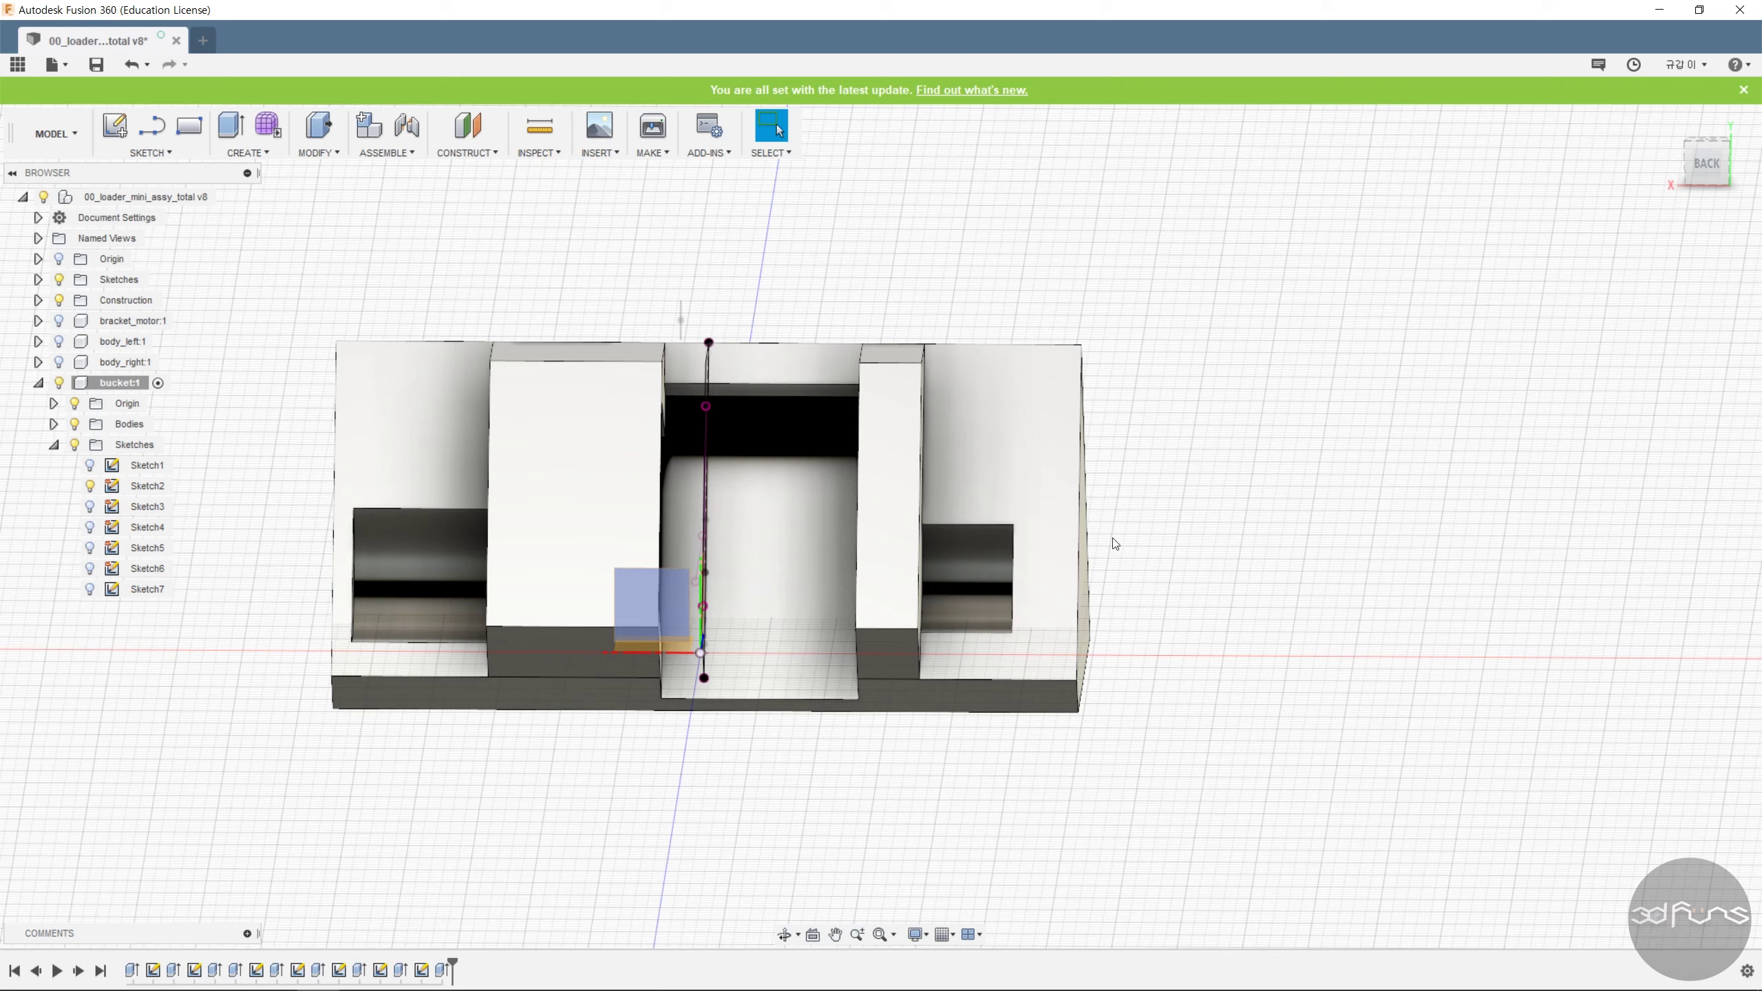
# Sketch two circles on the slot's side wall opposite the pocket, centred on the two screw positions, the lower about 2.6 mm in diameter.
pyautogui.keyDown('shift'); pyautogui.moveTo(1112, 539); pyautogui.dragTo(1186, 527, button='middle'); pyautogui.keyUp('shift')
pyautogui.click(116, 126)
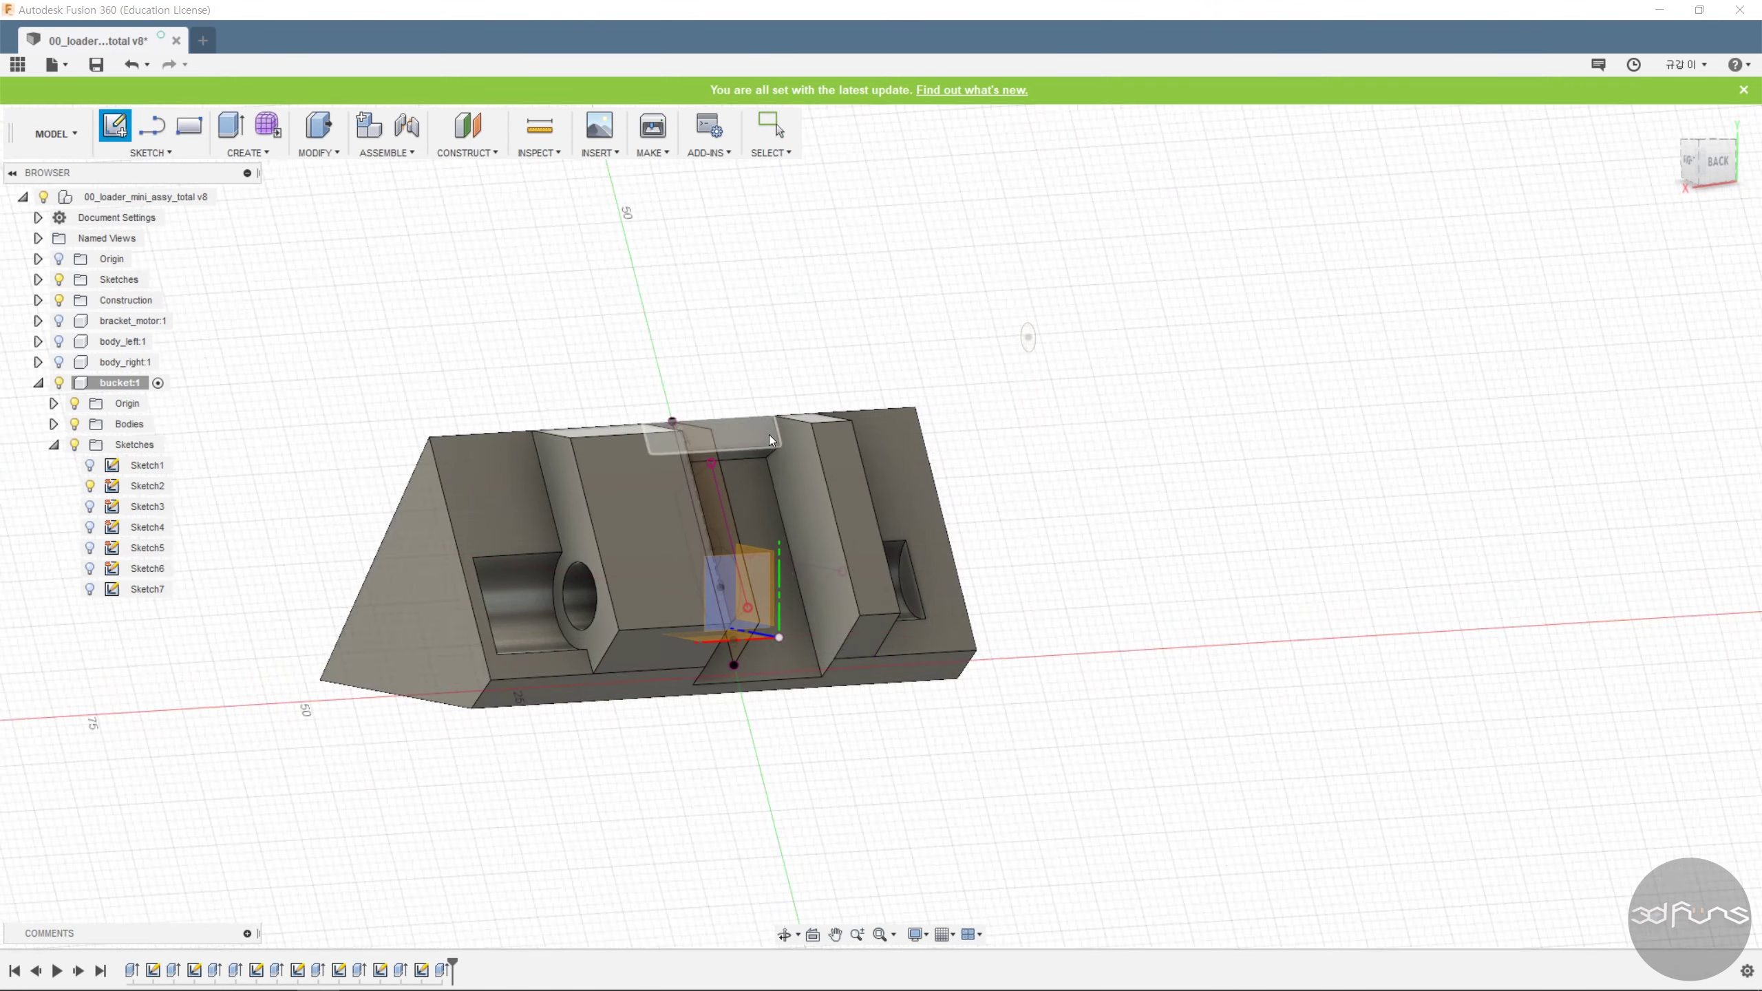
pyautogui.click(788, 469)
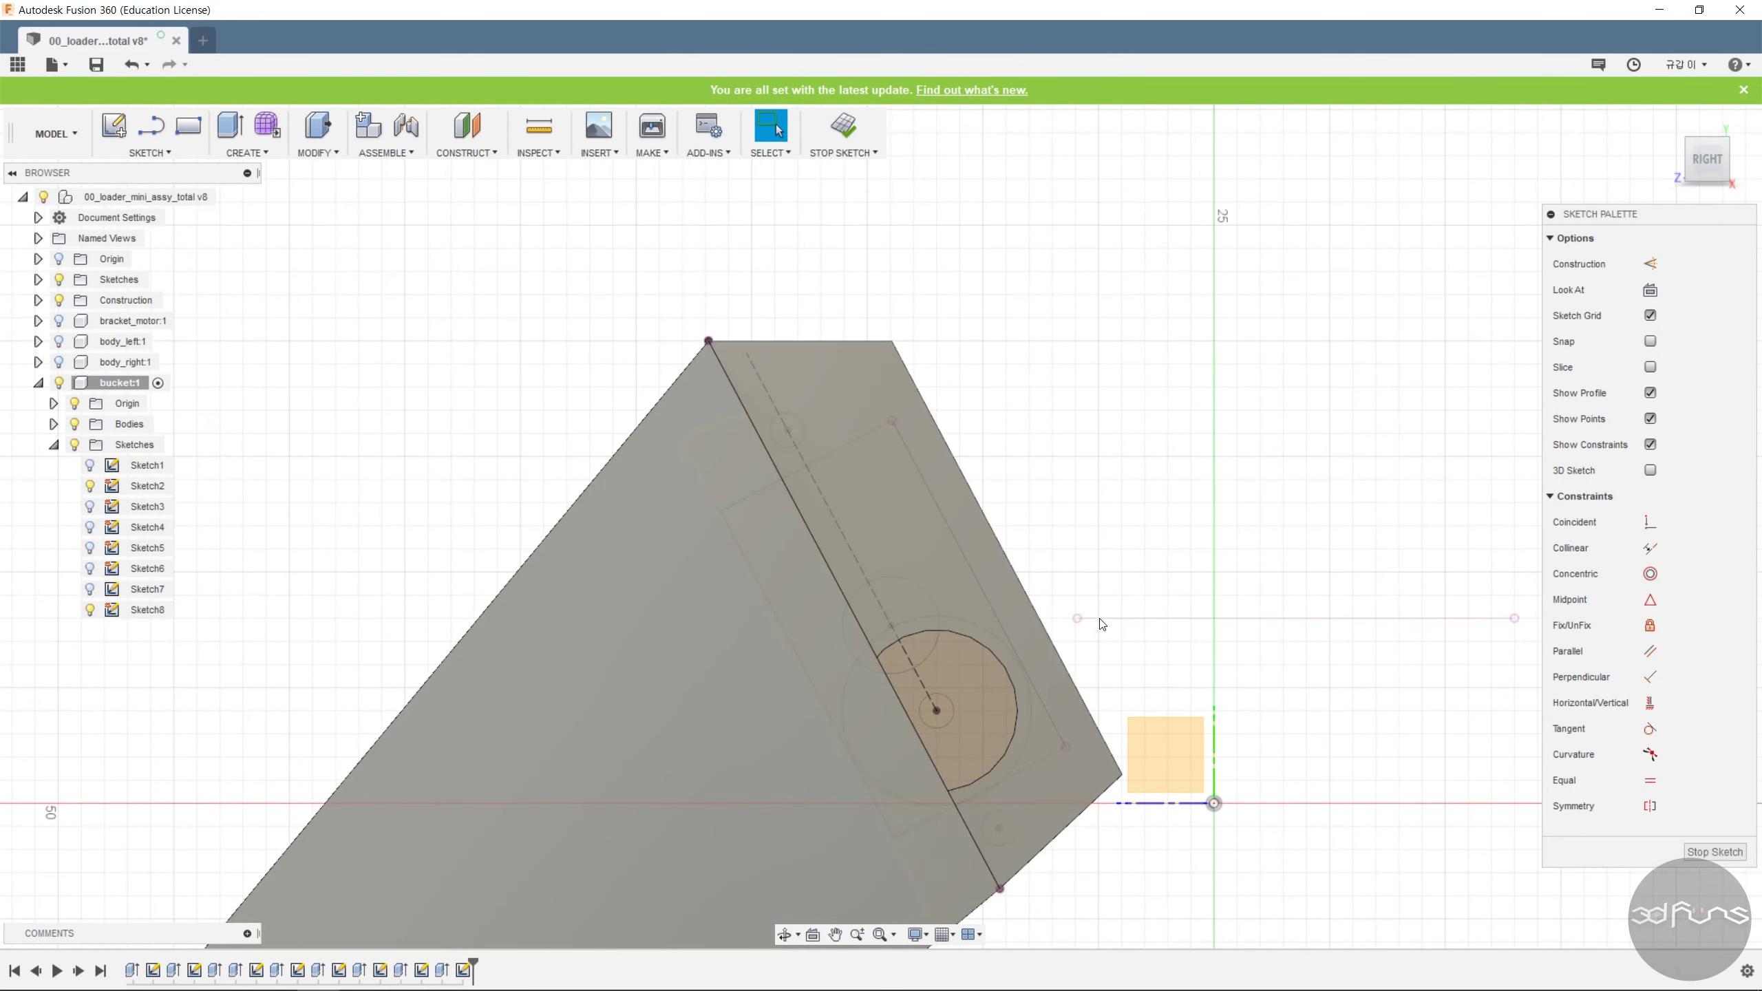
pyautogui.press('c')
pyautogui.click(999, 828)
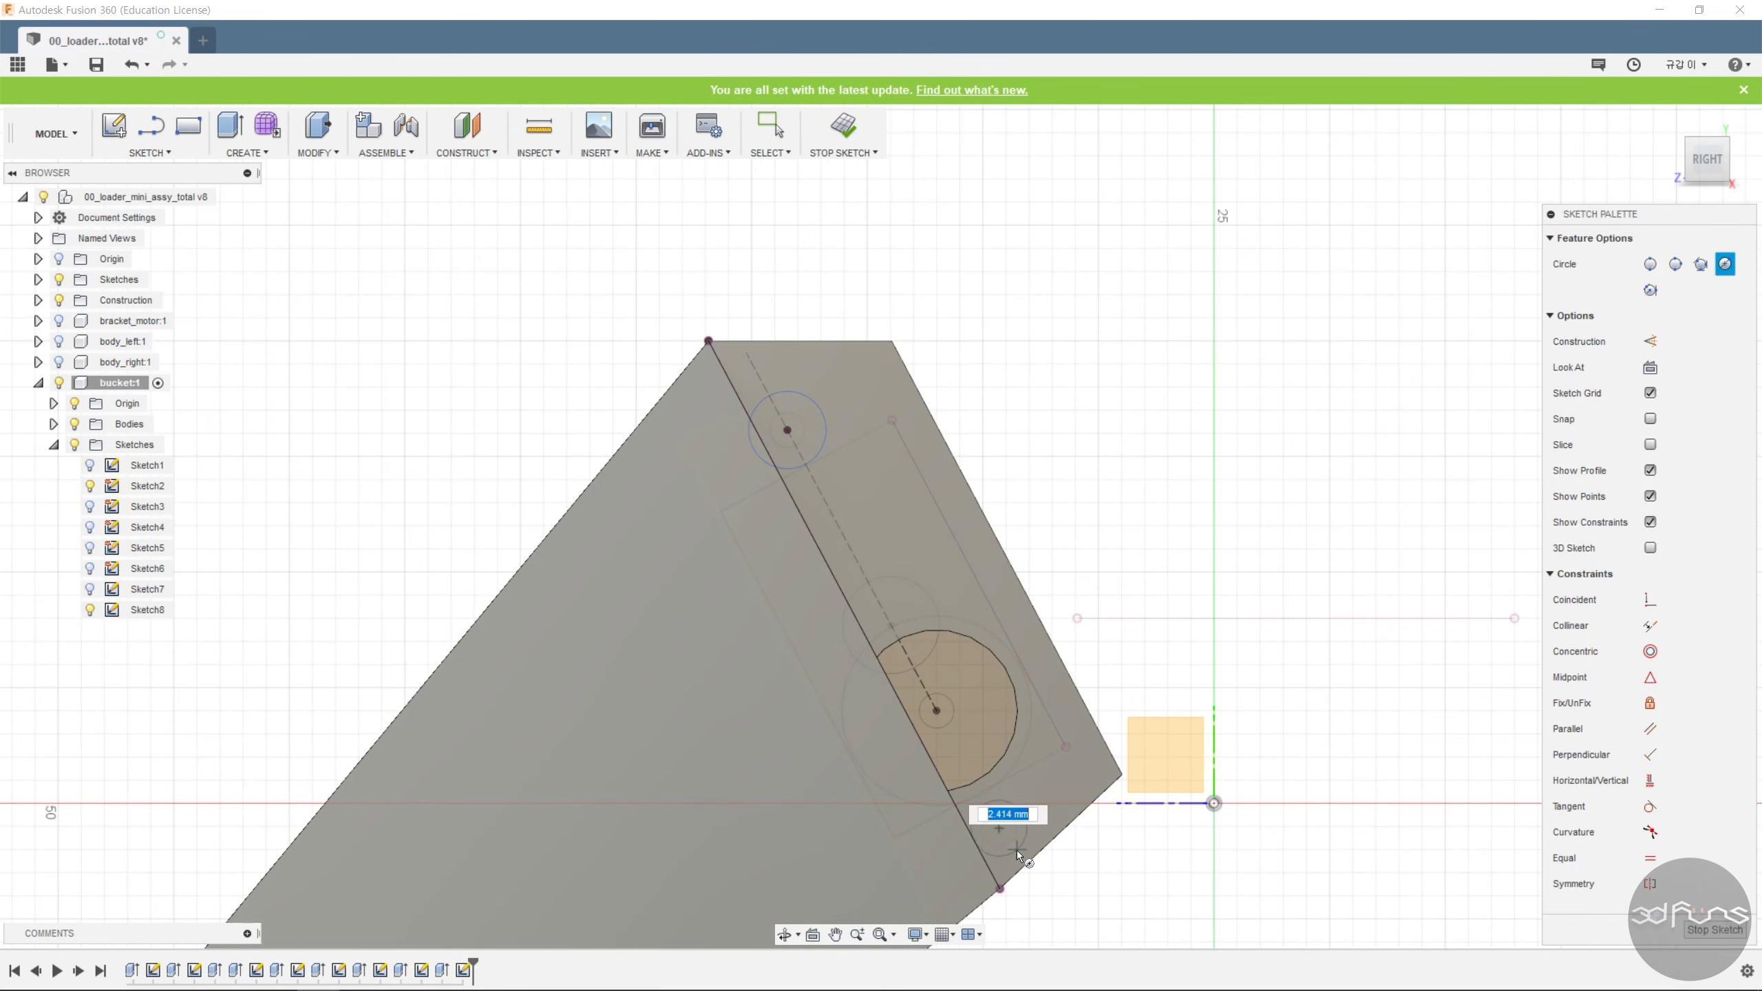
pyautogui.click(1017, 852)
# Make the two screw circles equal and set their diameter to 3.5 mm.
pyautogui.click(1651, 858)
pyautogui.click(1023, 848)
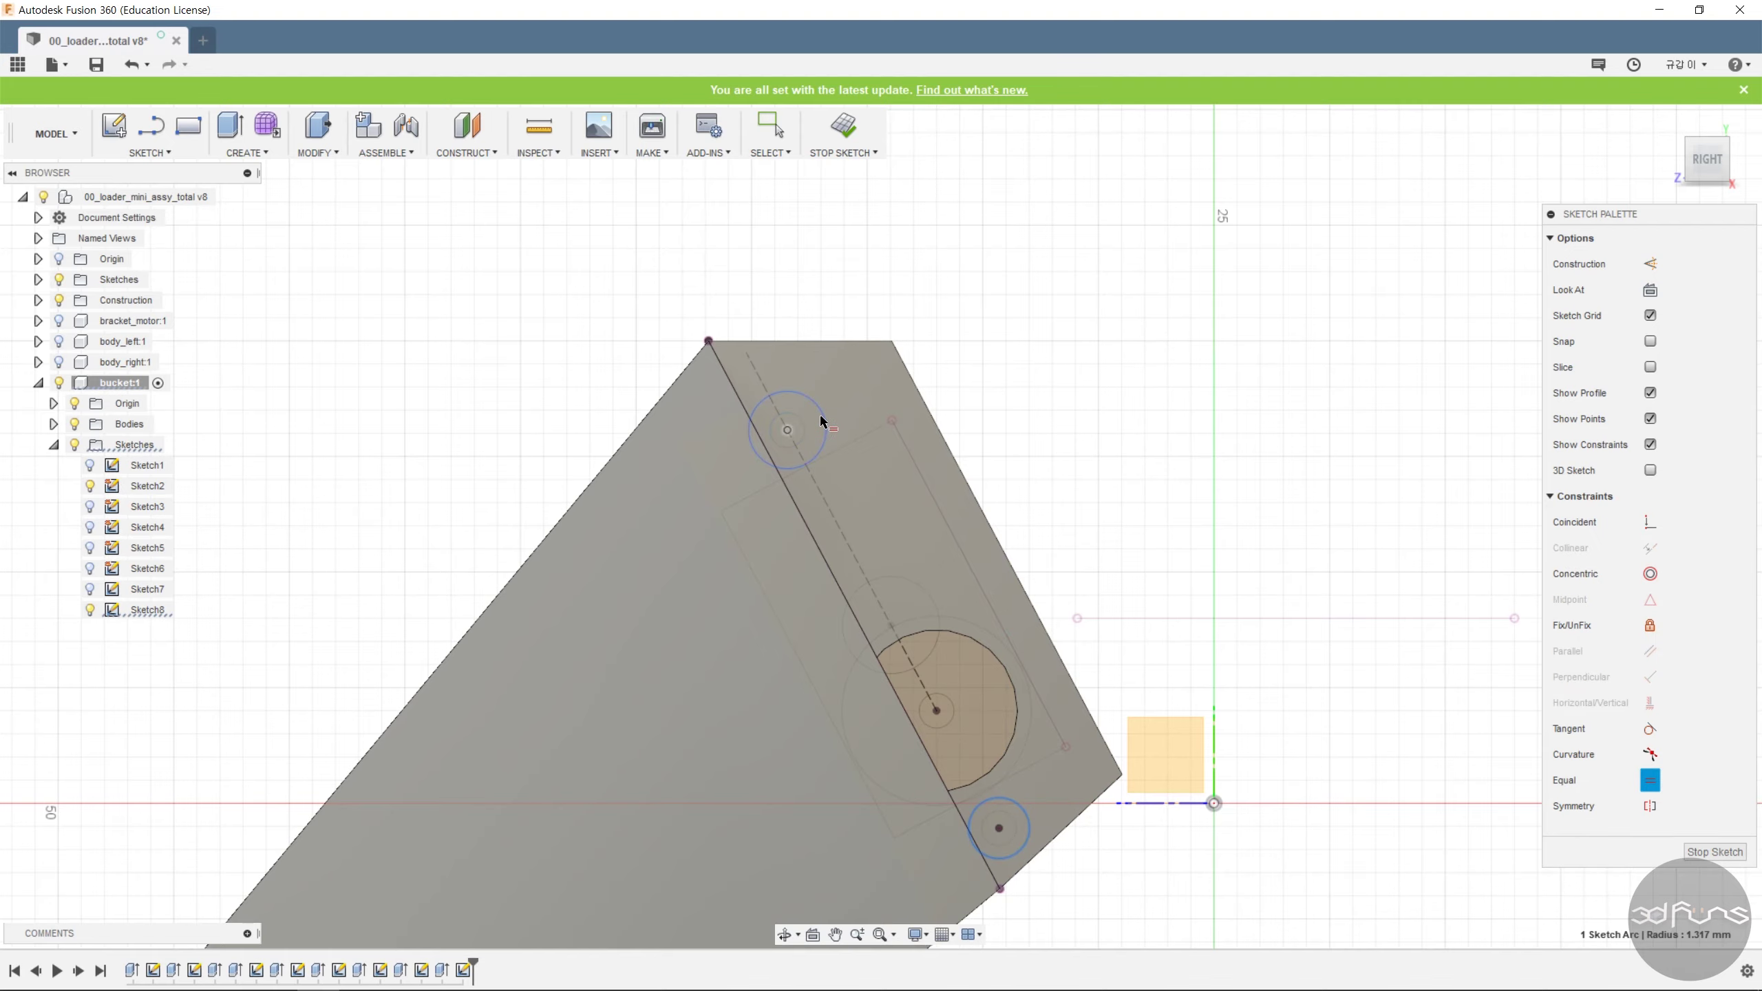
pyautogui.click(820, 416)
pyautogui.press('d')
pyautogui.click(813, 414)
pyautogui.click(837, 311)
pyautogui.write('3')
pyautogui.press('Return')
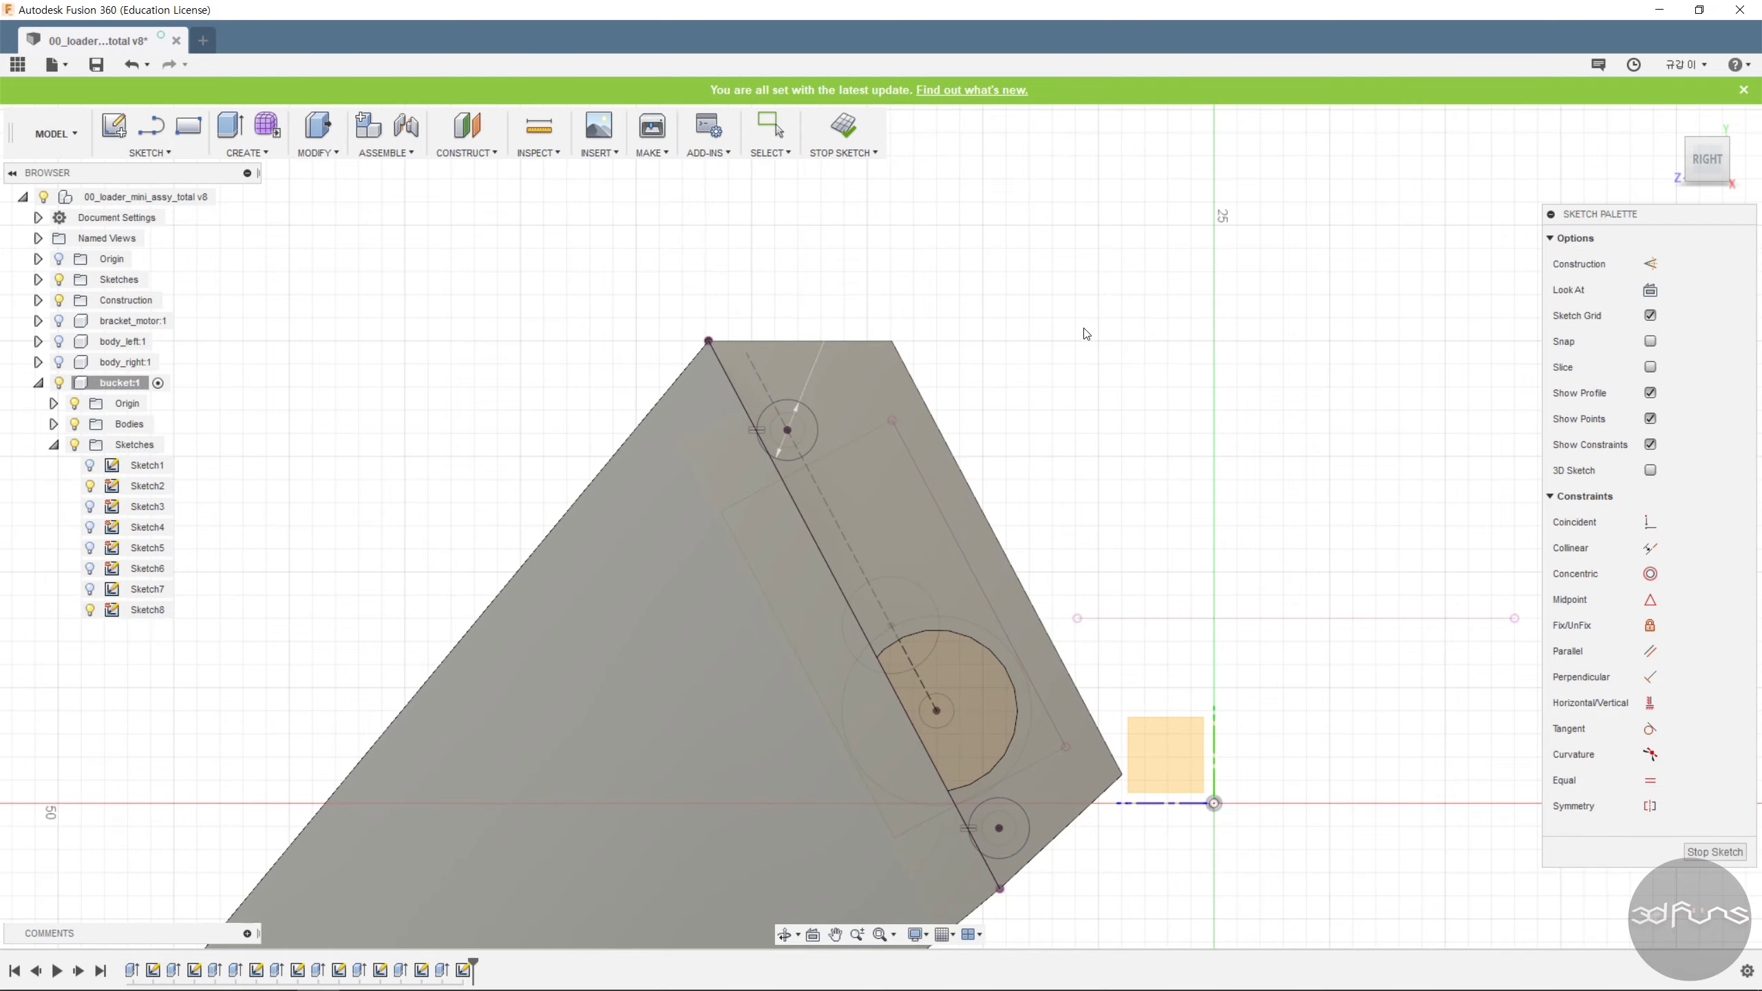
# Finish the sketch and cut both circles through everything on the side away from the pocket.
pyautogui.click(844, 127)
pyautogui.click(230, 125)
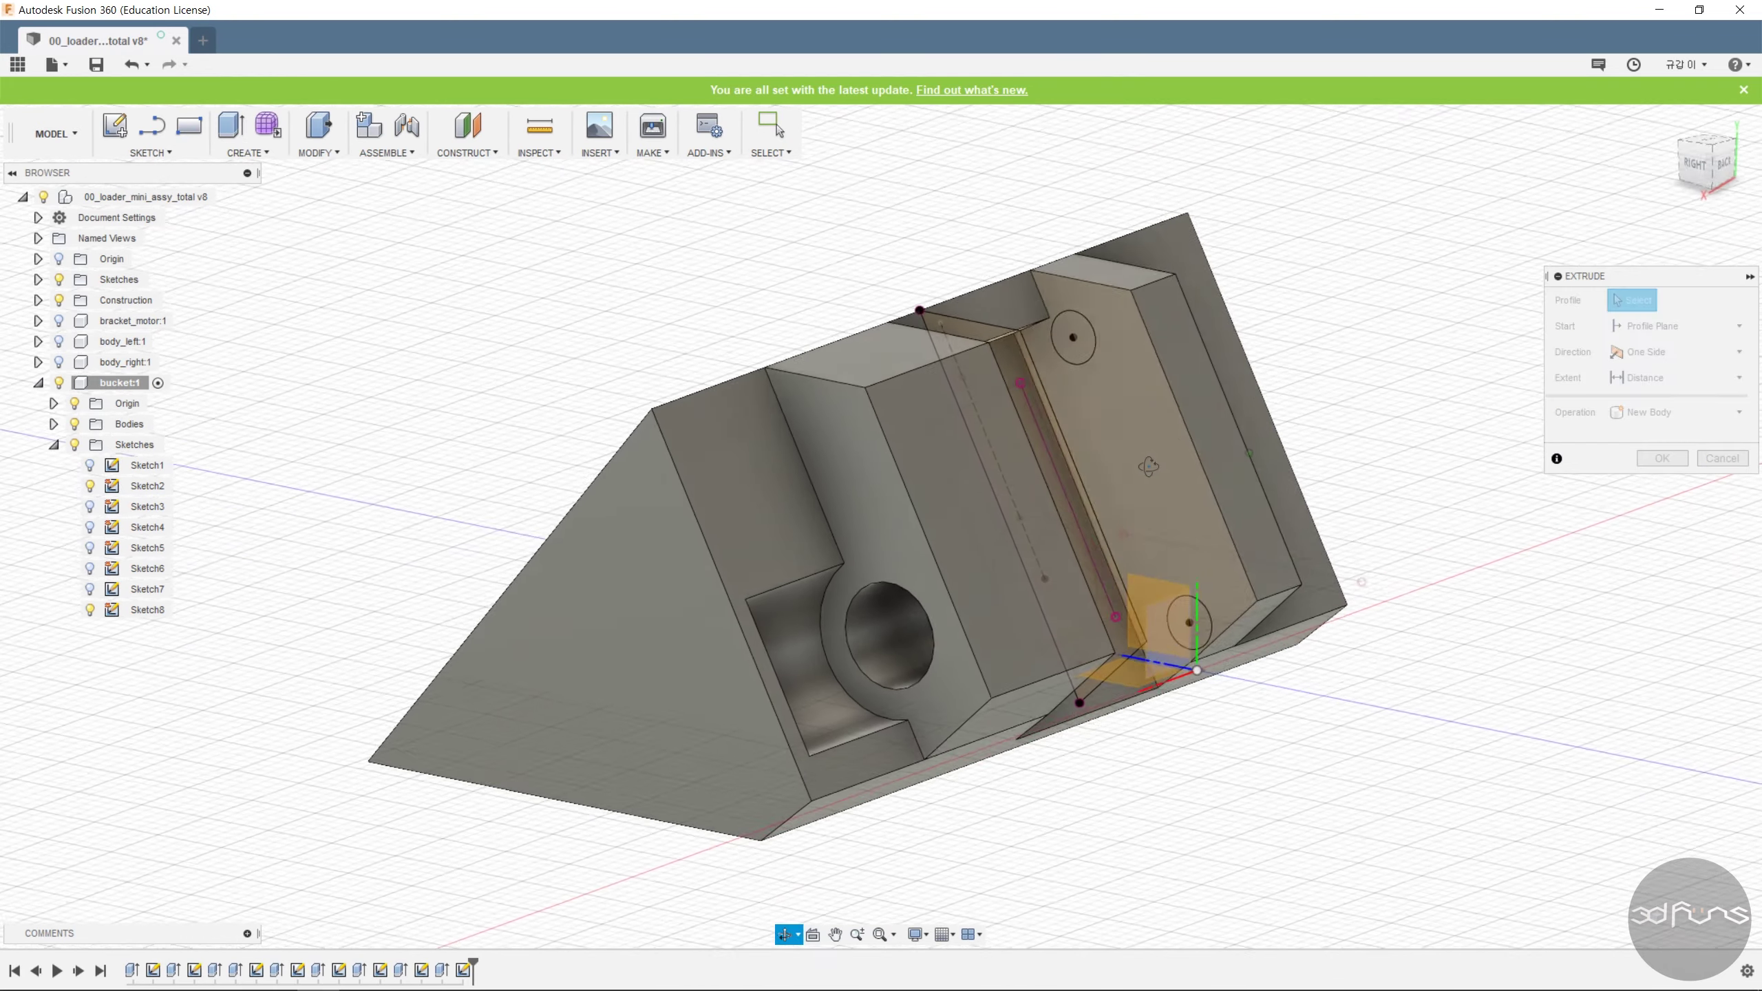
pyautogui.keyDown('shift'); pyautogui.moveTo(1148, 467); pyautogui.dragTo(1141, 464, button='middle'); pyautogui.keyUp('shift')
pyautogui.click(1083, 333)
pyautogui.click(1197, 618)
pyautogui.moveTo(1191, 617); pyautogui.dragTo(1406, 479)
pyautogui.click(1659, 472)
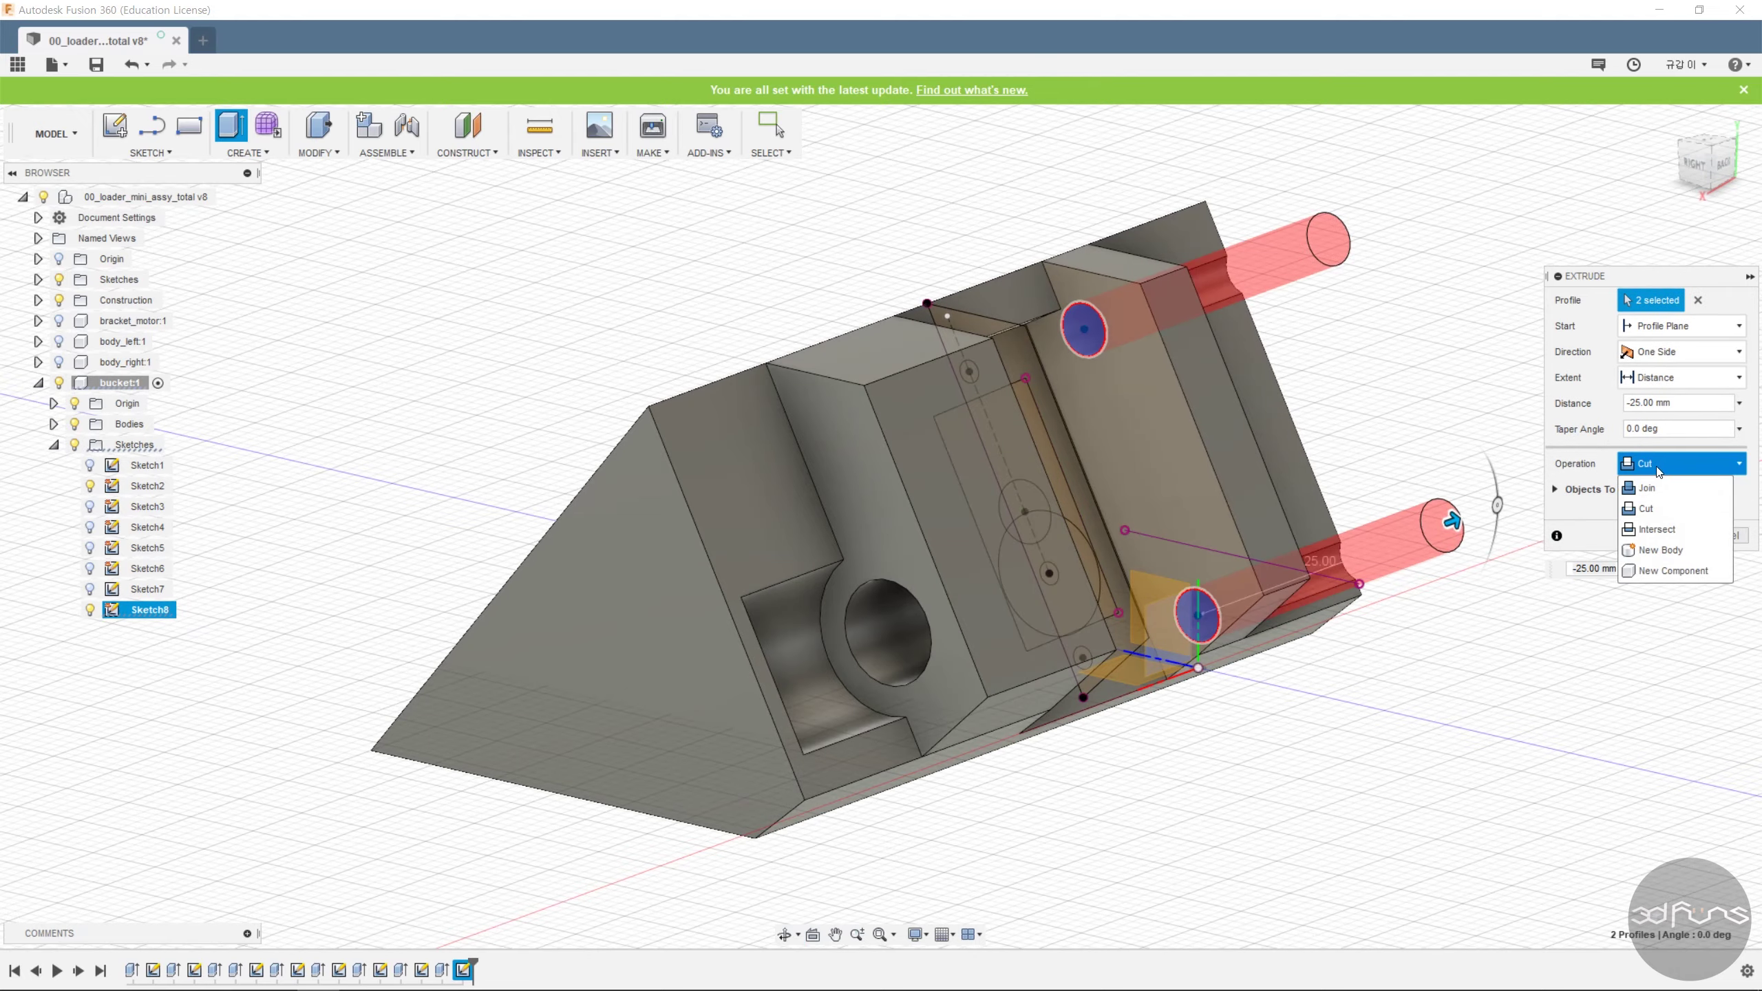
pyautogui.click(1659, 472)
pyautogui.click(1668, 379)
pyautogui.click(1657, 443)
pyautogui.click(1675, 538)
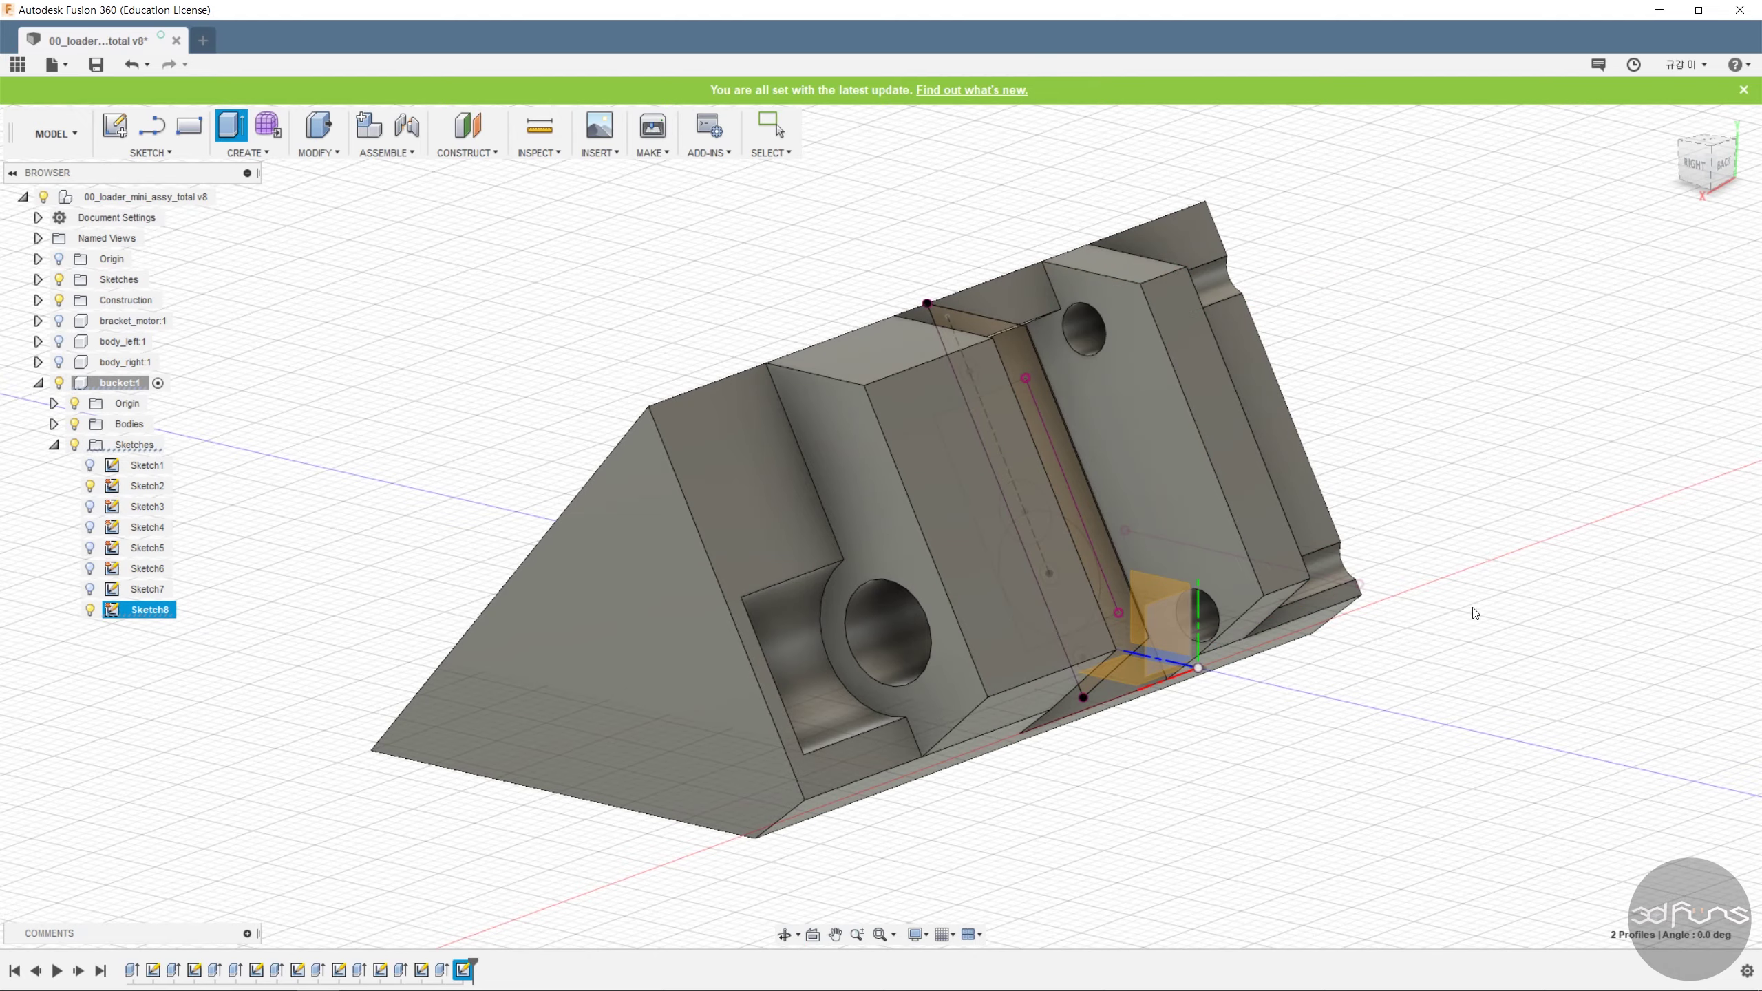
# Sketch a 3.5 mm circle on the mount wall's outer face over the lower screw hole, plus a larger concentric circle around it.
pyautogui.moveTo(1476, 614)
pyautogui.keyDown('shift'); pyautogui.mouseDown(button='middle')
pyautogui.moveTo(1454, 654)
pyautogui.moveTo(1655, 757)
pyautogui.moveTo(1390, 766)
pyautogui.moveTo(1420, 780)
pyautogui.mouseUp(button='middle'); pyautogui.keyUp('shift')
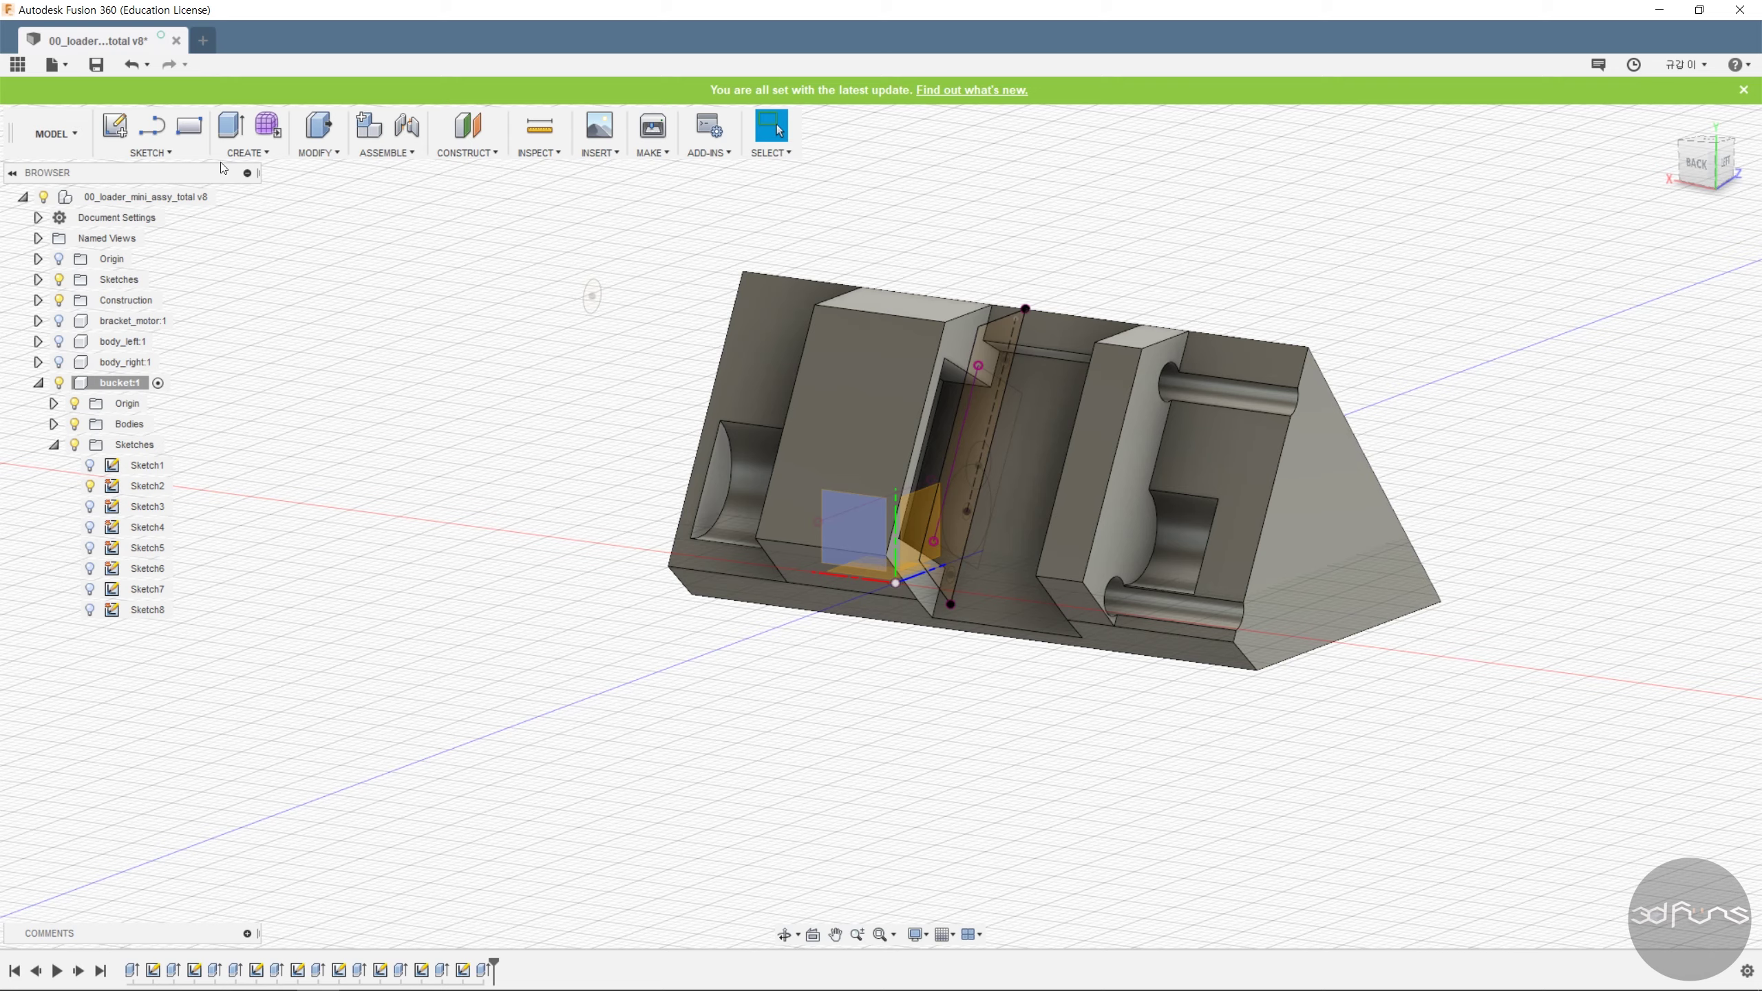
pyautogui.click(114, 126)
pyautogui.scroll(4, 1110, 604)
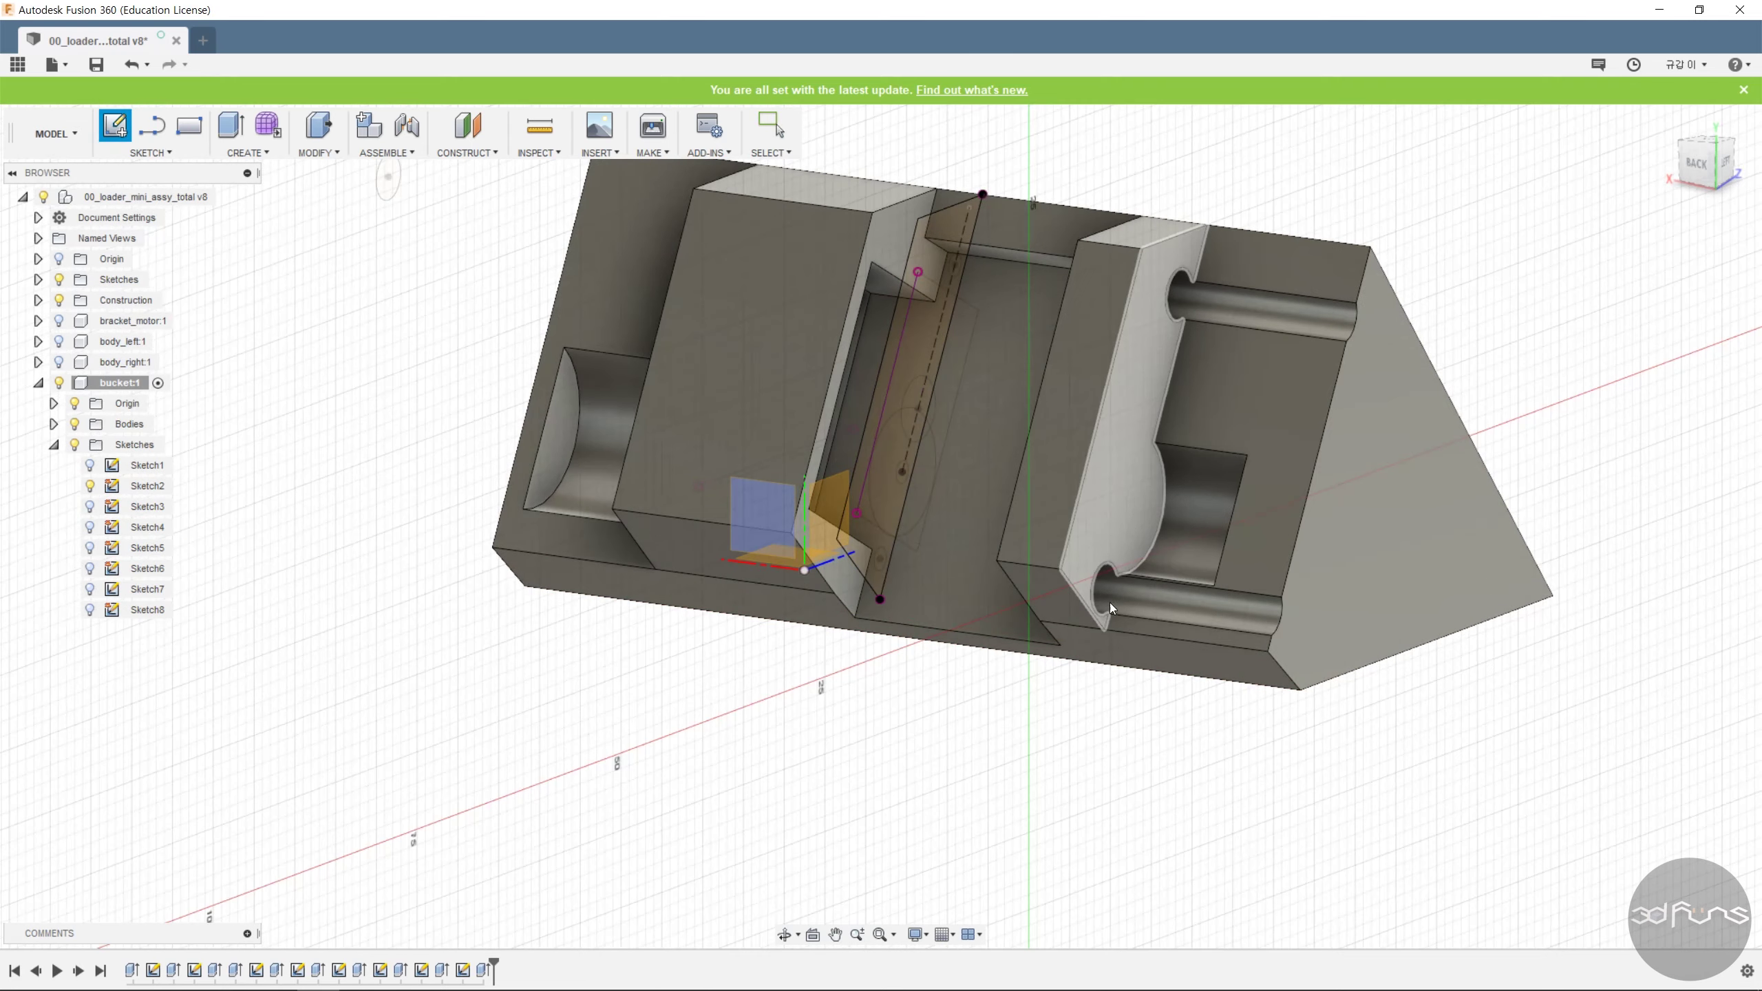
pyautogui.click(1110, 603)
pyautogui.scroll(3, 944, 645)
pyautogui.press('c')
pyautogui.click(921, 587)
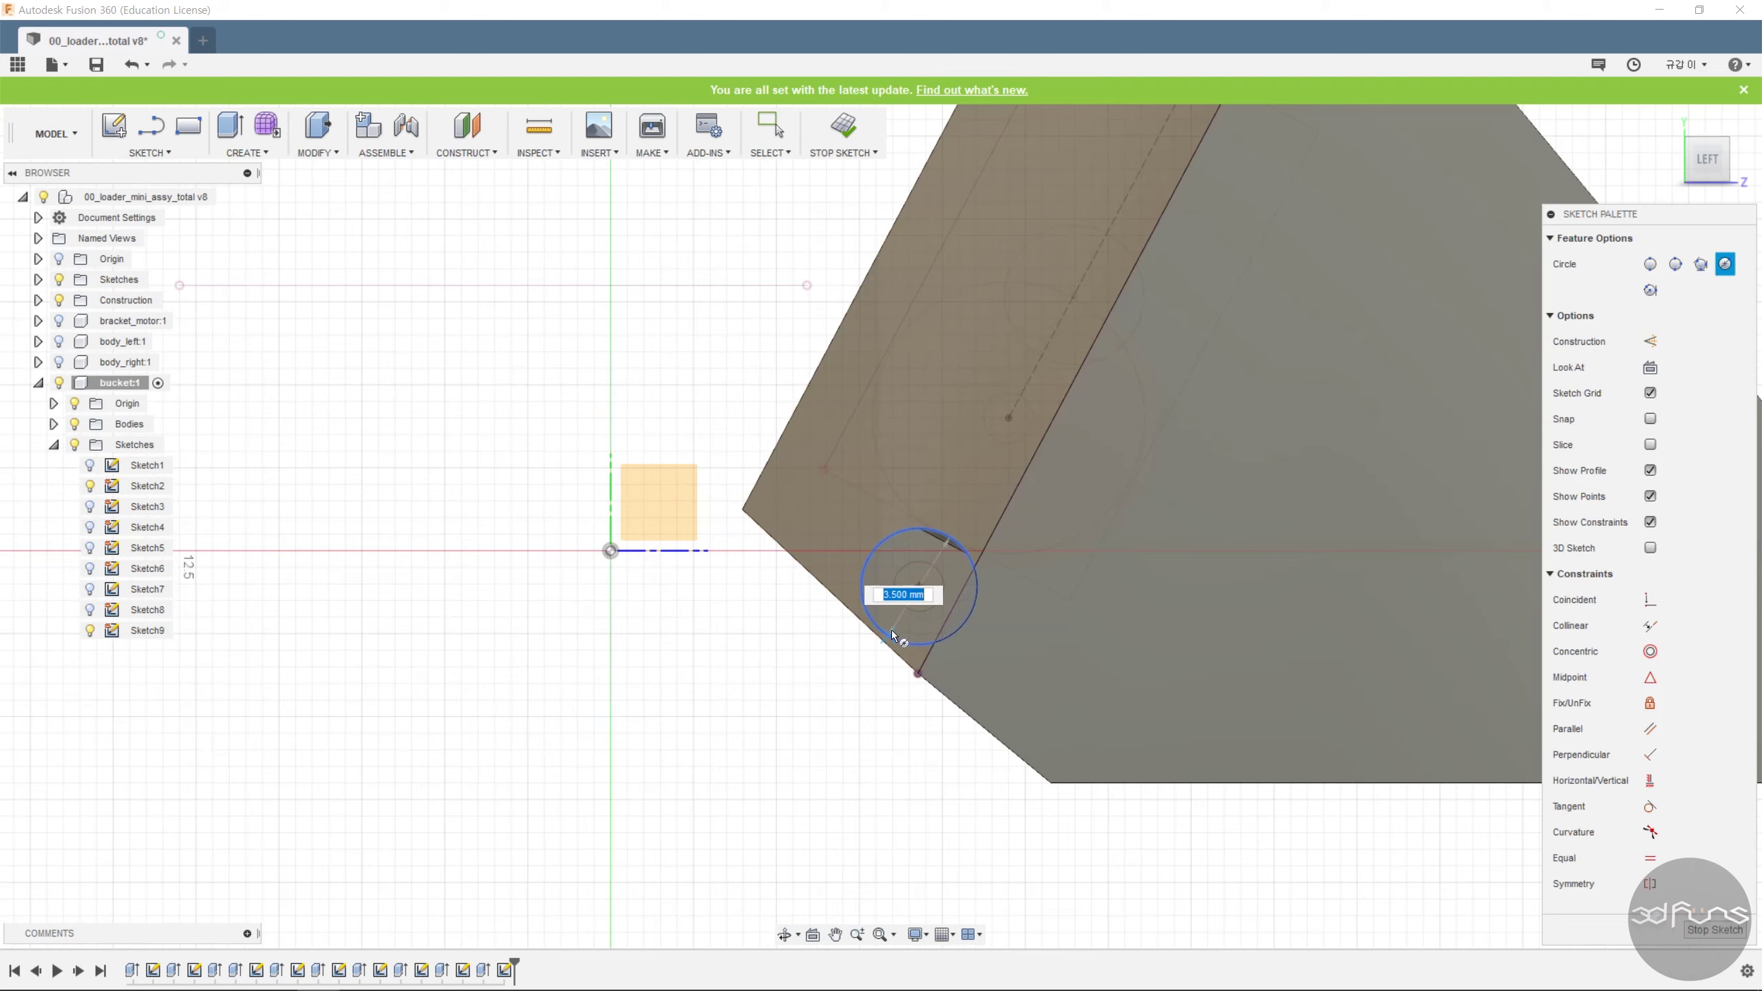
pyautogui.click(891, 630)
pyautogui.click(918, 587)
pyautogui.scroll(3, 857, 673)
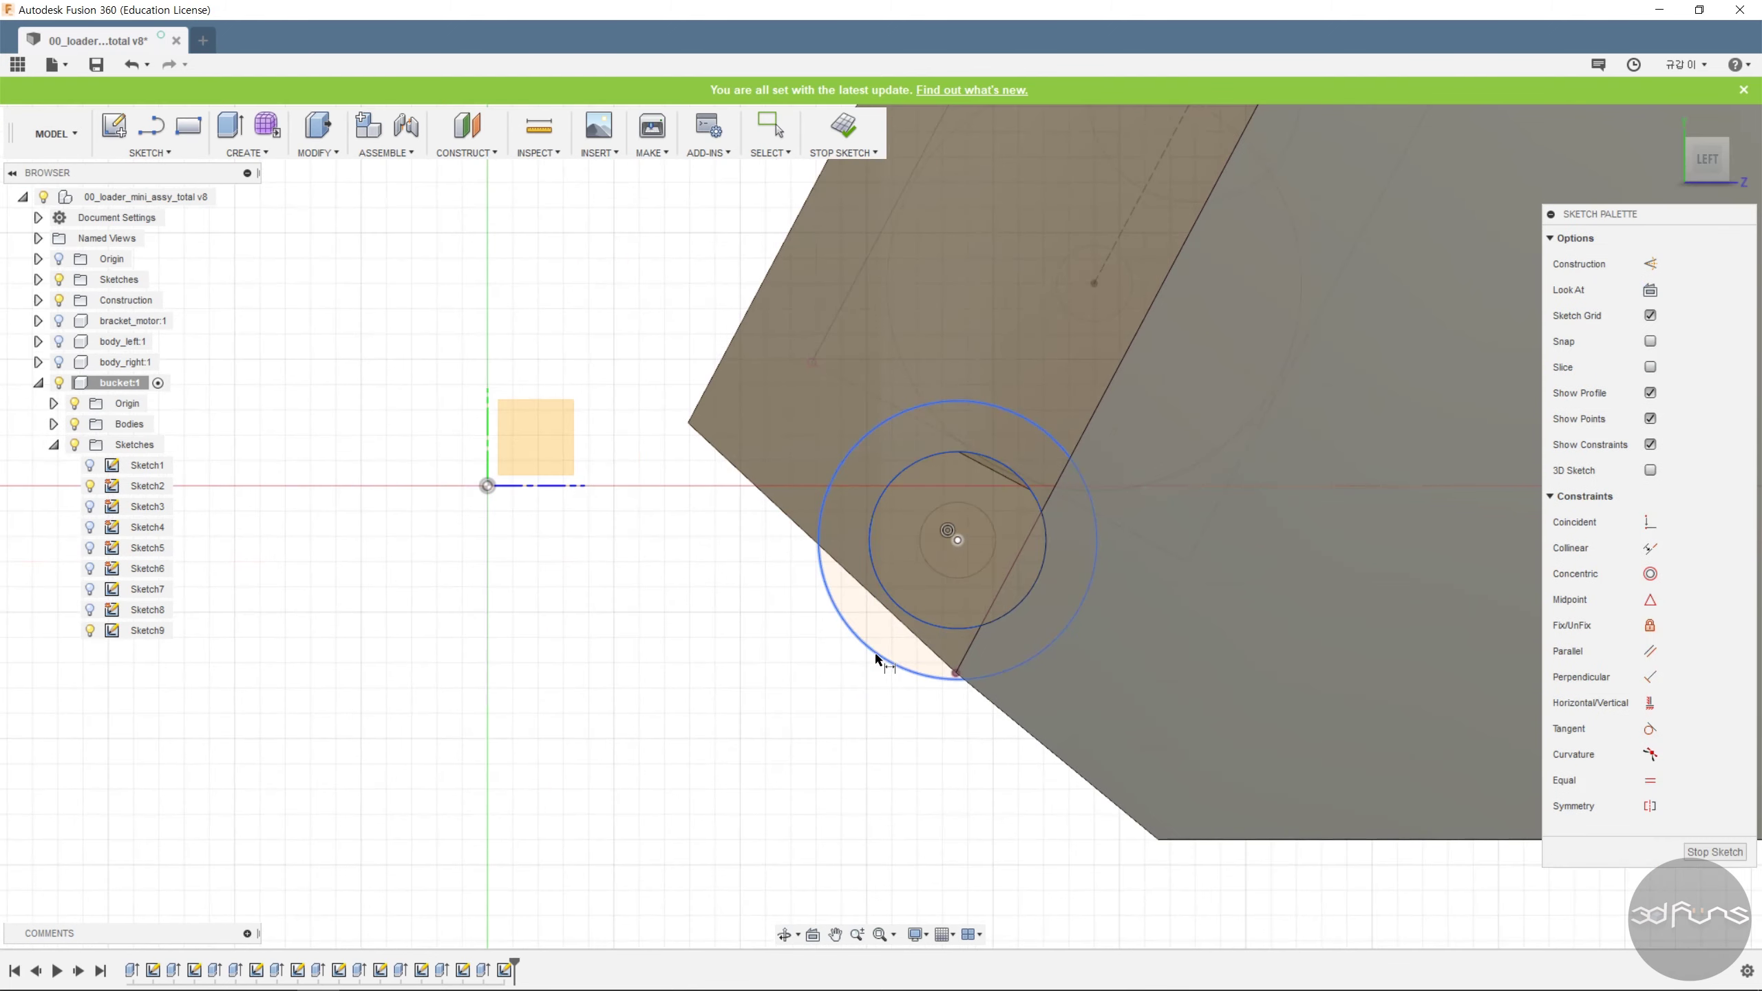
# Set the gap between the two concentric circles to 1 mm and finish the sketch.
pyautogui.click(876, 658)
pyautogui.click(902, 614)
pyautogui.click(946, 734)
pyautogui.press('Return')
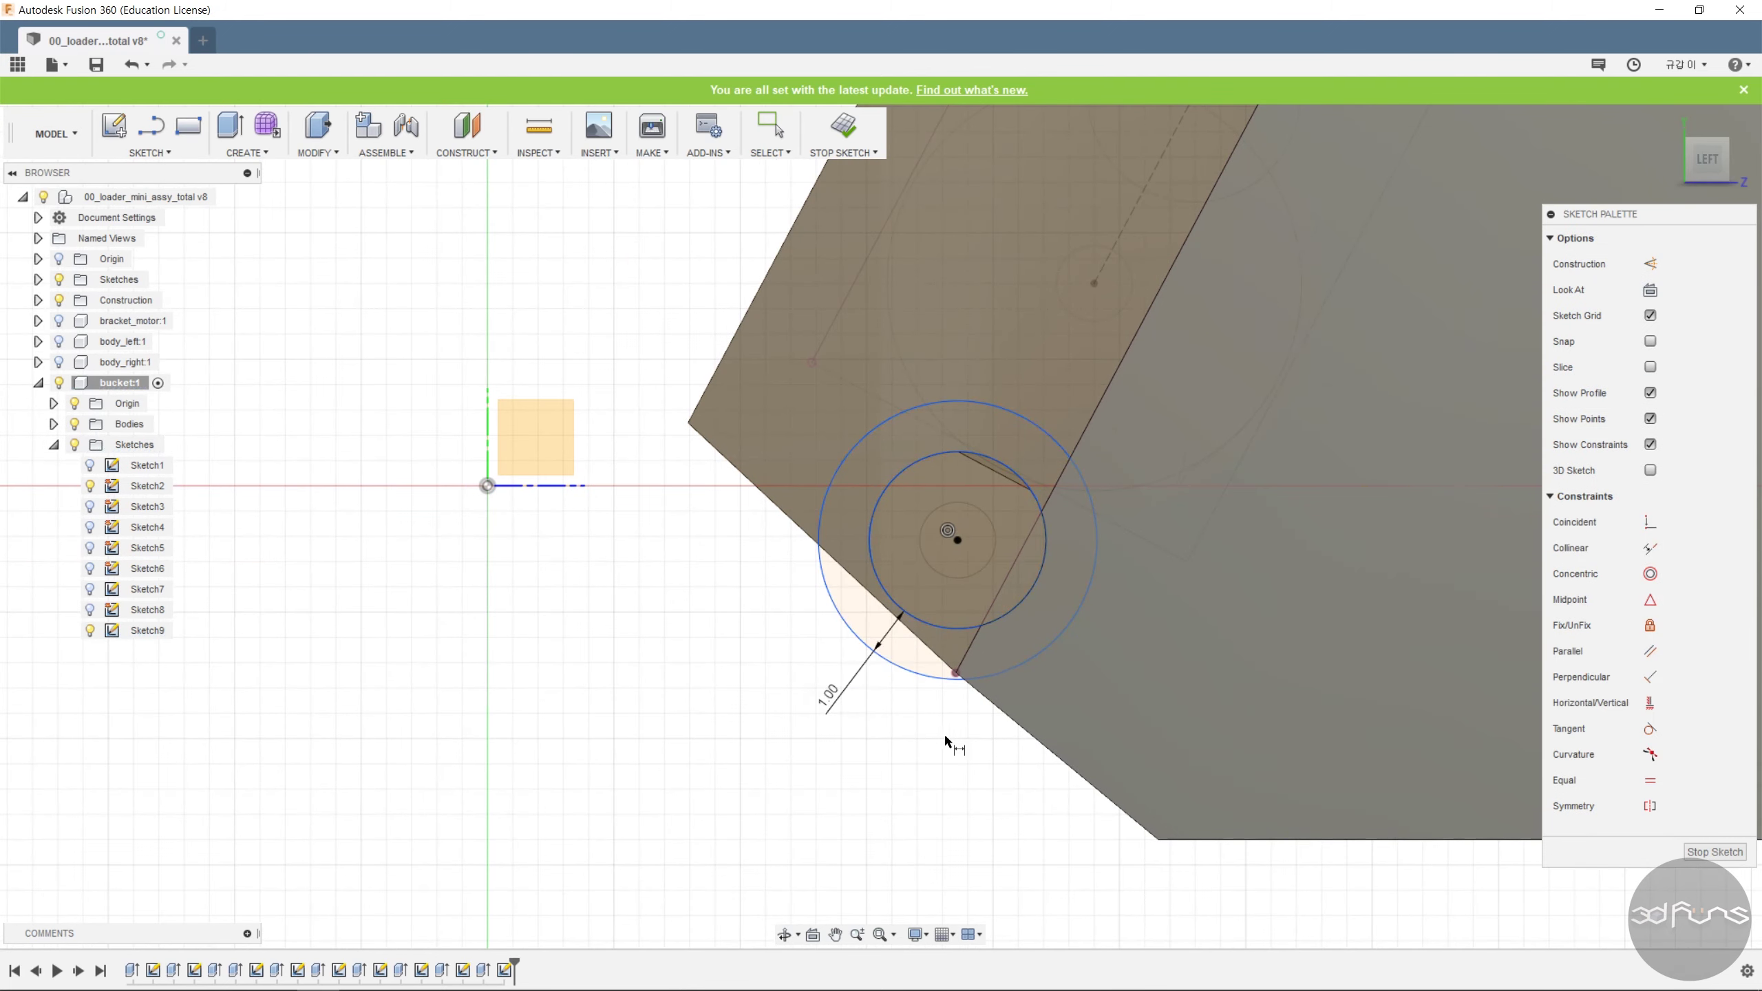
pyautogui.scroll(-3, 947, 742)
pyautogui.keyDown('shift'); pyautogui.moveTo(946, 749); pyautogui.dragTo(1137, 680, button='middle'); pyautogui.keyUp('shift')
pyautogui.click(1718, 853)
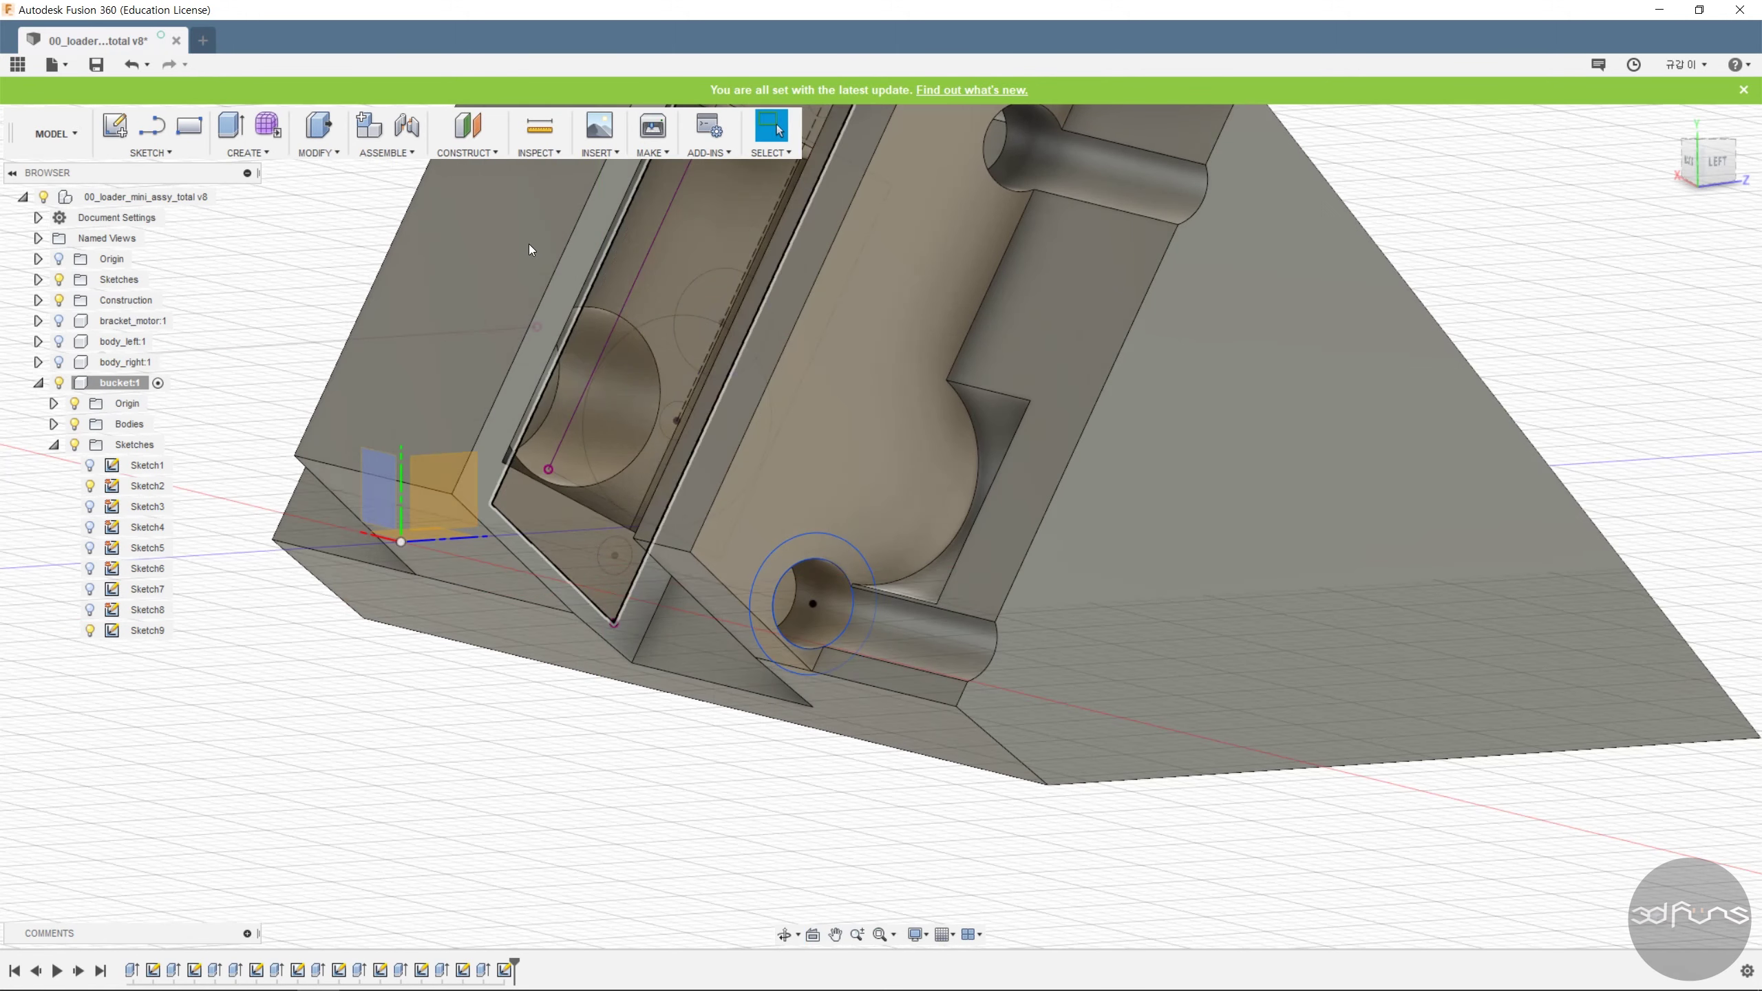
# Extrude the ring profiles around the lower screw hole as a join, ending at the mount wall's slot-side face.
pyautogui.click(230, 125)
pyautogui.scroll(3, 763, 625)
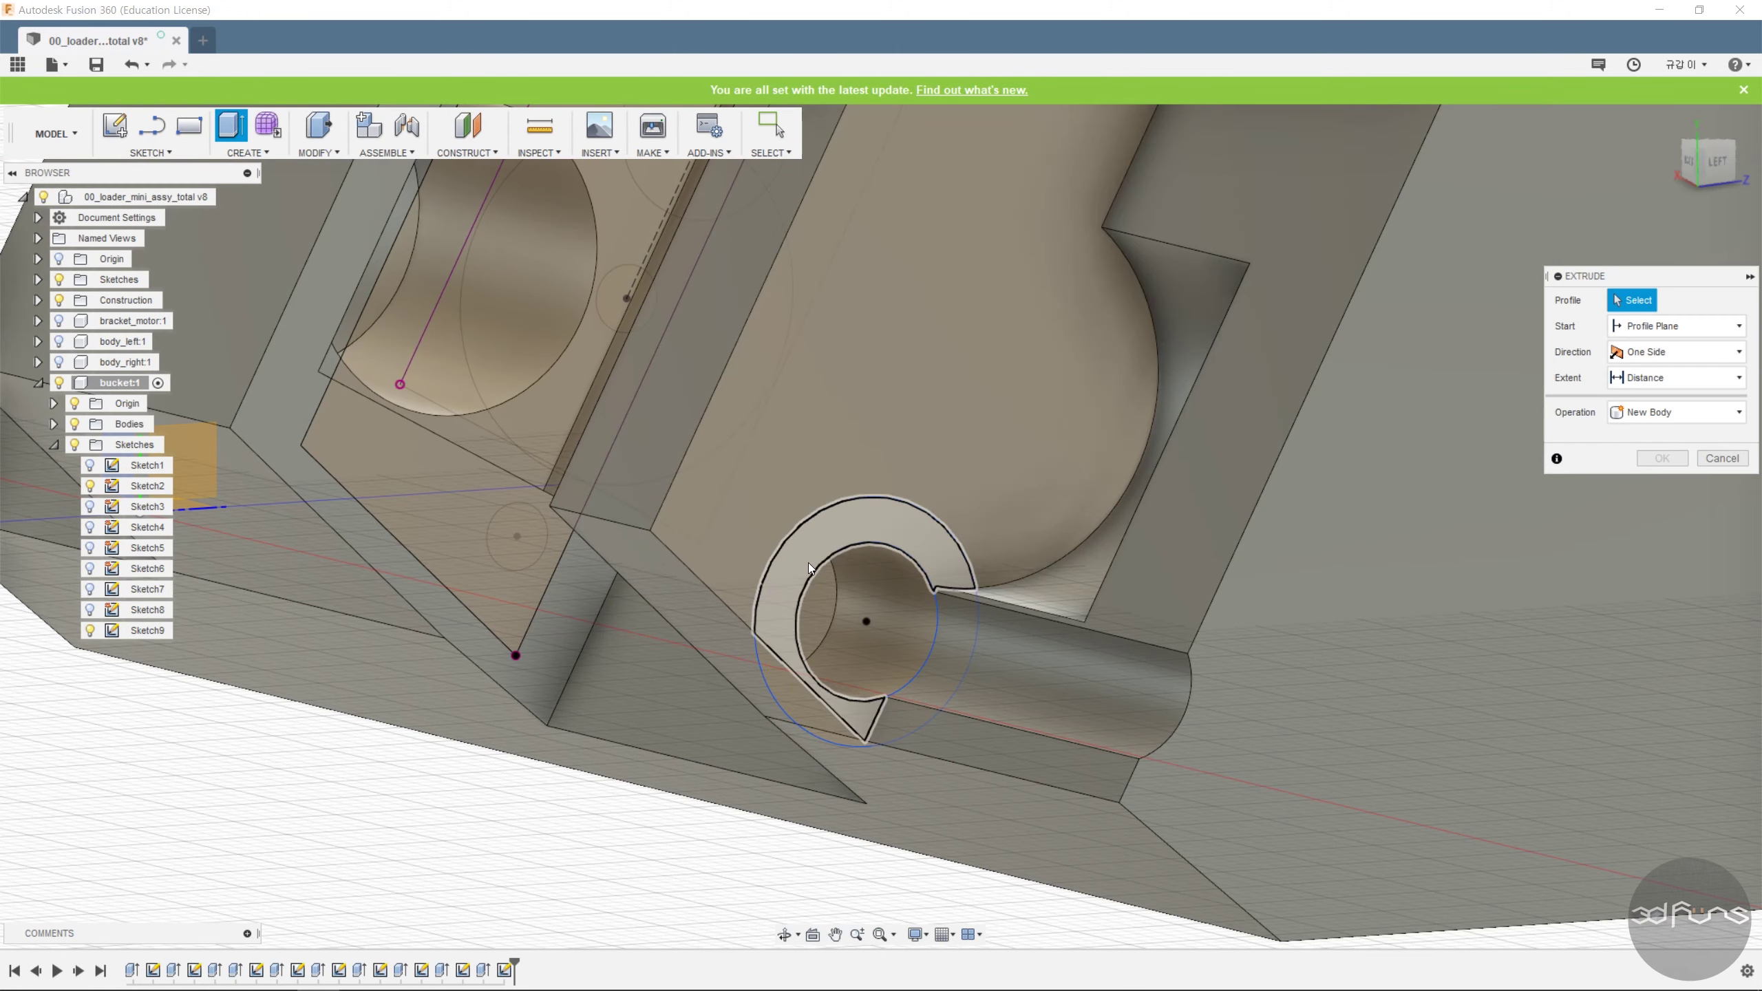
pyautogui.click(805, 700)
pyautogui.click(846, 548)
pyautogui.keyDown('shift'); pyautogui.moveTo(846, 548); pyautogui.dragTo(1390, 629, button='middle'); pyautogui.keyUp('shift')
pyautogui.moveTo(1012, 618); pyautogui.dragTo(868, 624)
pyautogui.click(1643, 472)
pyautogui.click(1645, 488)
pyautogui.click(1684, 379)
pyautogui.click(1684, 423)
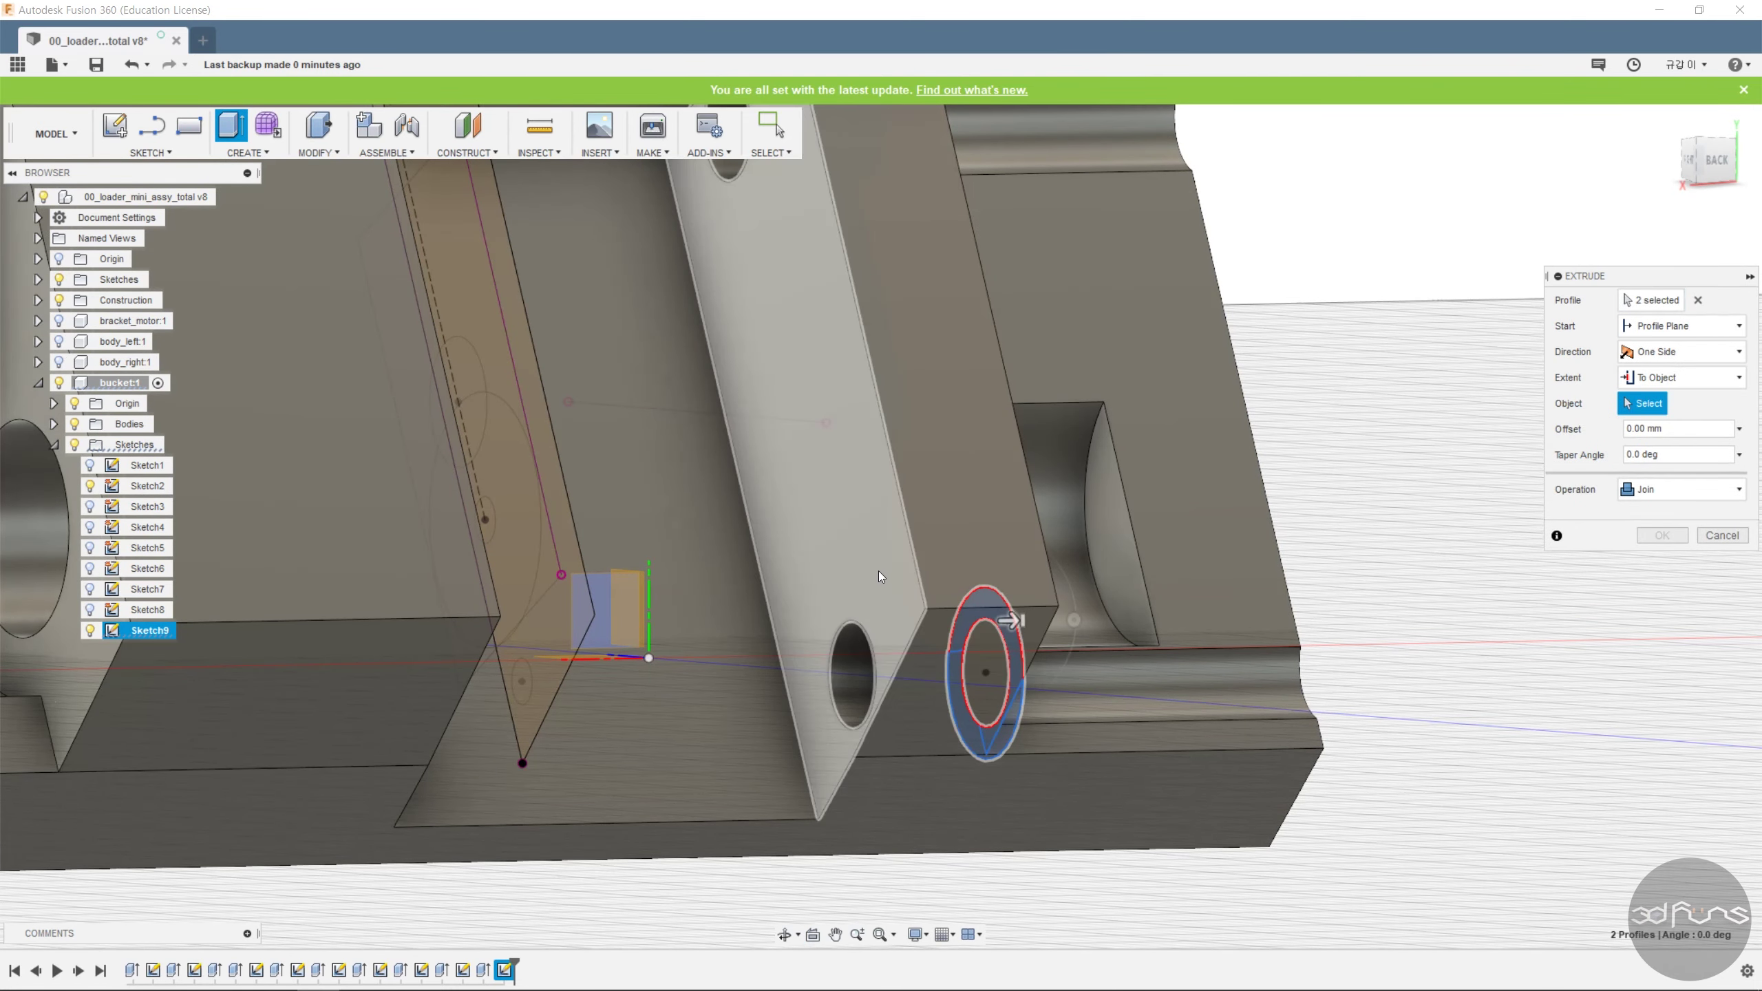
pyautogui.click(860, 549)
pyautogui.click(1653, 456)
pyautogui.click(1662, 587)
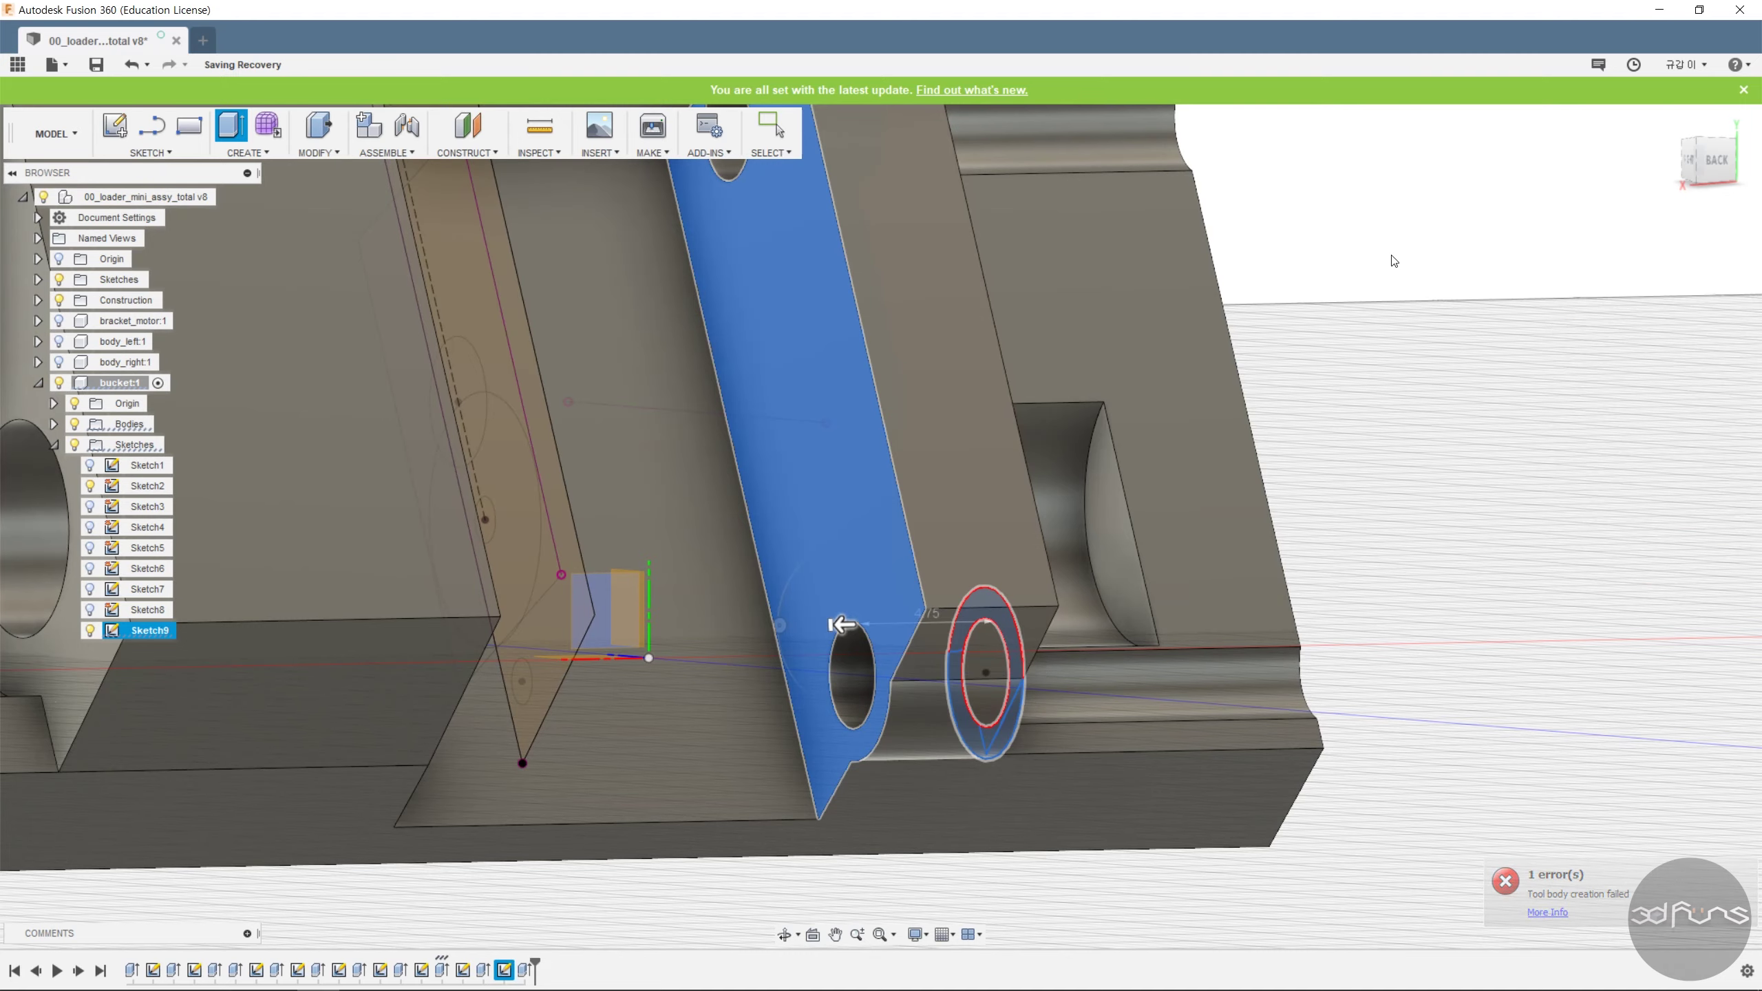
# Sketch a small circle at each of the two screw-hole centres on the slot face opposite the ringed mount wall.
pyautogui.scroll(-2, 1393, 344)
pyautogui.scroll(-2, 1441, 347)
pyautogui.moveTo(1441, 347); pyautogui.dragTo(1464, 459, button='middle')
pyautogui.keyDown('shift'); pyautogui.moveTo(1464, 458); pyautogui.dragTo(1344, 462, button='middle'); pyautogui.keyUp('shift')
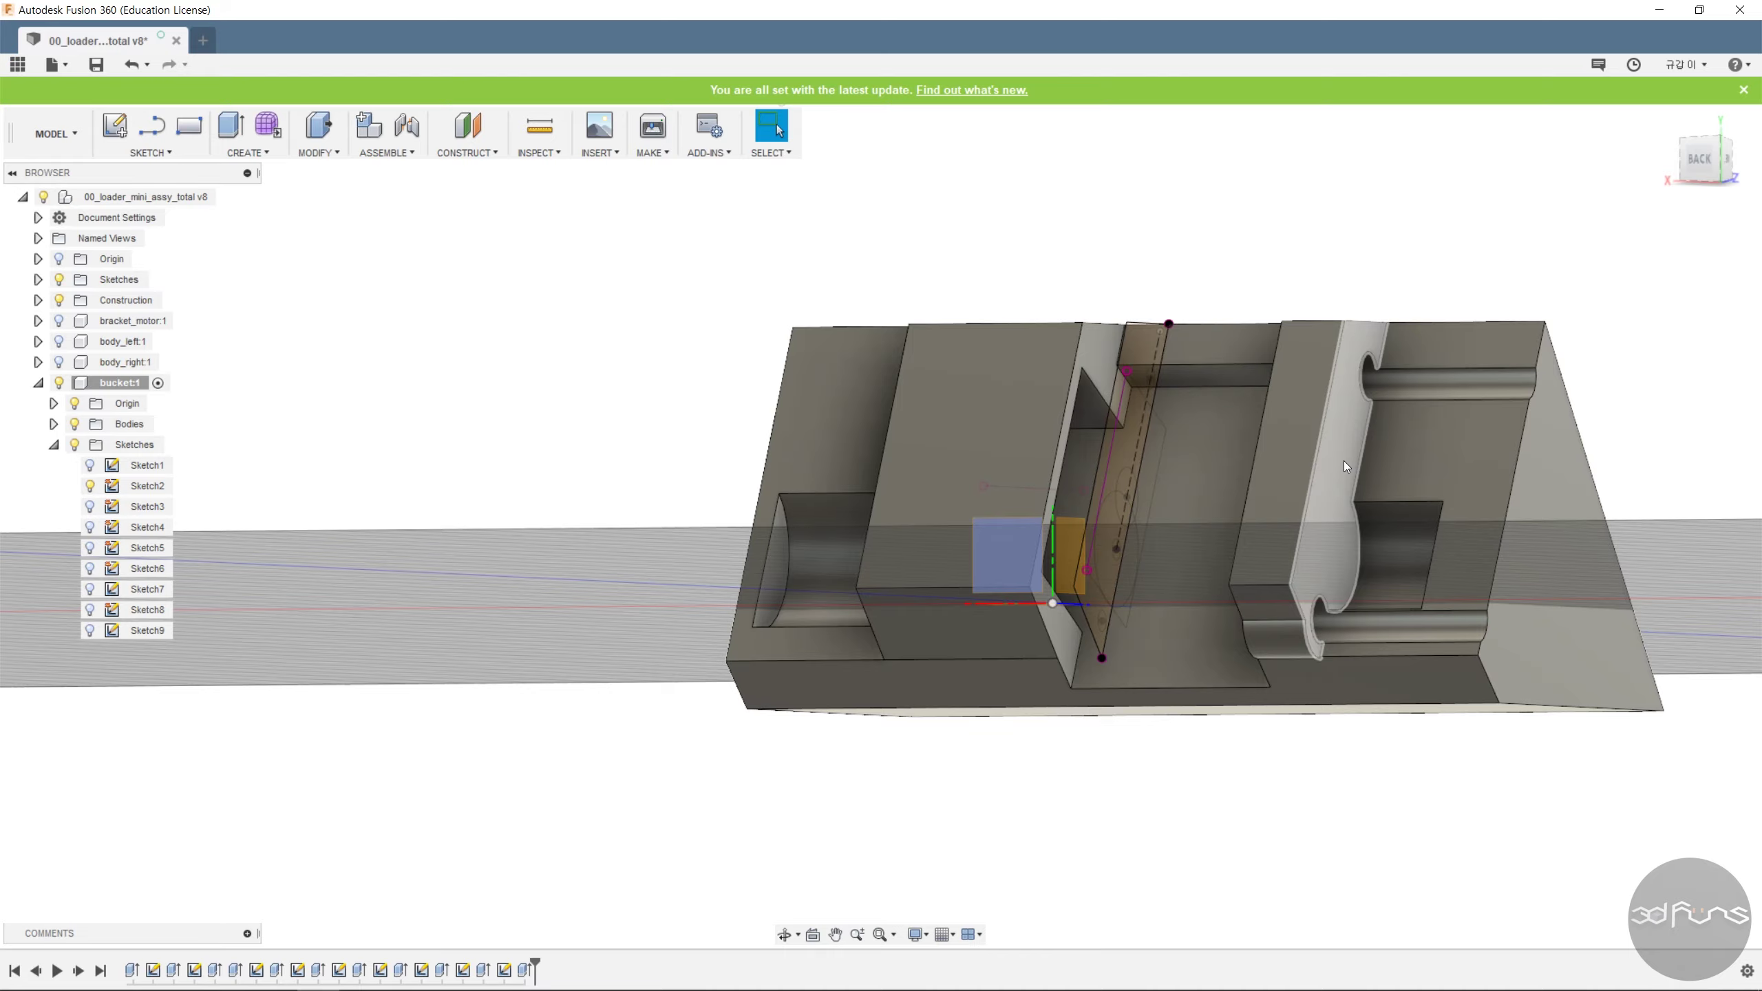
pyautogui.keyDown('shift'); pyautogui.moveTo(1120, 771); pyautogui.dragTo(1081, 736, button='middle'); pyautogui.keyUp('shift')
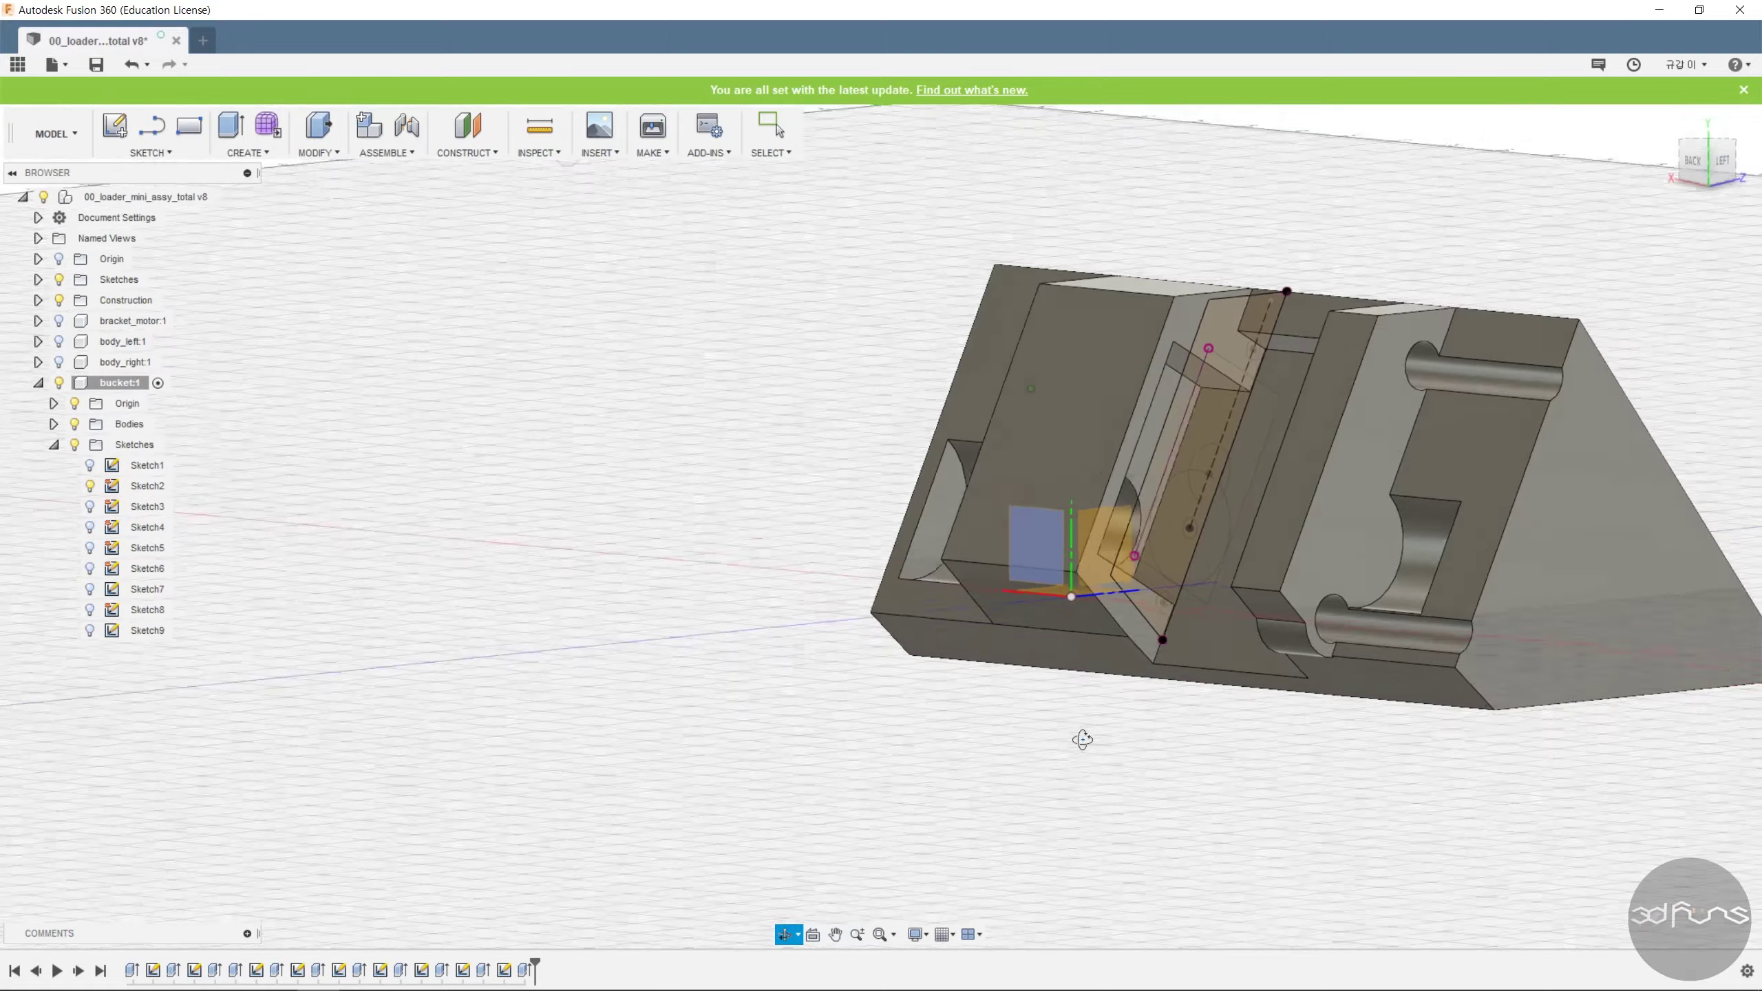
pyautogui.click(116, 130)
pyautogui.click(1195, 327)
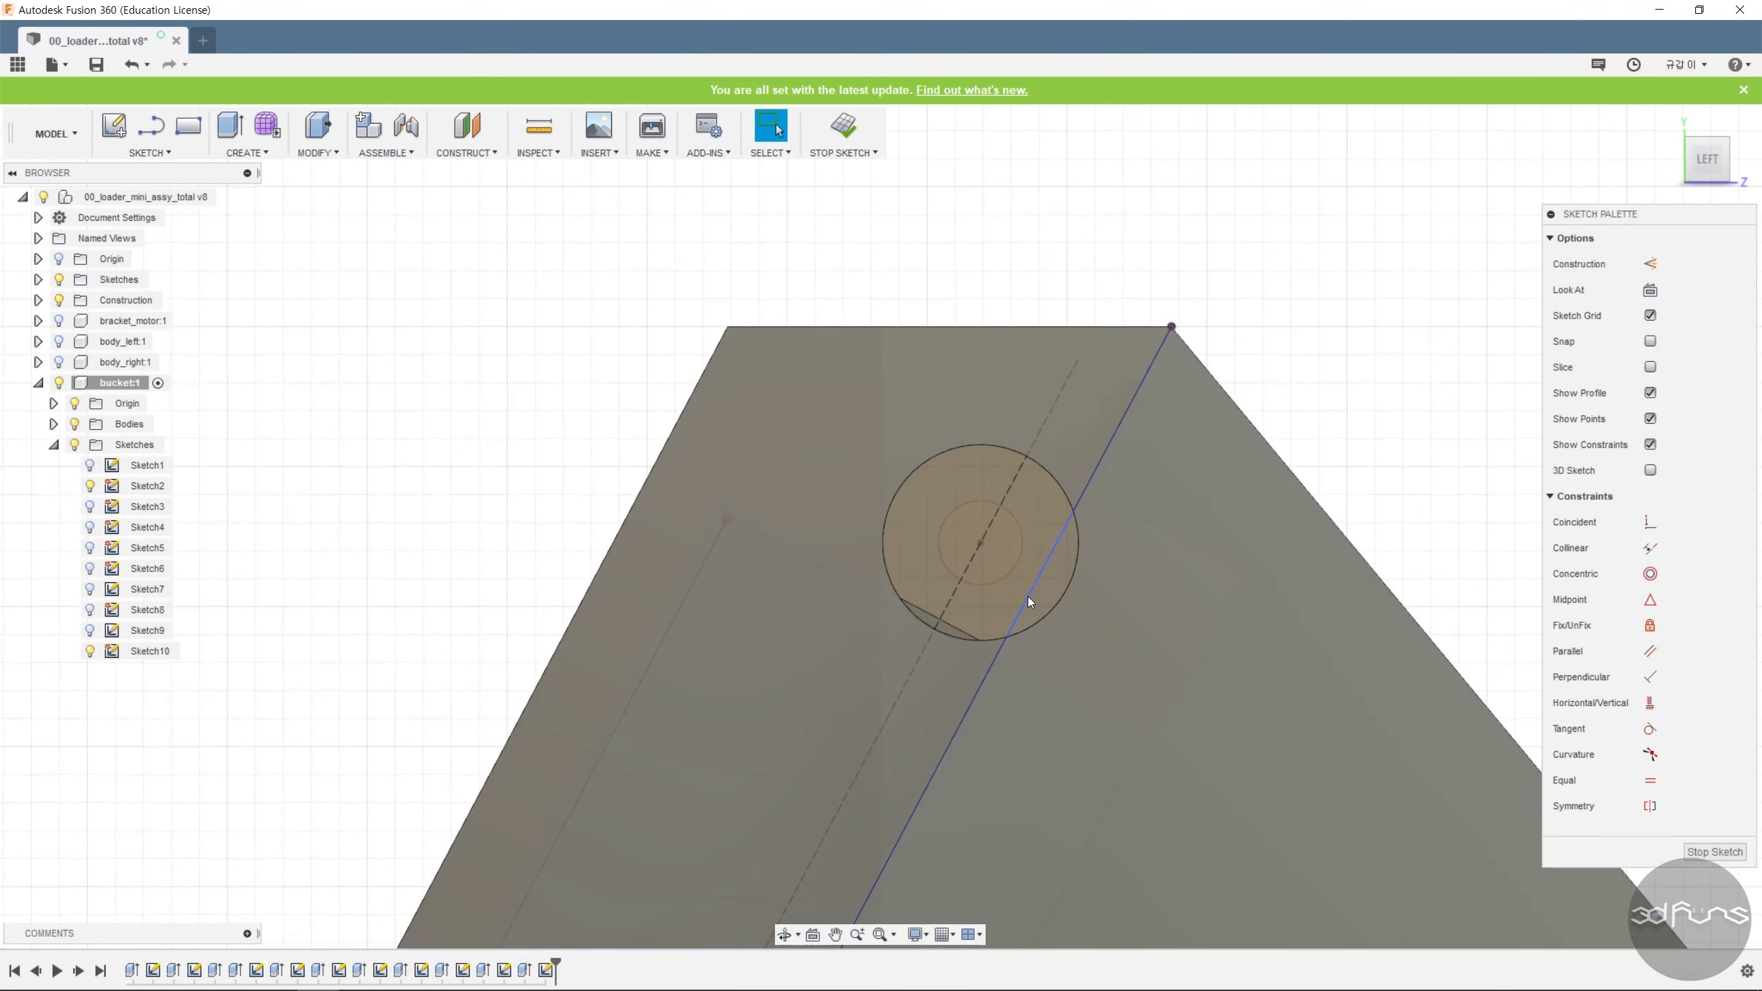
pyautogui.press('c')
pyautogui.click(980, 544)
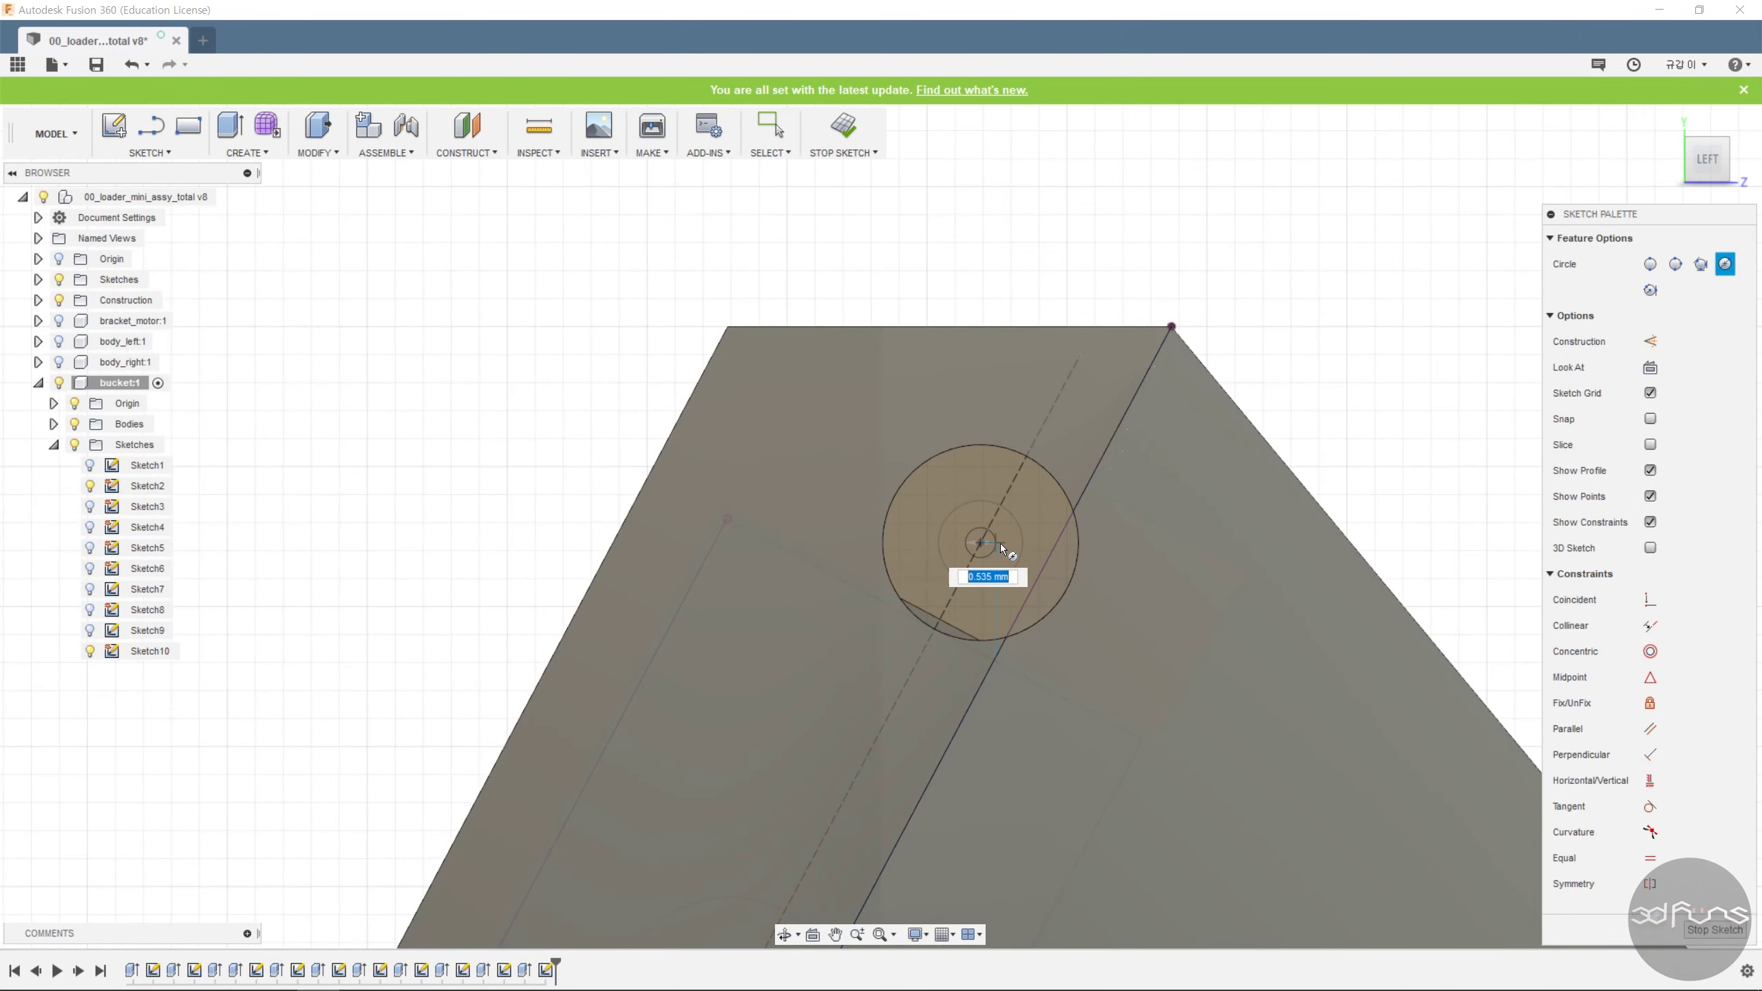
pyautogui.scroll(-5, 1179, 694)
pyautogui.moveTo(1165, 743); pyautogui.dragTo(1230, 457, button='middle')
pyautogui.click(985, 712)
pyautogui.click(1044, 775)
# Make the two screw-hole circles equal, set their diameter to 1 mm and finish the sketch.
pyautogui.click(1651, 859)
pyautogui.click(898, 736)
pyautogui.click(1249, 350)
pyautogui.press('d')
pyautogui.click(1259, 233)
pyautogui.click(1358, 224)
pyautogui.write('1')
pyautogui.press('Return')
pyautogui.moveTo(1475, 308)
pyautogui.keyDown('shift'); pyautogui.mouseDown(button='middle')
pyautogui.moveTo(1596, 270)
pyautogui.moveTo(1665, 326)
pyautogui.mouseUp(button='middle'); pyautogui.keyUp('shift')
pyautogui.click(855, 132)
# Cut both 1 mm circle profiles 5 mm deep into the mount block with Extrude, using a distance of -5 mm.
pyautogui.click(231, 125)
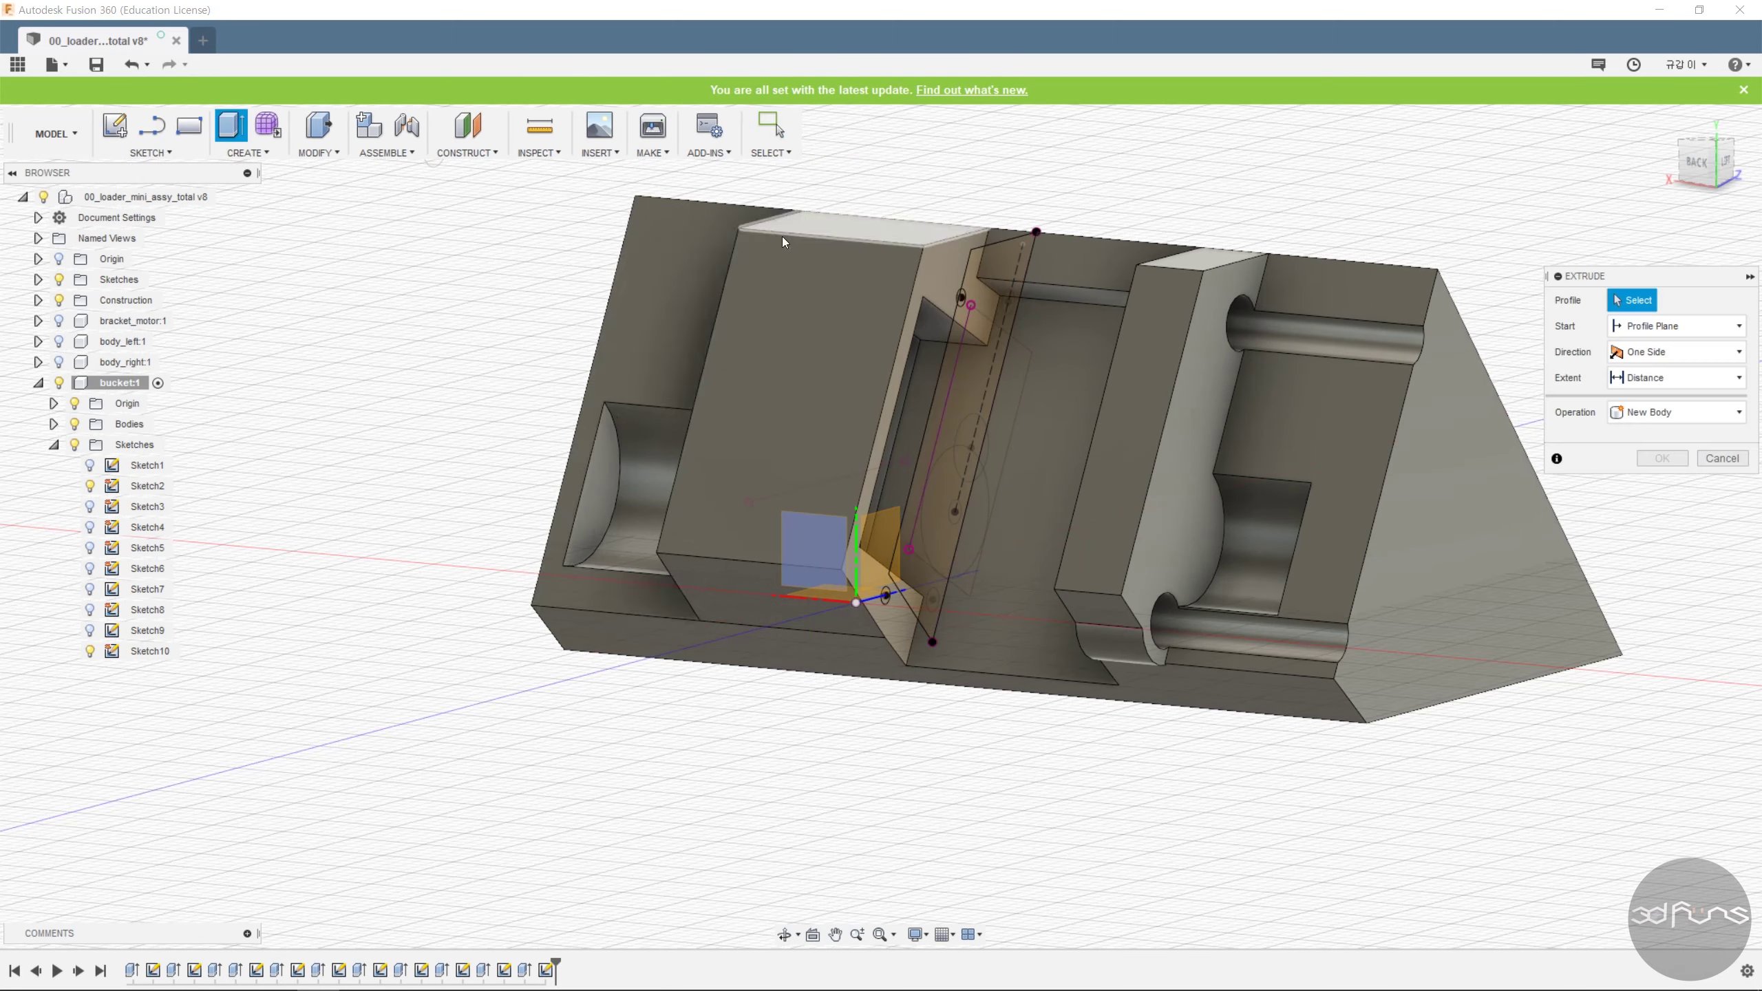
pyautogui.scroll(10, 964, 306)
pyautogui.click(922, 374)
pyautogui.scroll(-10, 936, 386)
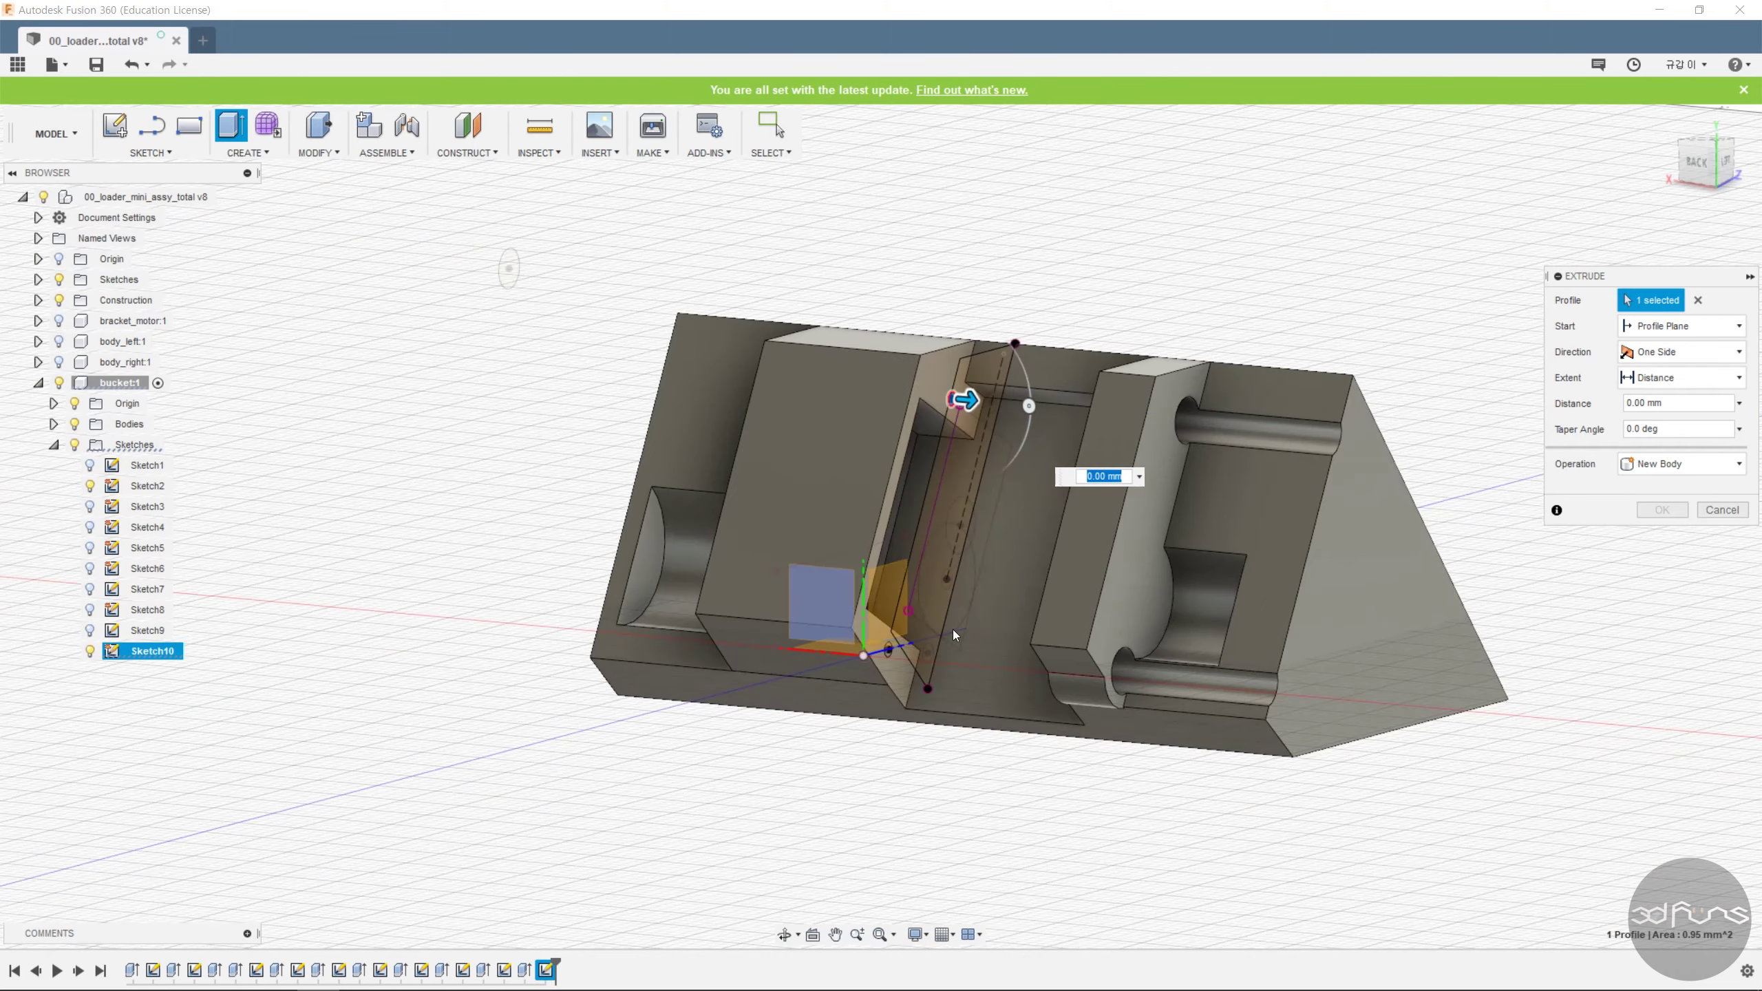
pyautogui.scroll(9, 882, 629)
pyautogui.click(871, 625)
pyautogui.scroll(-8, 958, 656)
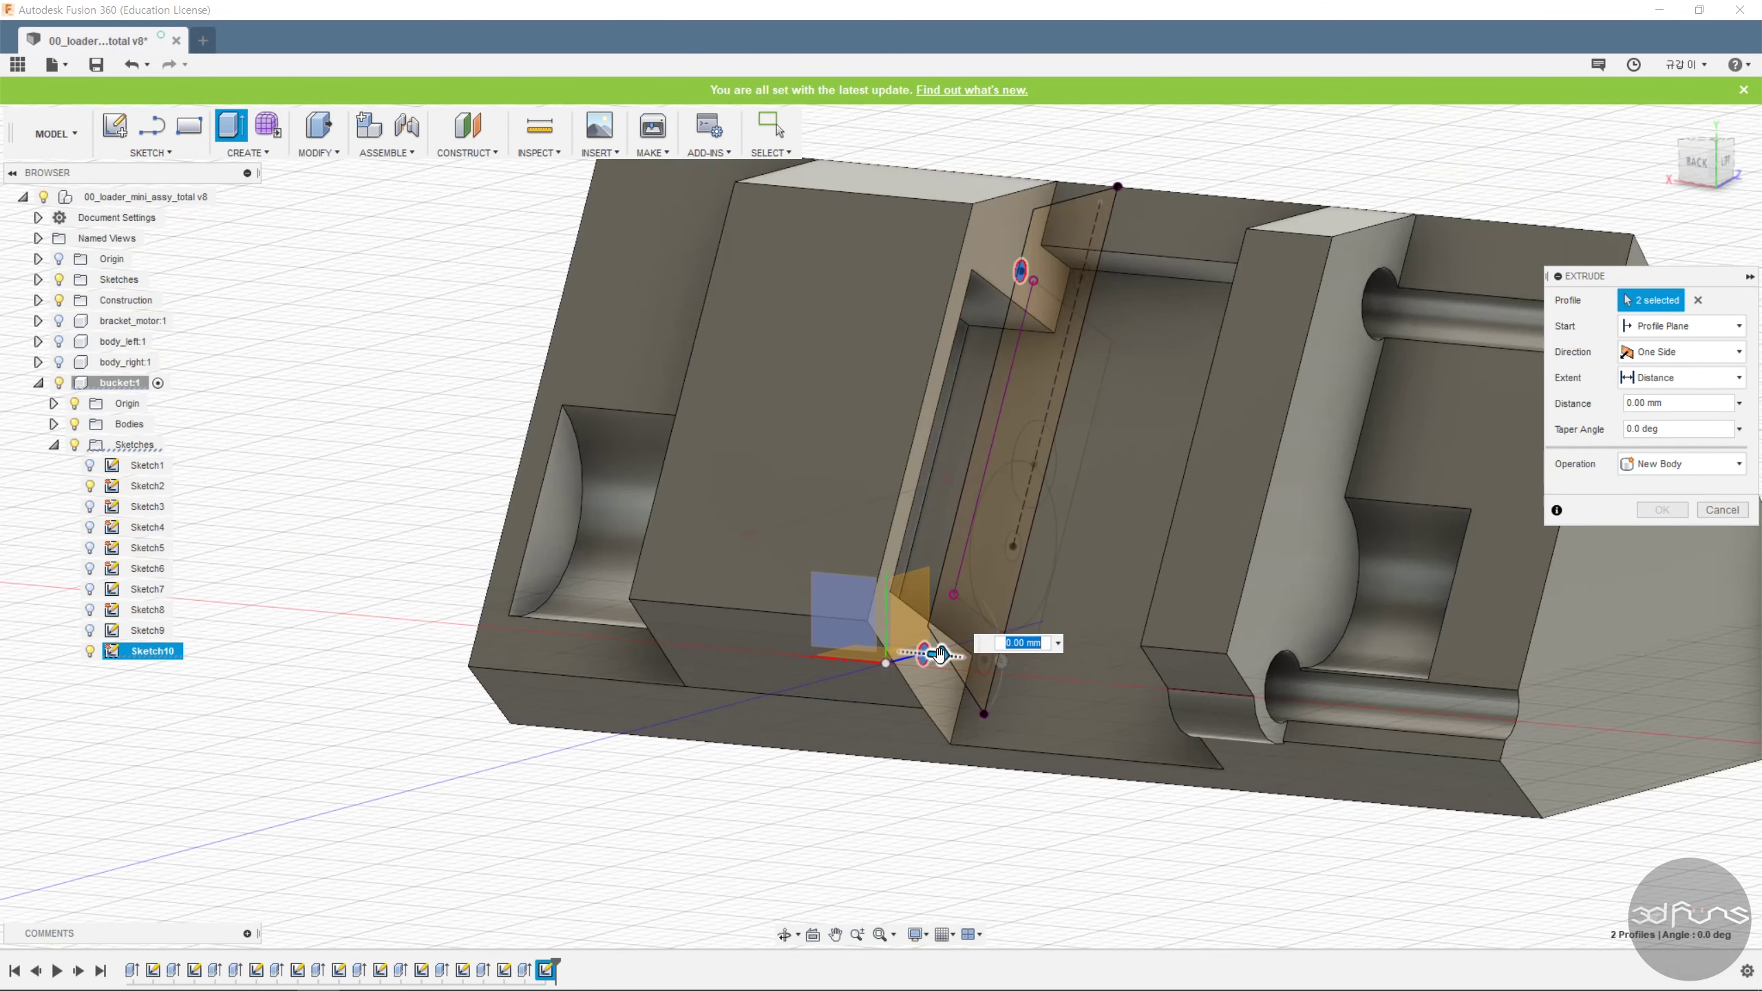
pyautogui.write('-7')
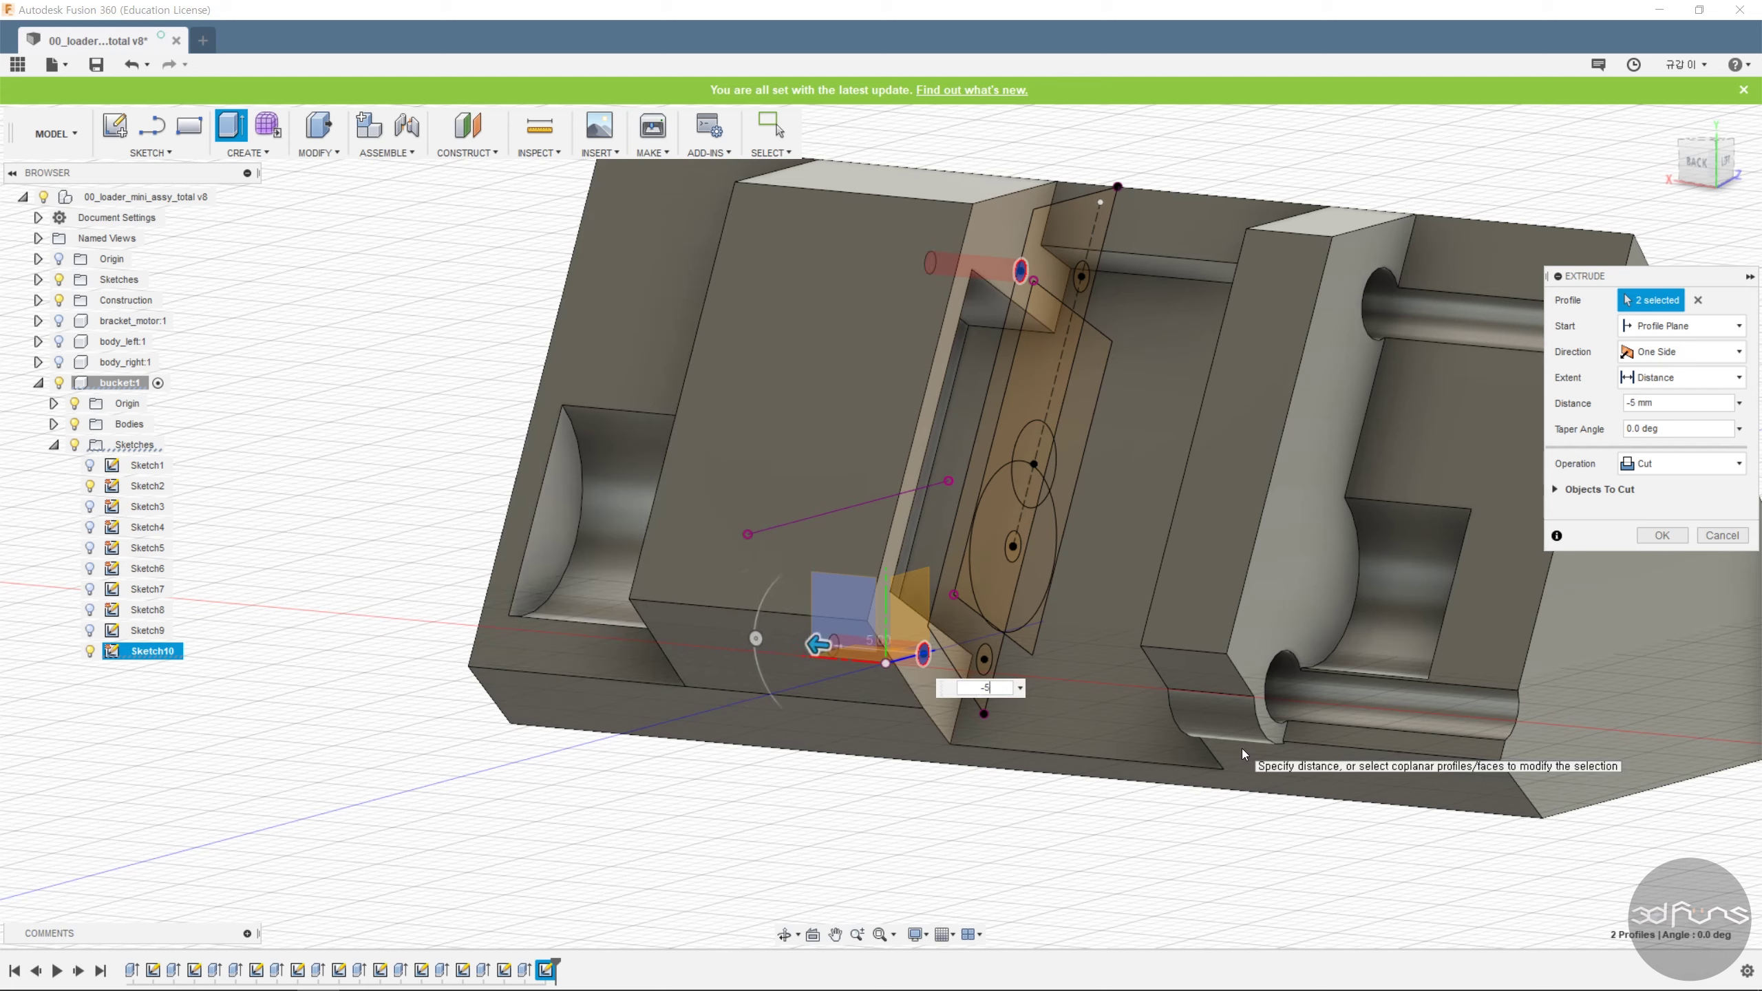
pyautogui.click(1660, 535)
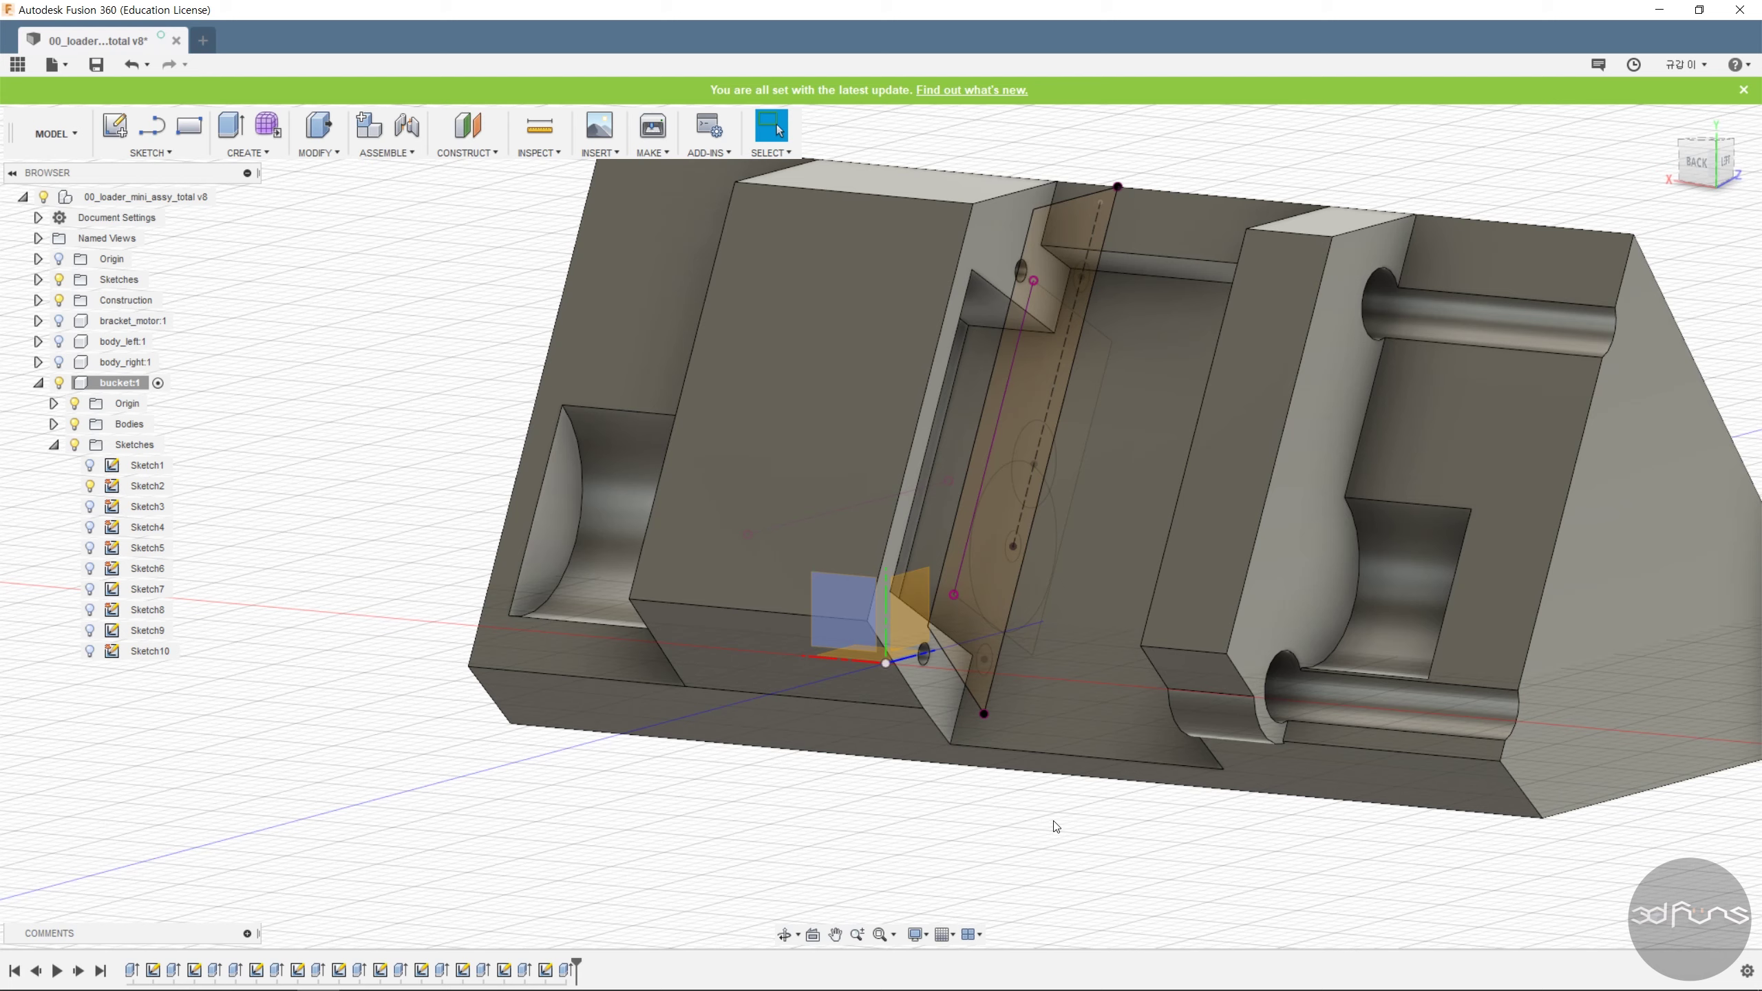
# Chamfer the lower outer edges of both mount blocks with an equal distance of 4 mm.
pyautogui.click(323, 155)
pyautogui.click(333, 212)
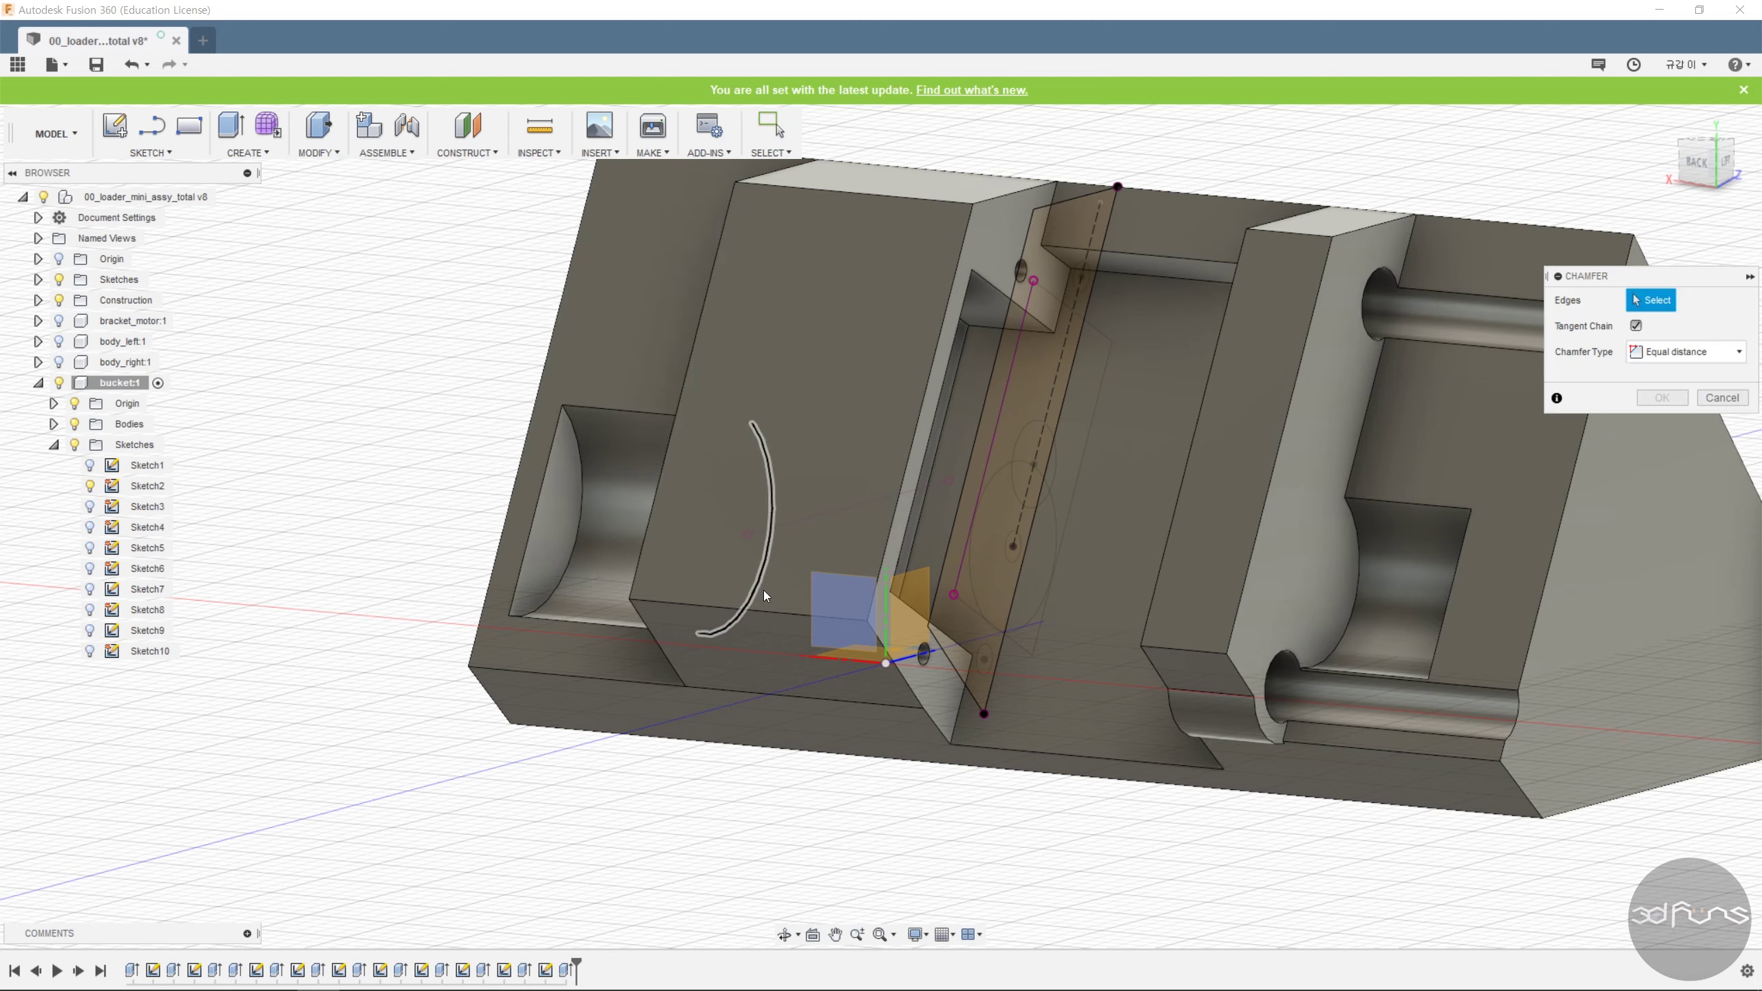
pyautogui.click(763, 610)
pyautogui.click(1182, 649)
pyautogui.moveTo(1195, 669); pyautogui.dragTo(1298, 675)
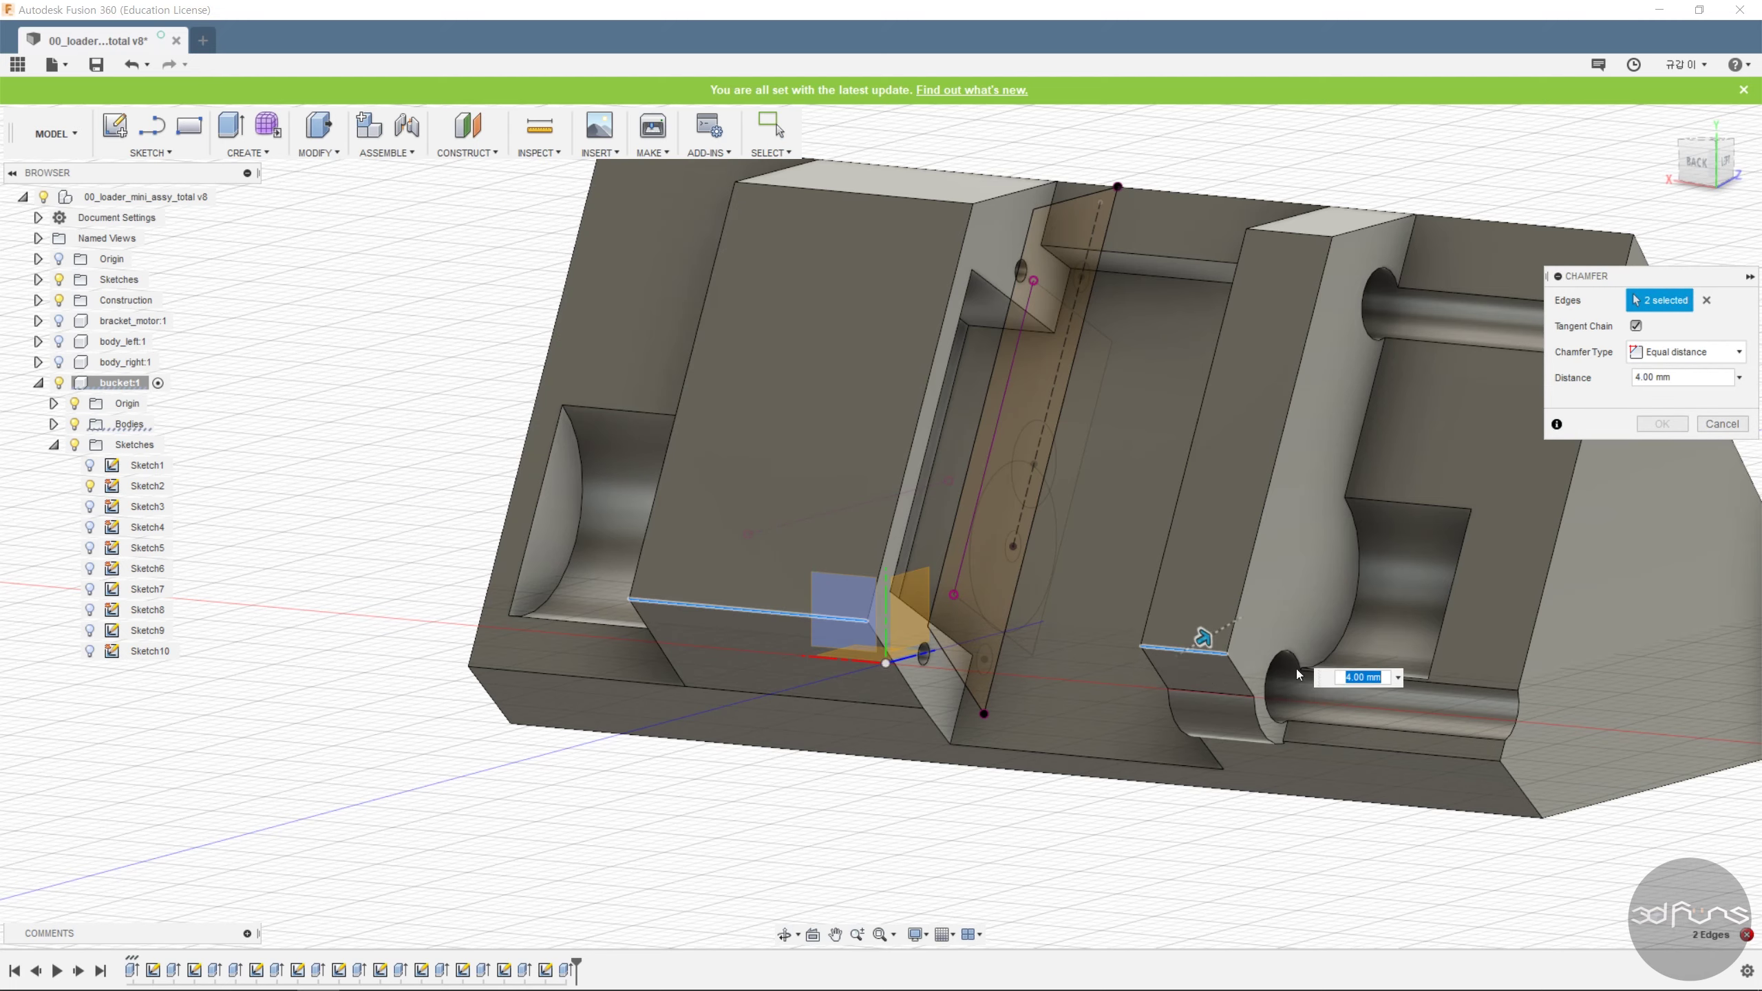
pyautogui.press('Return')
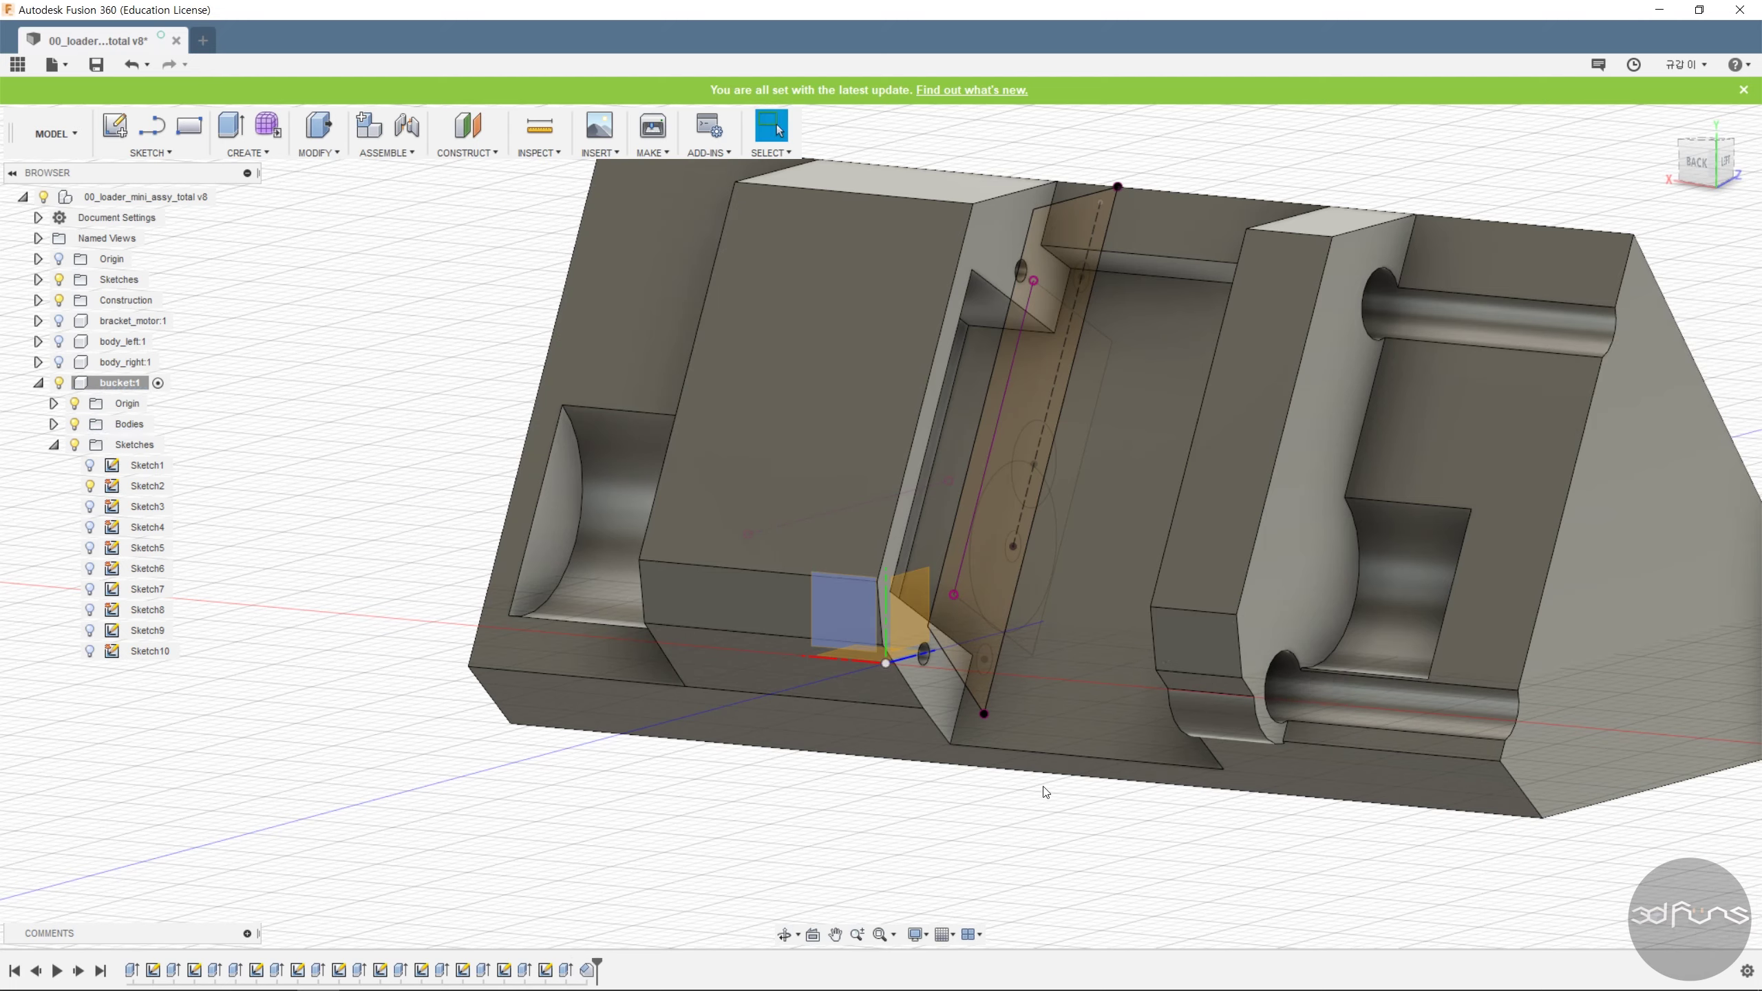
# Sketch a closed triangle with a horizontal base about 12.6 mm long inside the bucket's right side face.
pyautogui.scroll(-4, 1042, 788)
pyautogui.moveTo(1117, 856)
pyautogui.keyDown('shift'); pyautogui.mouseDown(button='middle')
pyautogui.moveTo(1054, 838)
pyautogui.moveTo(1079, 858)
pyautogui.mouseUp(button='middle'); pyautogui.keyUp('shift')
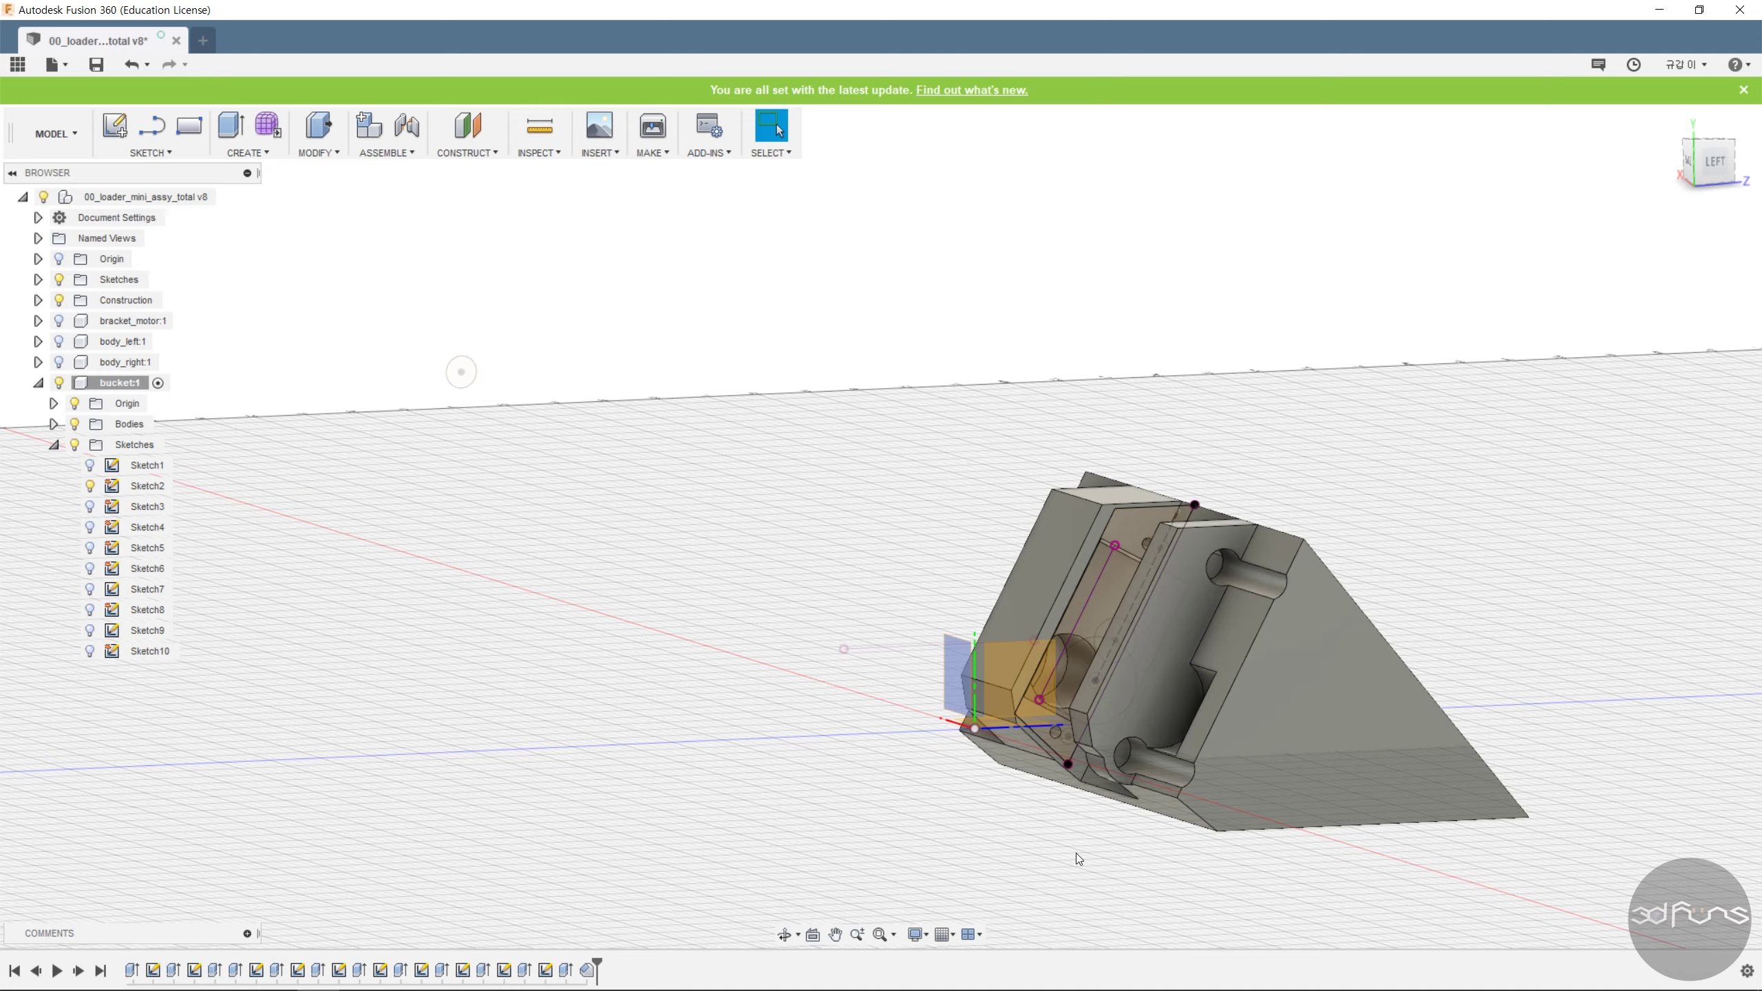
pyautogui.scroll(-3, 983, 267)
pyautogui.moveTo(1259, 417)
pyautogui.keyDown('shift'); pyautogui.mouseDown(button='middle')
pyautogui.moveTo(986, 389)
pyautogui.moveTo(1049, 461)
pyautogui.mouseUp(button='middle'); pyautogui.keyUp('shift')
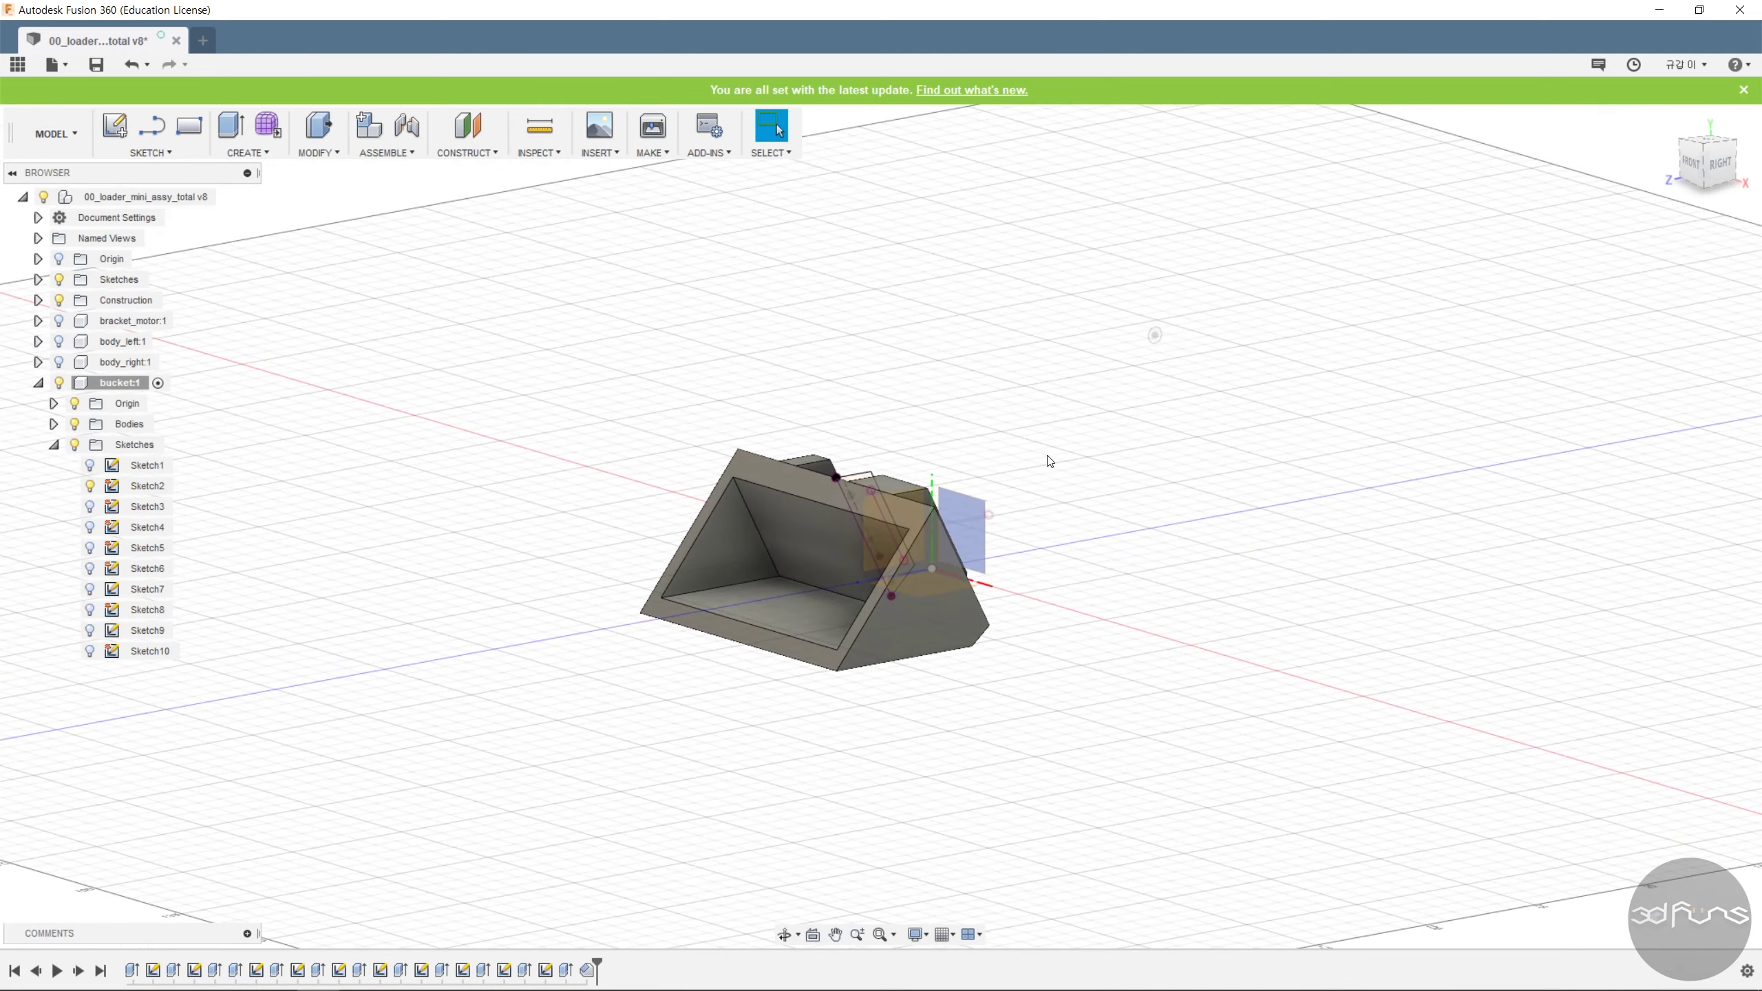
pyautogui.click(151, 153)
pyautogui.click(146, 171)
pyautogui.click(916, 632)
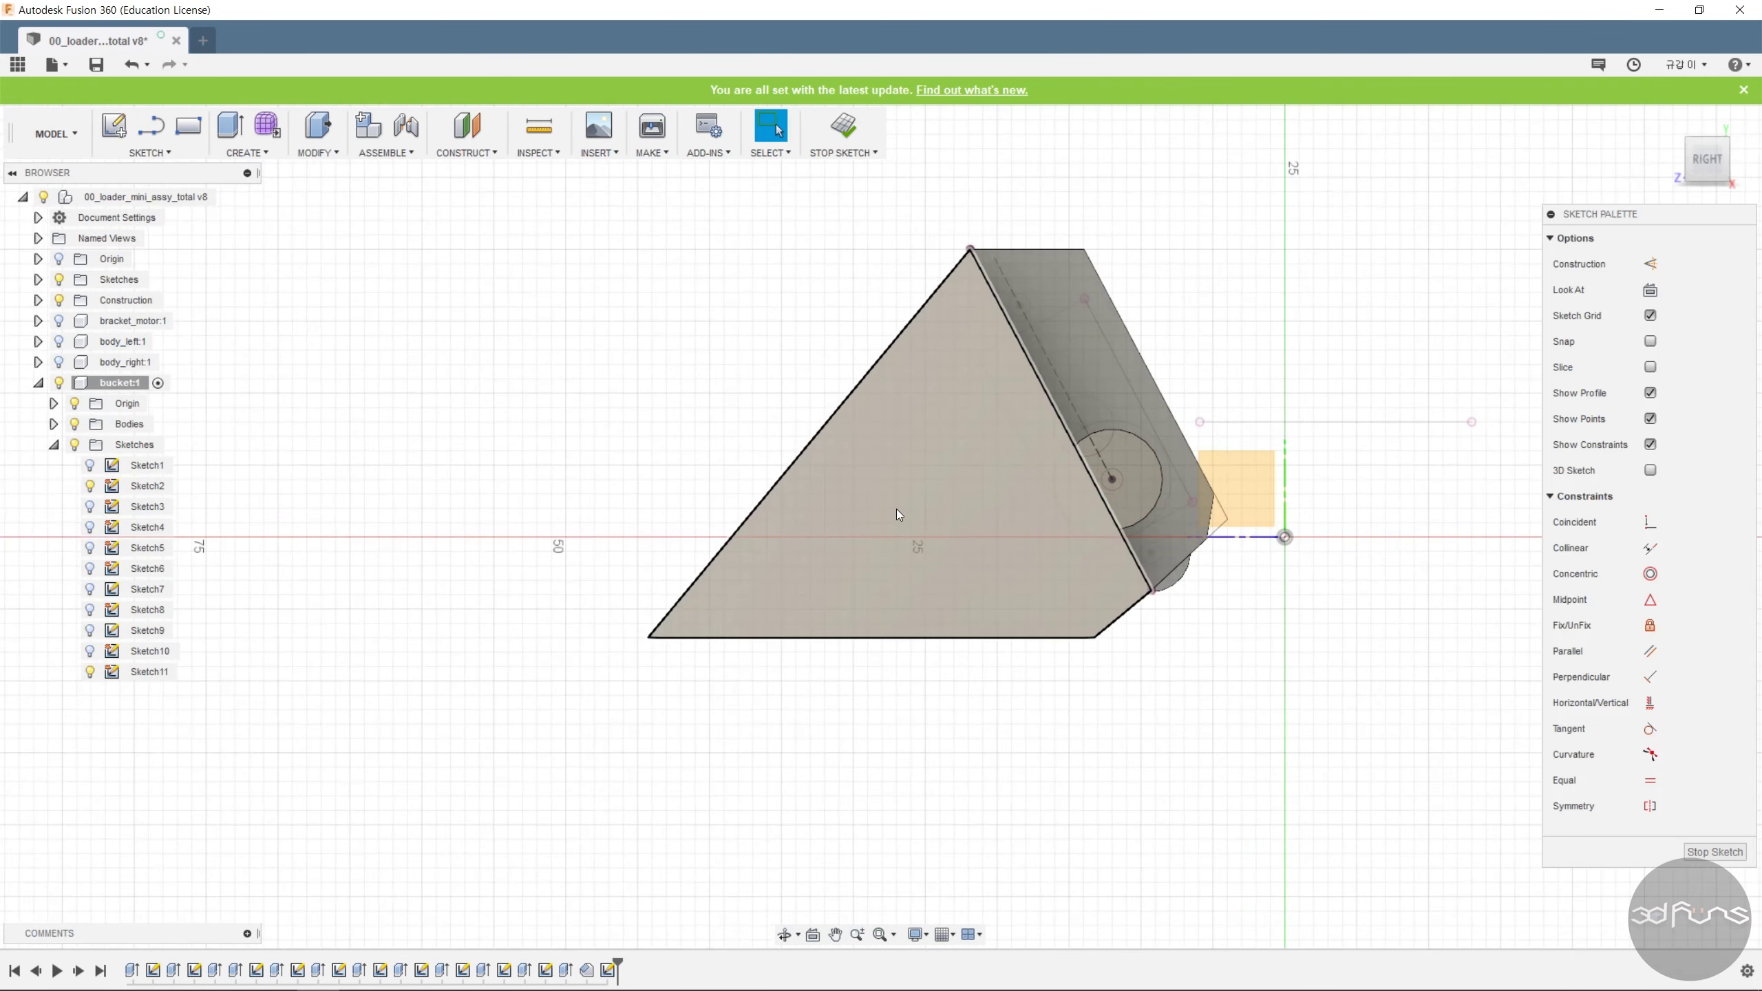
pyautogui.press('l')
pyautogui.click(946, 379)
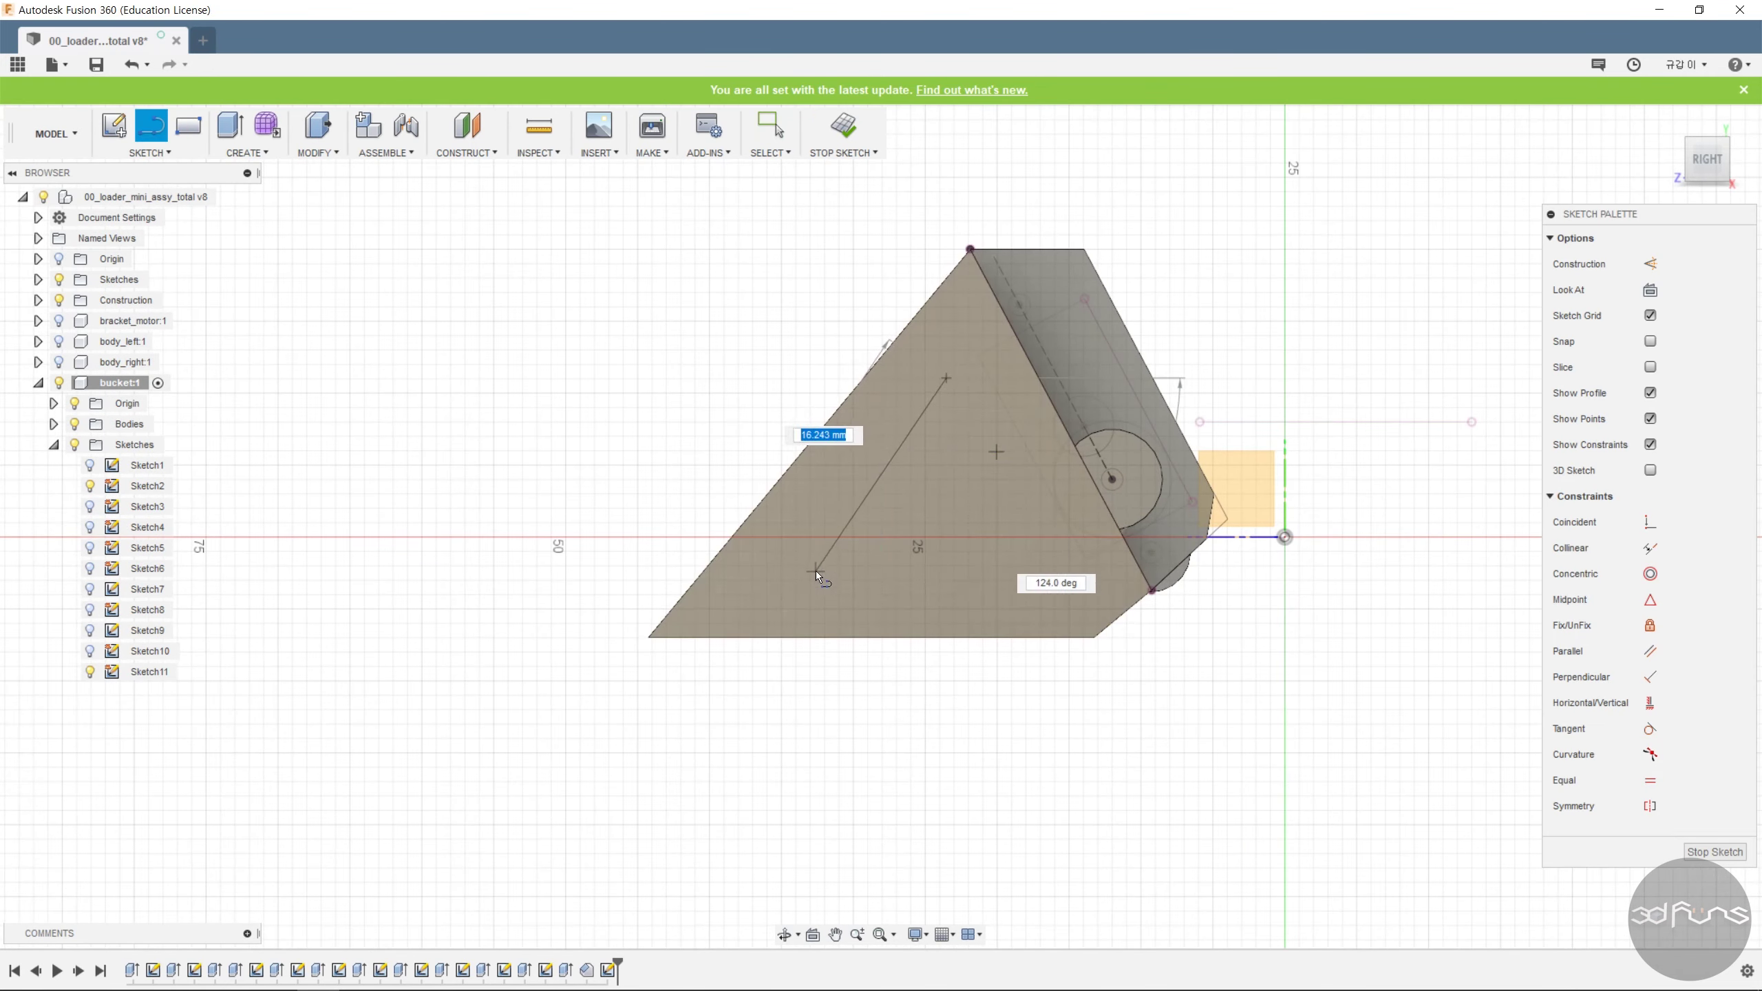
pyautogui.click(817, 572)
pyautogui.click(997, 572)
pyautogui.click(947, 379)
pyautogui.press('Escape')
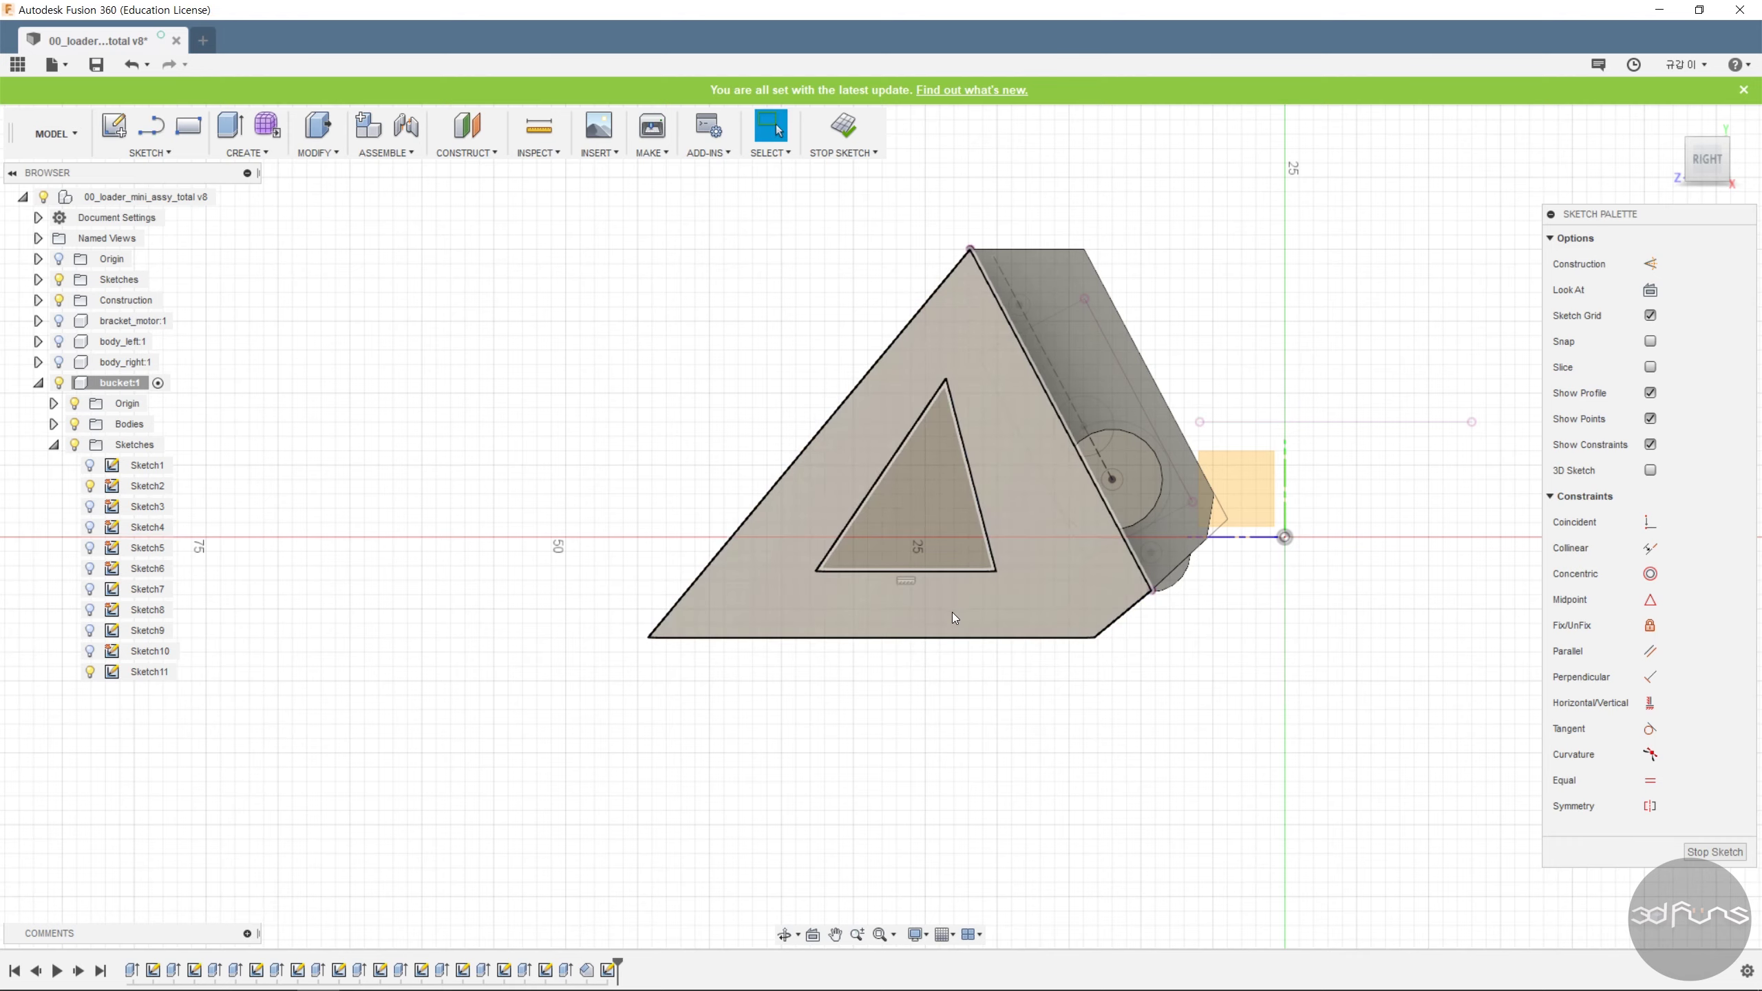
# Dimension the triangle's base 3.5 mm from the bottom edge of the side face.
pyautogui.scroll(3, 952, 612)
pyautogui.press('d')
pyautogui.click(969, 536)
pyautogui.click(991, 652)
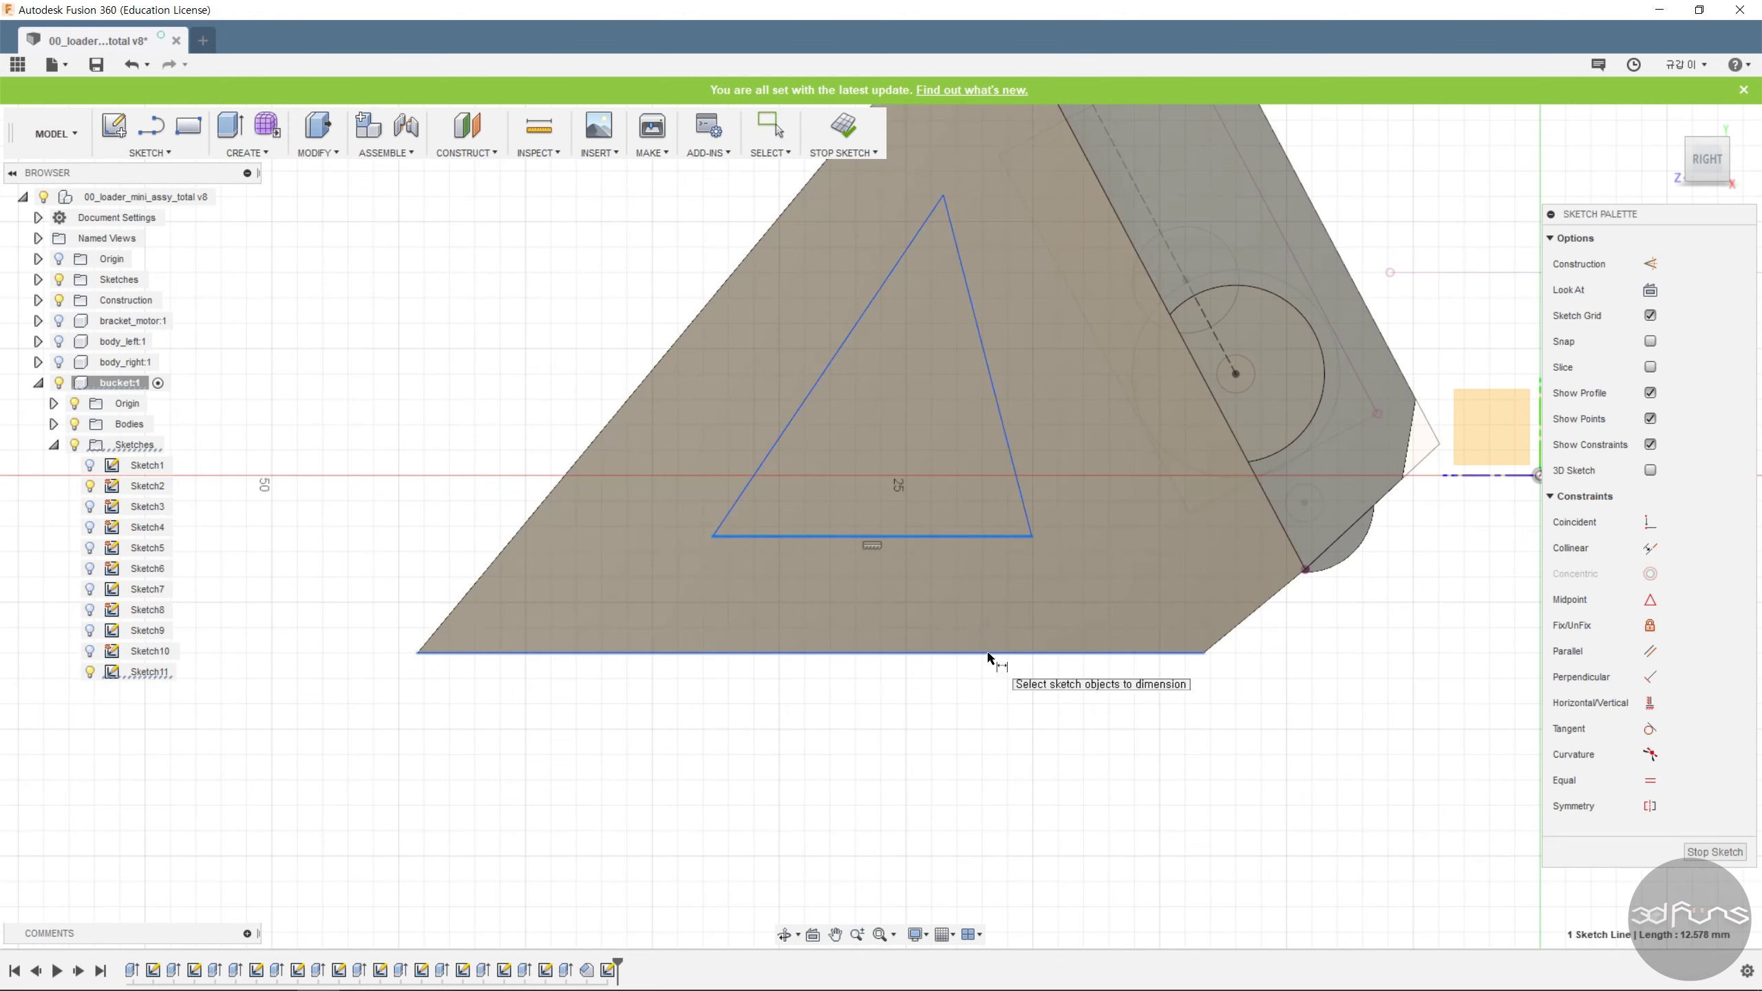
pyautogui.click(929, 737)
pyautogui.write('3.5')
pyautogui.press('Return')
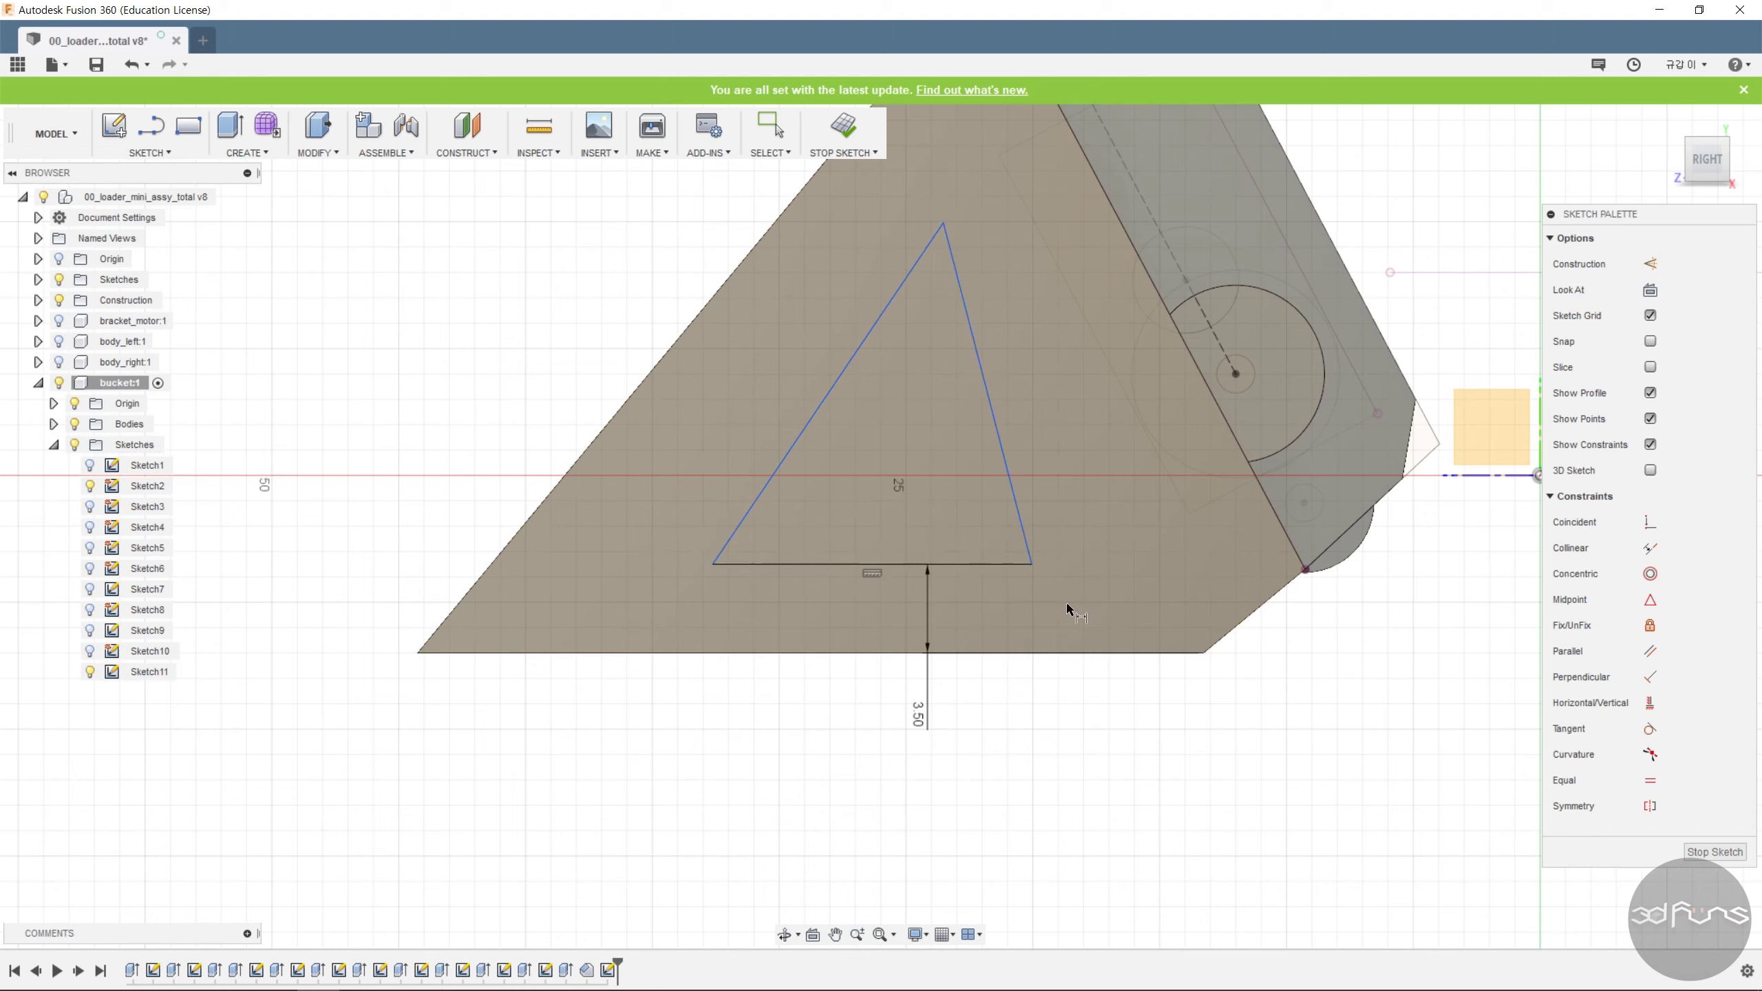
# Make the triangle's two slanted sides parallel to the adjacent rear and front edges of the side face.
pyautogui.click(1650, 651)
pyautogui.click(1025, 535)
pyautogui.click(1276, 514)
pyautogui.scroll(-2, 1230, 692)
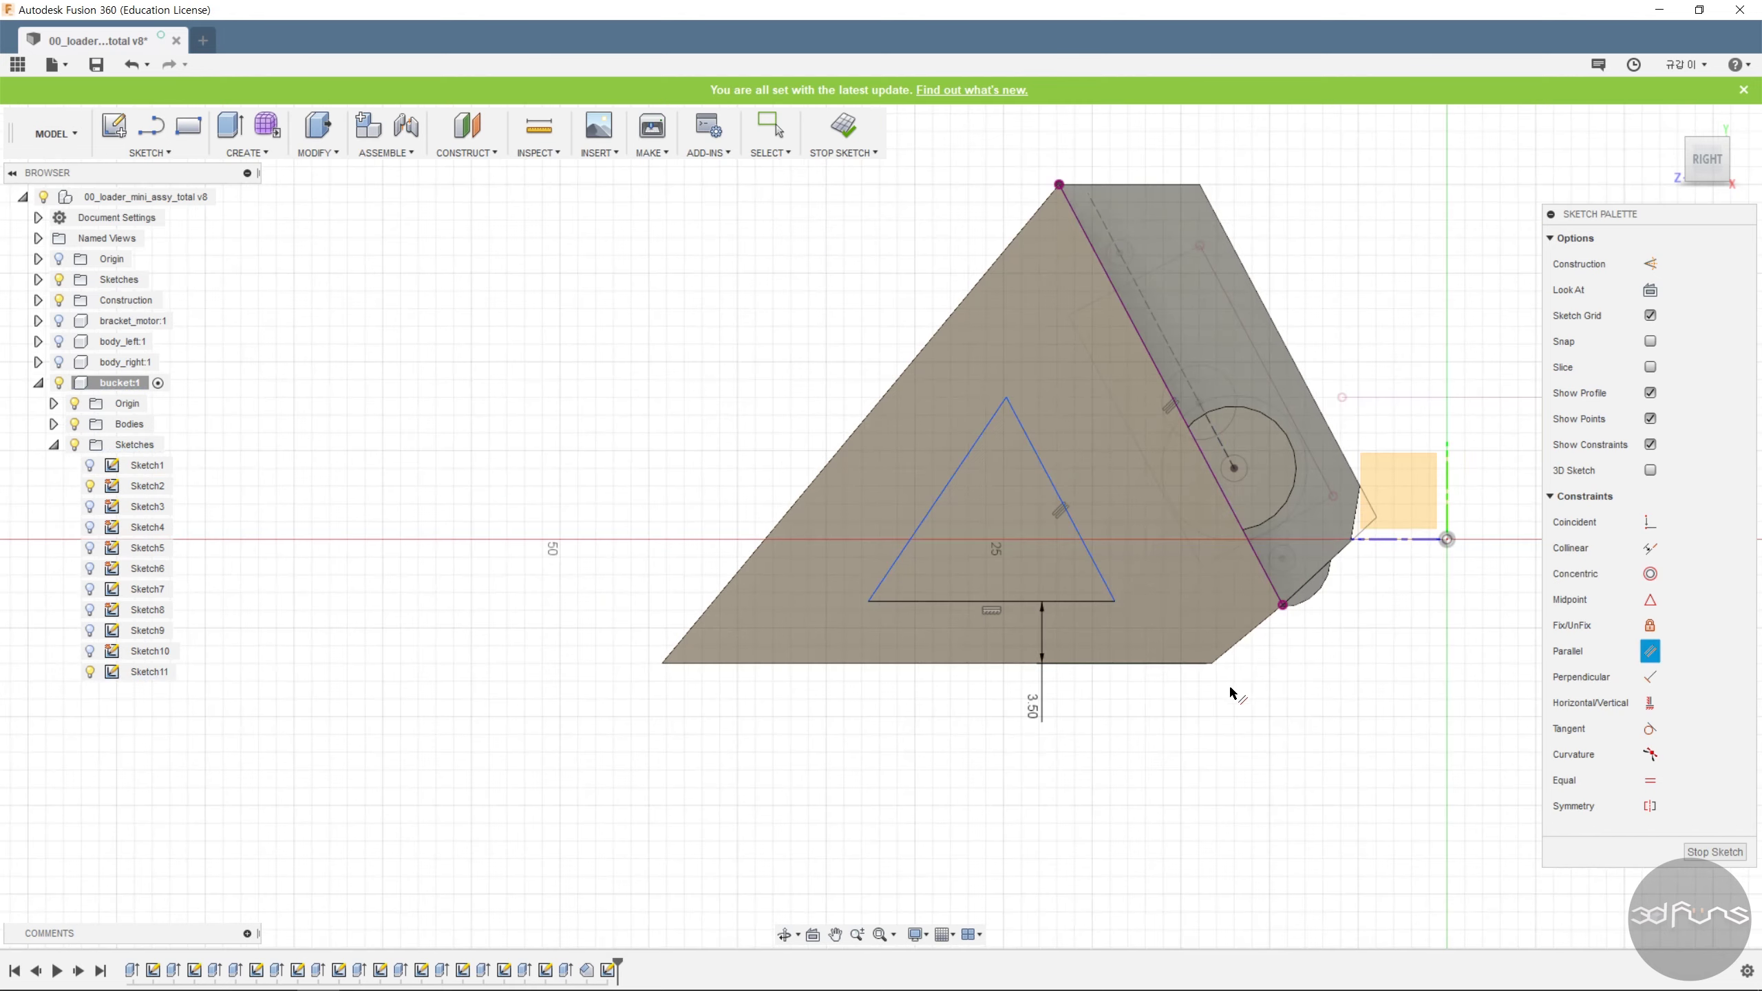
pyautogui.click(963, 466)
pyautogui.click(902, 385)
# Set the distance between the triangle's front side and the bucket's slanted front edge to 2.3 mm.
pyautogui.press('d')
pyautogui.click(940, 495)
pyautogui.click(872, 415)
pyautogui.click(743, 436)
pyautogui.write('2.3')
pyautogui.press('Return')
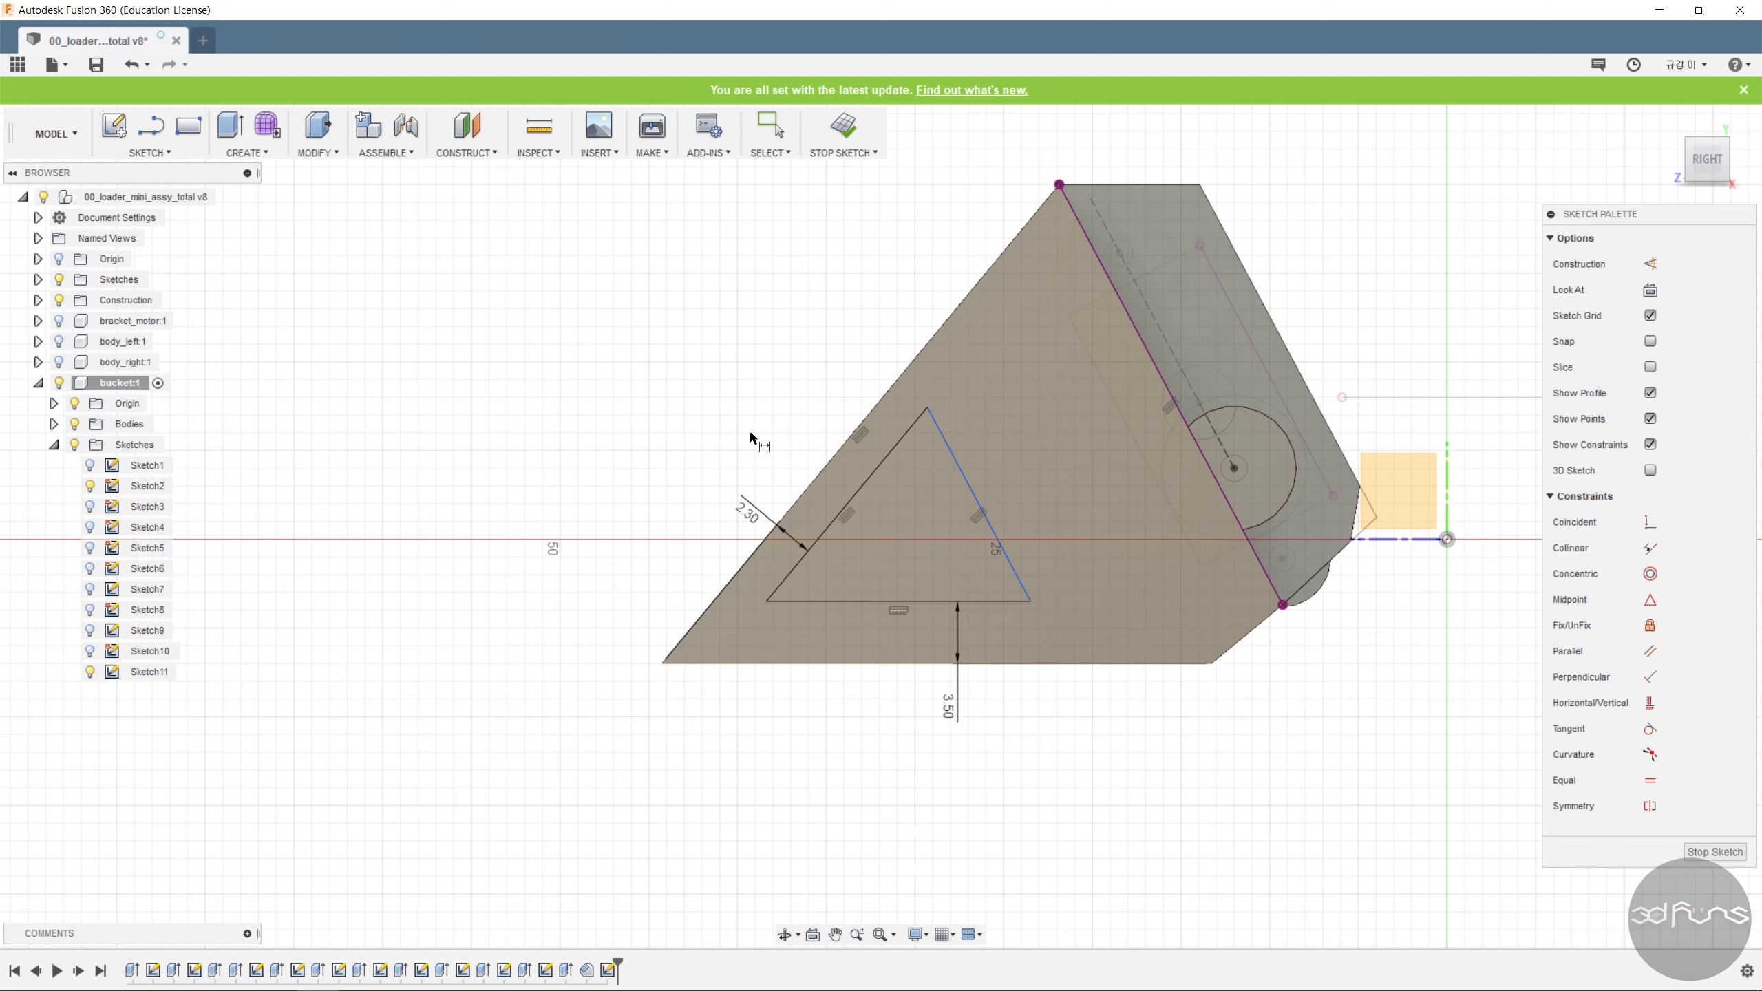
# Set the distance between the triangle's rear side and the side face's rear edge to 3.5 mm and finish the sketch.
pyautogui.click(975, 498)
pyautogui.click(1216, 479)
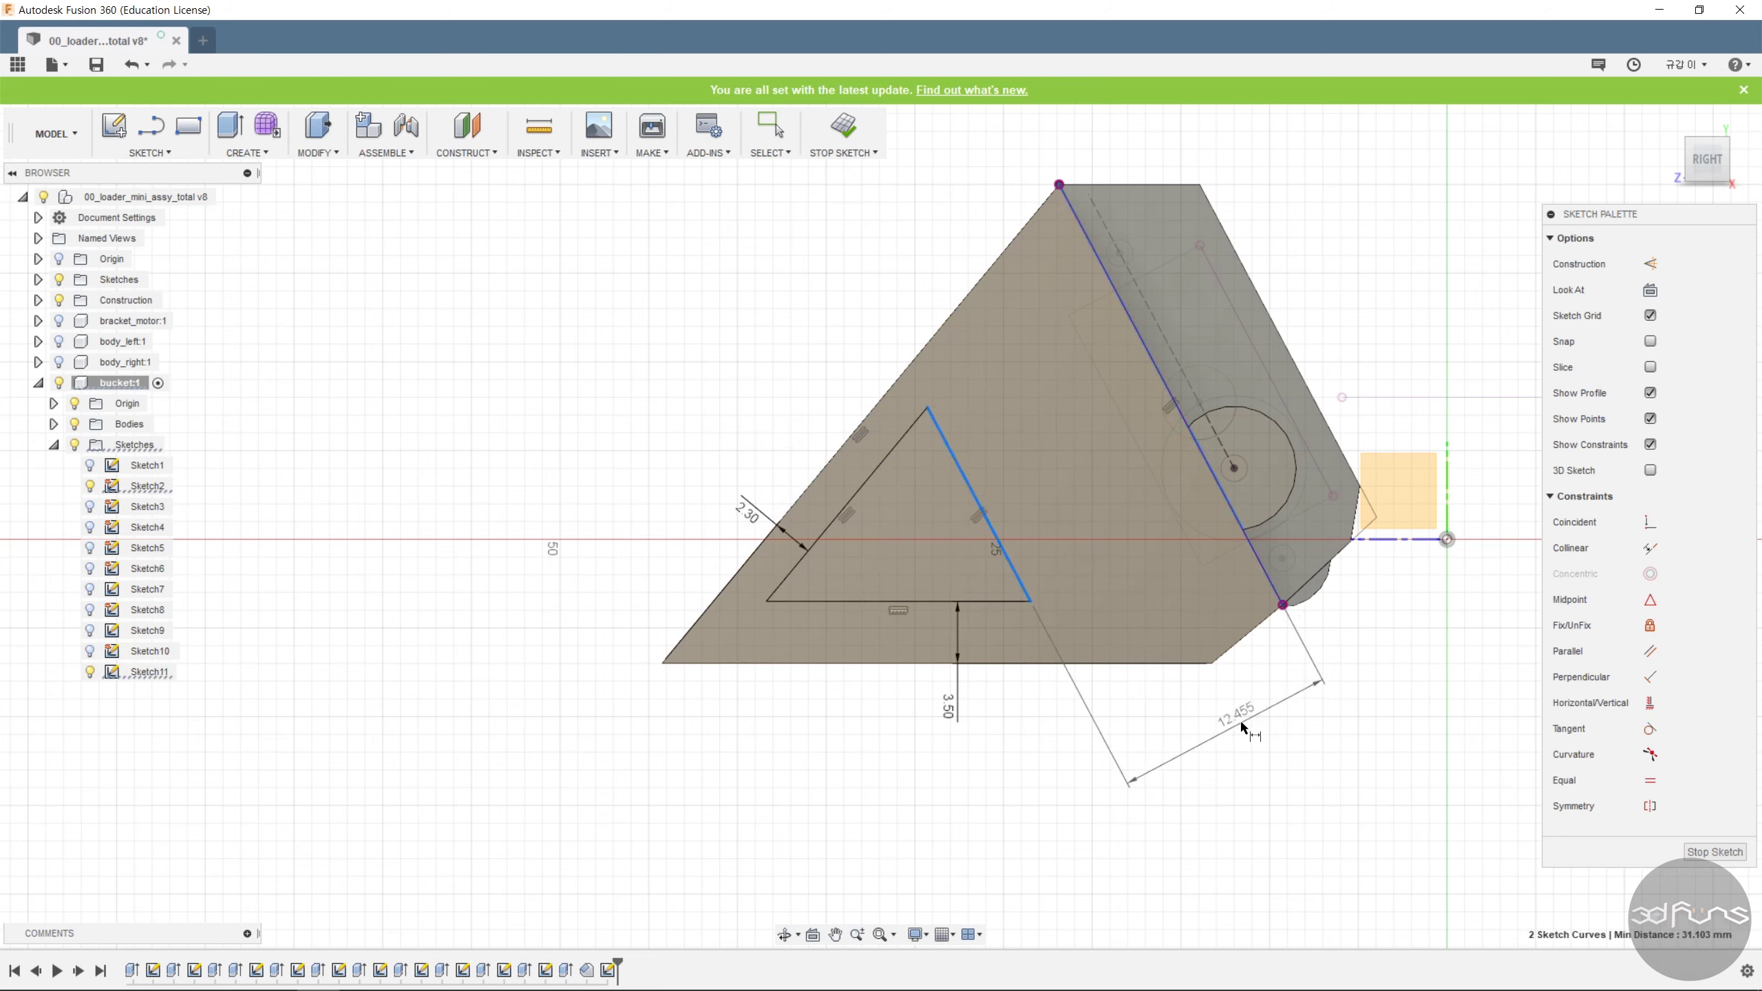
pyautogui.click(1240, 724)
pyautogui.write('2.3')
pyautogui.press('Return')
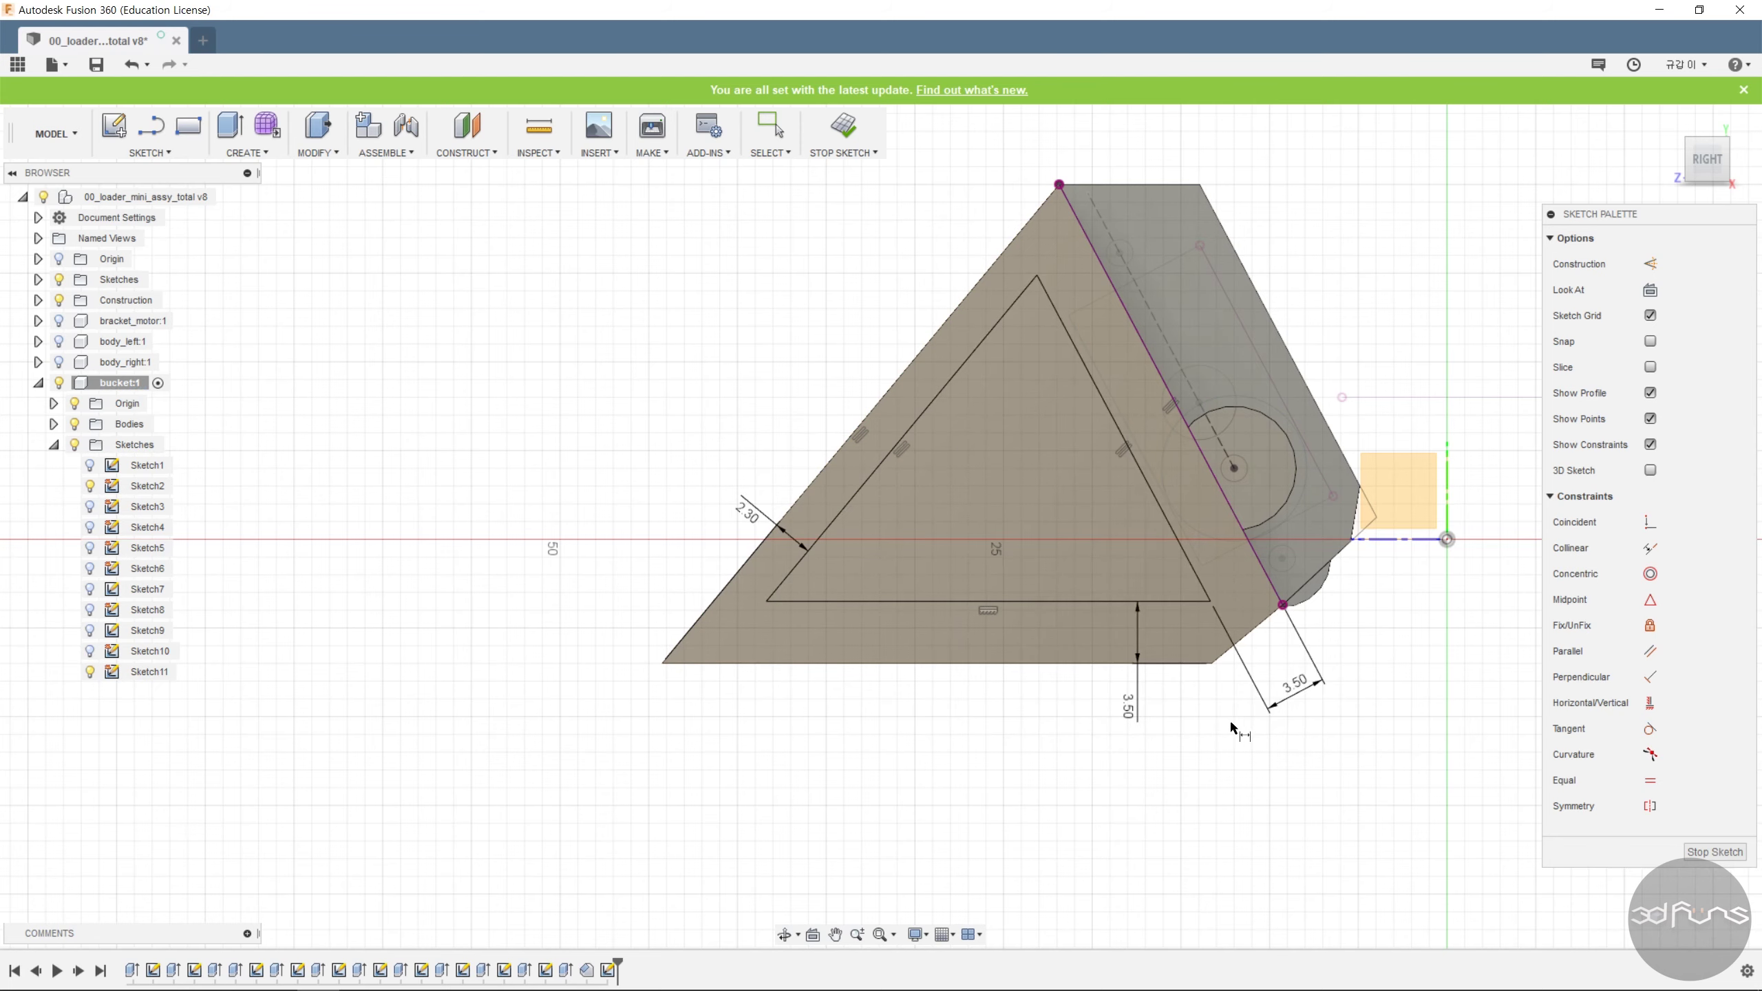
pyautogui.click(843, 126)
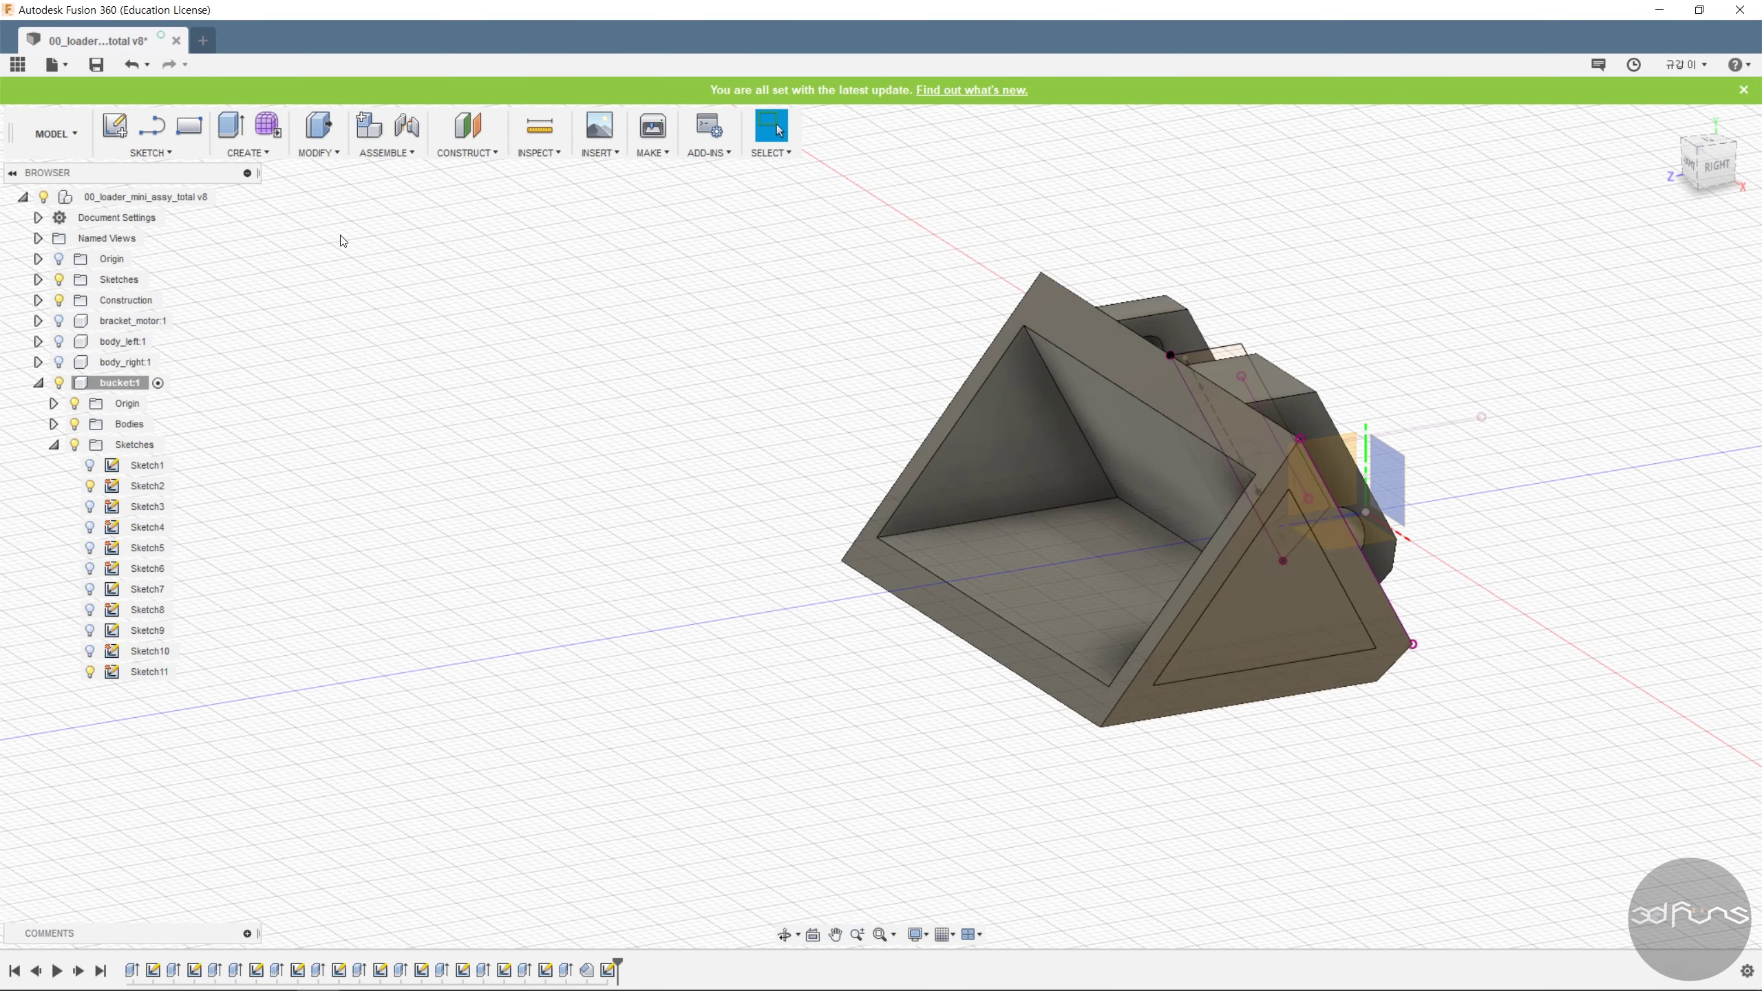
# Cut the triangle profile into the bucket's side wall with Extrude at a distance of -0.8 mm.
pyautogui.click(231, 126)
pyautogui.click(1261, 620)
pyautogui.write('-0.8')
pyautogui.press('Return')
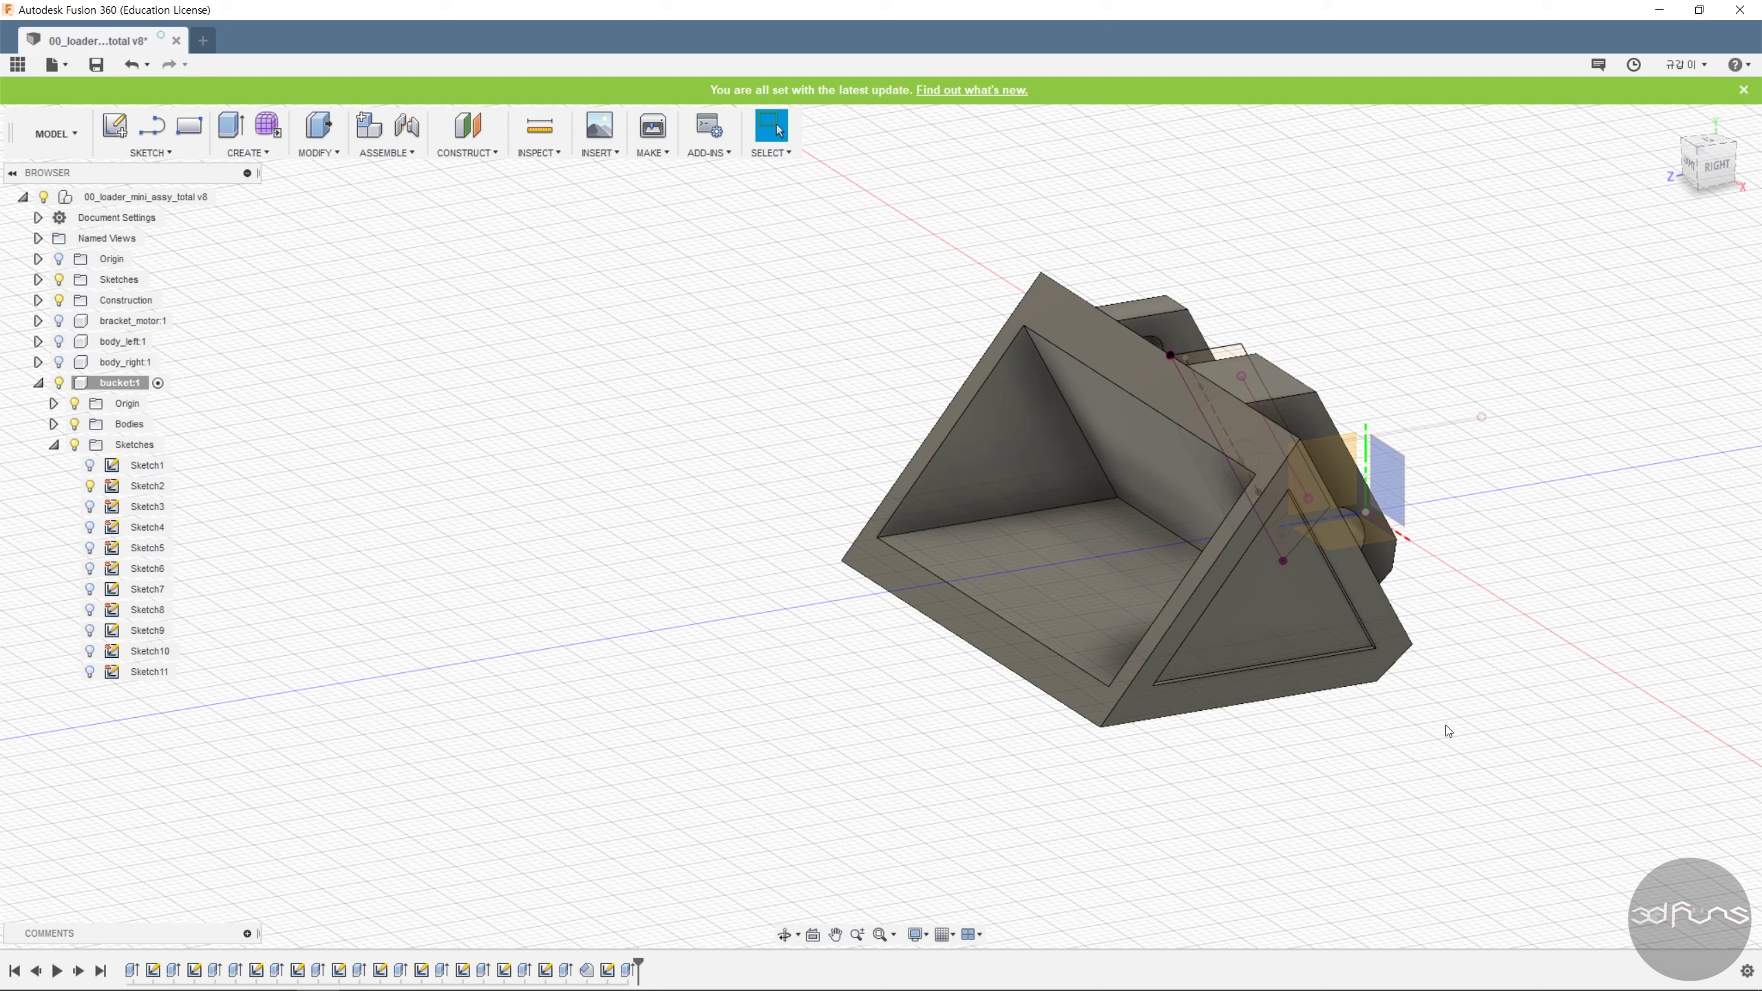
pyautogui.click(319, 149)
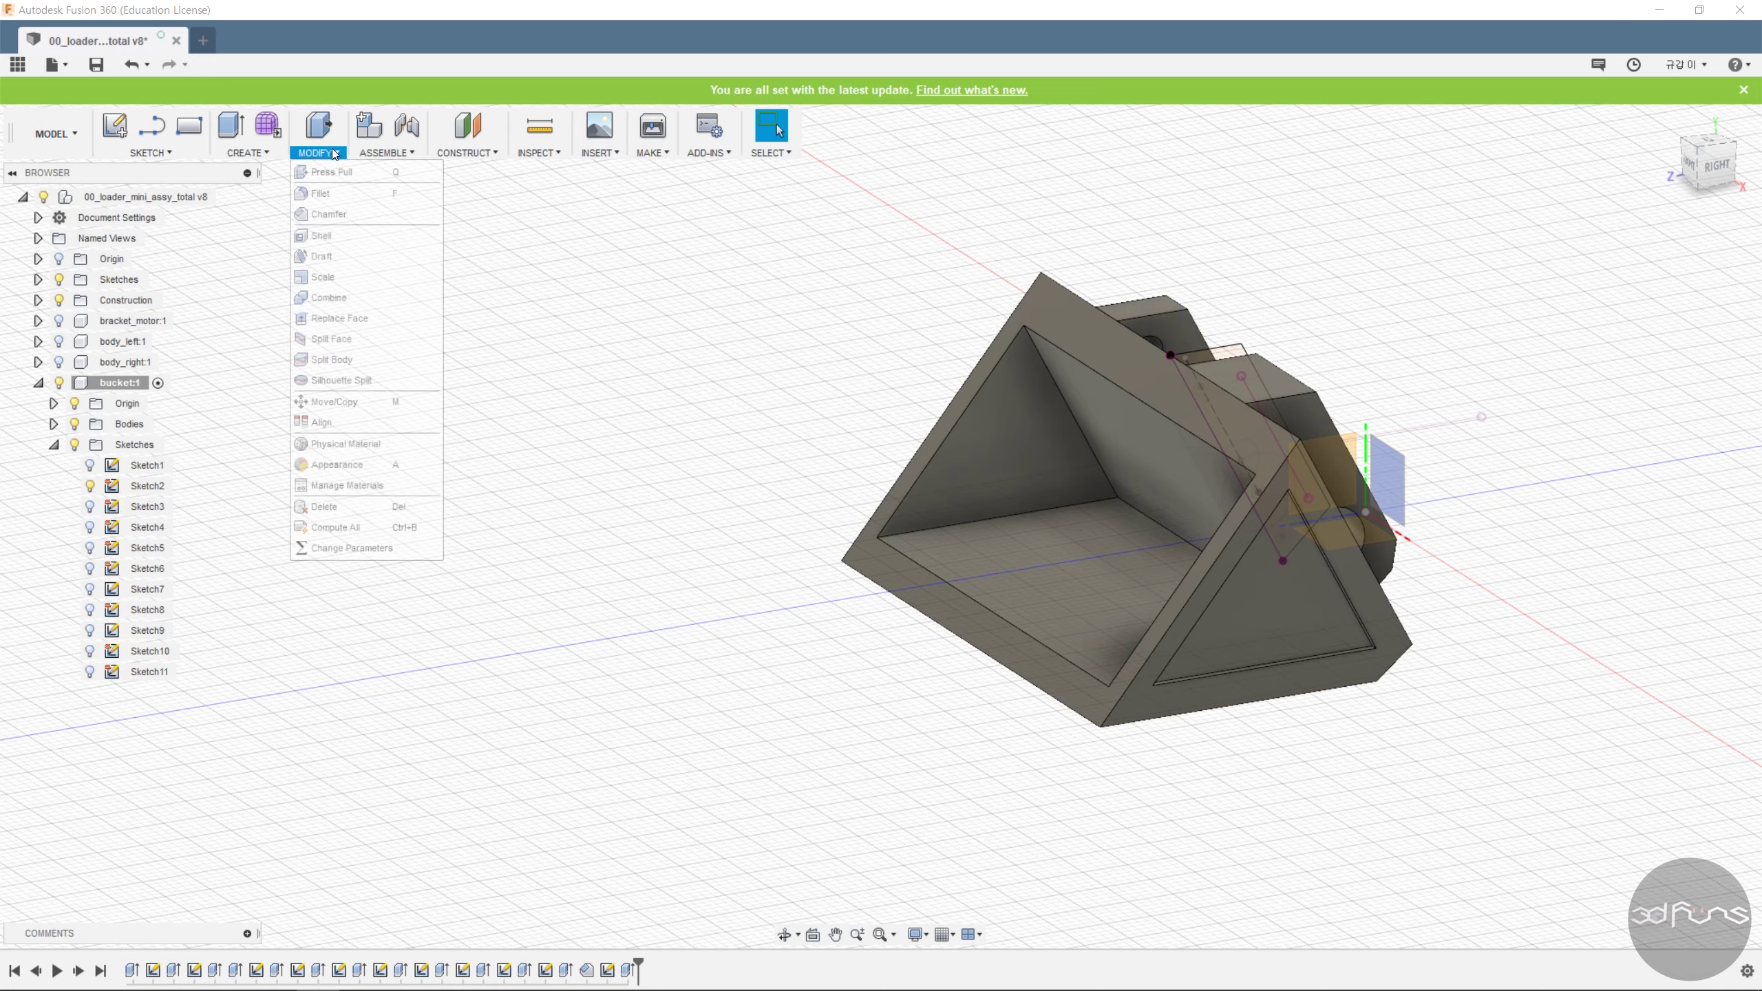
pyautogui.click(346, 216)
pyautogui.keyDown('shift'); pyautogui.moveTo(1313, 540); pyautogui.dragTo(1263, 443, button='middle'); pyautogui.keyUp('shift')
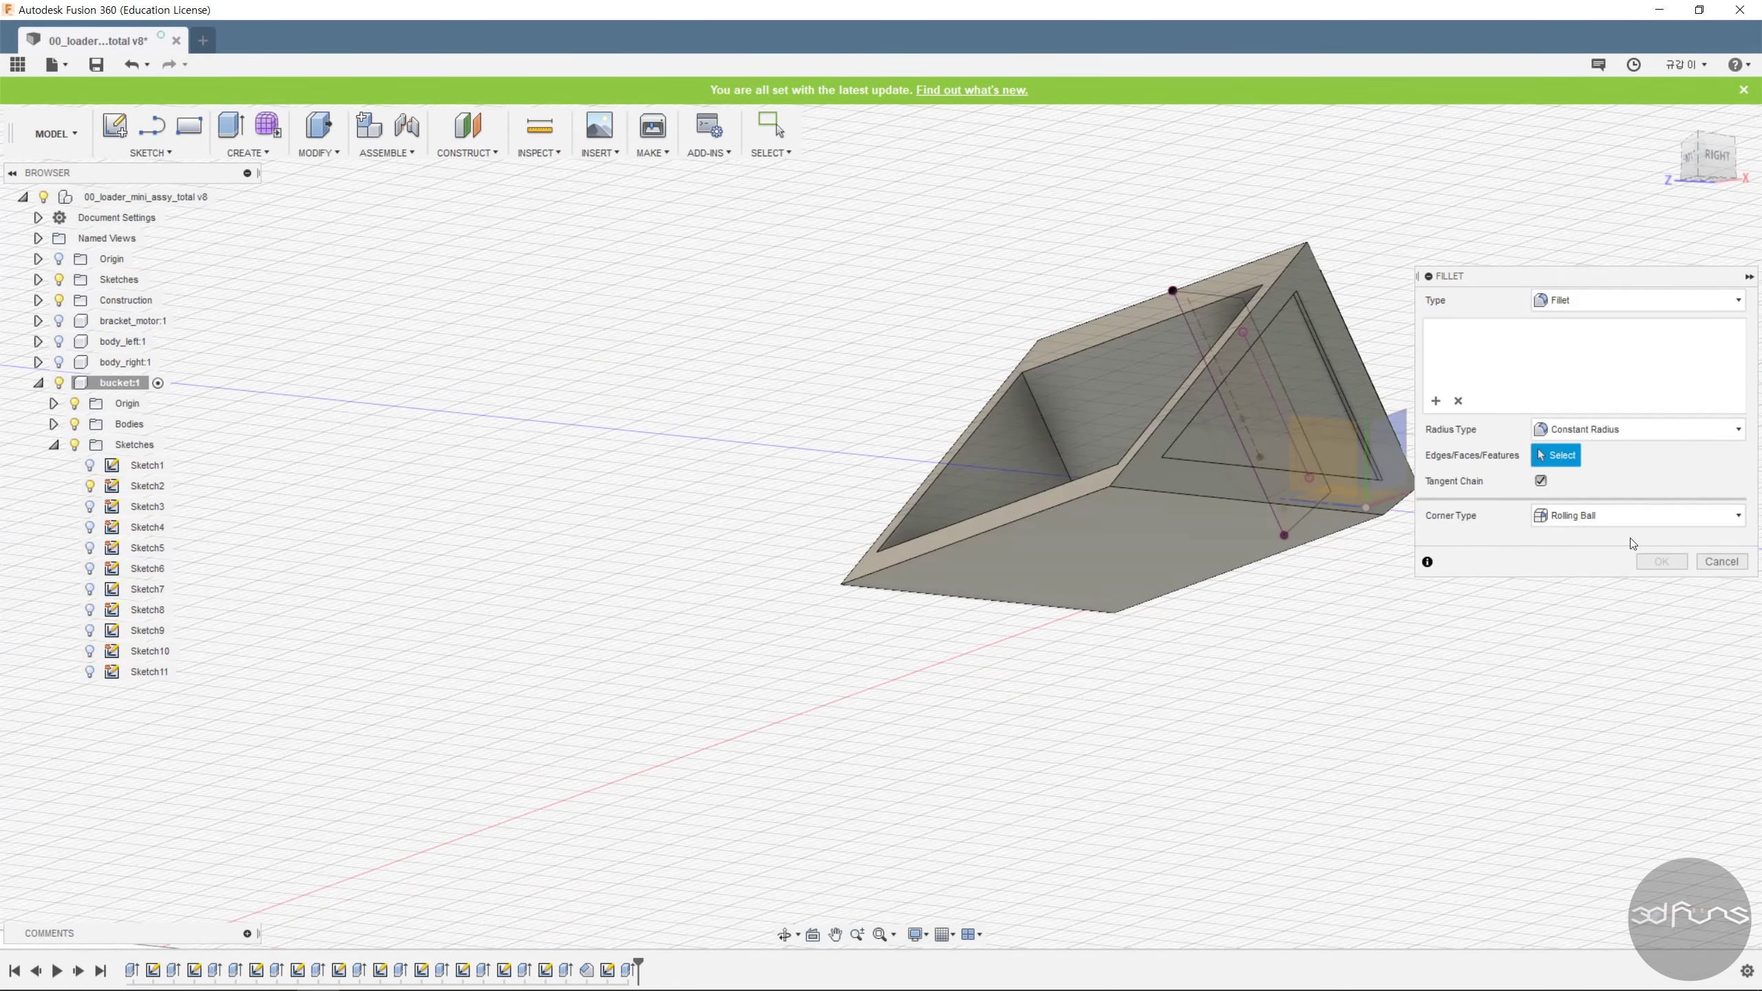
pyautogui.click(1719, 560)
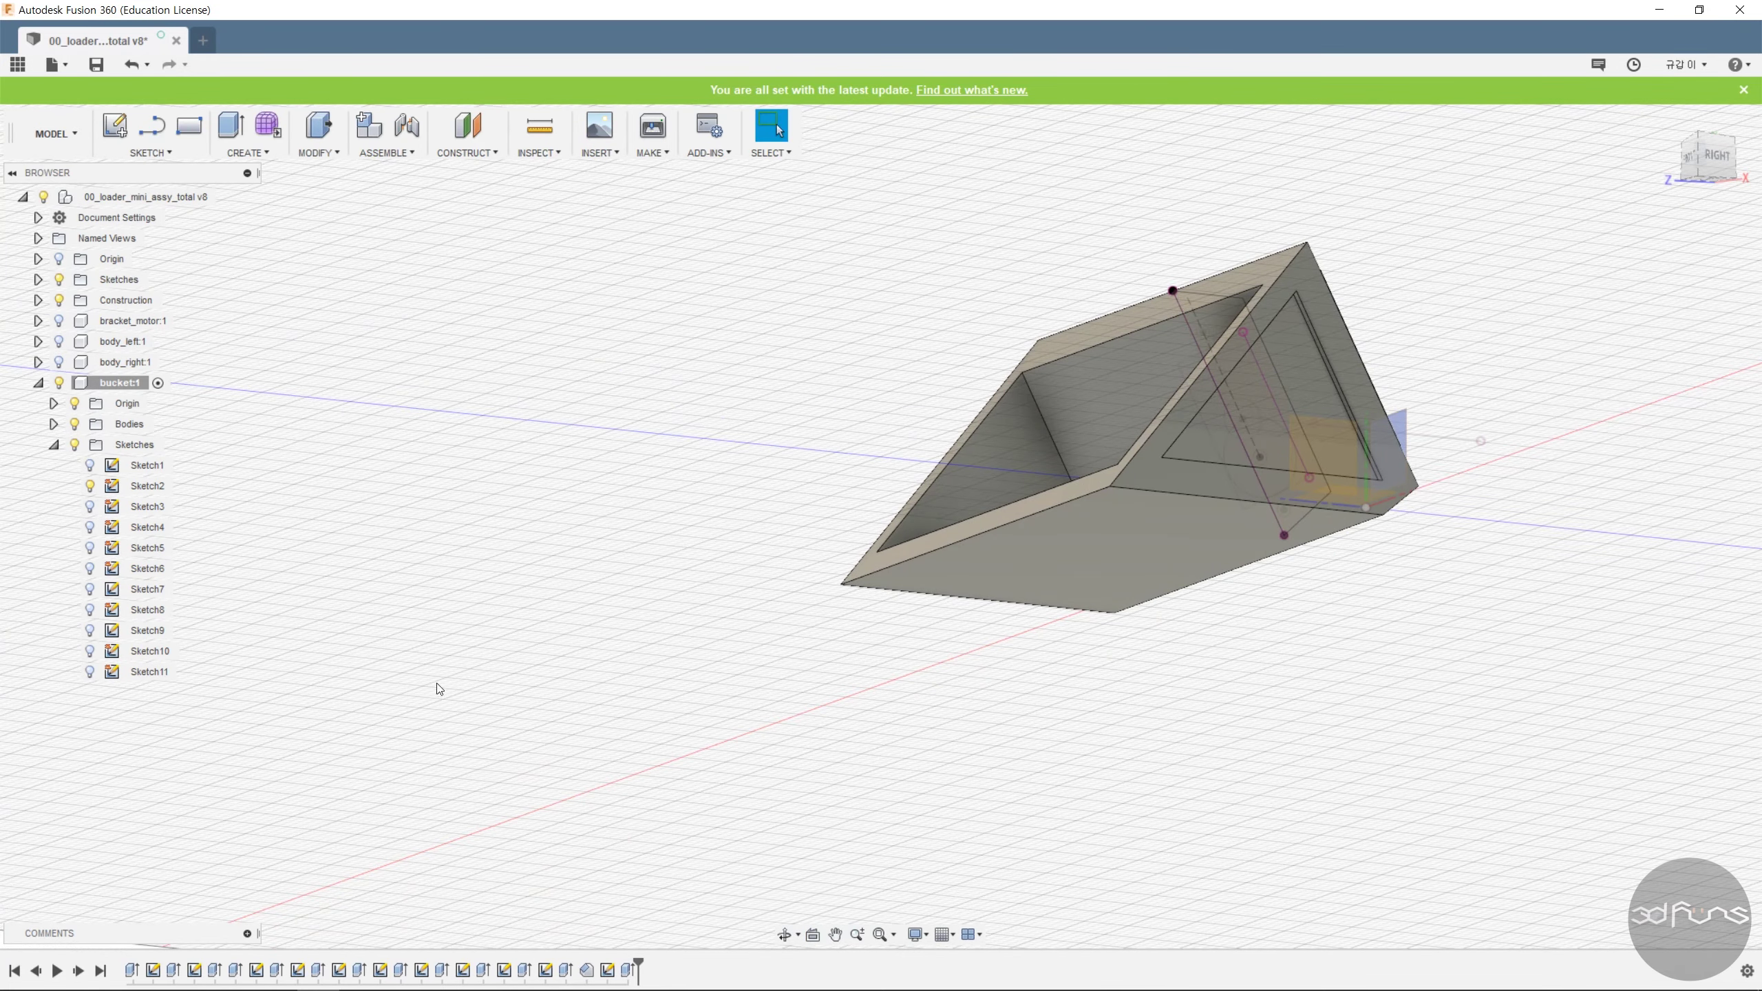
# Mirror the triangular recess feature to the bucket's opposite side across the origin YZ plane.
pyautogui.click(305, 153)
pyautogui.click(248, 152)
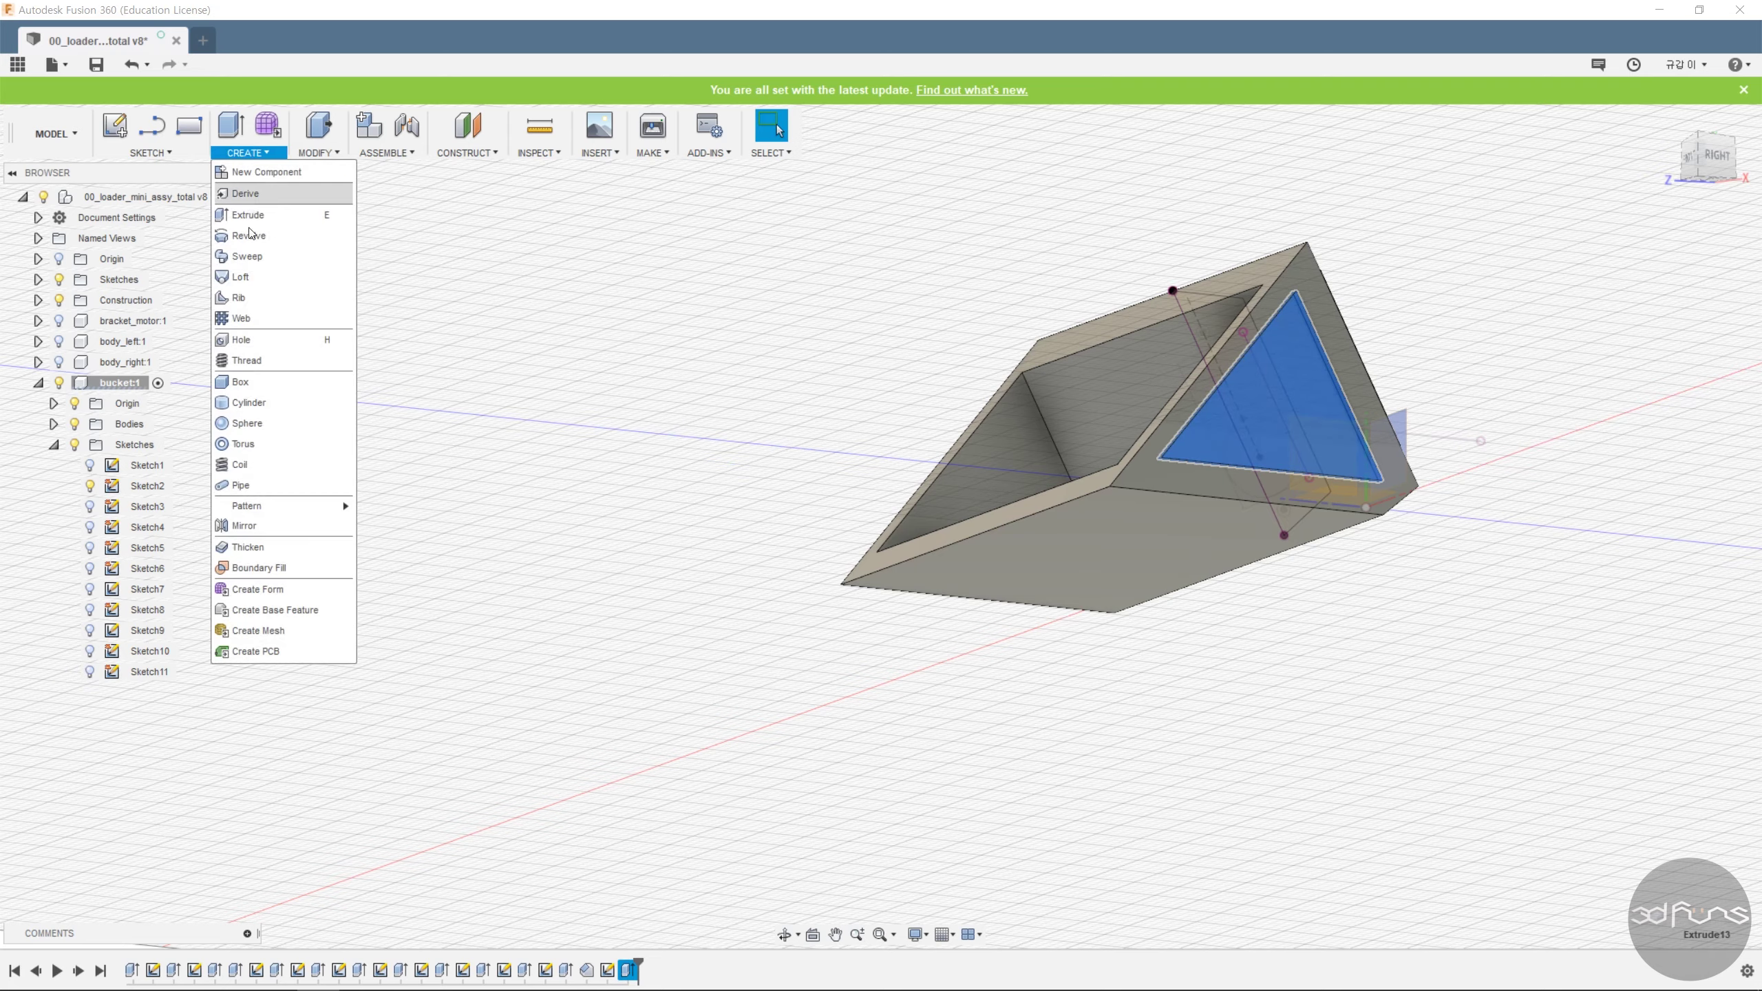
pyautogui.click(284, 526)
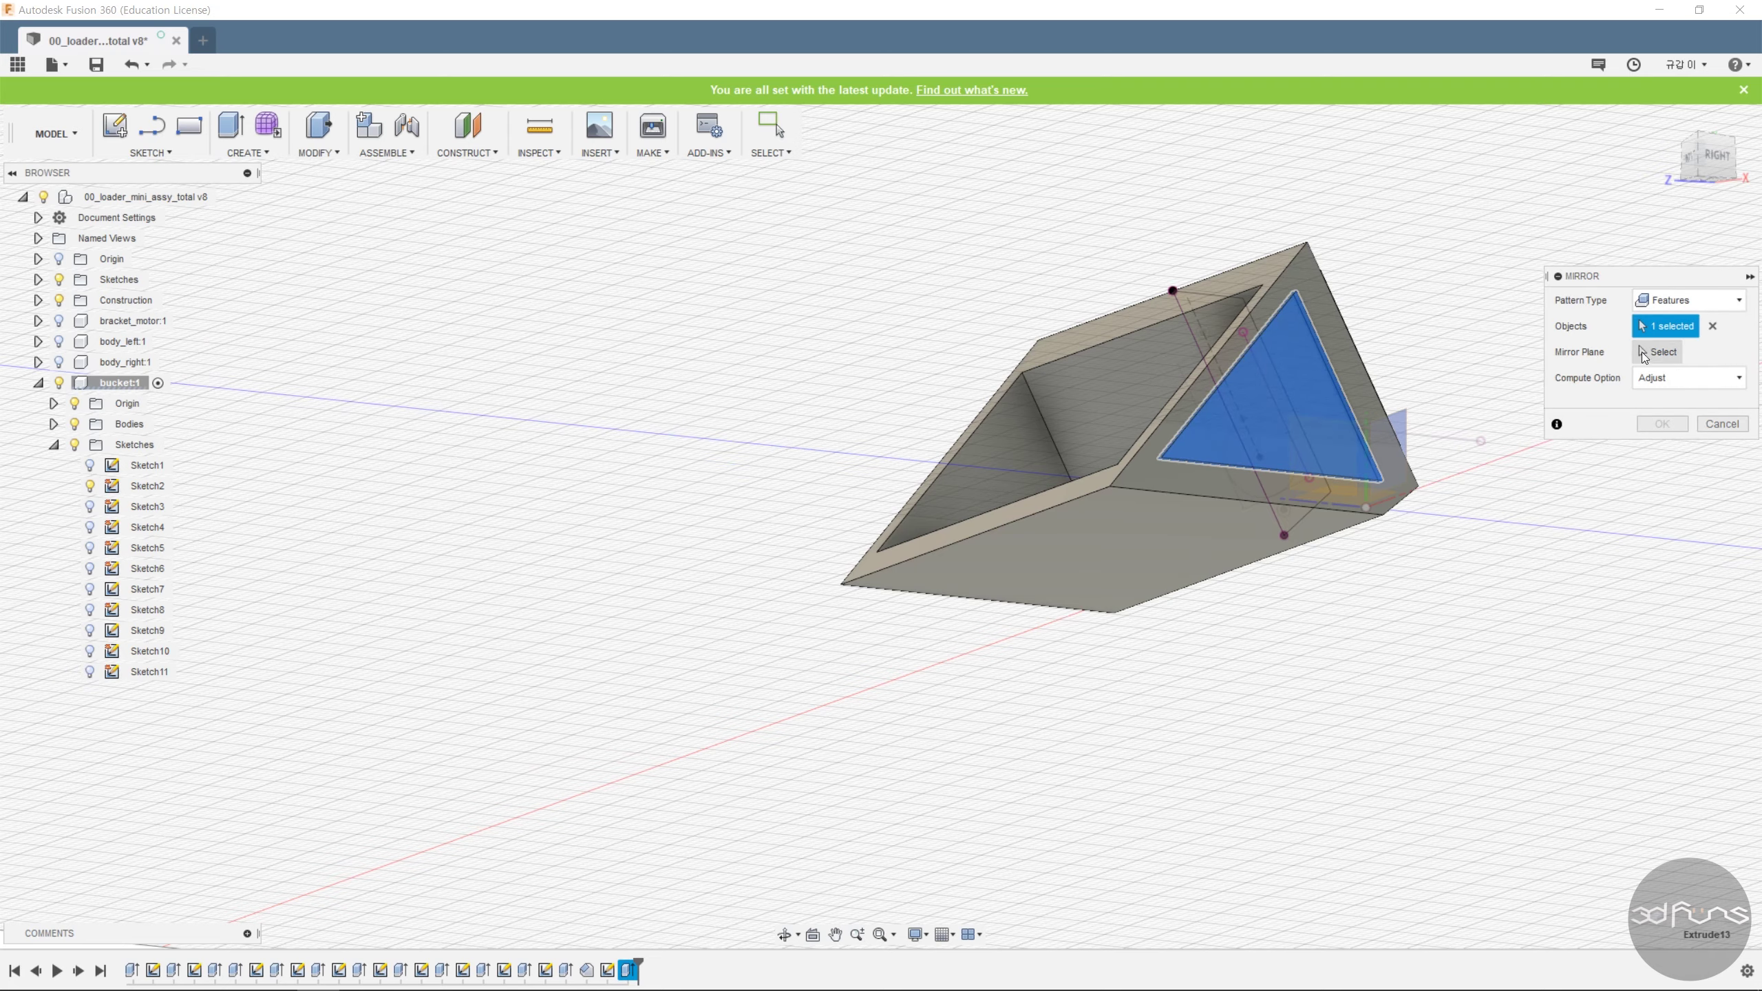
pyautogui.click(1642, 352)
pyautogui.keyDown('shift'); pyautogui.moveTo(582, 457); pyautogui.dragTo(462, 516, button='middle'); pyautogui.keyUp('shift')
pyautogui.click(1294, 432)
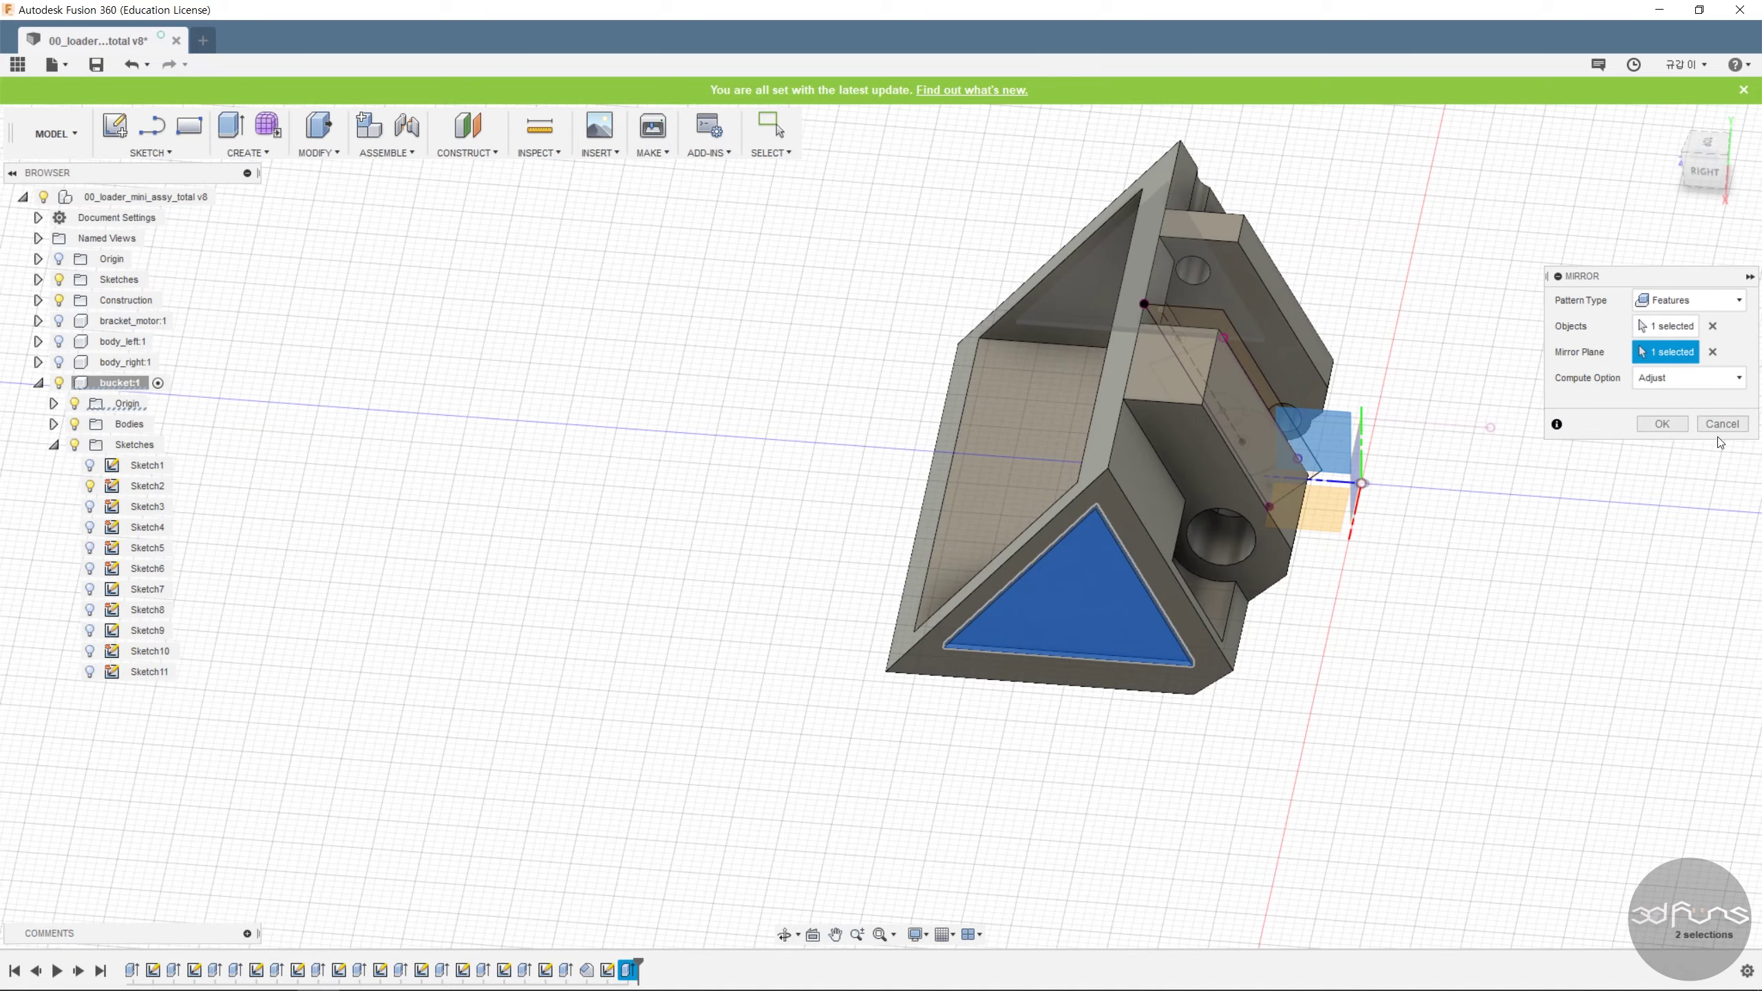
pyautogui.click(1662, 424)
pyautogui.keyDown('shift'); pyautogui.moveTo(1498, 545); pyautogui.dragTo(1422, 583, button='middle'); pyautogui.keyUp('shift')
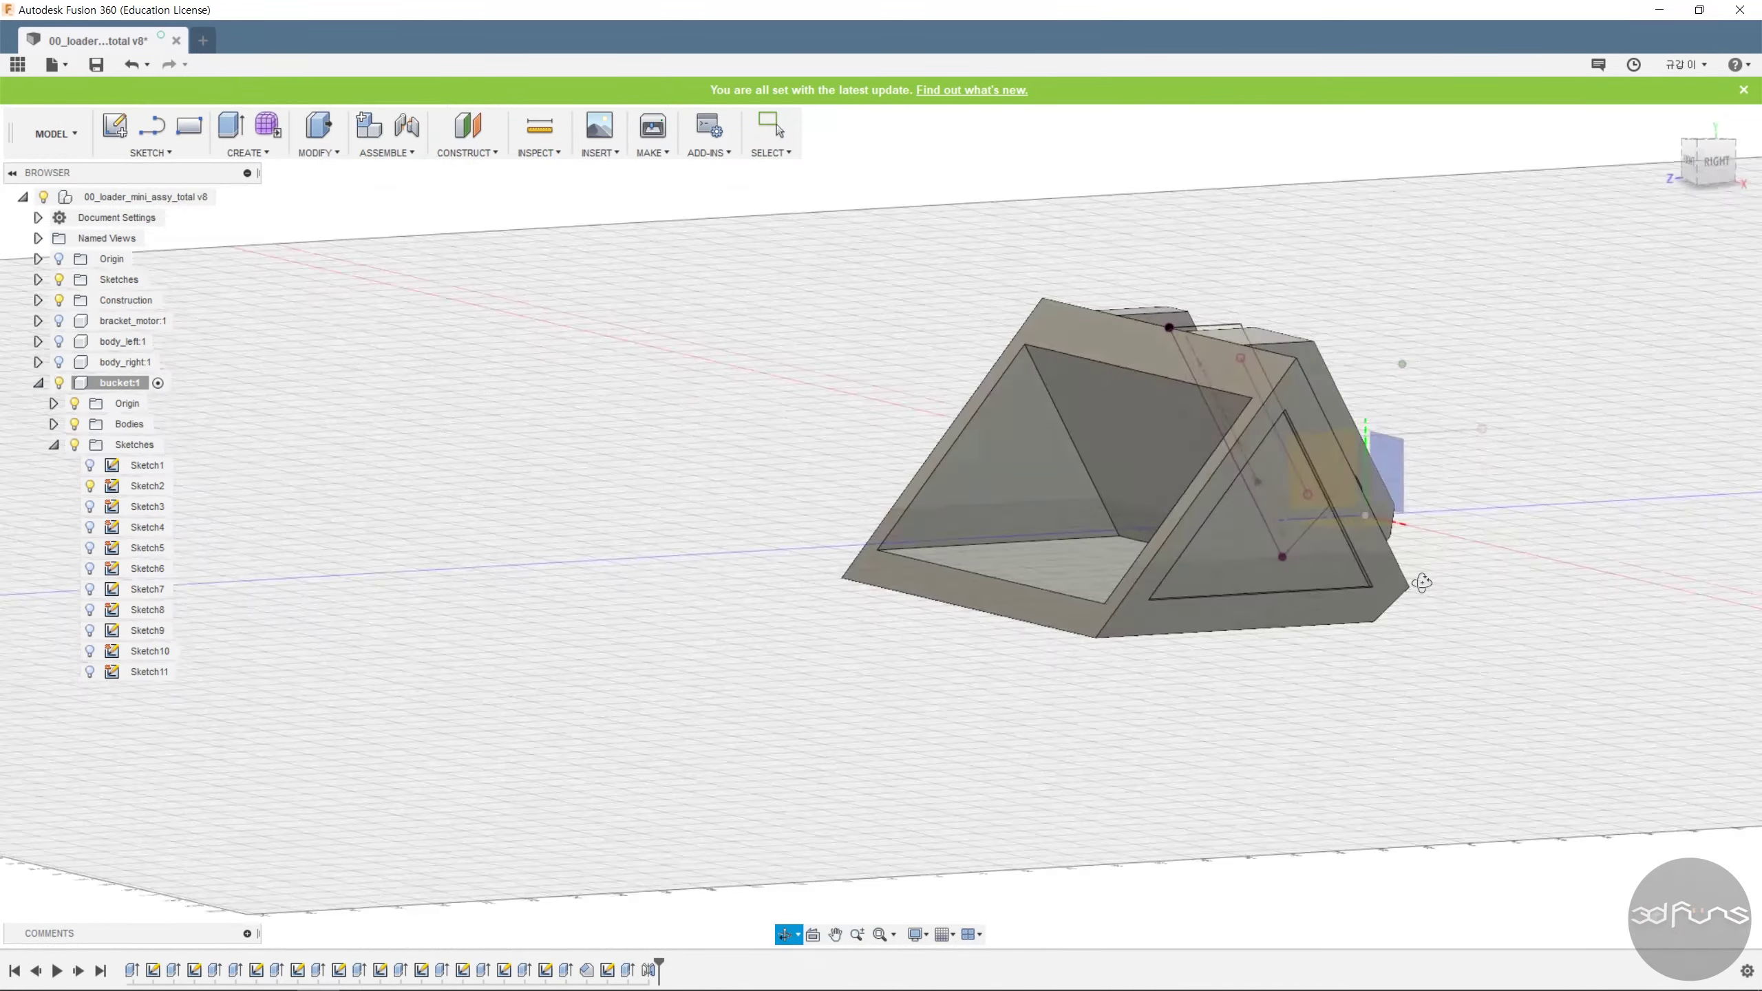
# Start a constant-radius fillet and select the three short corner edges of the right side's triangular recess.
pyautogui.click(318, 153)
pyautogui.click(326, 187)
pyautogui.scroll(10, 1359, 559)
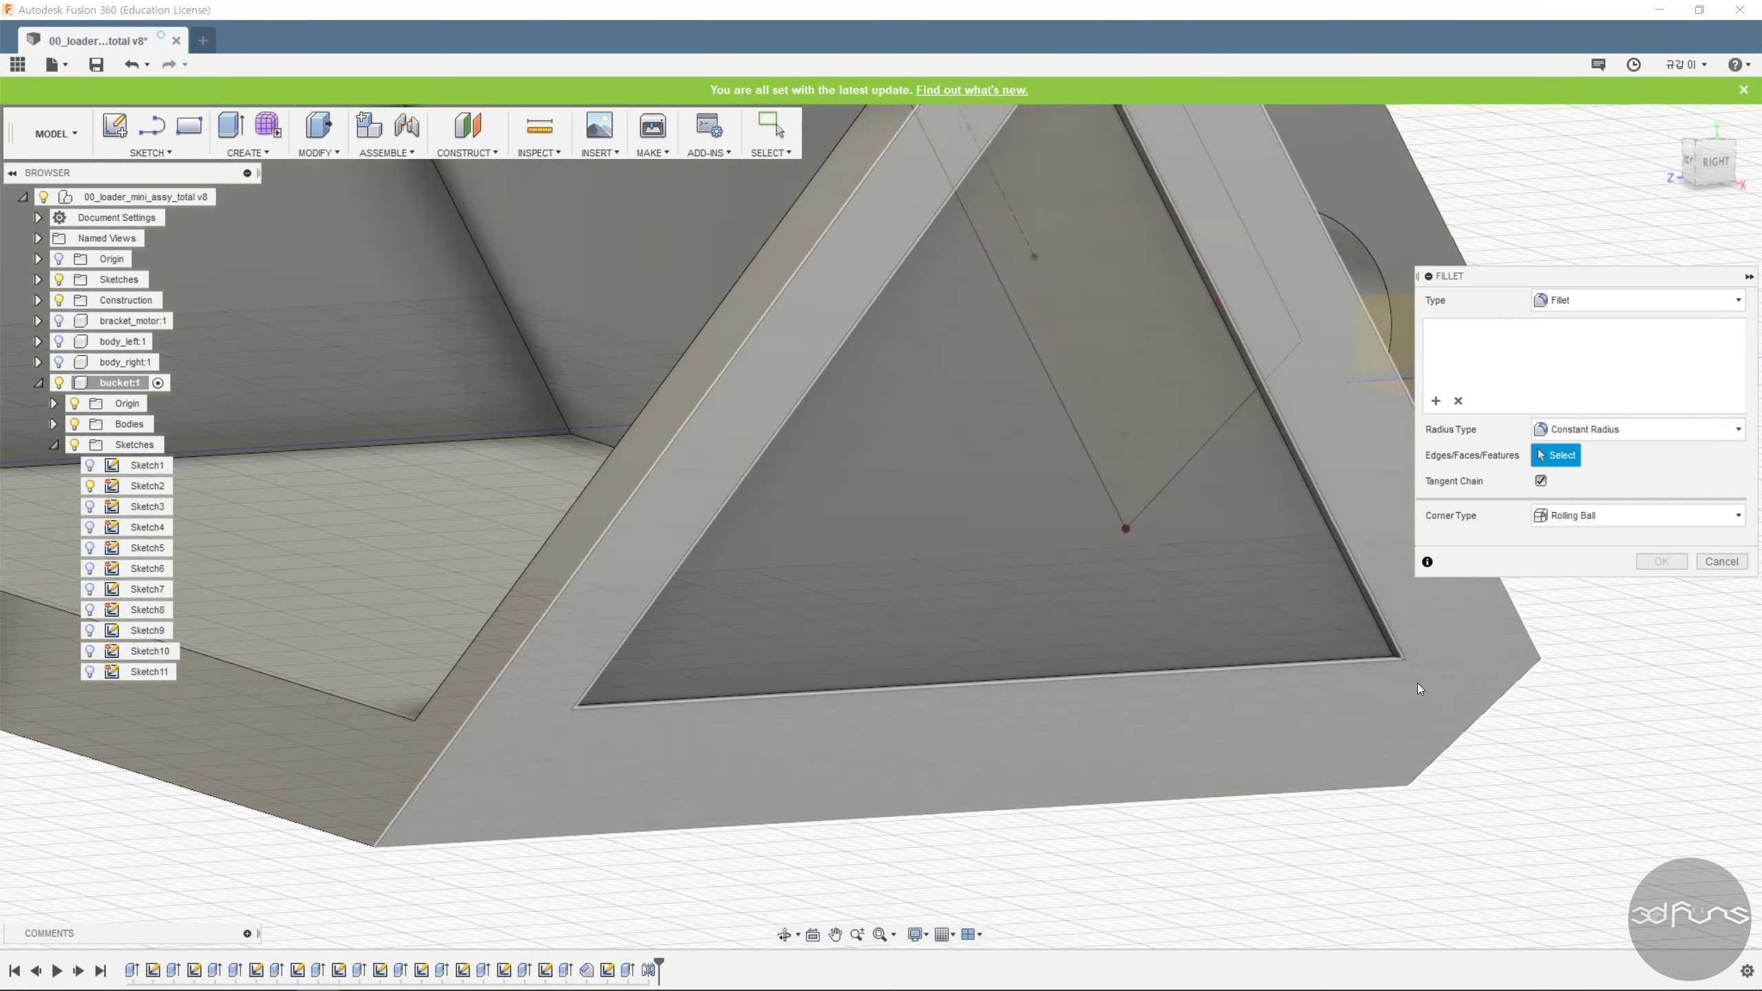
pyautogui.scroll(4, 1417, 686)
pyautogui.click(1391, 645)
pyautogui.scroll(-6, 1098, 639)
pyautogui.scroll(4, 820, 575)
pyautogui.keyDown('shift'); pyautogui.moveTo(1092, 640); pyautogui.dragTo(1047, 402, button='middle'); pyautogui.keyUp('shift')
pyautogui.click(819, 573)
pyautogui.scroll(-4, 828, 599)
pyautogui.scroll(4, 1044, 397)
pyautogui.click(1033, 395)
pyautogui.scroll(-2, 926, 500)
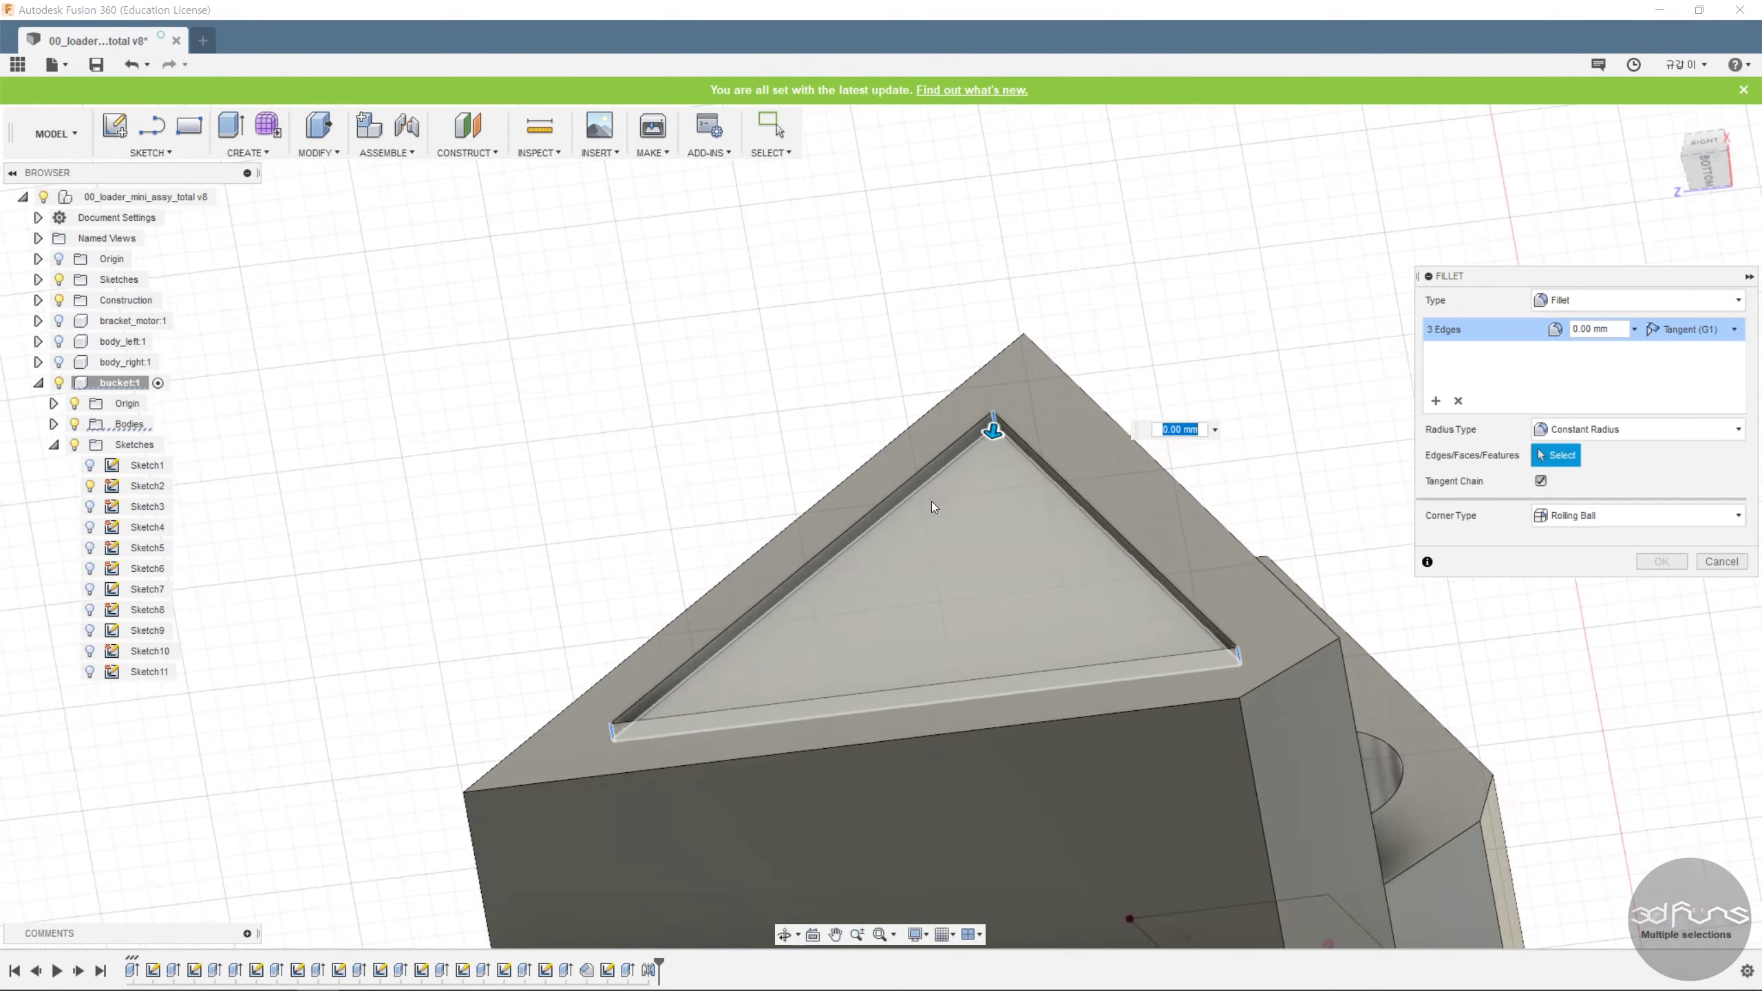
# Add the three short corner edges of the opposite side's triangular recess to the fillet selection.
pyautogui.scroll(-5, 932, 501)
pyautogui.keyDown('shift'); pyautogui.moveTo(927, 510); pyautogui.dragTo(842, 680, button='middle'); pyautogui.keyUp('shift')
pyautogui.moveTo(1676, 841); pyautogui.dragTo(1233, 652, button='middle')
pyautogui.scroll(2, 1233, 653)
pyautogui.scroll(-4, 1239, 679)
pyautogui.keyDown('shift'); pyautogui.moveTo(1238, 680); pyautogui.dragTo(694, 736, button='middle'); pyautogui.keyUp('shift')
pyautogui.scroll(4, 624, 818)
pyautogui.click(667, 819)
pyautogui.scroll(-4, 1033, 593)
pyautogui.scroll(-2, 1056, 574)
pyautogui.keyDown('shift'); pyautogui.moveTo(1055, 574); pyautogui.dragTo(1034, 403, button='middle'); pyautogui.keyUp('shift')
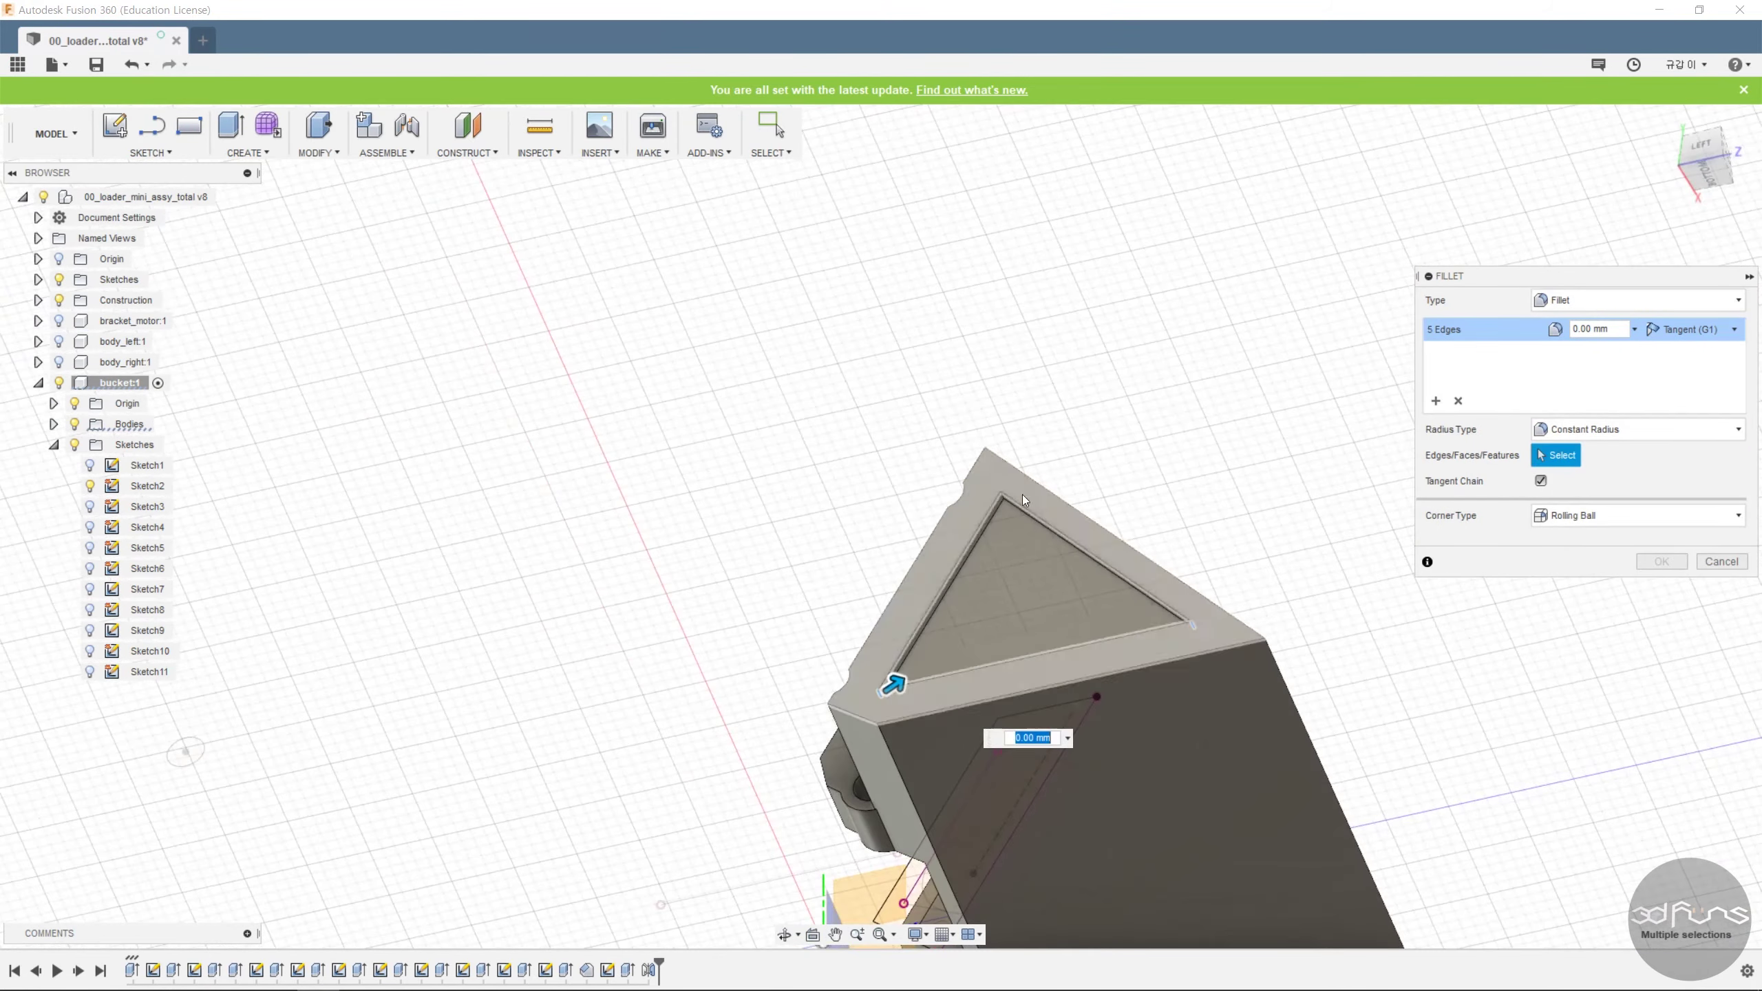
pyautogui.scroll(5, 1027, 498)
pyautogui.click(988, 484)
# Set the fillet radius for the corners of both triangular recesses to 1.0 mm and apply it.
pyautogui.moveTo(991, 498); pyautogui.dragTo(996, 533)
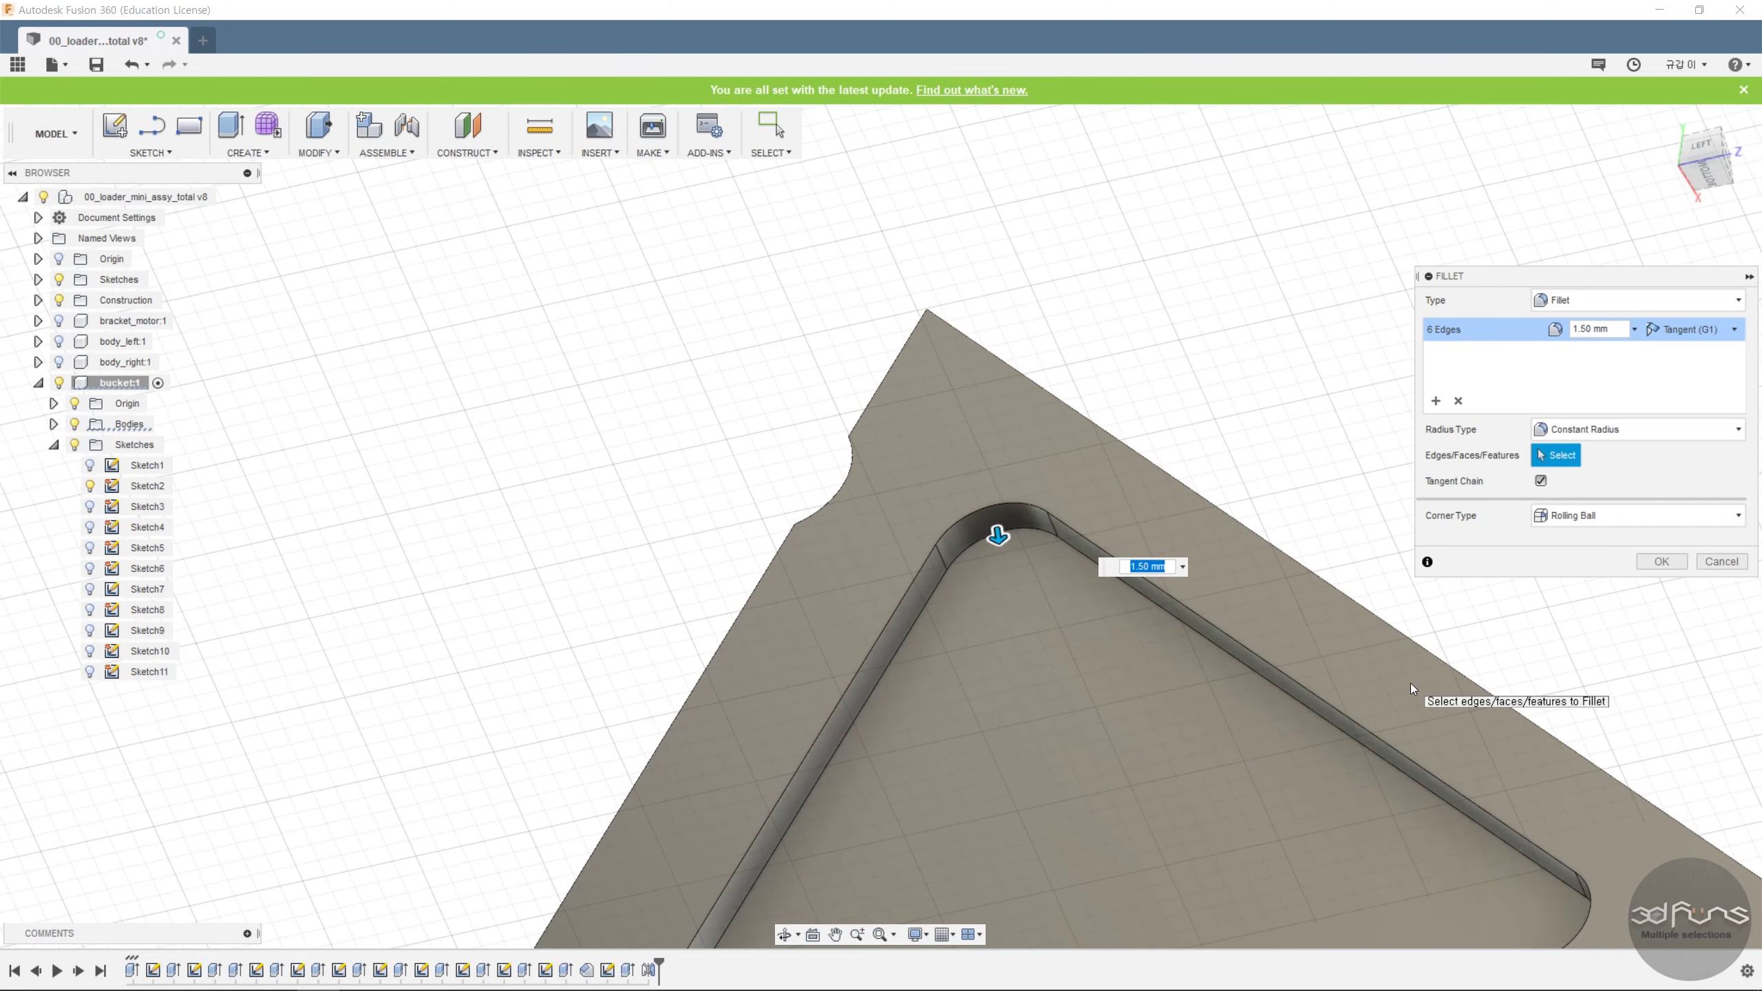
pyautogui.write('1.0')
pyautogui.press('Return')
pyautogui.scroll(-4, 1153, 634)
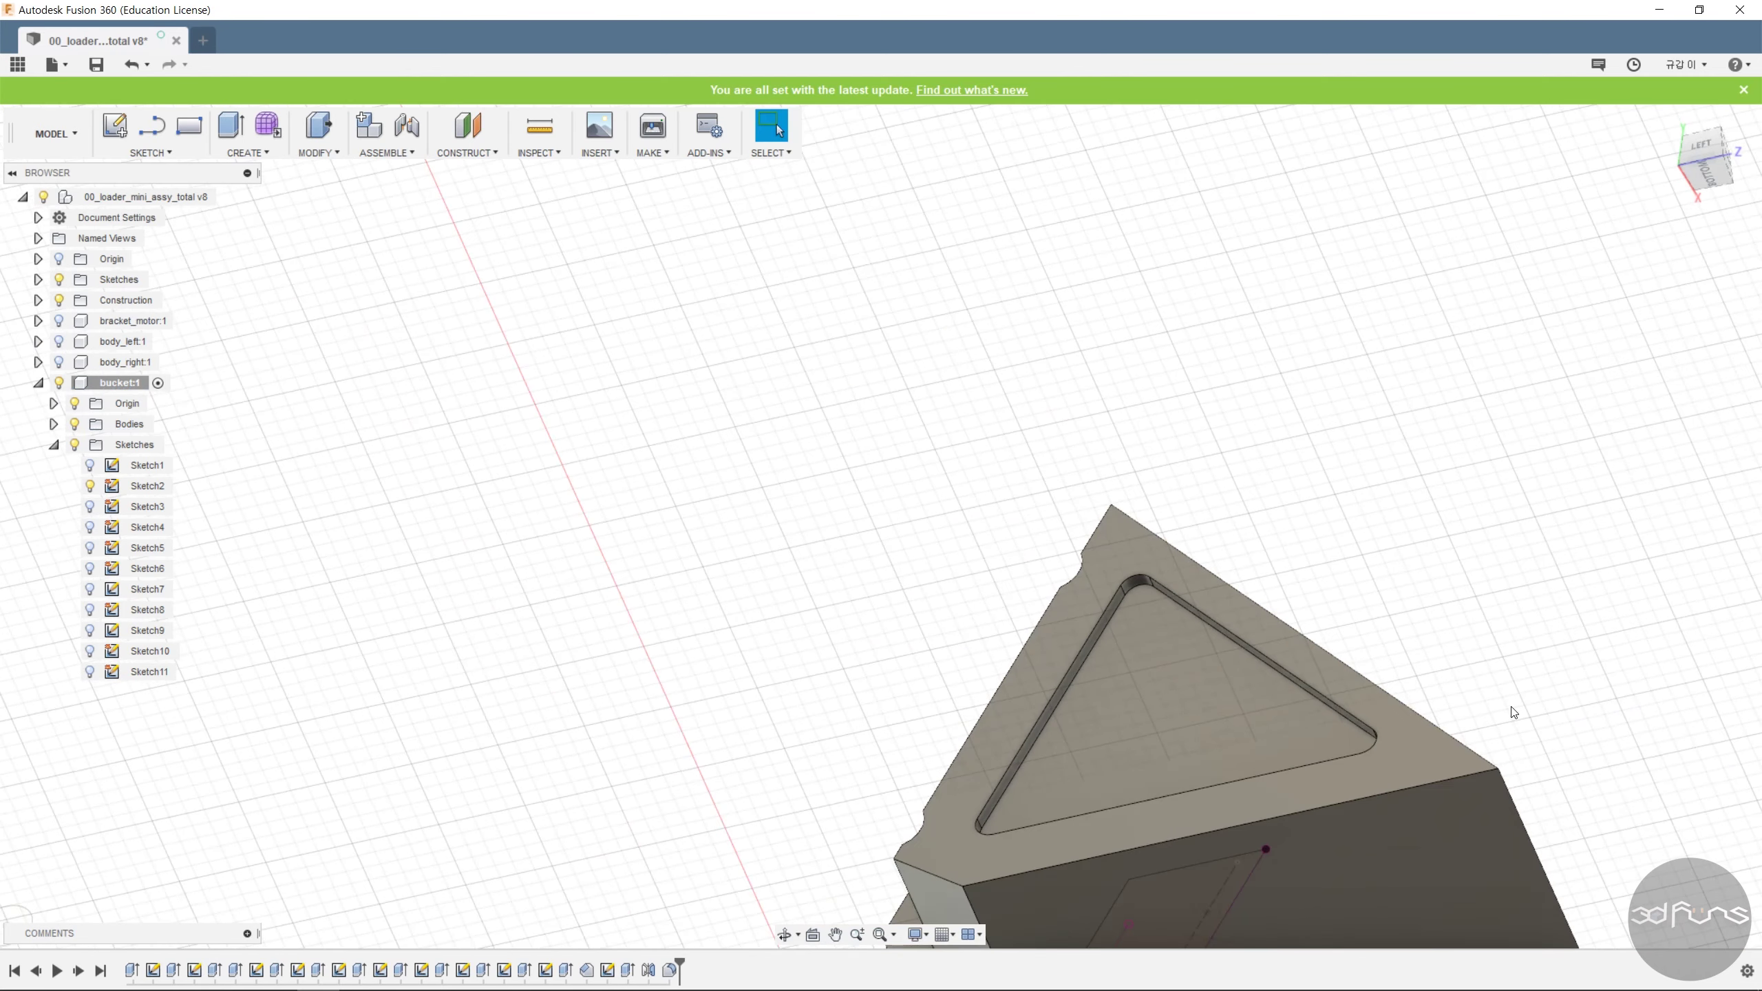
# Start an equal-distance chamfer and select the outer rim edge chains of the triangular recesses on both sides of the bucket.
pyautogui.click(338, 153)
pyautogui.click(334, 213)
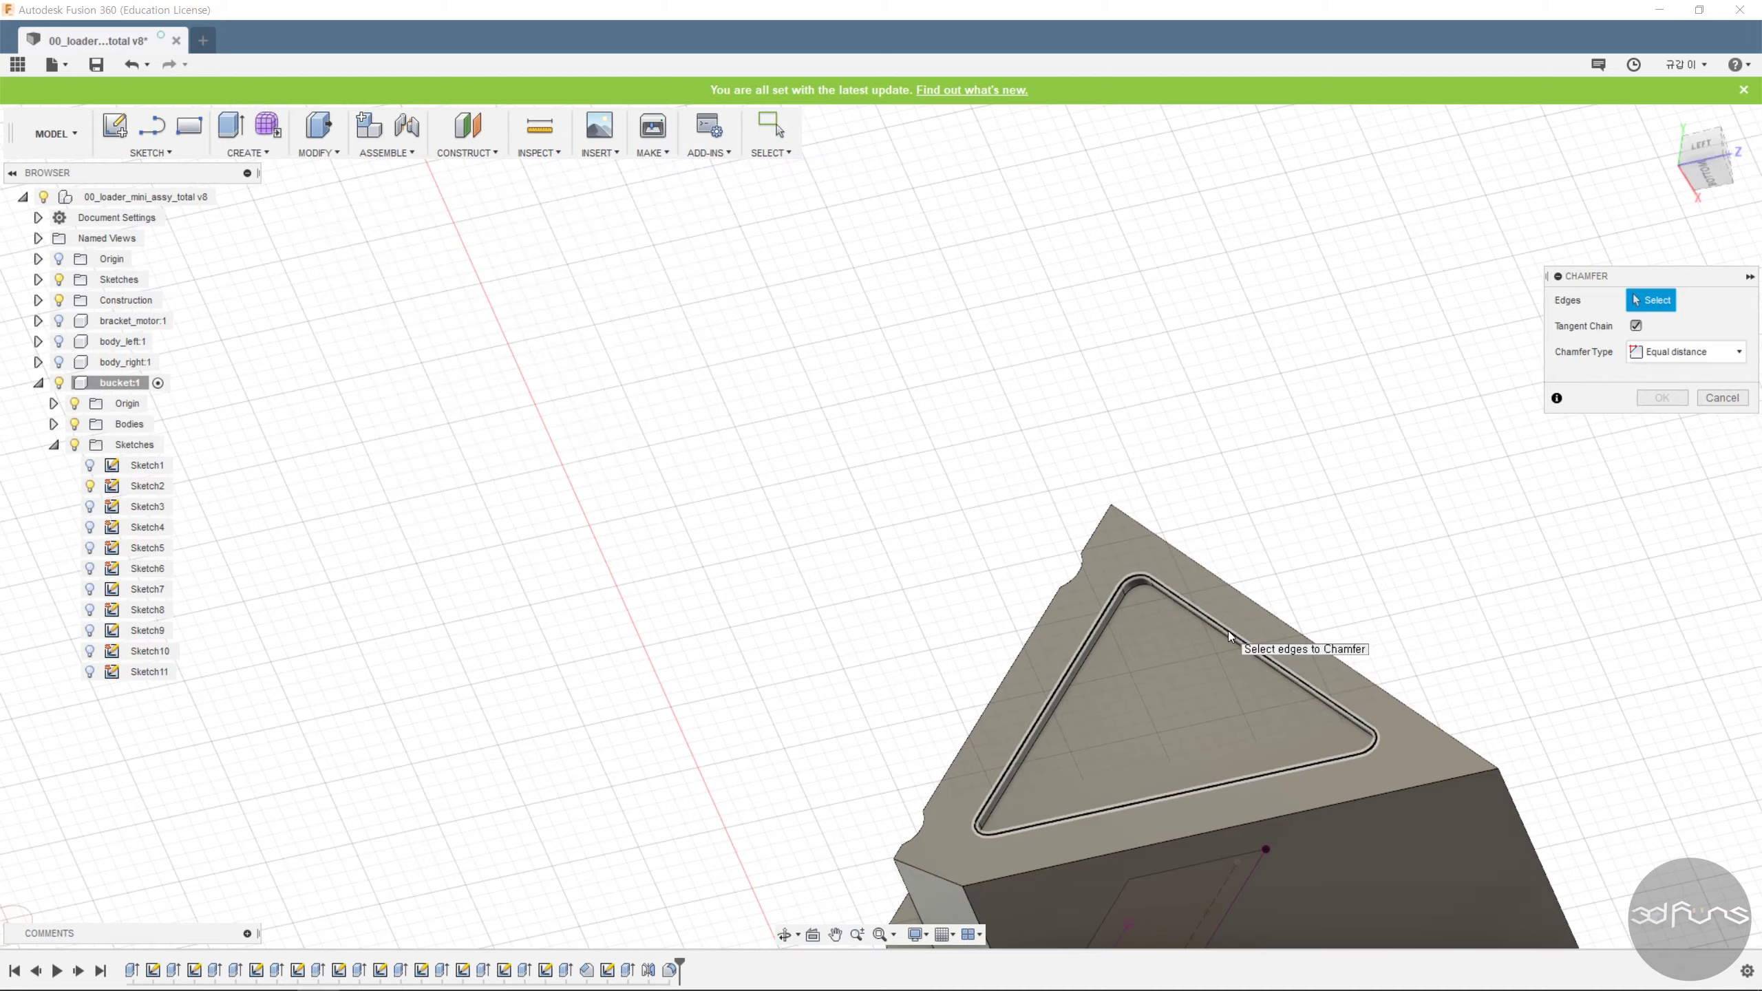
pyautogui.click(1229, 633)
pyautogui.scroll(-4, 1371, 625)
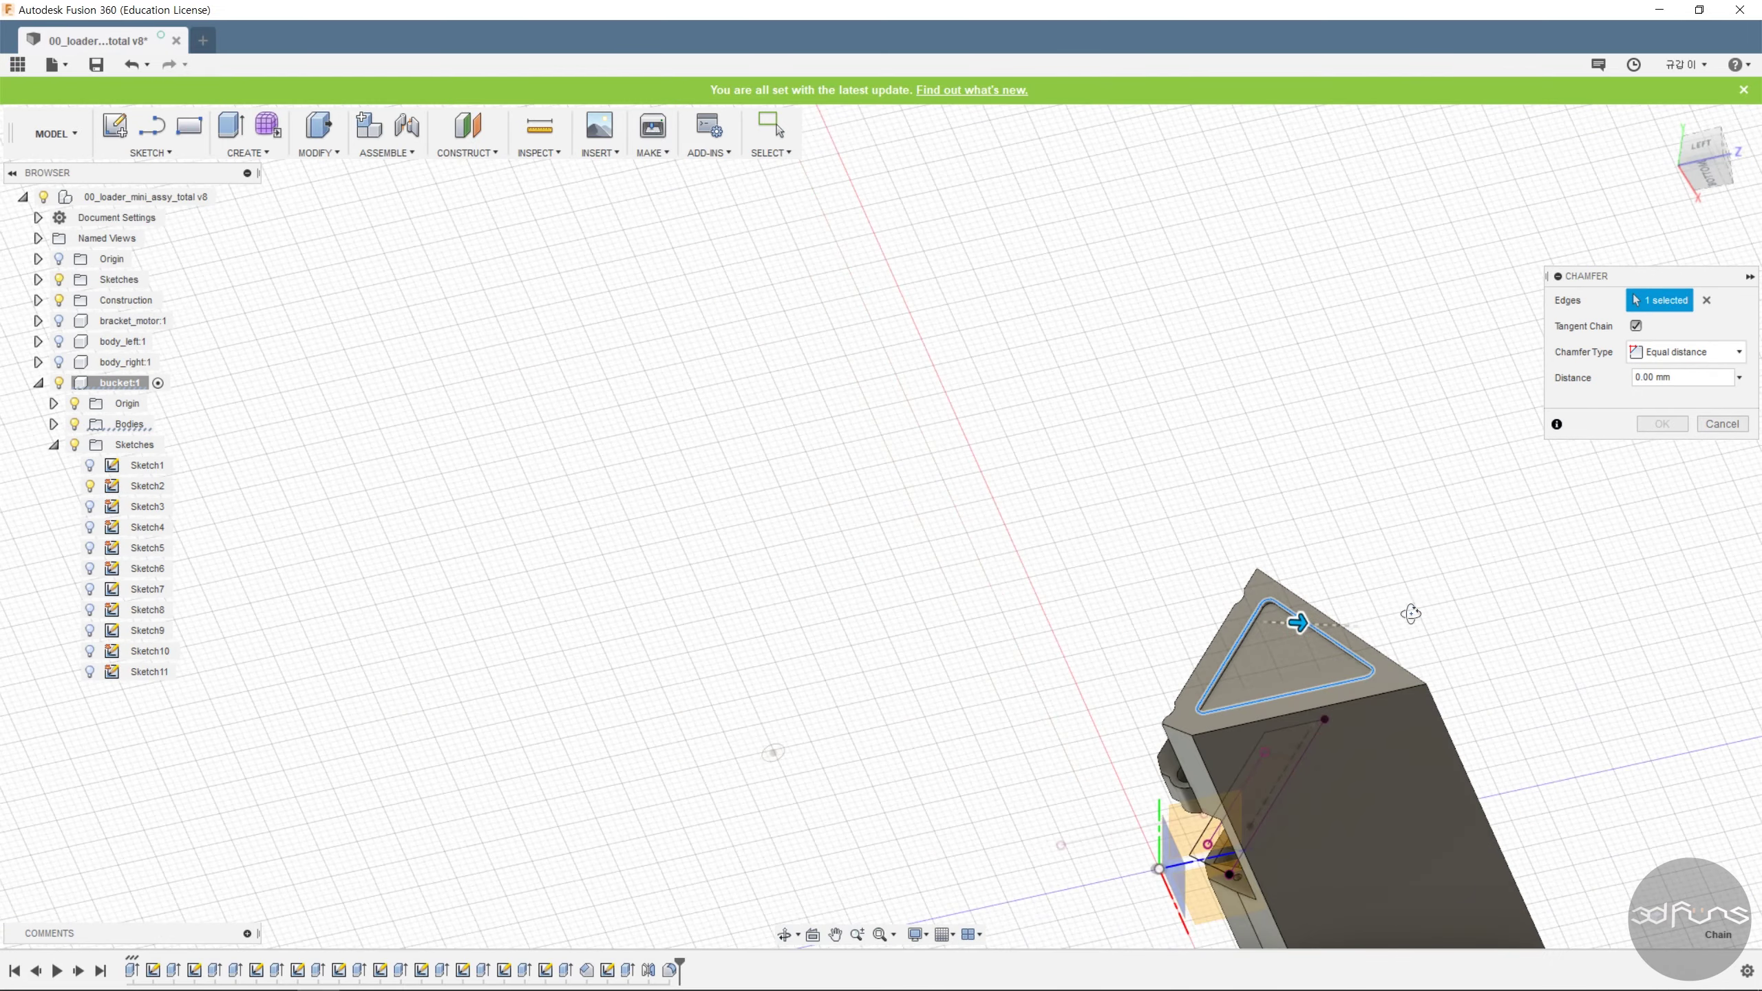
pyautogui.keyDown('shift'); pyautogui.moveTo(1411, 613); pyautogui.dragTo(1235, 742, button='middle'); pyautogui.keyUp('shift')
pyautogui.moveTo(1235, 743); pyautogui.dragTo(909, 547, button='middle')
pyautogui.scroll(3, 1082, 555)
pyautogui.click(1072, 541)
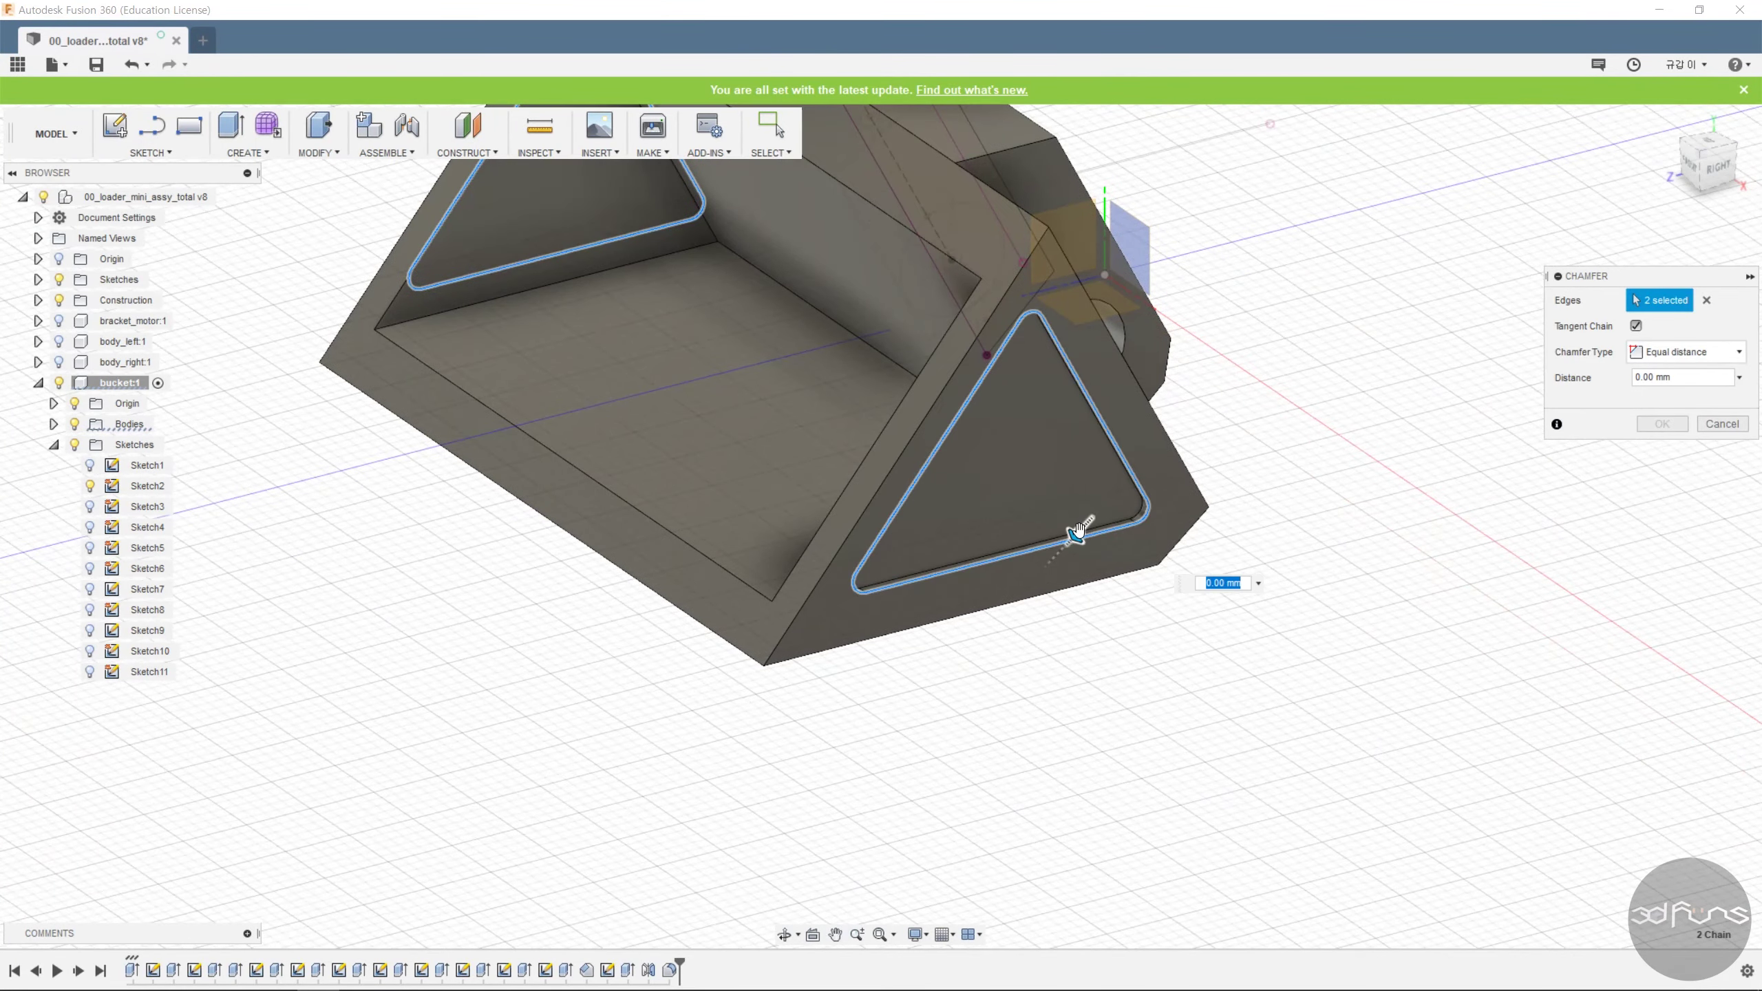
# Set the chamfer distance on both recess rims to 0.8 mm and apply it.
pyautogui.moveTo(1077, 534); pyautogui.dragTo(1174, 605)
pyautogui.write('0.8')
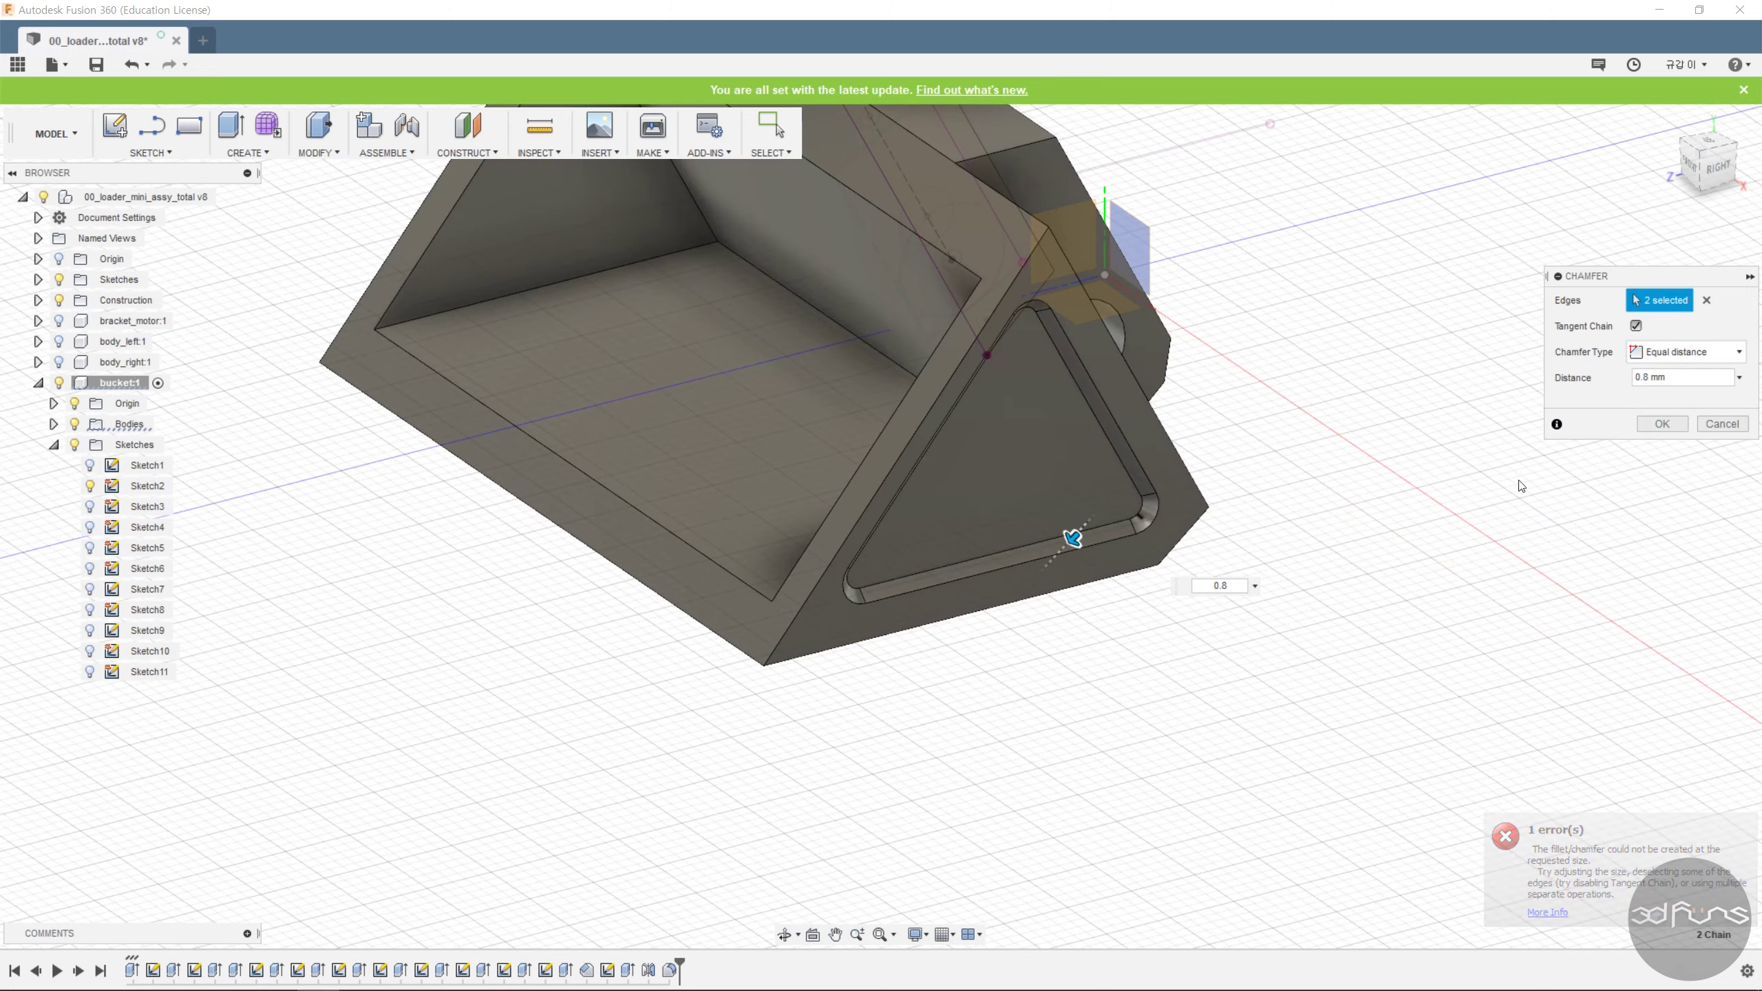
pyautogui.click(1658, 427)
pyautogui.scroll(-3, 1367, 651)
pyautogui.moveTo(1367, 651)
pyautogui.keyDown('shift'); pyautogui.mouseDown(button='middle')
pyautogui.moveTo(1345, 613)
pyautogui.moveTo(1397, 658)
pyautogui.mouseUp(button='middle'); pyautogui.keyUp('shift')
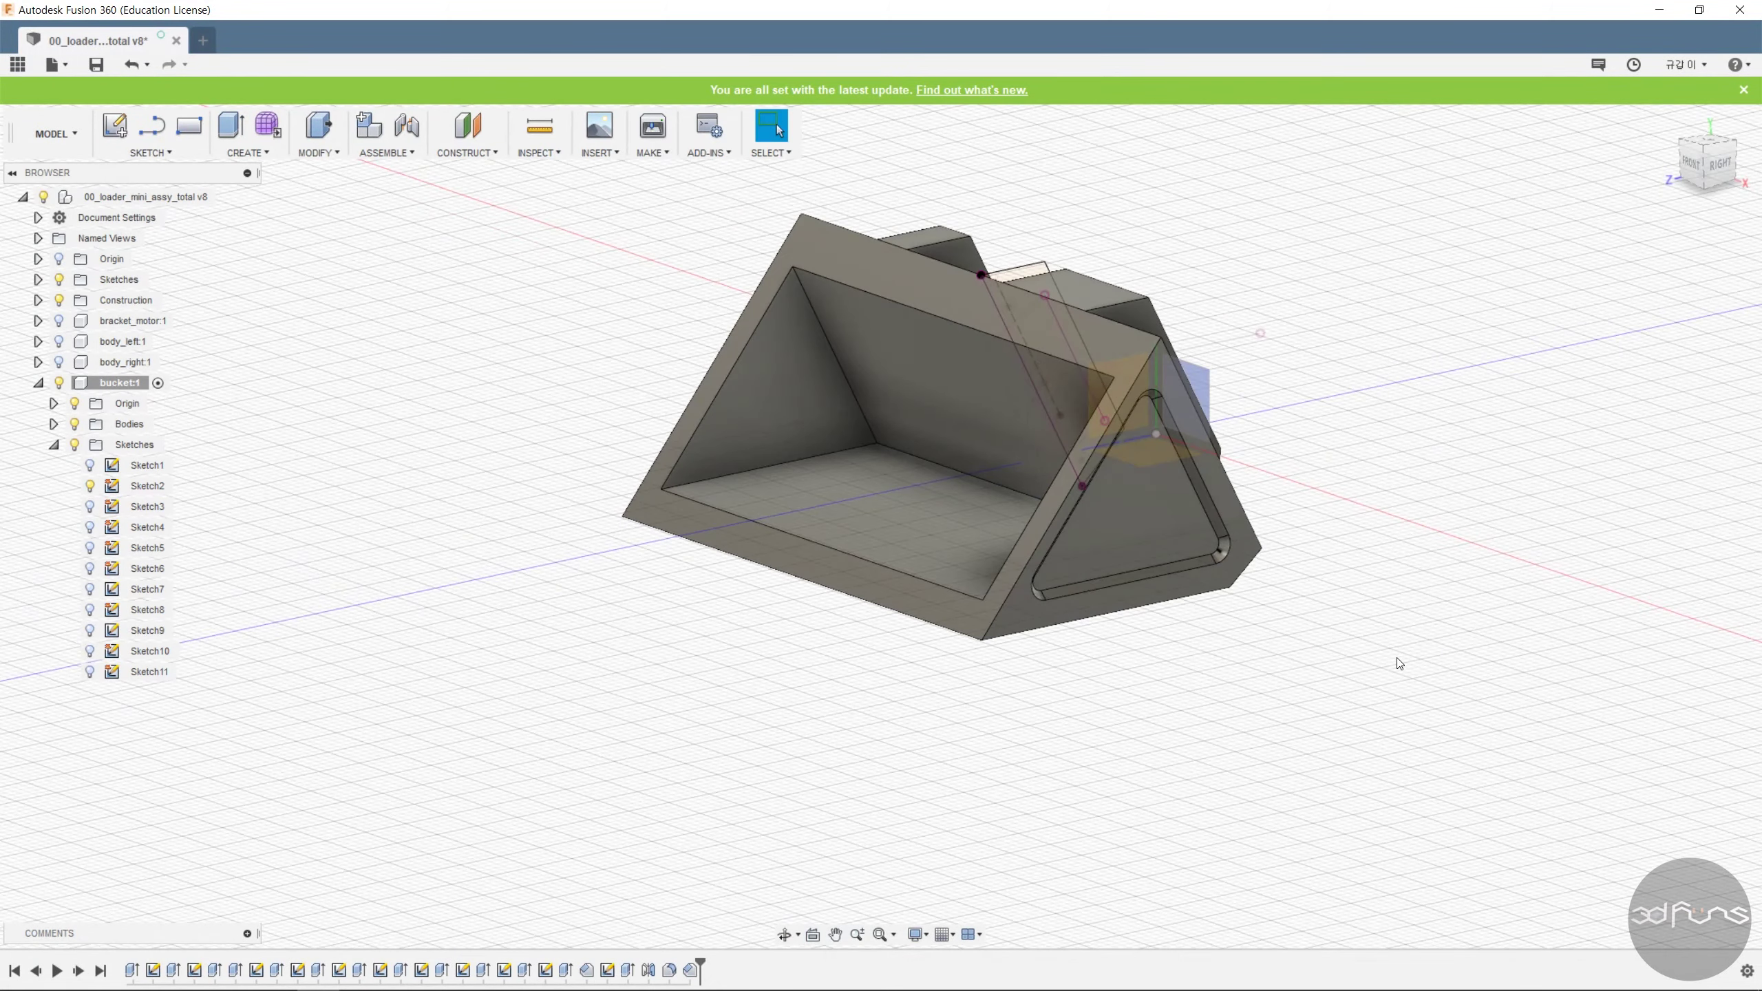